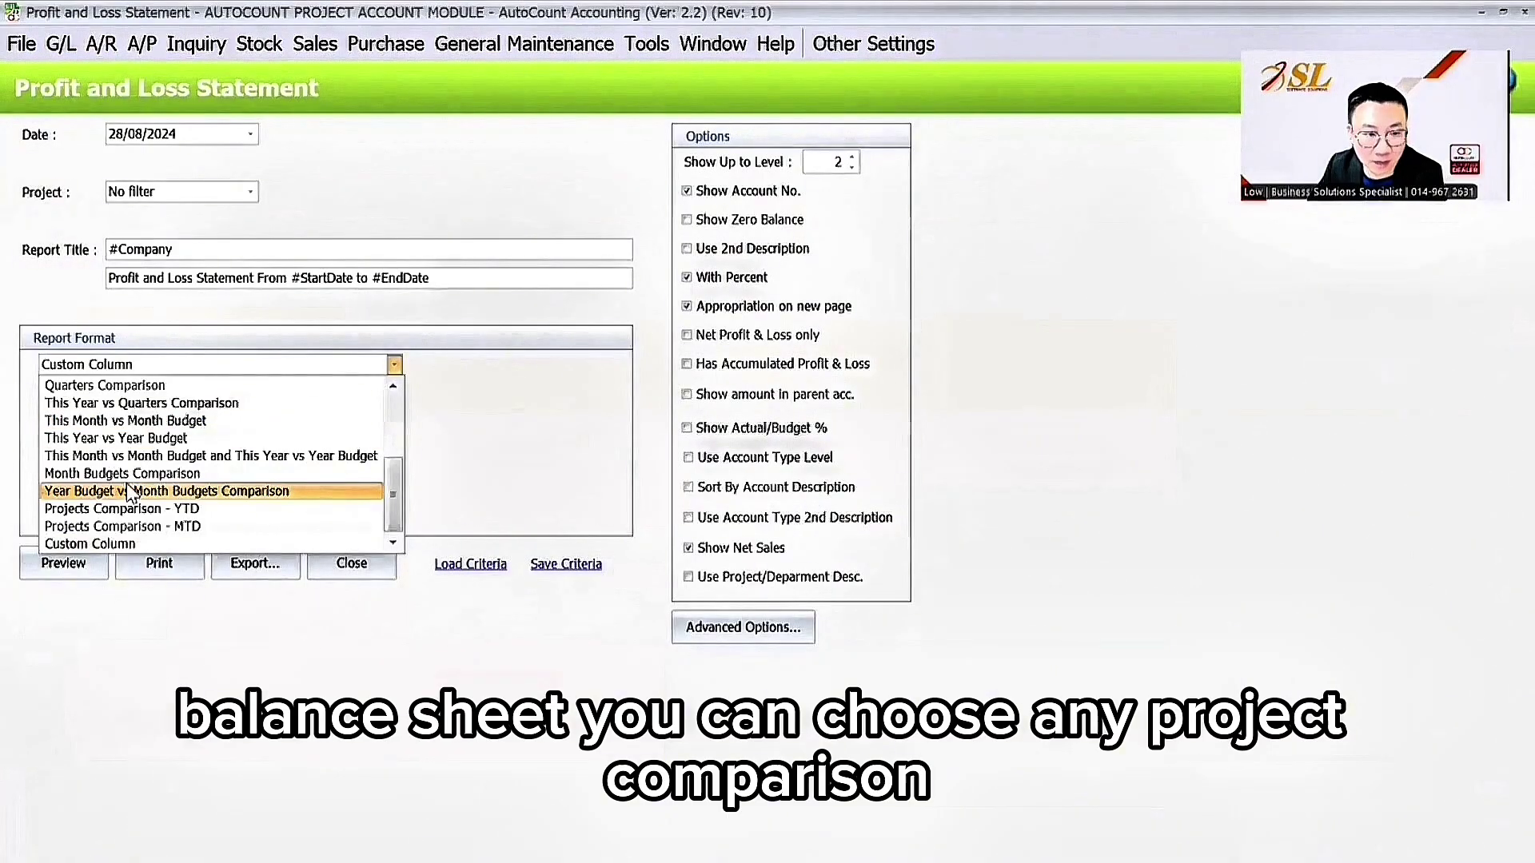
- Choose Projects Comparison - MTD as the report format of the Profit and Loss Statement
left_click(138, 528)
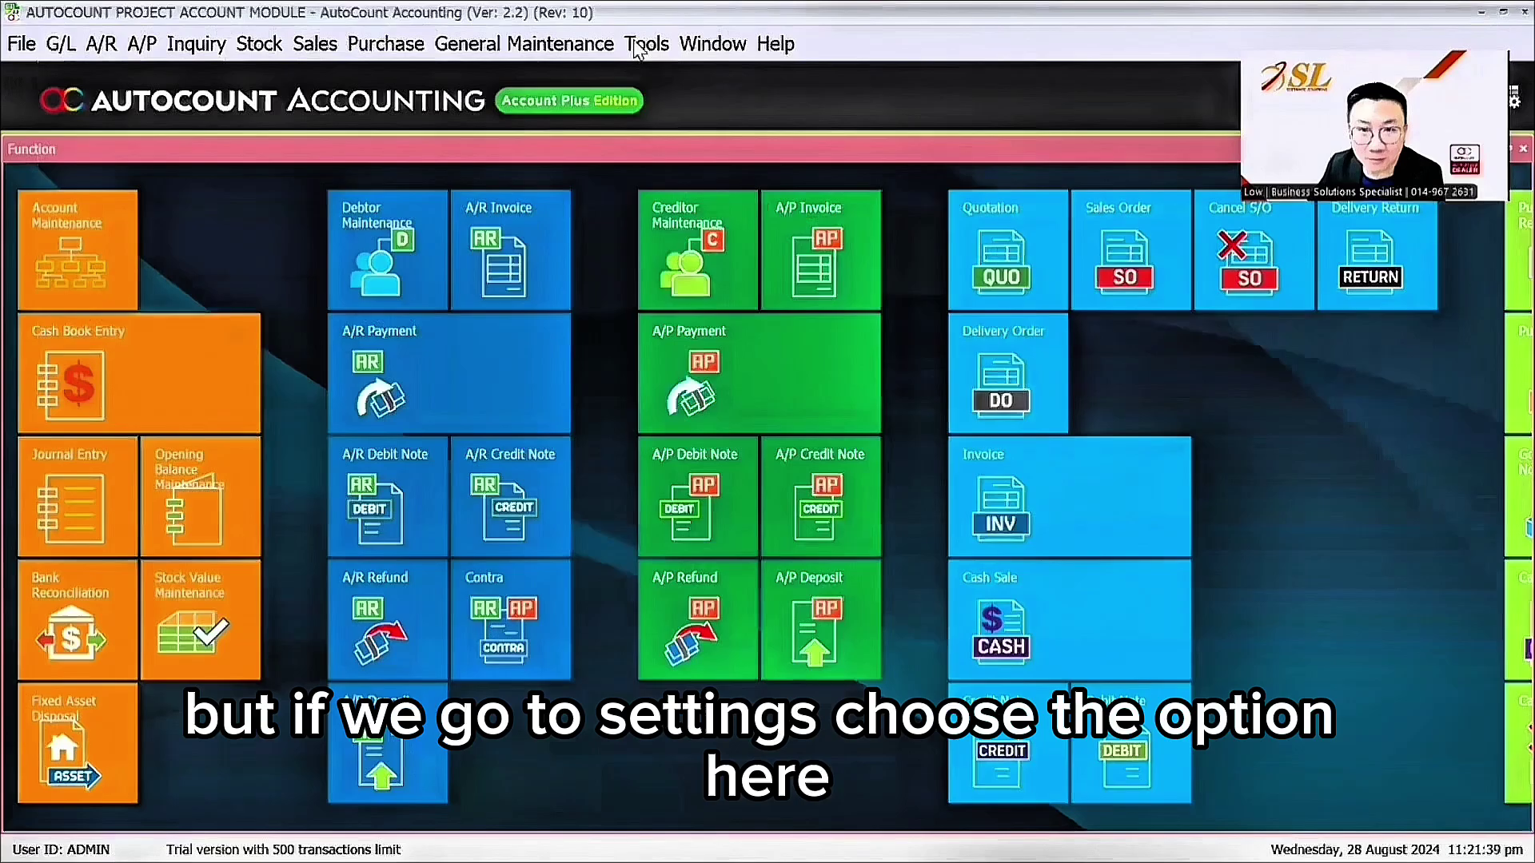
- Enable the option to hide inactive projects and departments for comparison financial reports in the general application settings
left_click(646, 43)
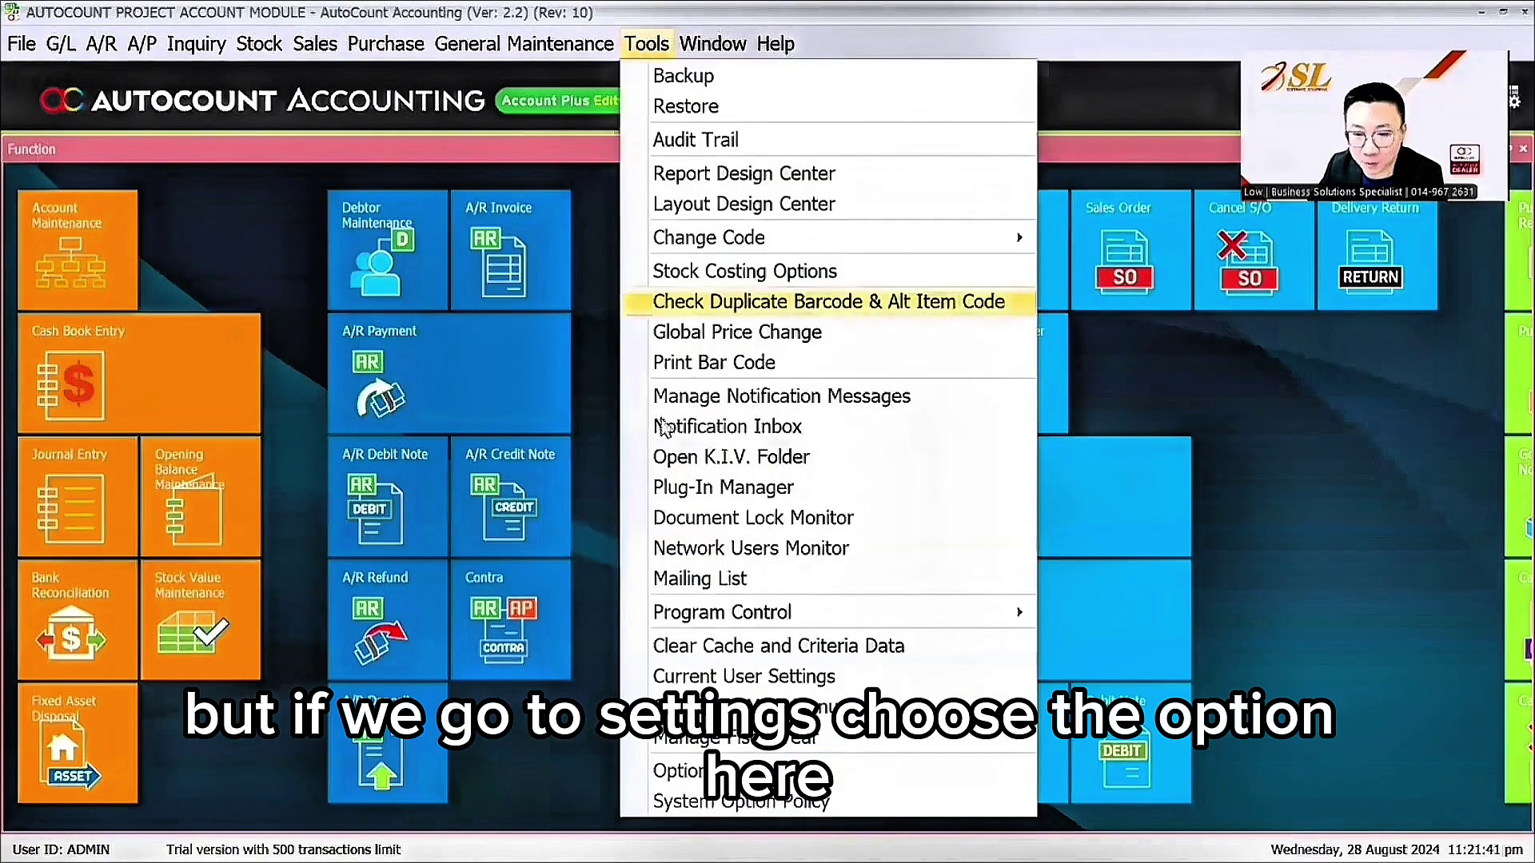
left_click(678, 772)
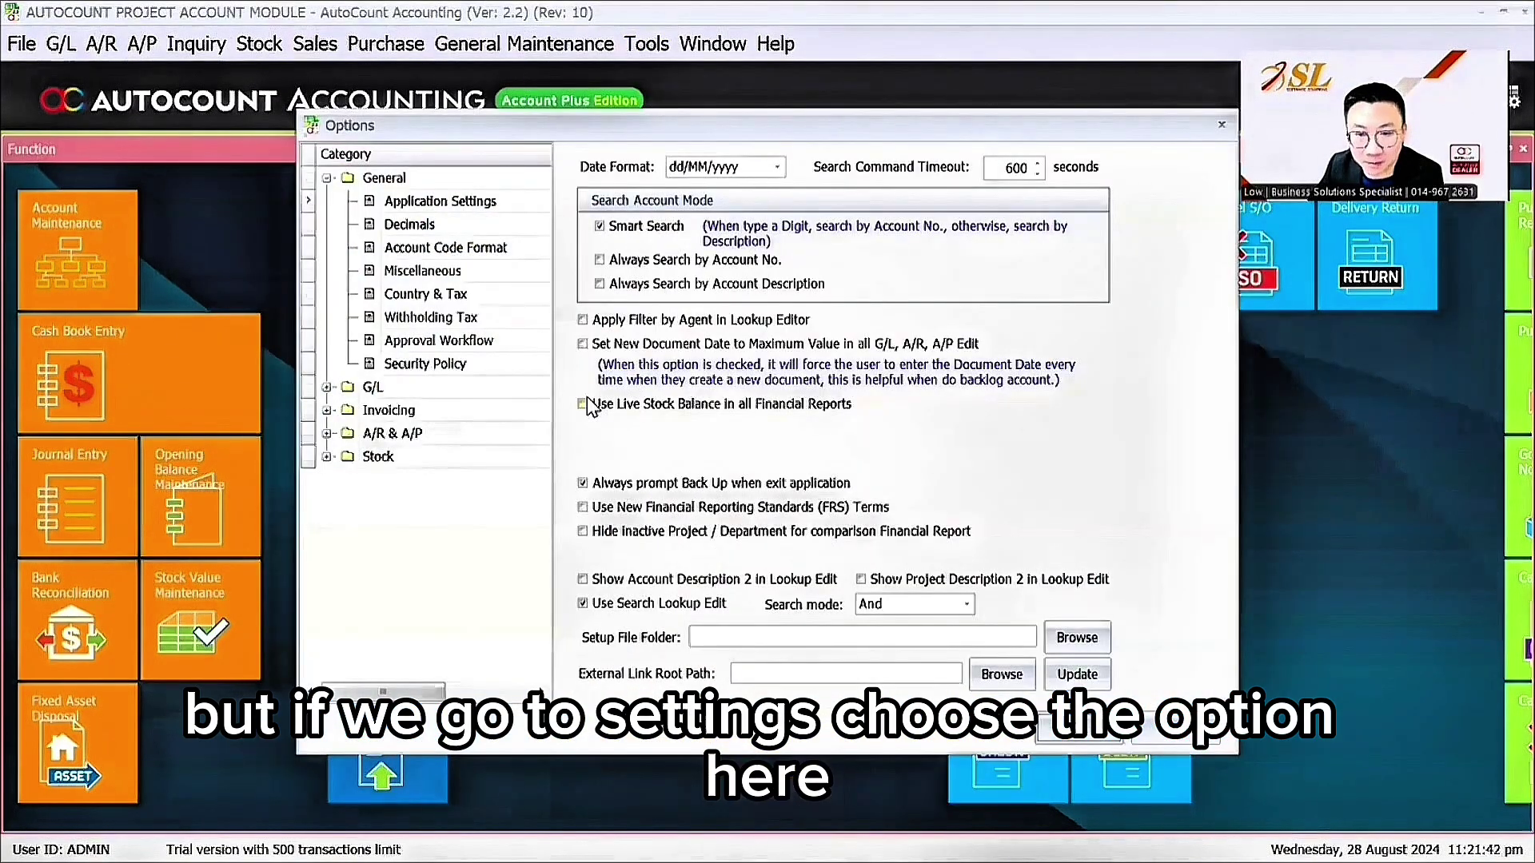
left_click(636, 534)
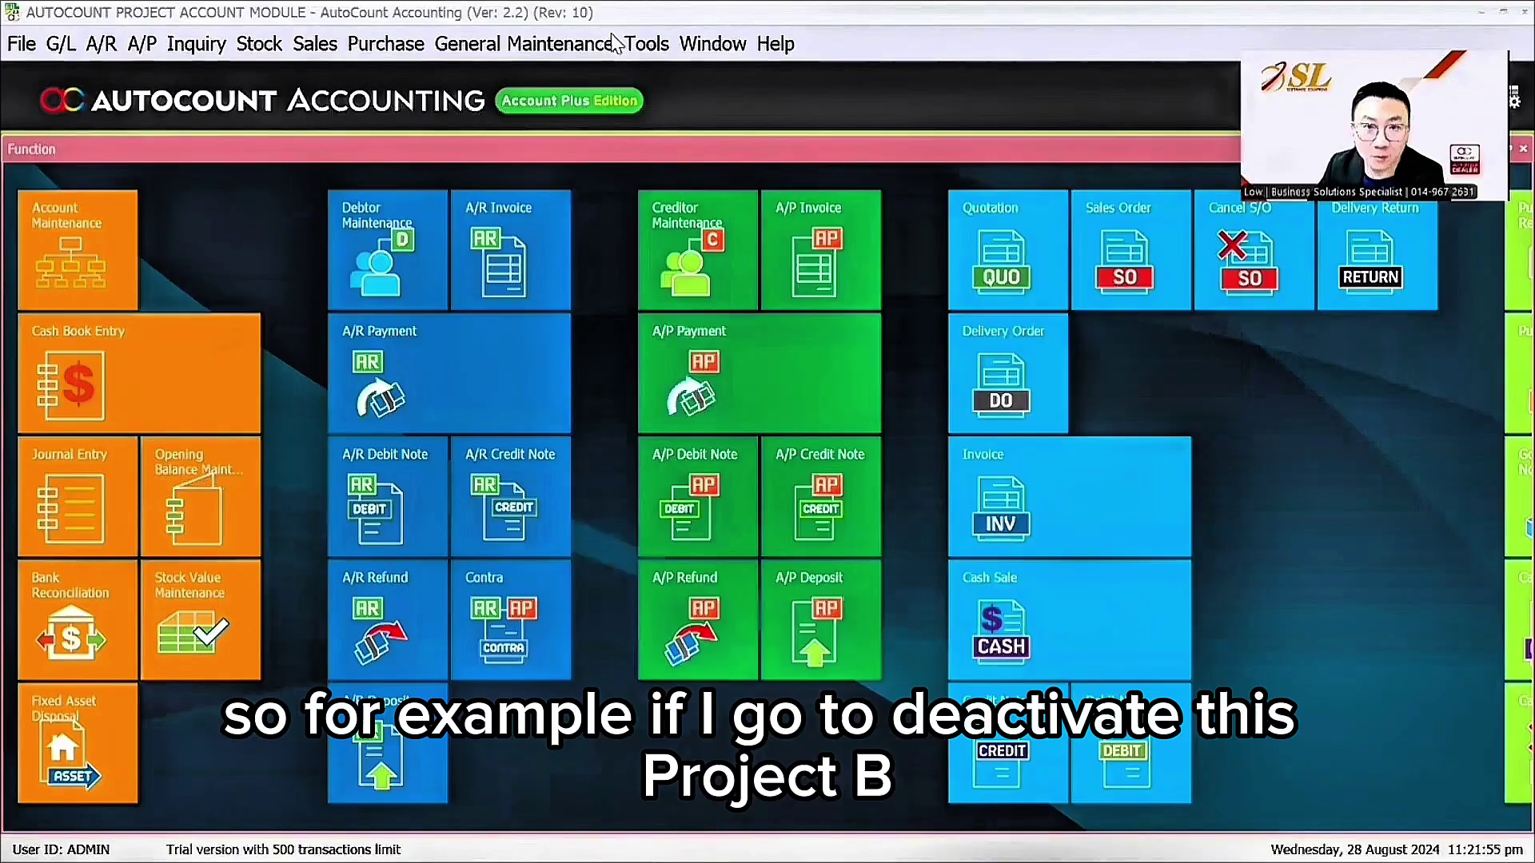
- Deactivate PROJECT-B in Project Maintenance and save the change
left_click(523, 44)
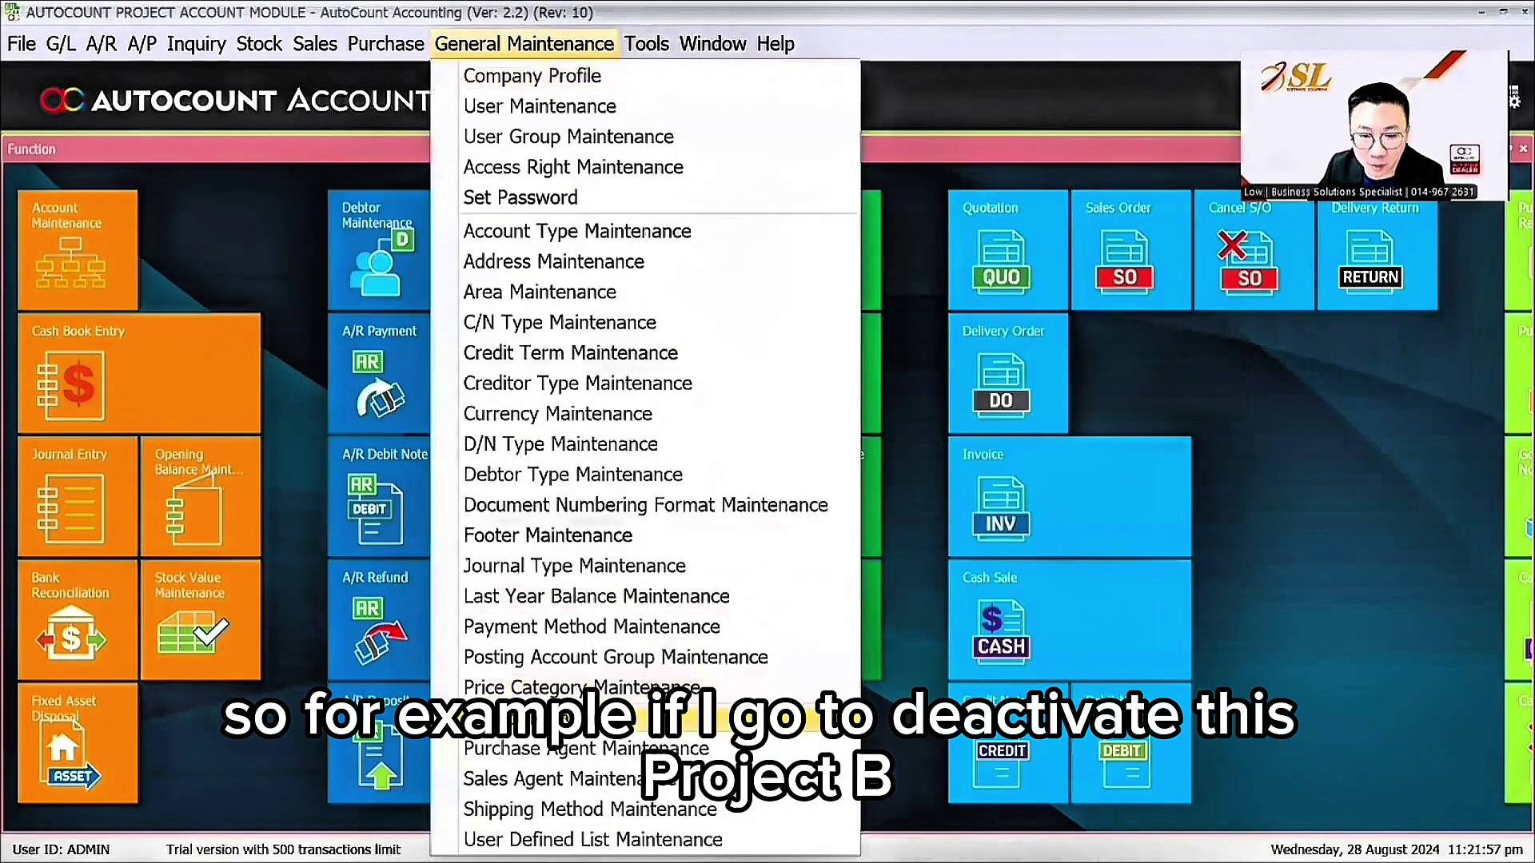
left_click(559, 718)
left_click(144, 288)
left_click(524, 193)
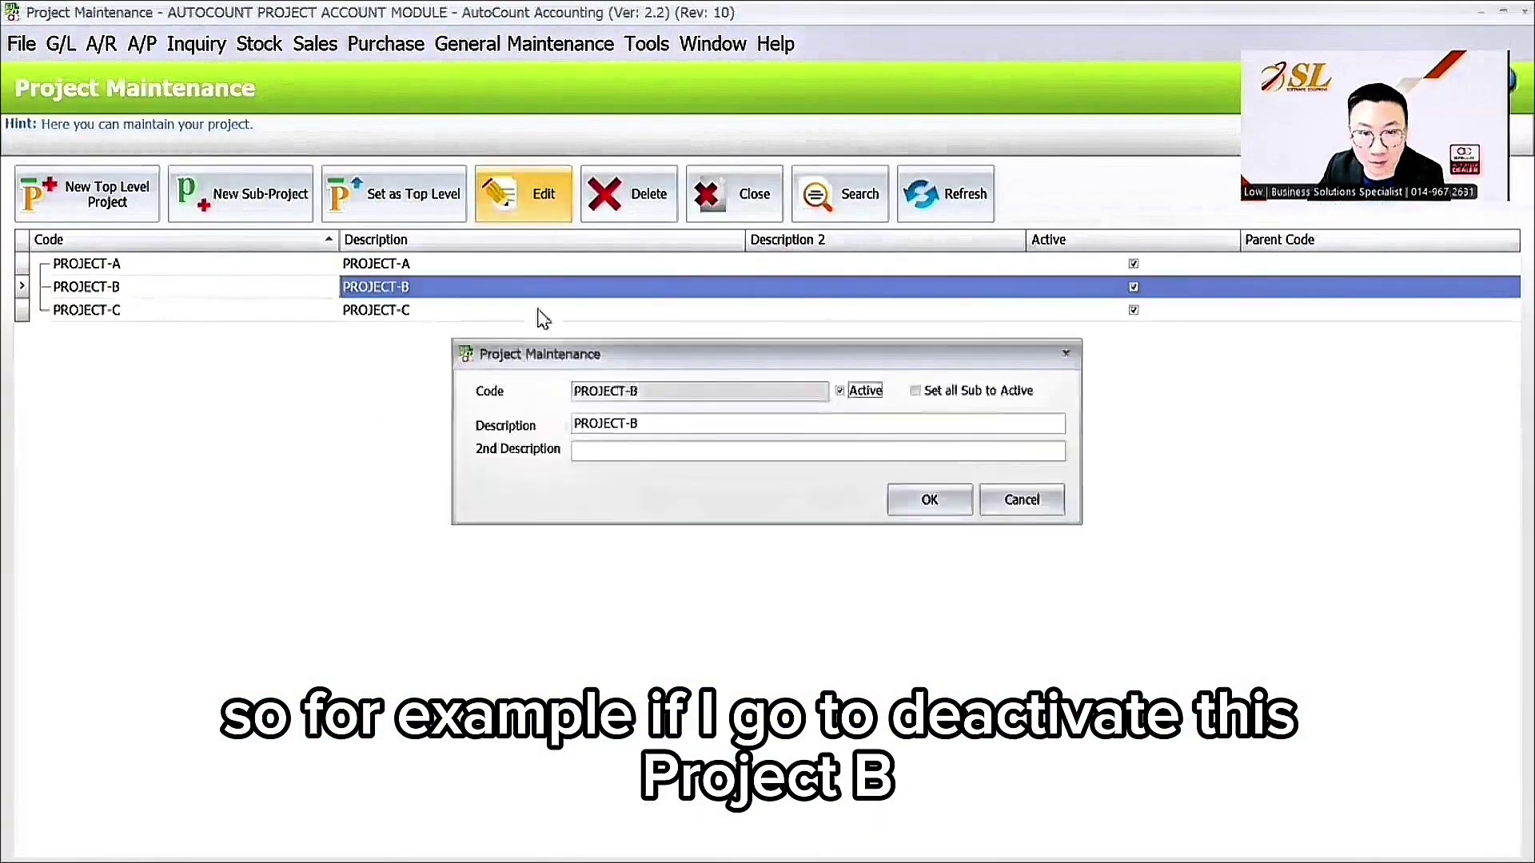
left_click(880, 391)
left_click(929, 504)
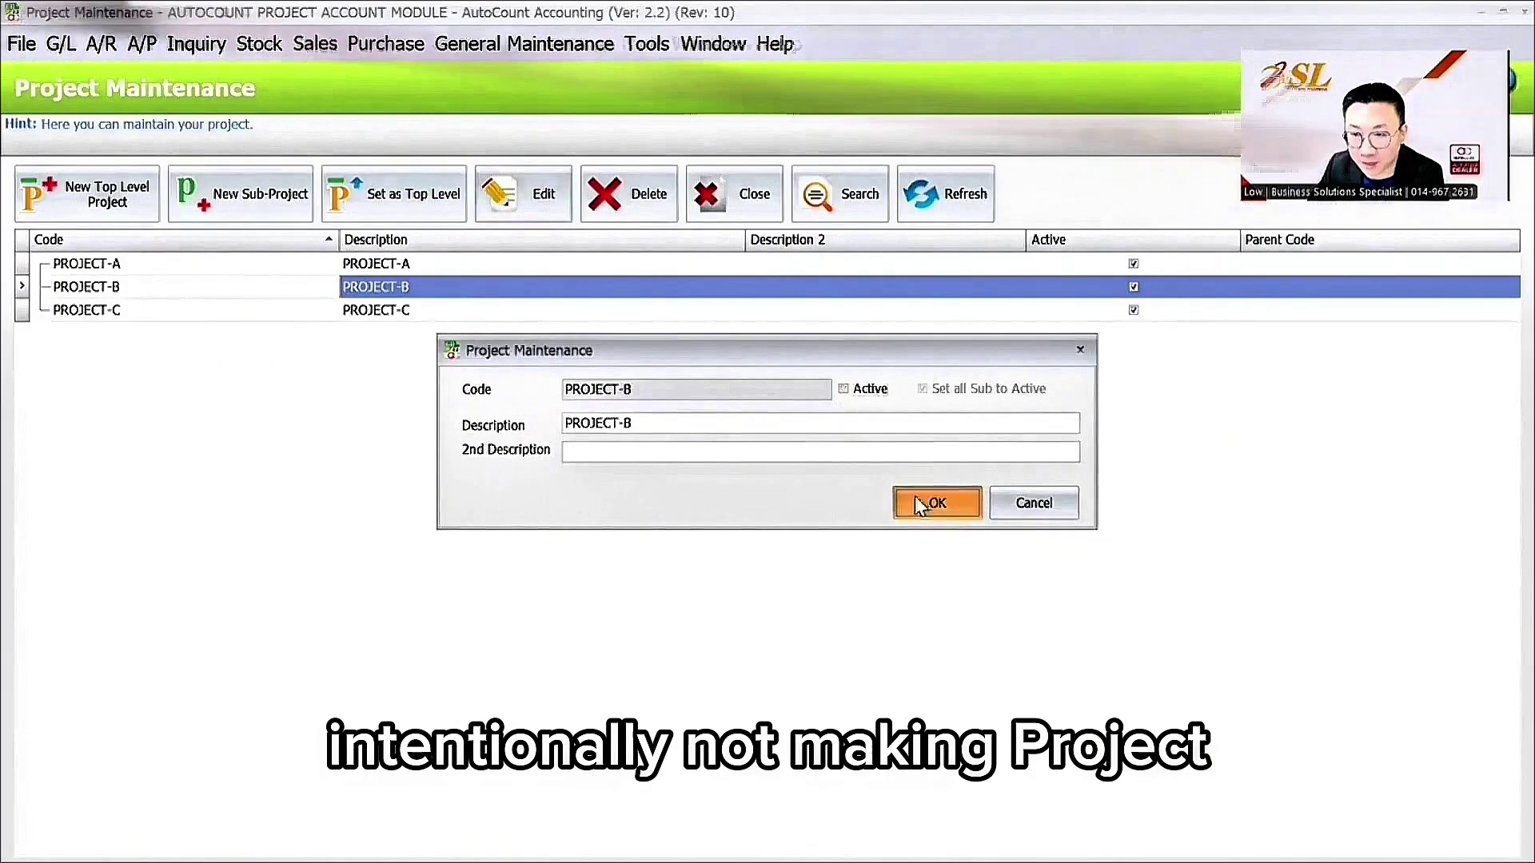
- Check which projects the Profit and Loss Statement offers under the Projects Comparison - MTD format and in its project filter
left_click(61, 44)
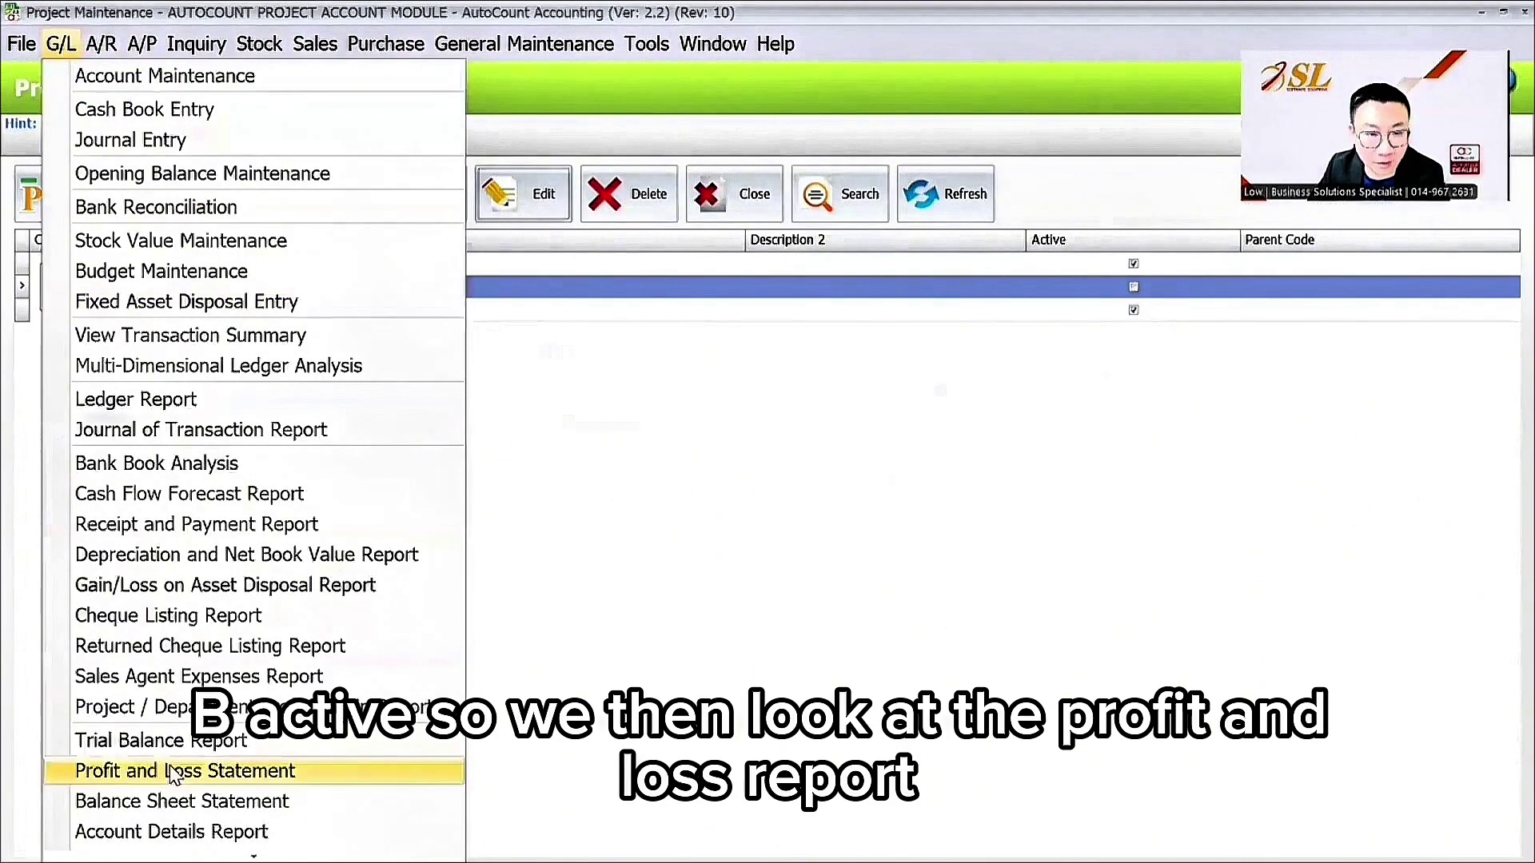
left_click(120, 768)
left_click(235, 367)
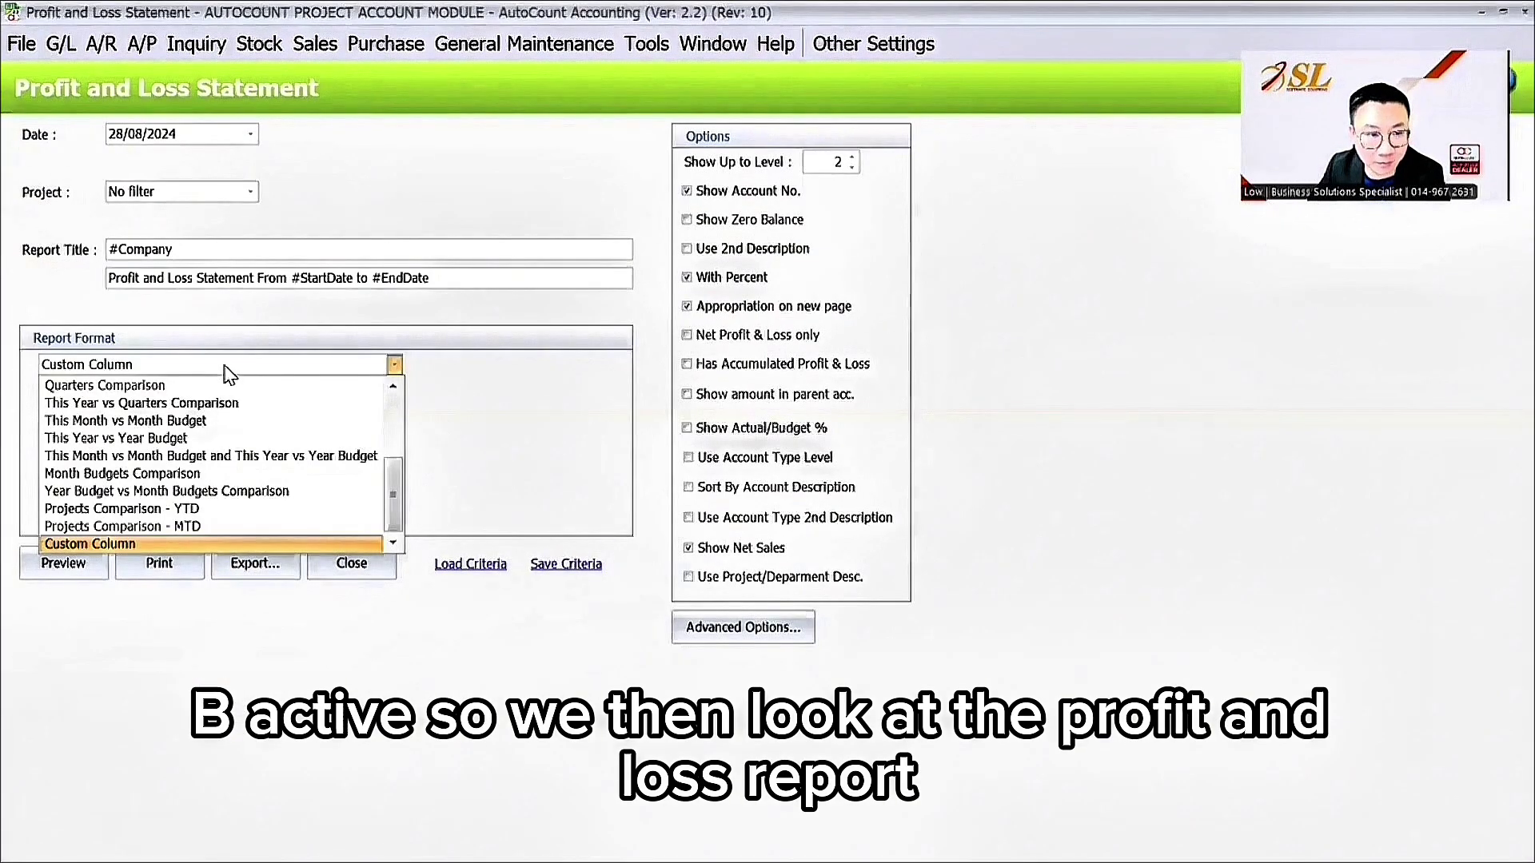
left_click(217, 528)
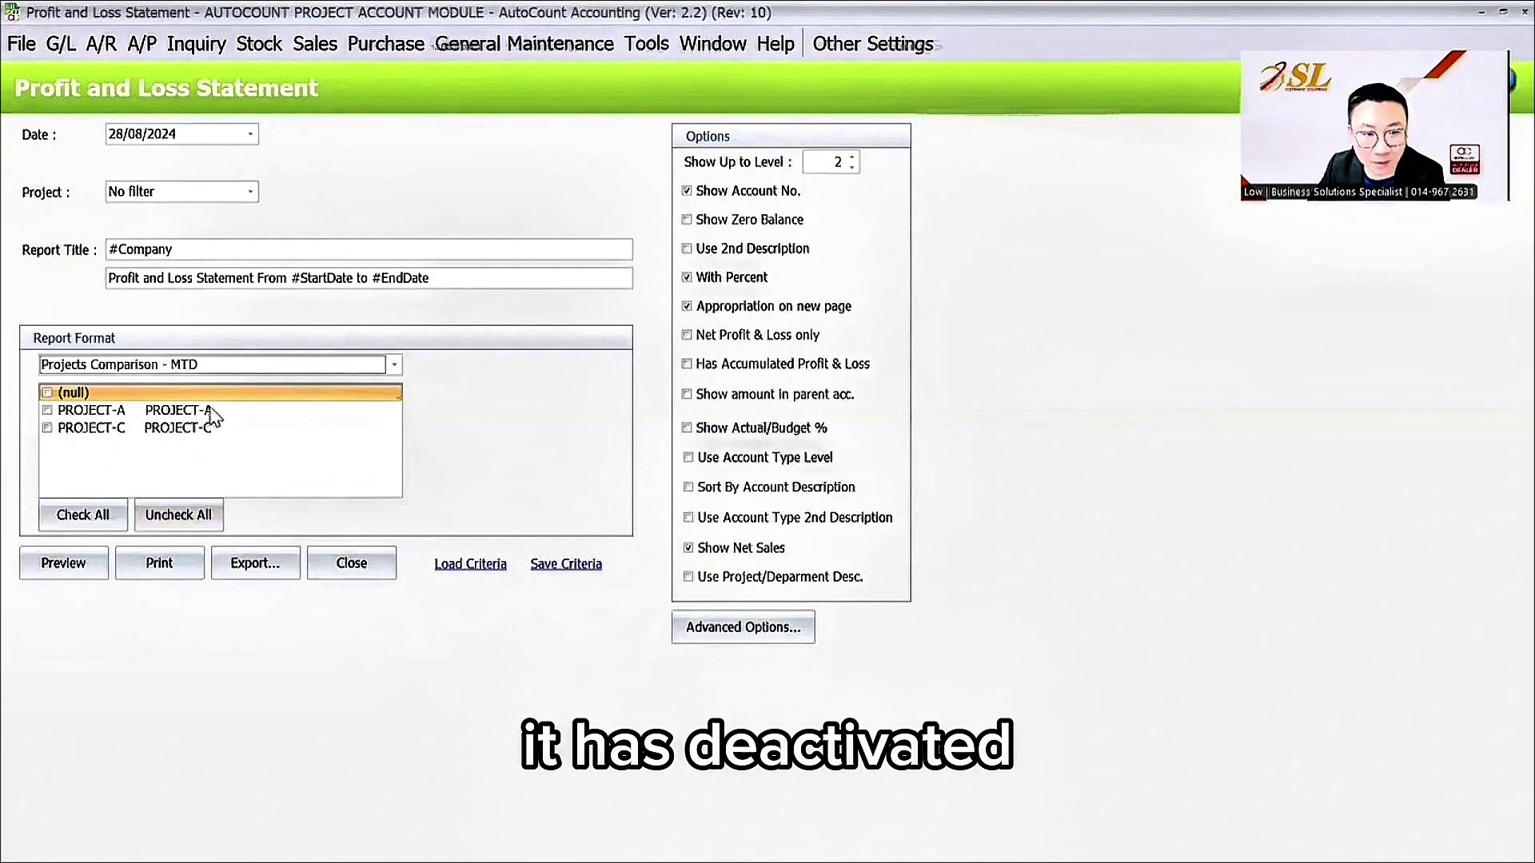
left_click(251, 192)
left_click(160, 246)
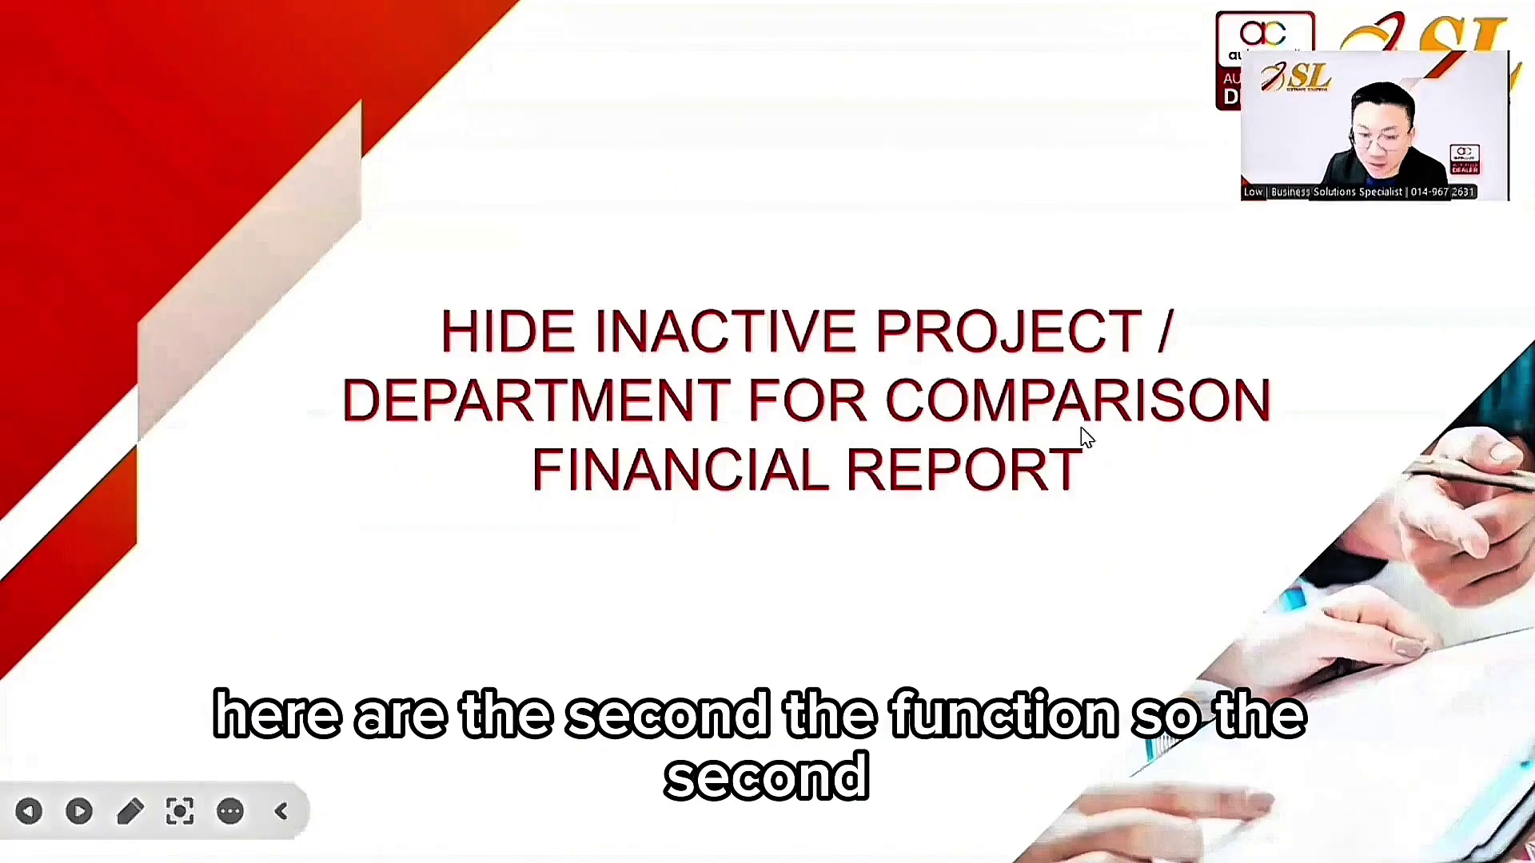
left_click(79, 812)
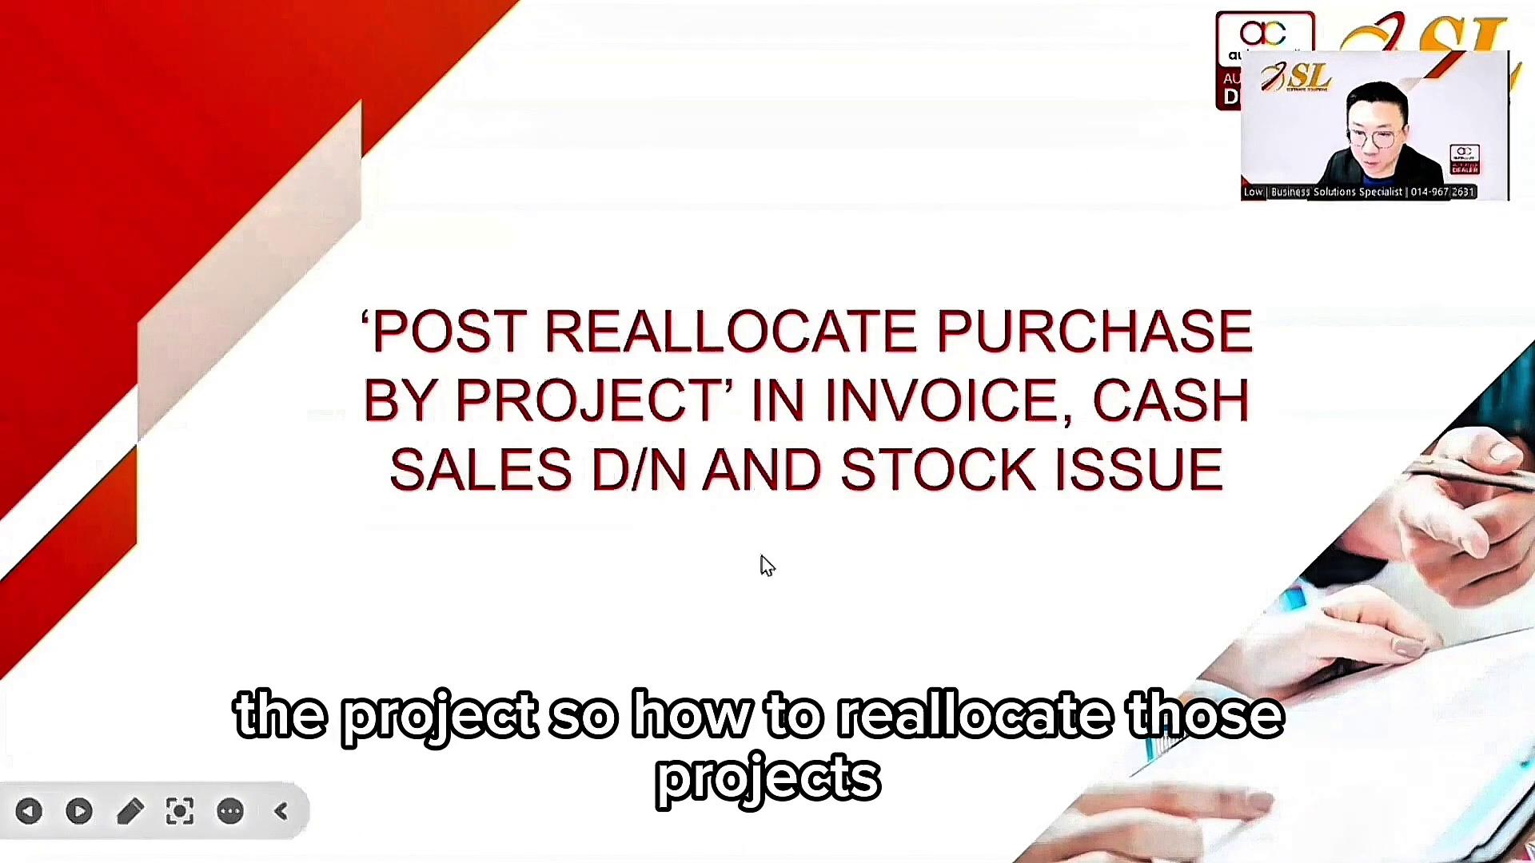
- Switch to AutoCount Accounting and create an active top-level project with the code HQ in Project Maintenance
key("alt+Tab")
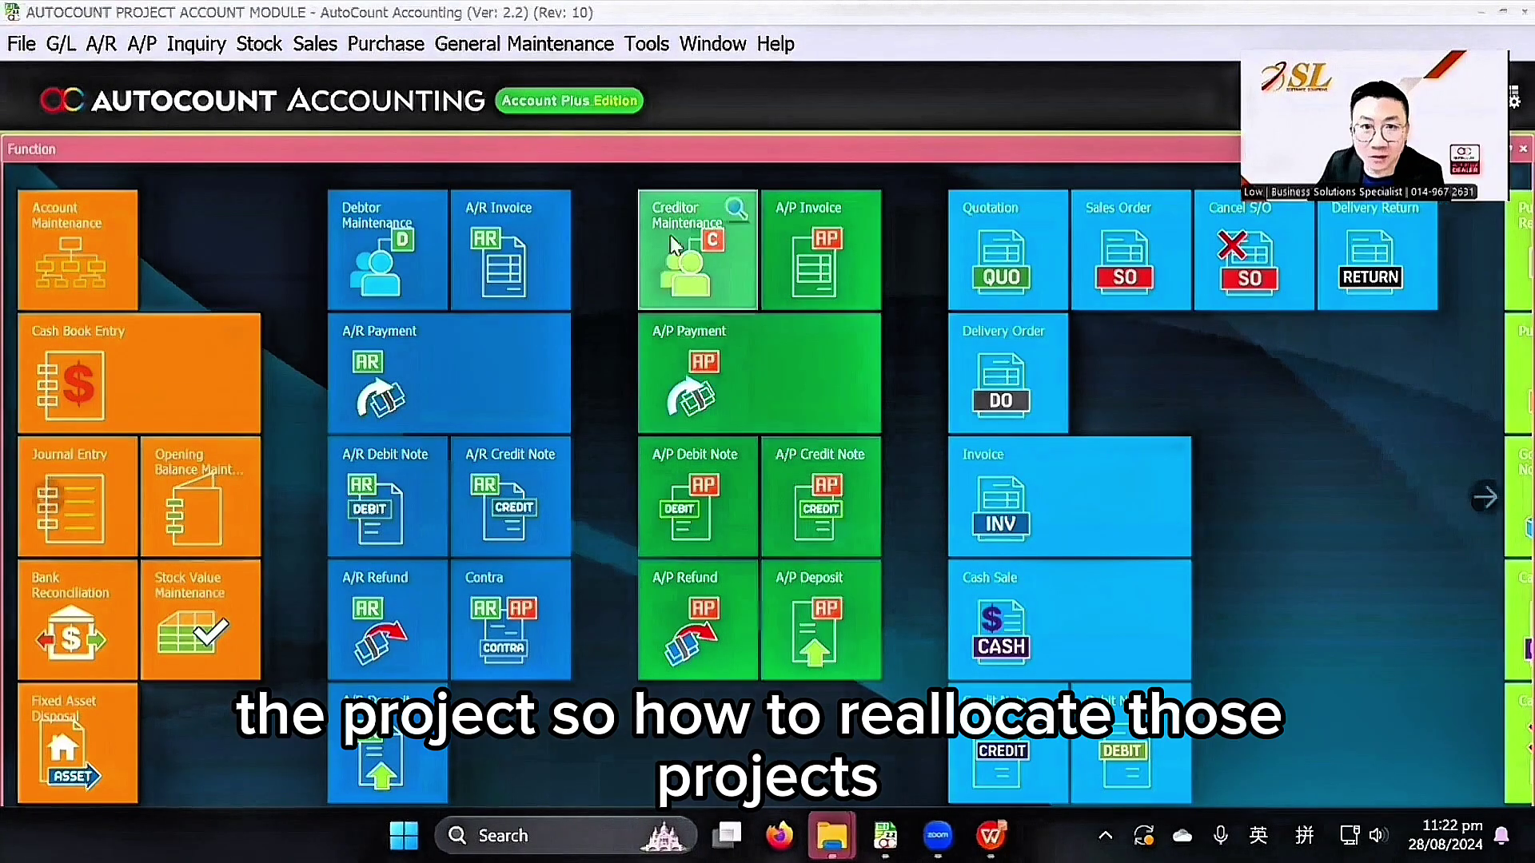
left_click(544, 44)
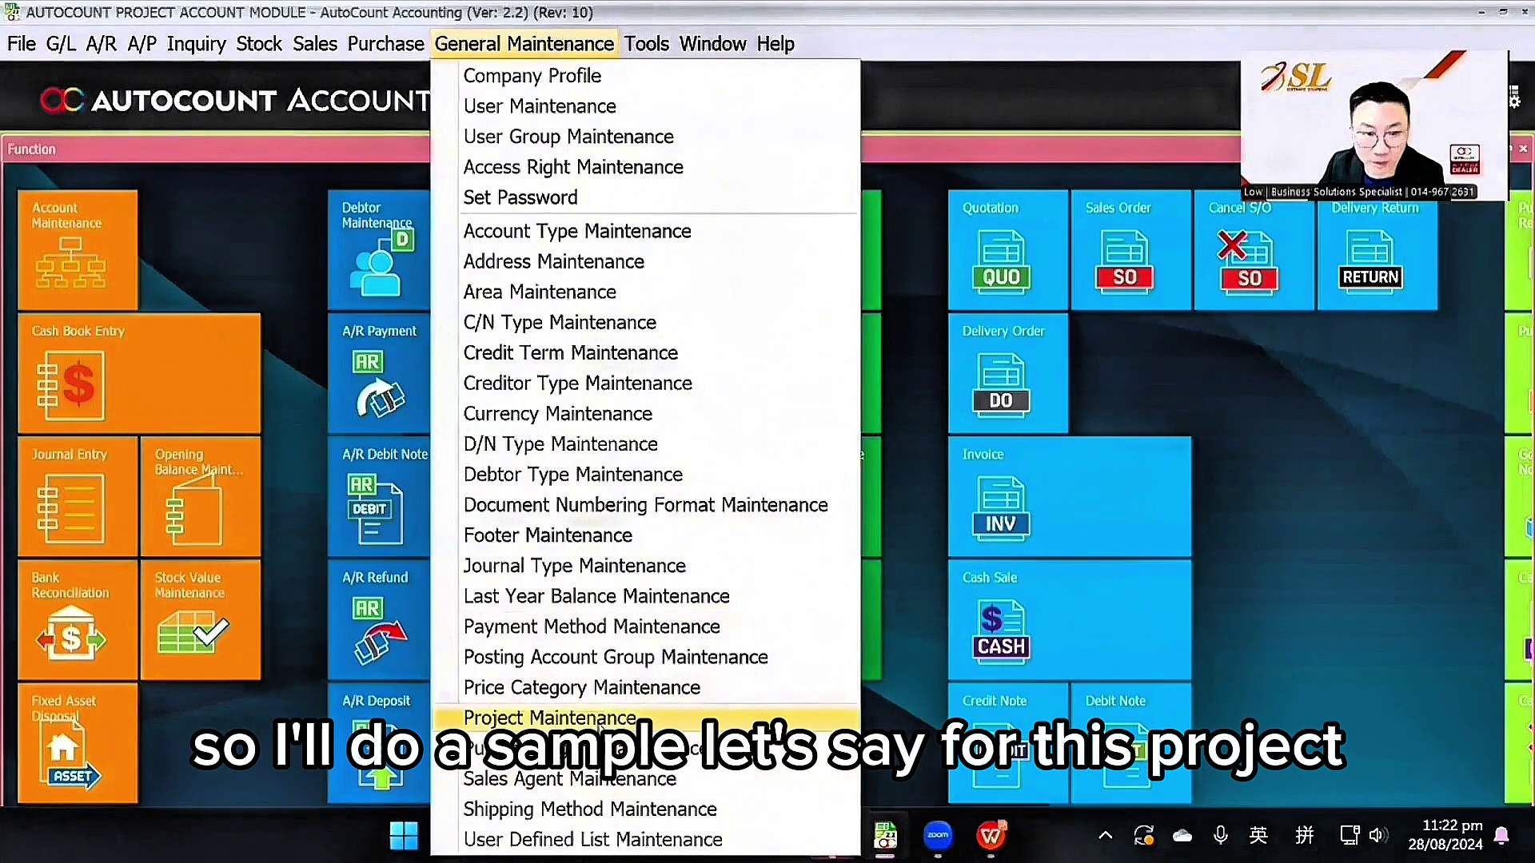
left_click(592, 718)
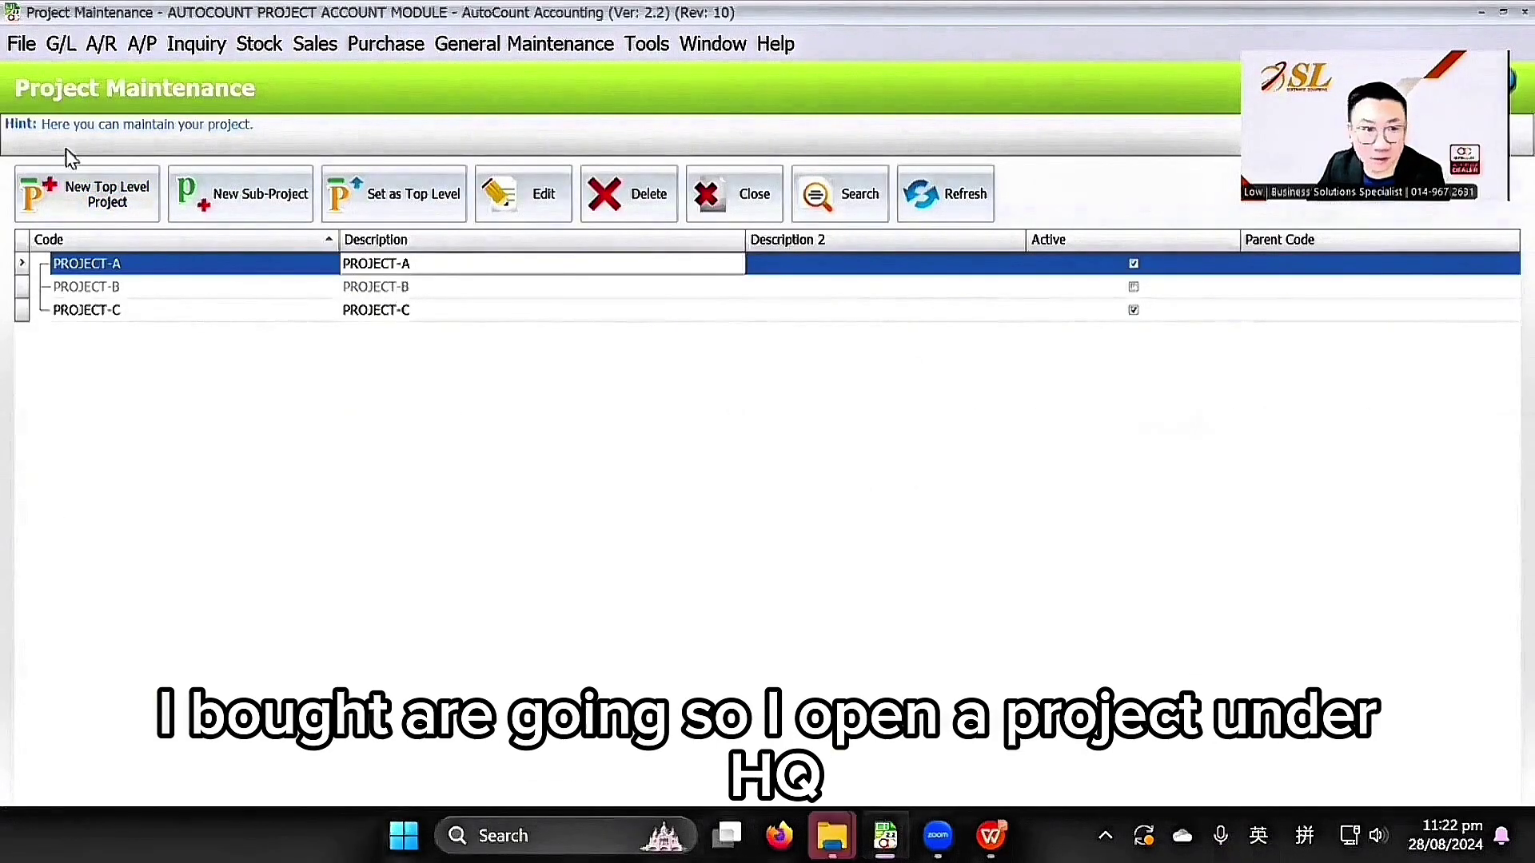
left_click(87, 186)
type("HQ")
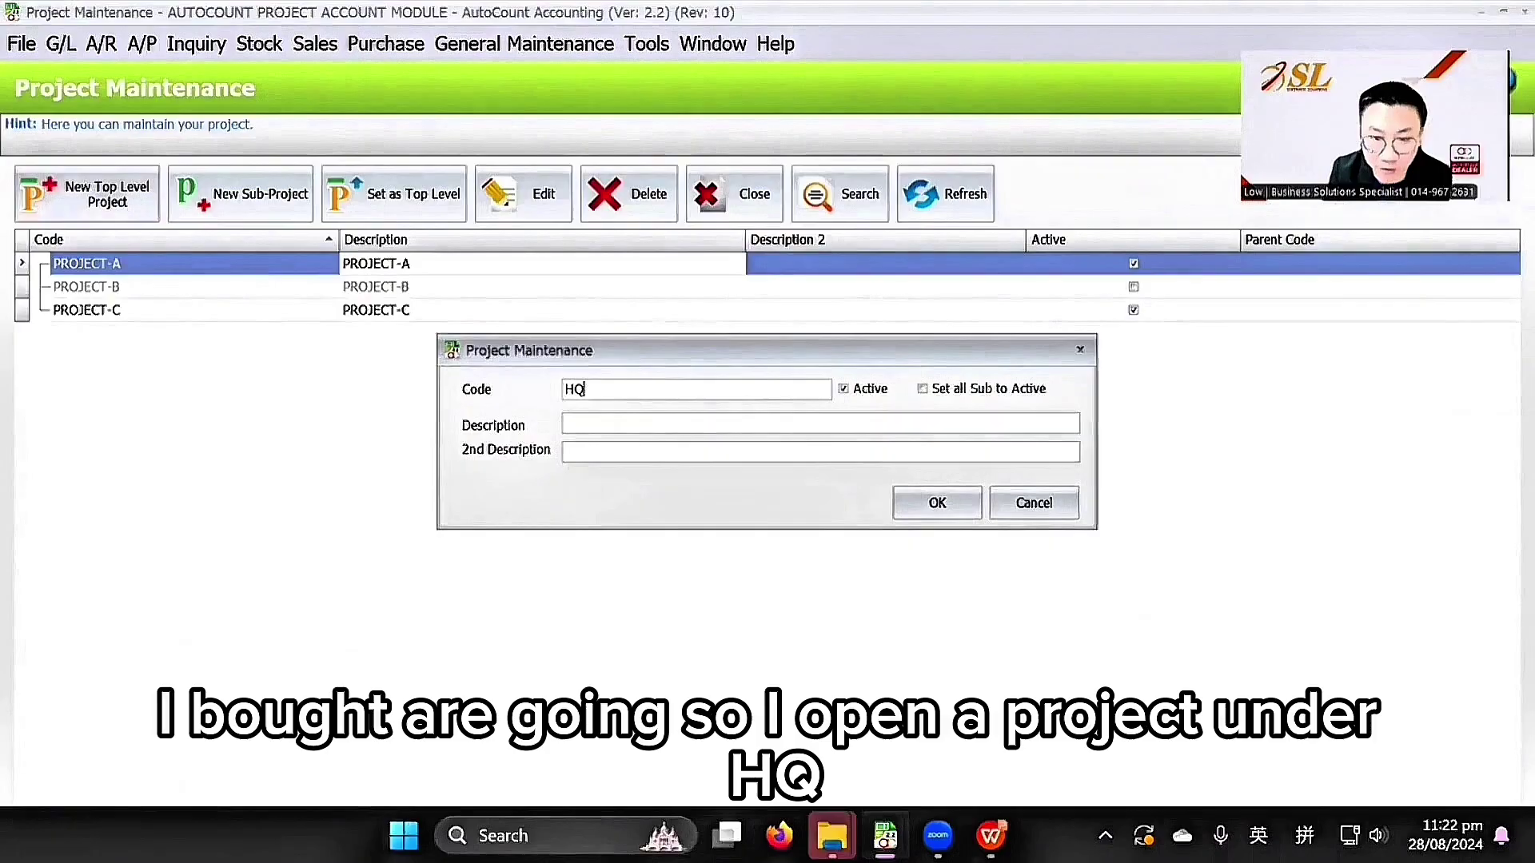
key("Tab")
key("Tab")
key("Tab")
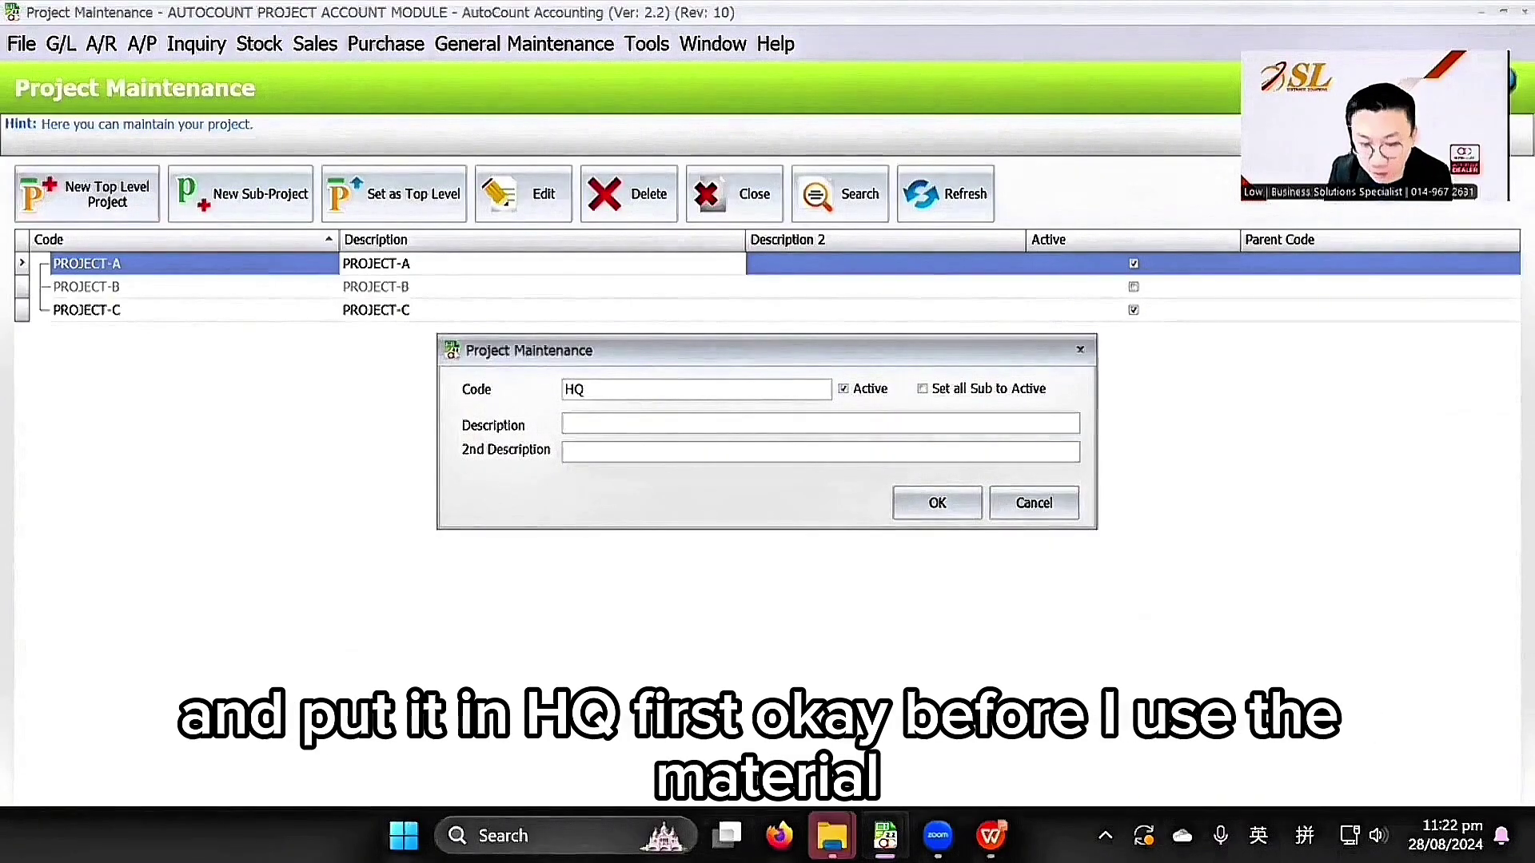
left_click(951, 505)
- Start a new purchase invoice for creditor A SUPPLIER (400-A001)
left_click(385, 43)
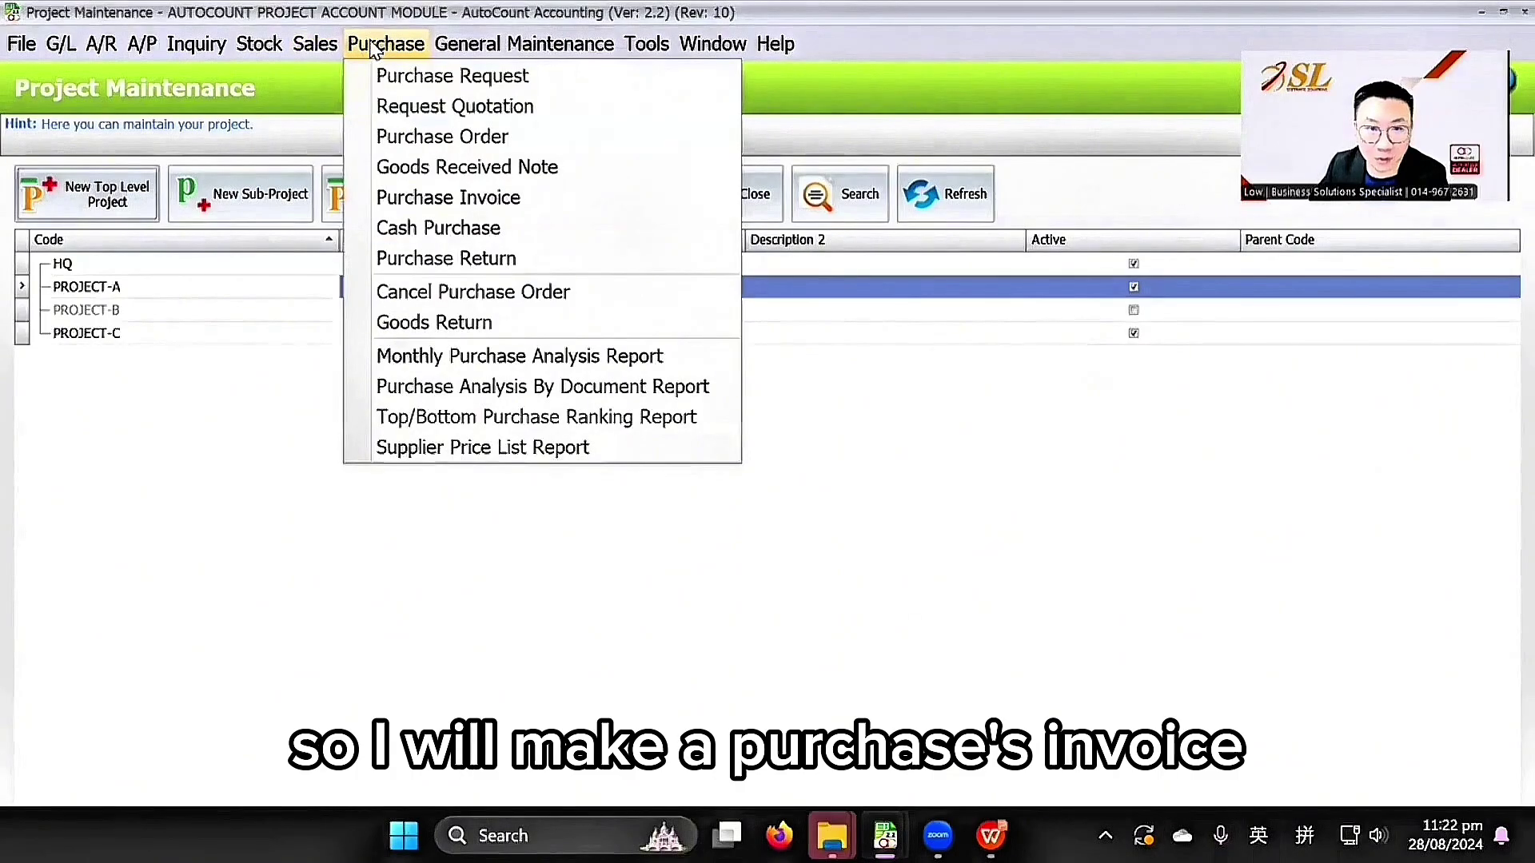
left_click(405, 195)
left_click(55, 192)
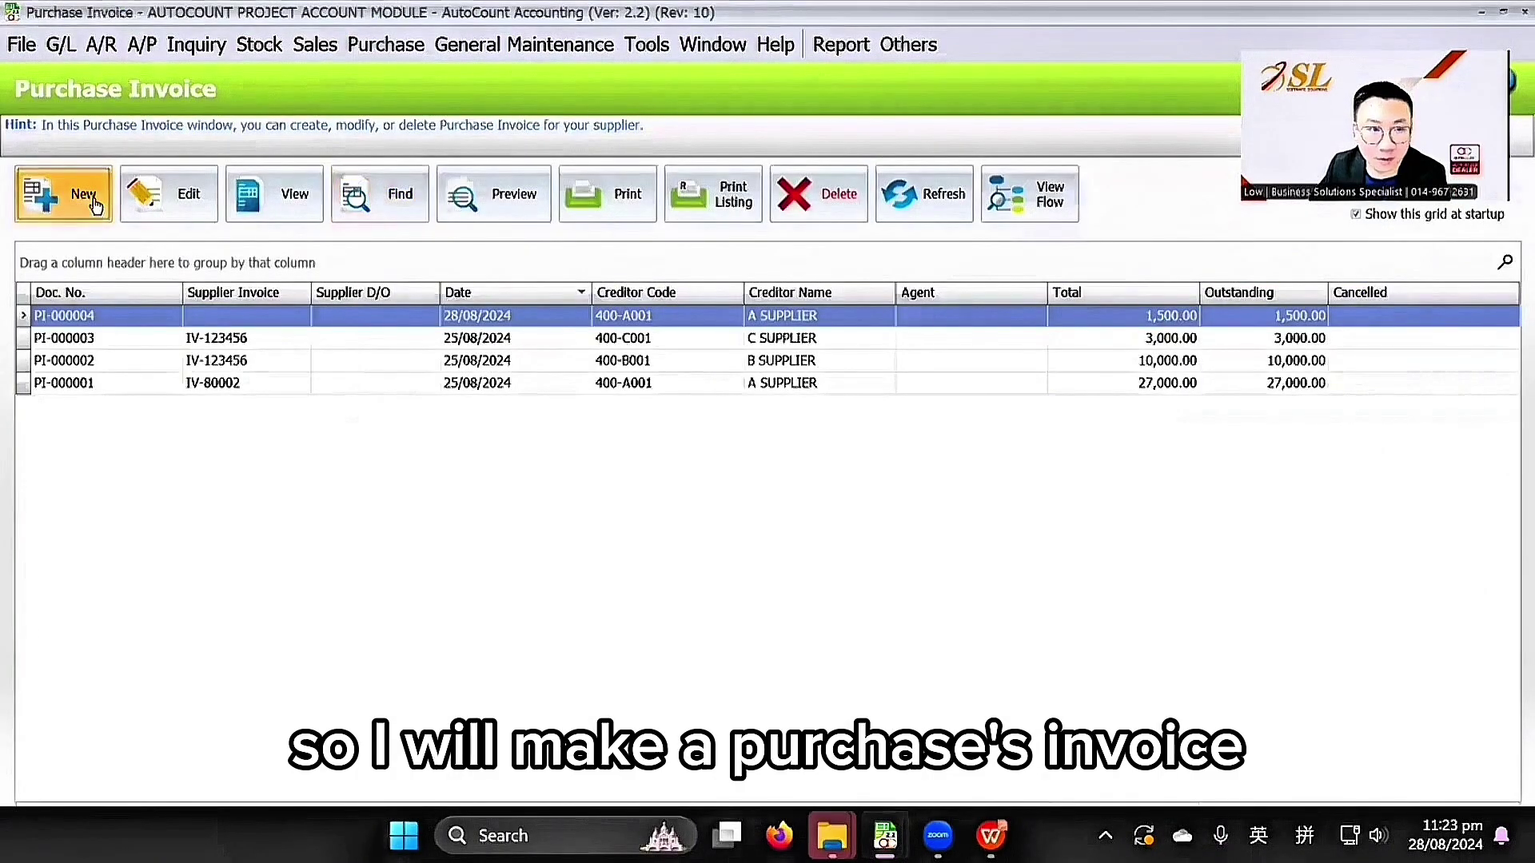
left_click(181, 190)
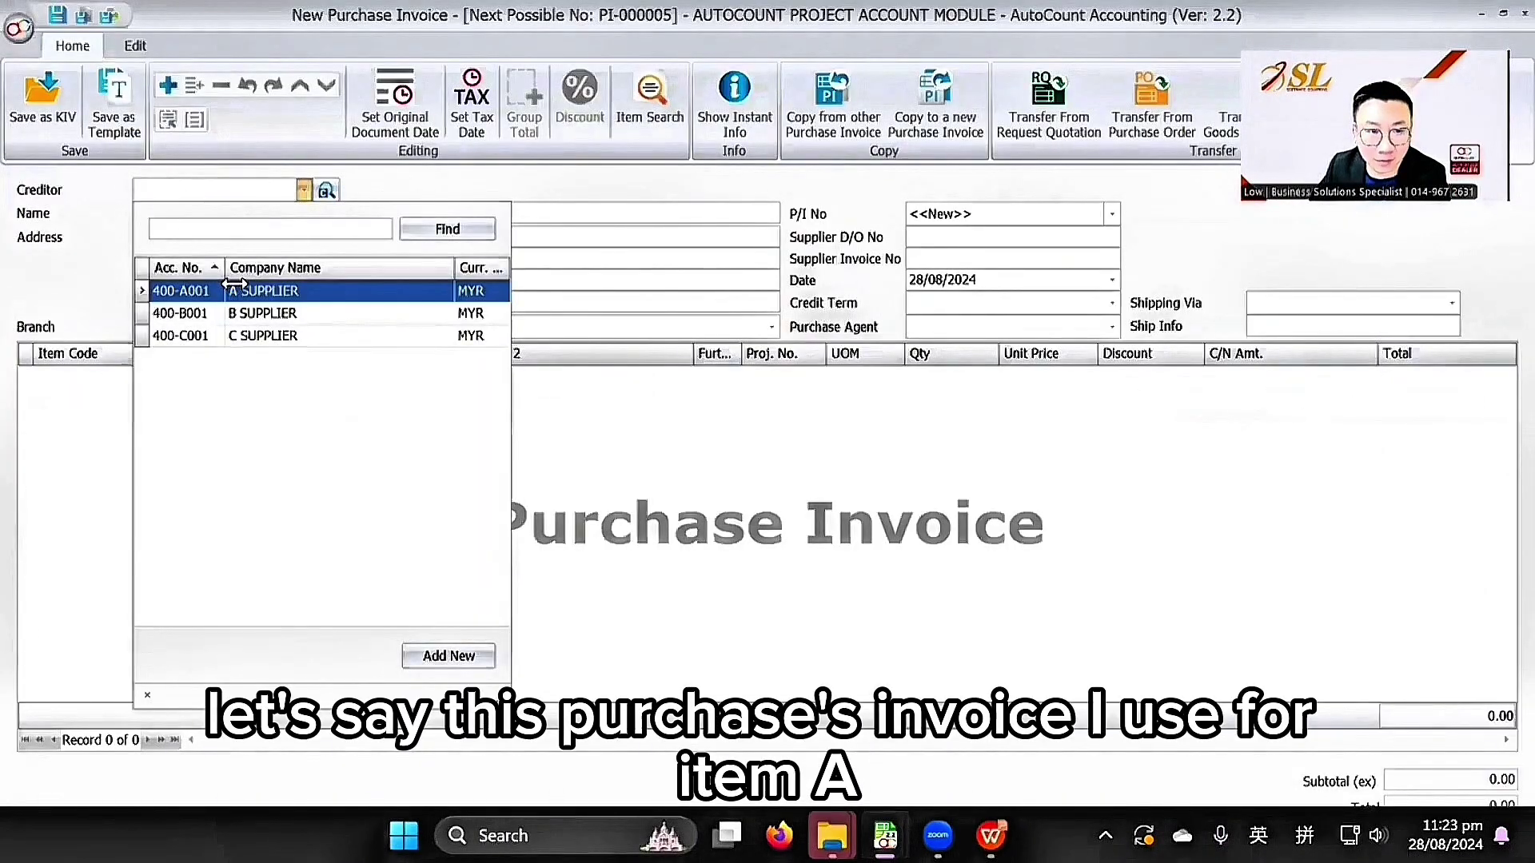
left_click(240, 290)
- Add ITEM A to the purchase invoice and assign the line to project HQ
left_click(228, 417)
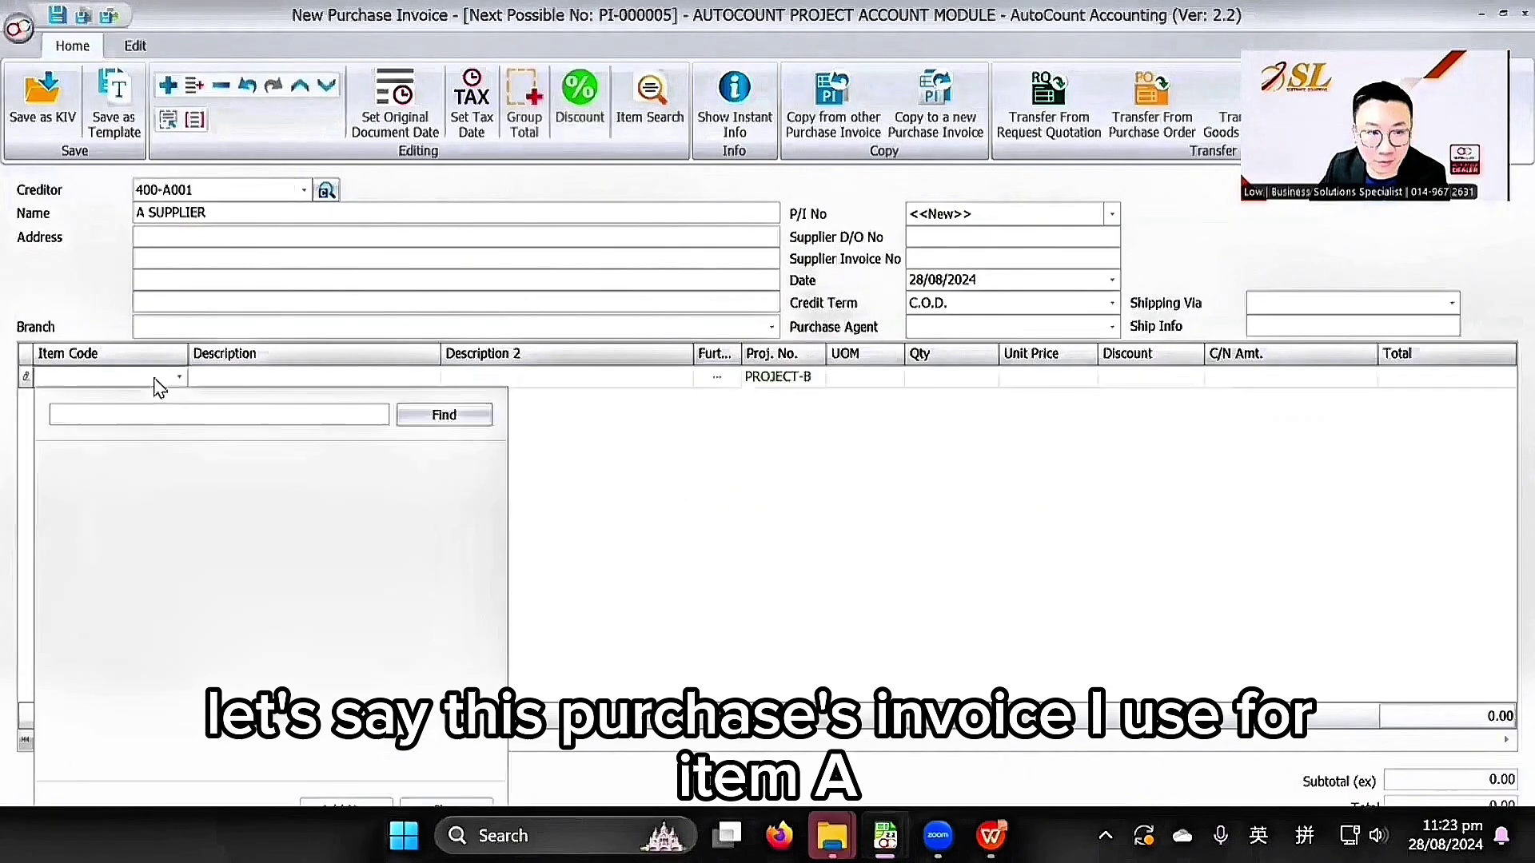
left_click(192, 472)
left_click(807, 377)
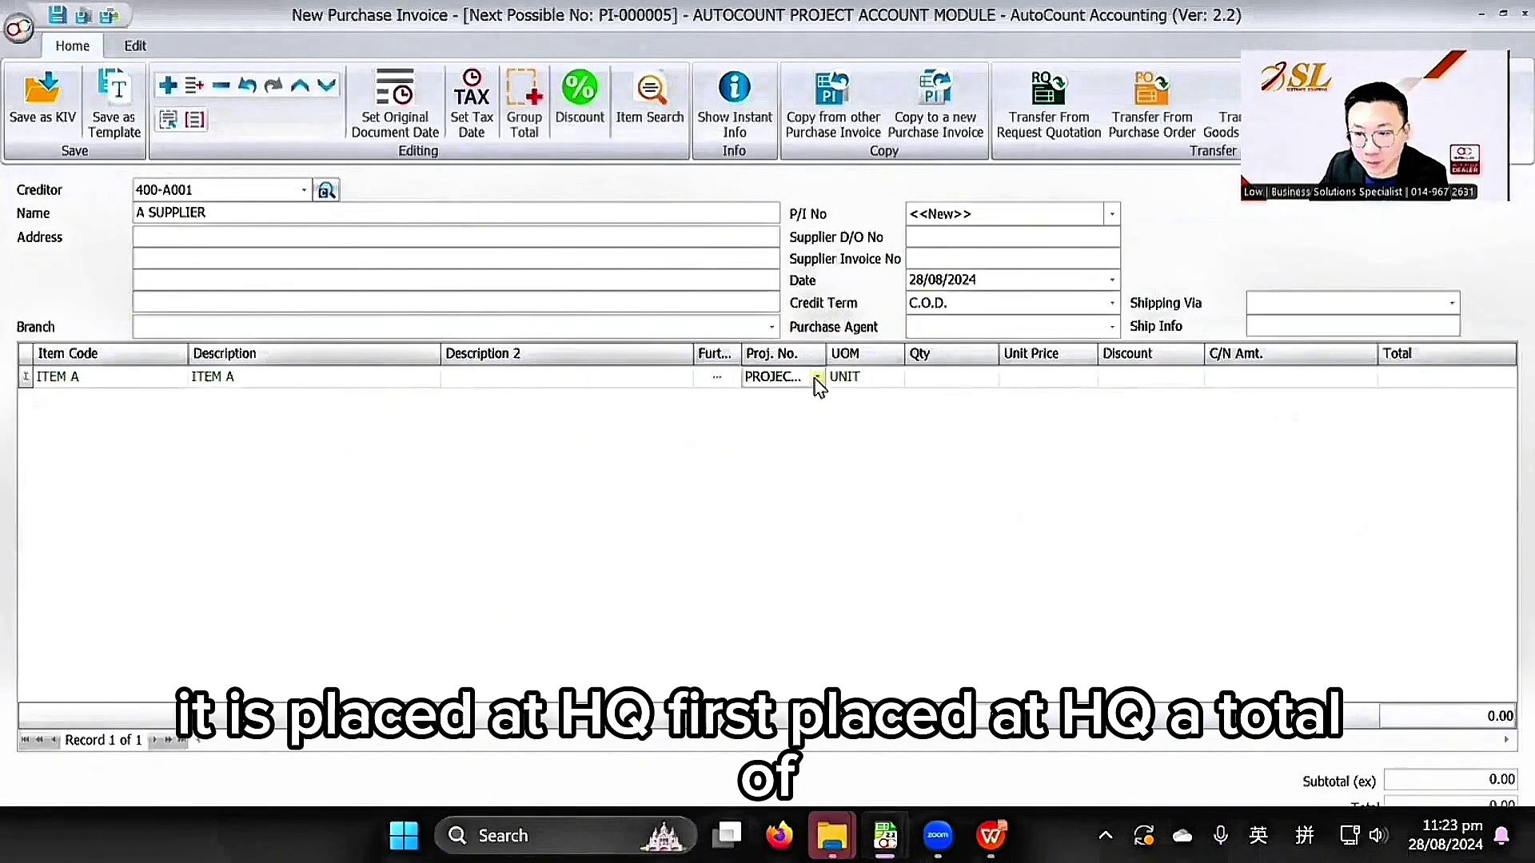
left_click(816, 377)
left_click(819, 480)
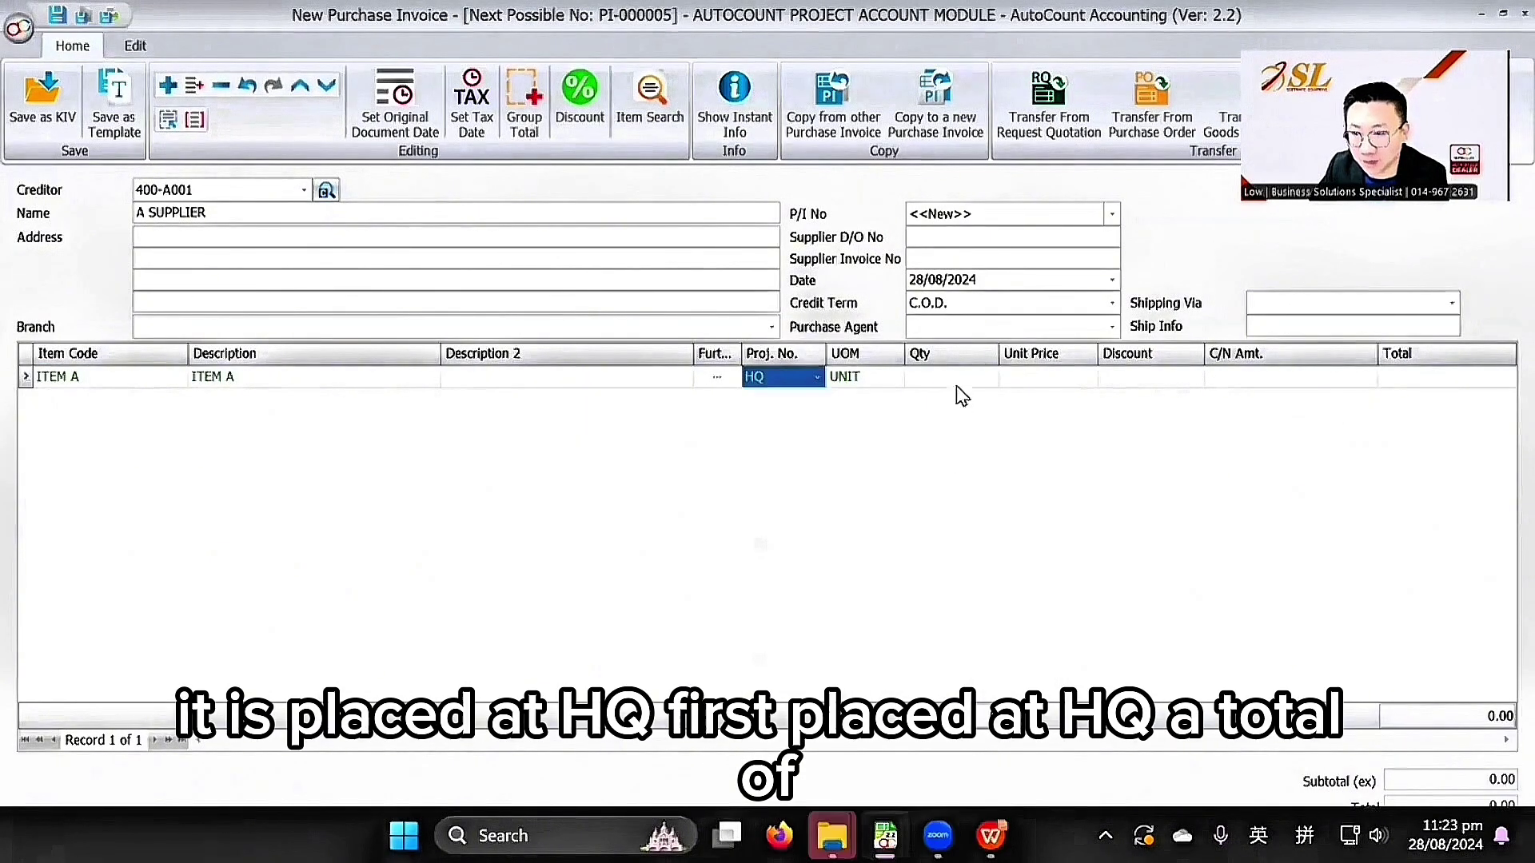
- Set the ITEM A line to quantity 100 at a unit price of 250, and save the invoice without a supplier D/O number
left_click(957, 380)
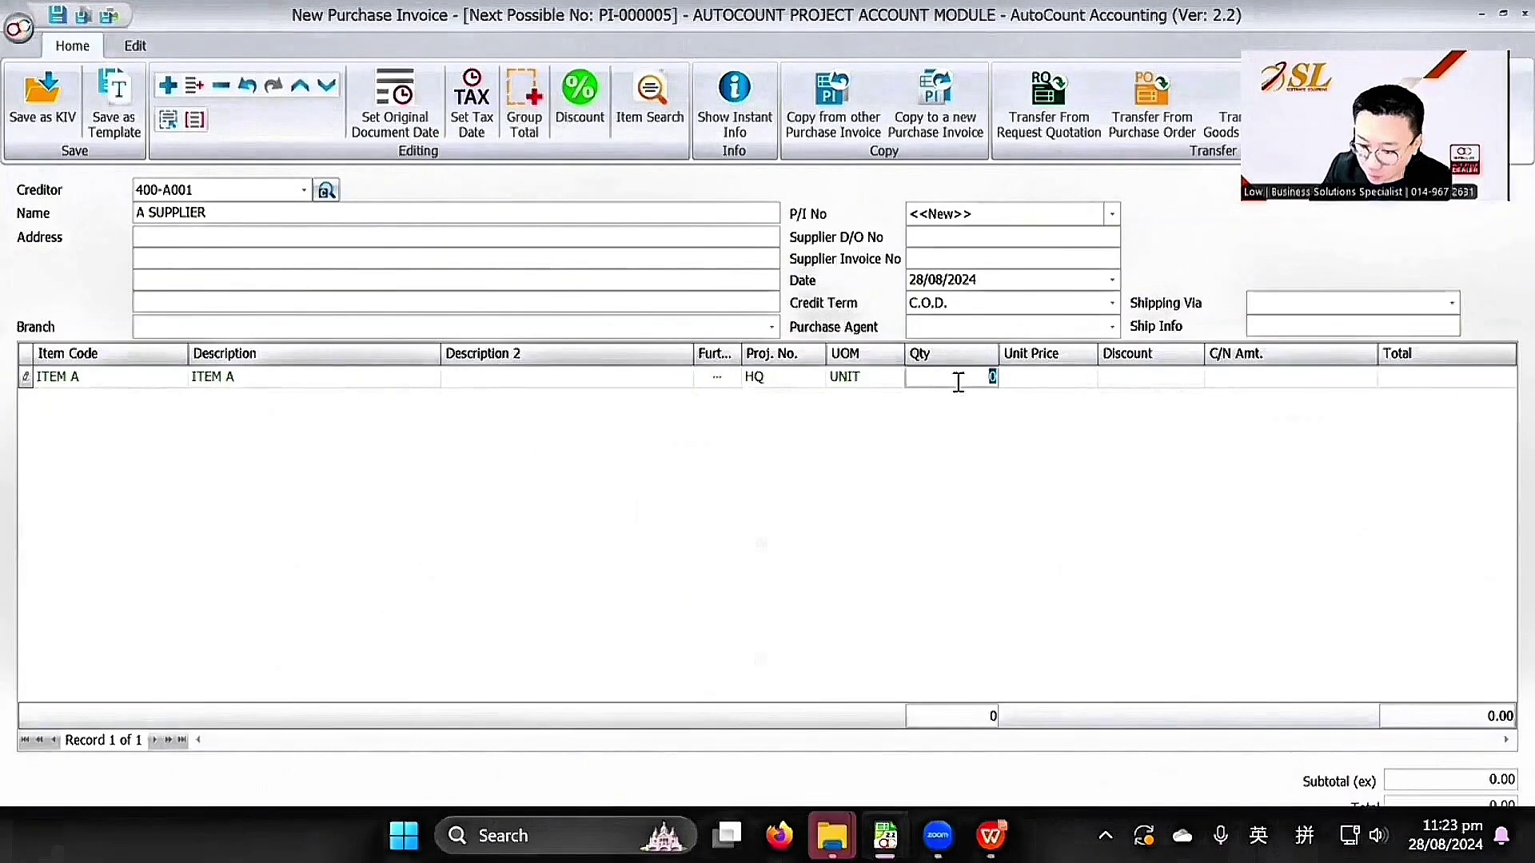
type("100")
key("Tab")
type("250")
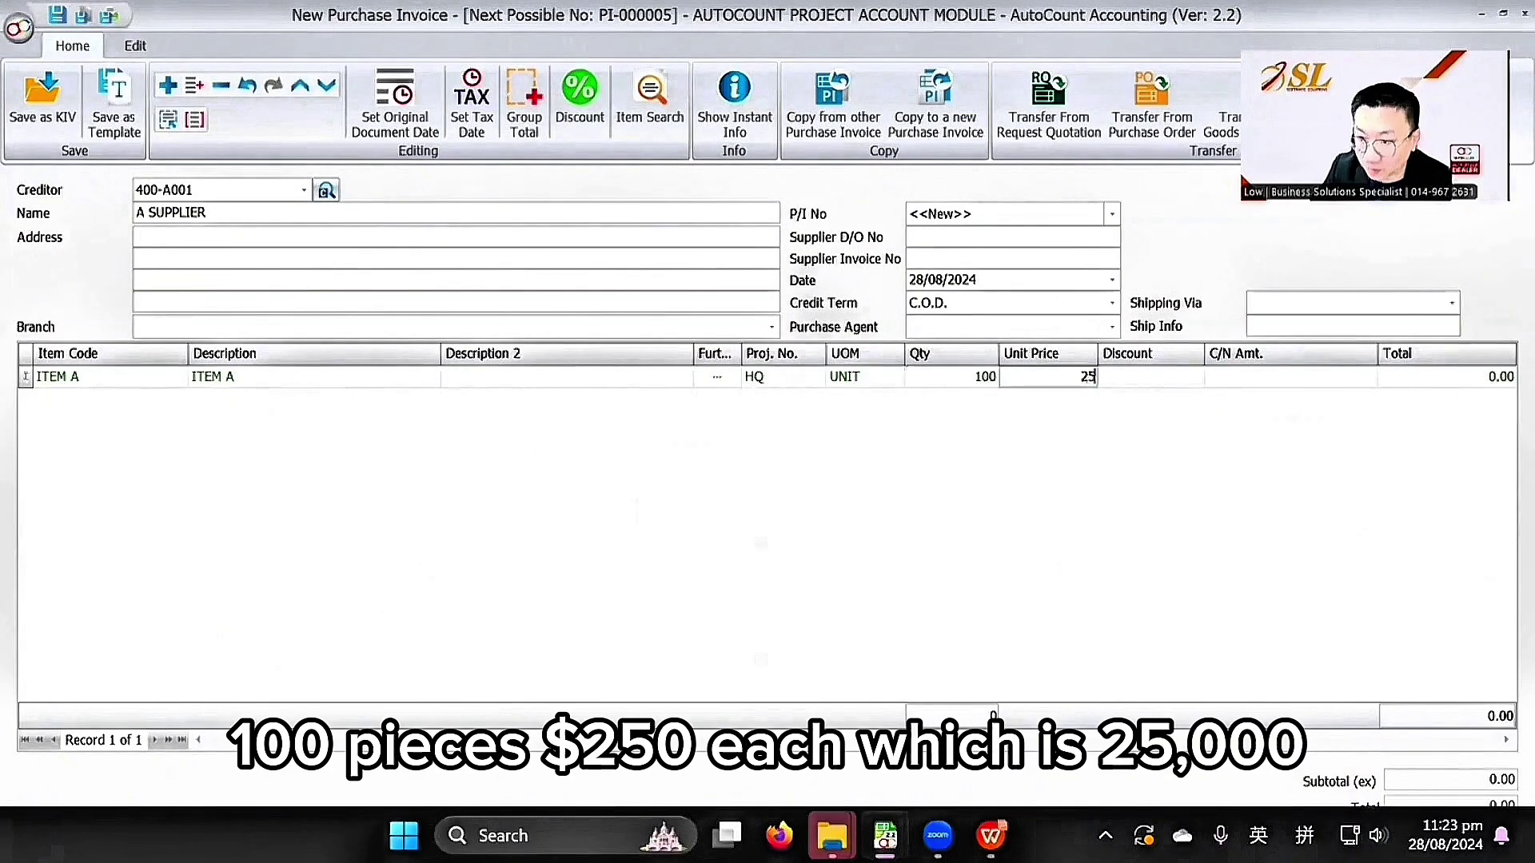
key("Tab")
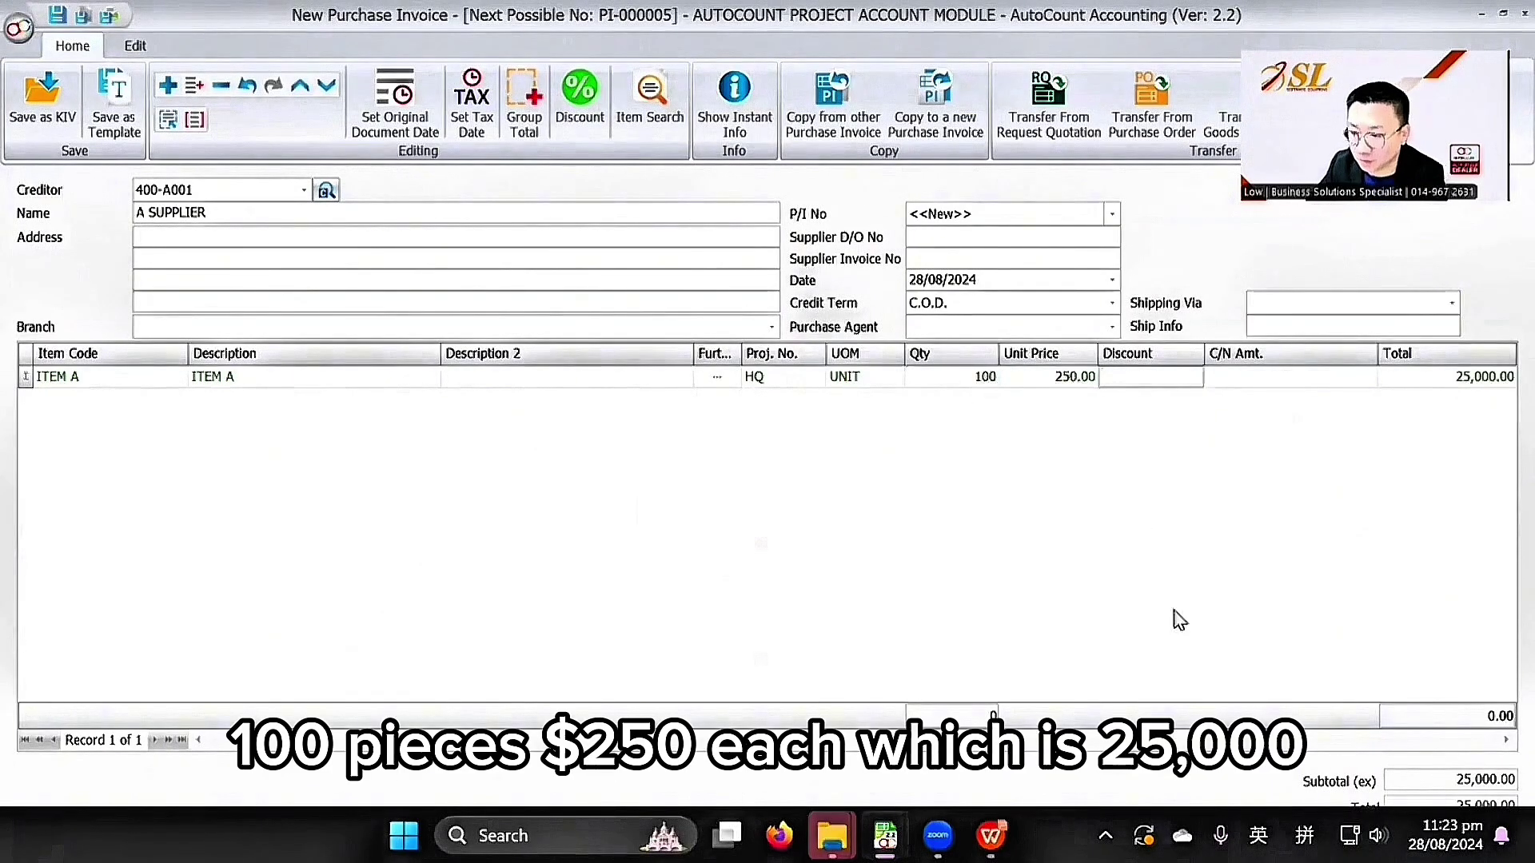
left_click(1015, 24)
left_click(1130, 842)
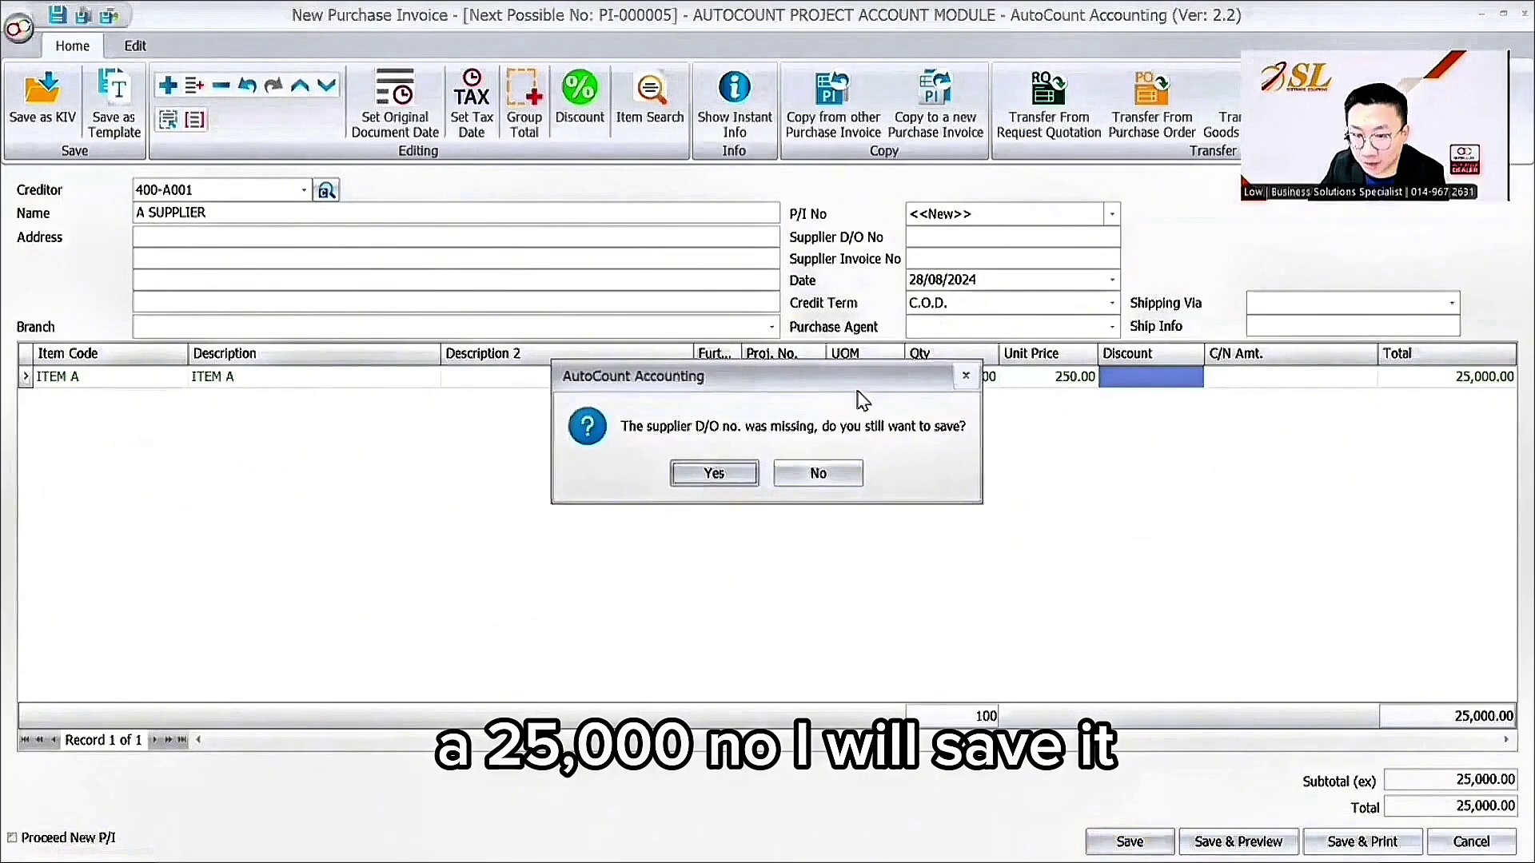
left_click(714, 473)
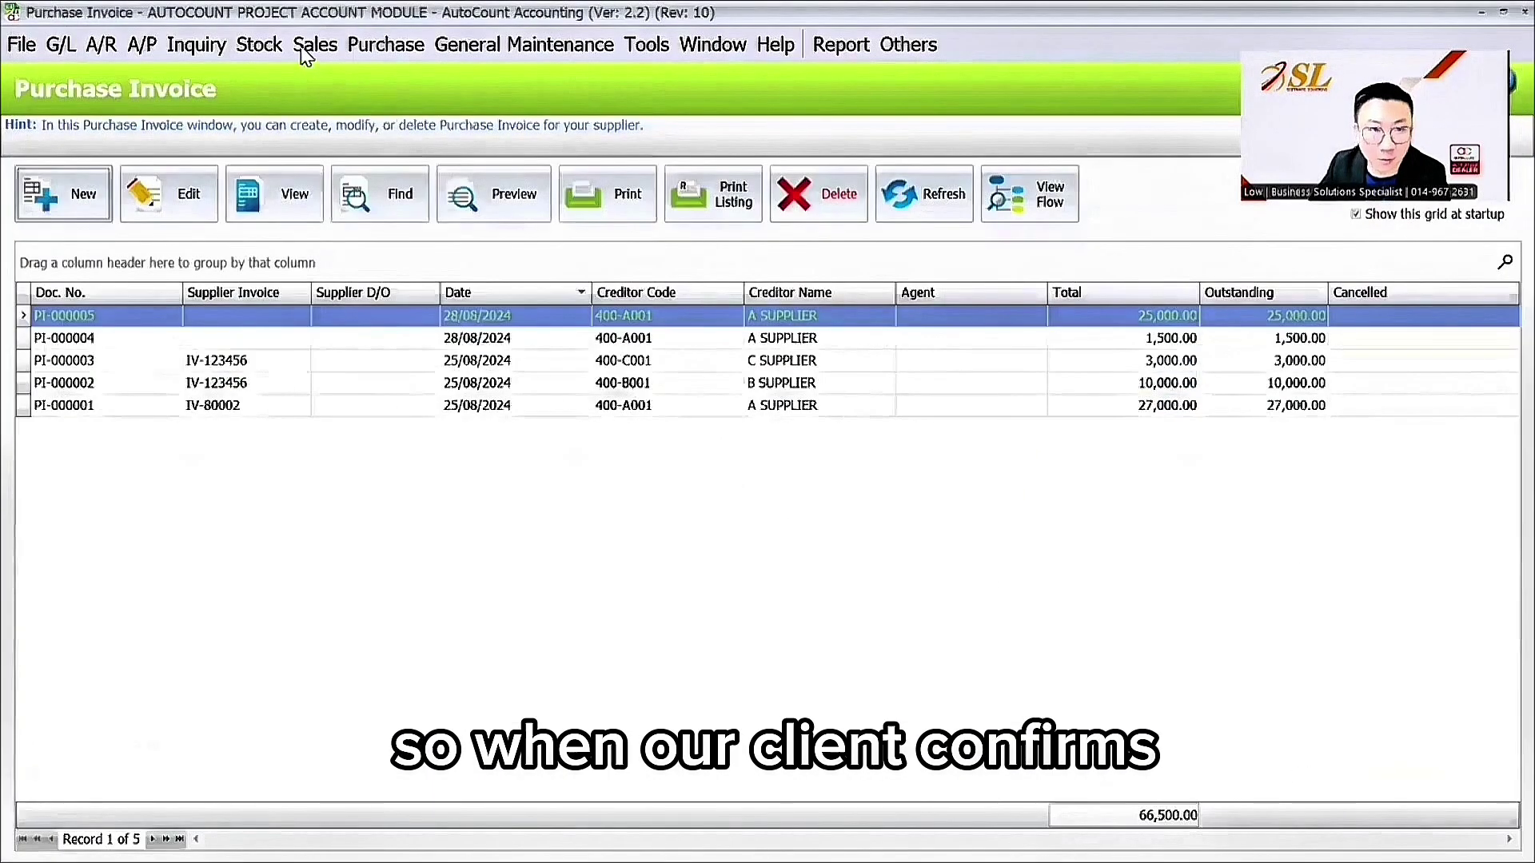
- Start a new sales invoice to view the Reallocate Purchase By Project selection, and close it without saving
left_click(311, 47)
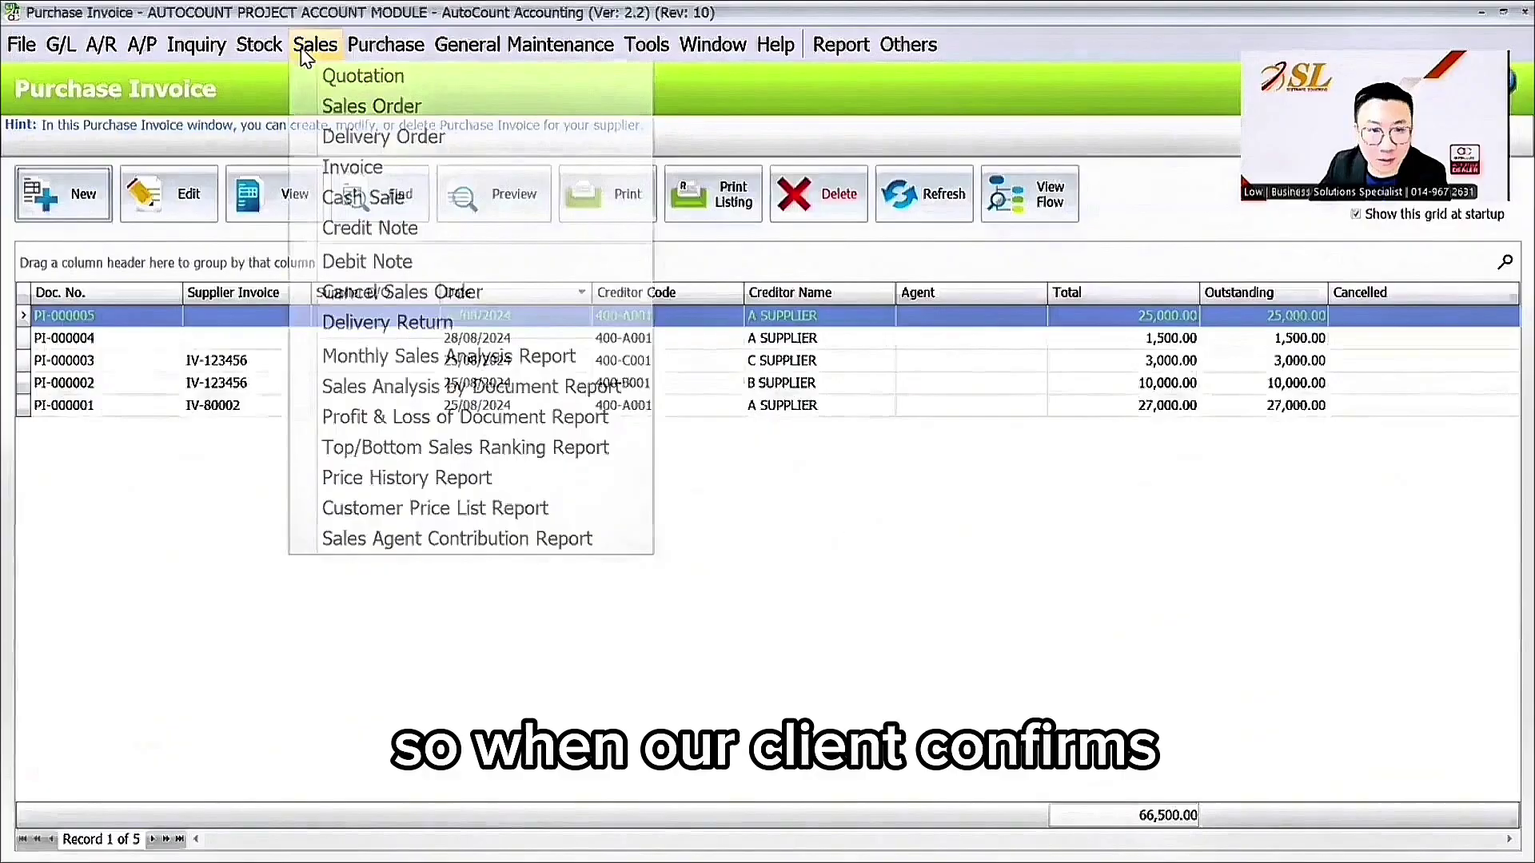
left_click(353, 169)
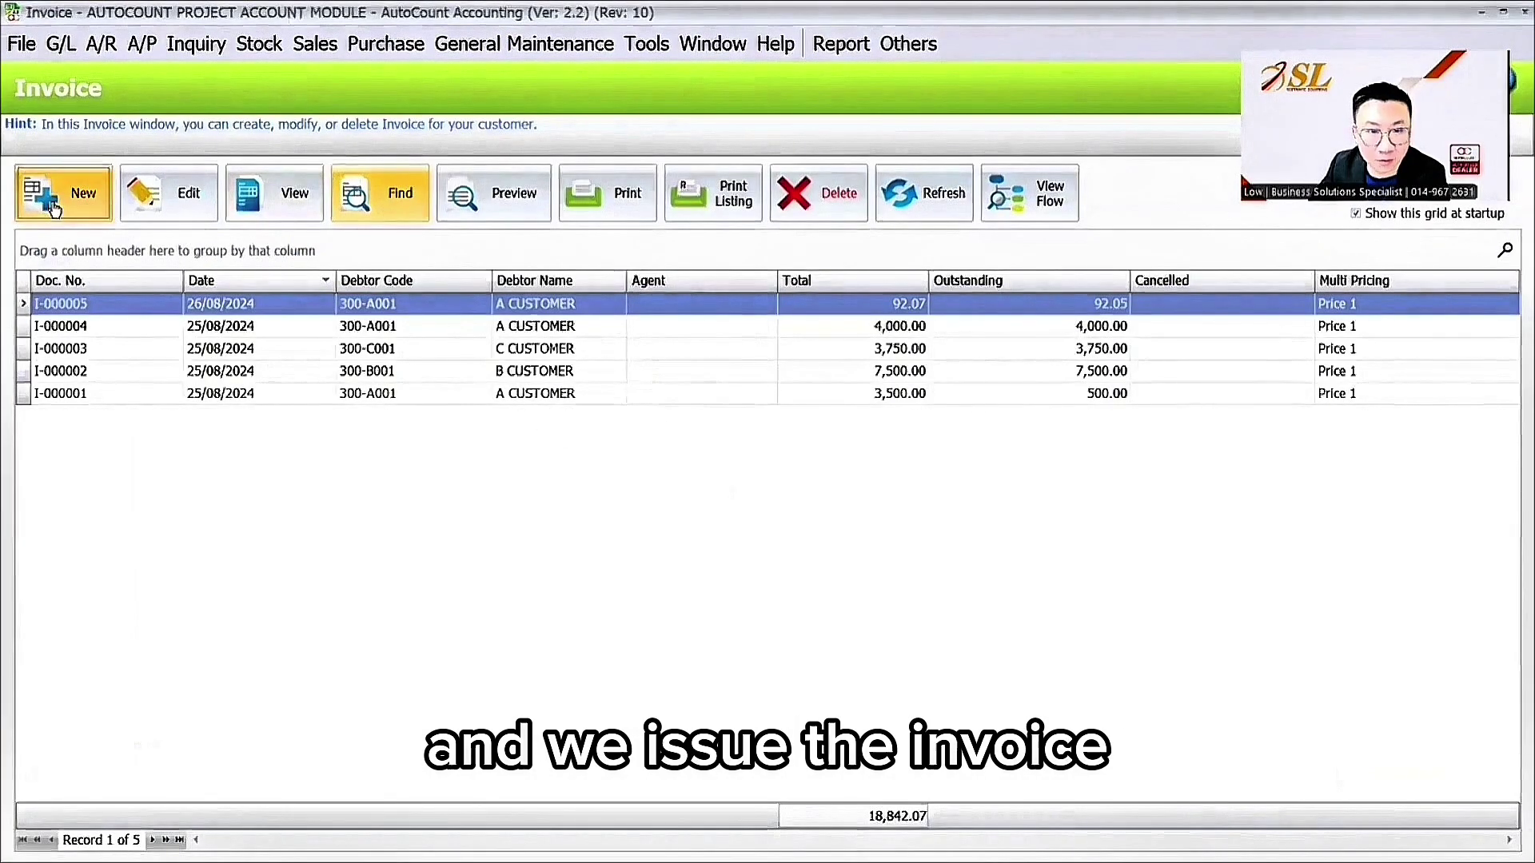
left_click(54, 209)
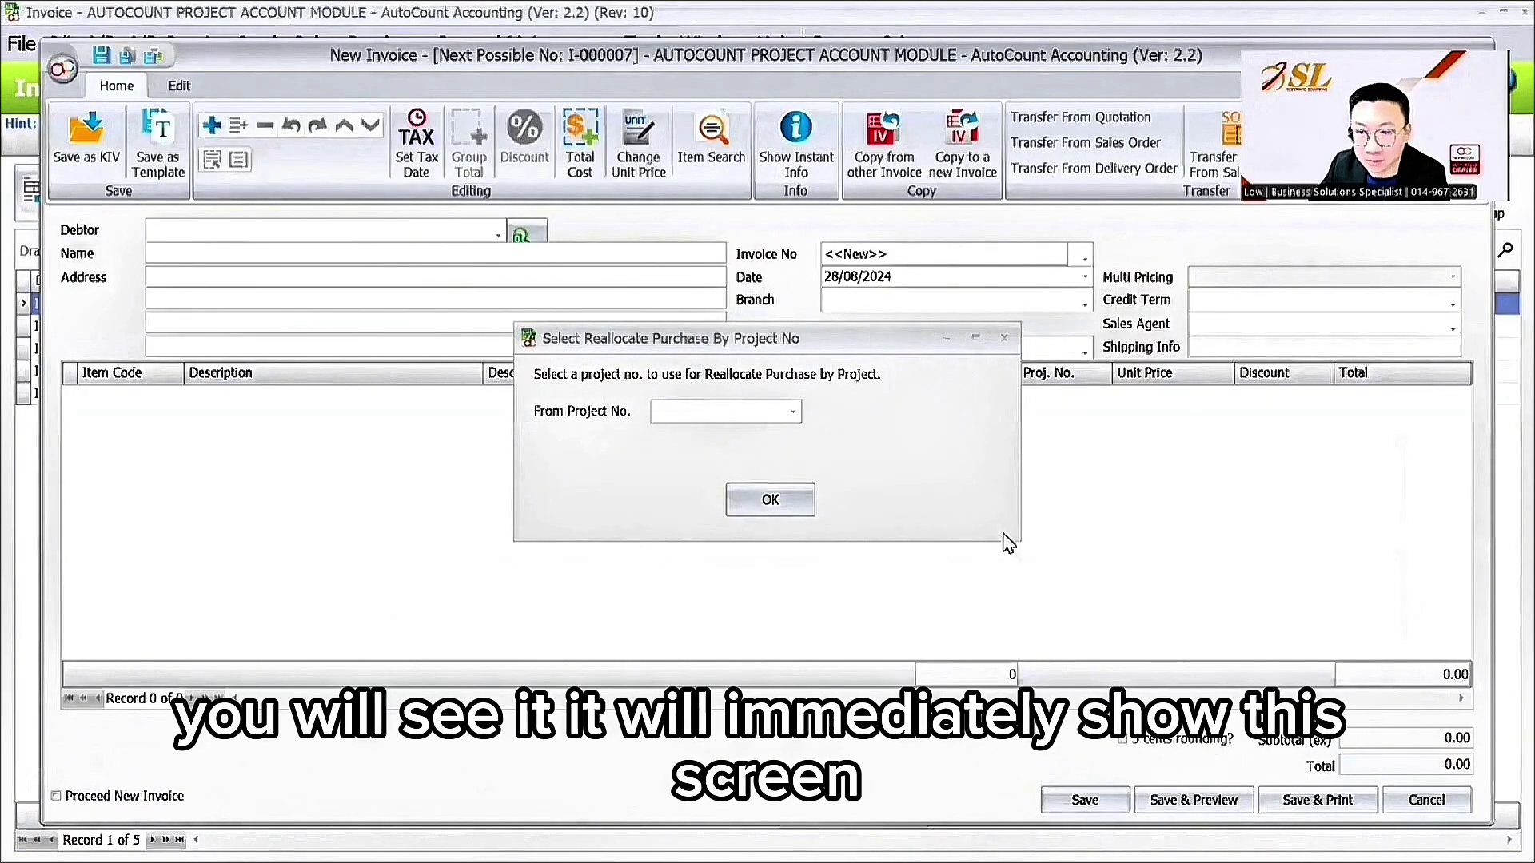
key("Escape")
left_click(772, 475)
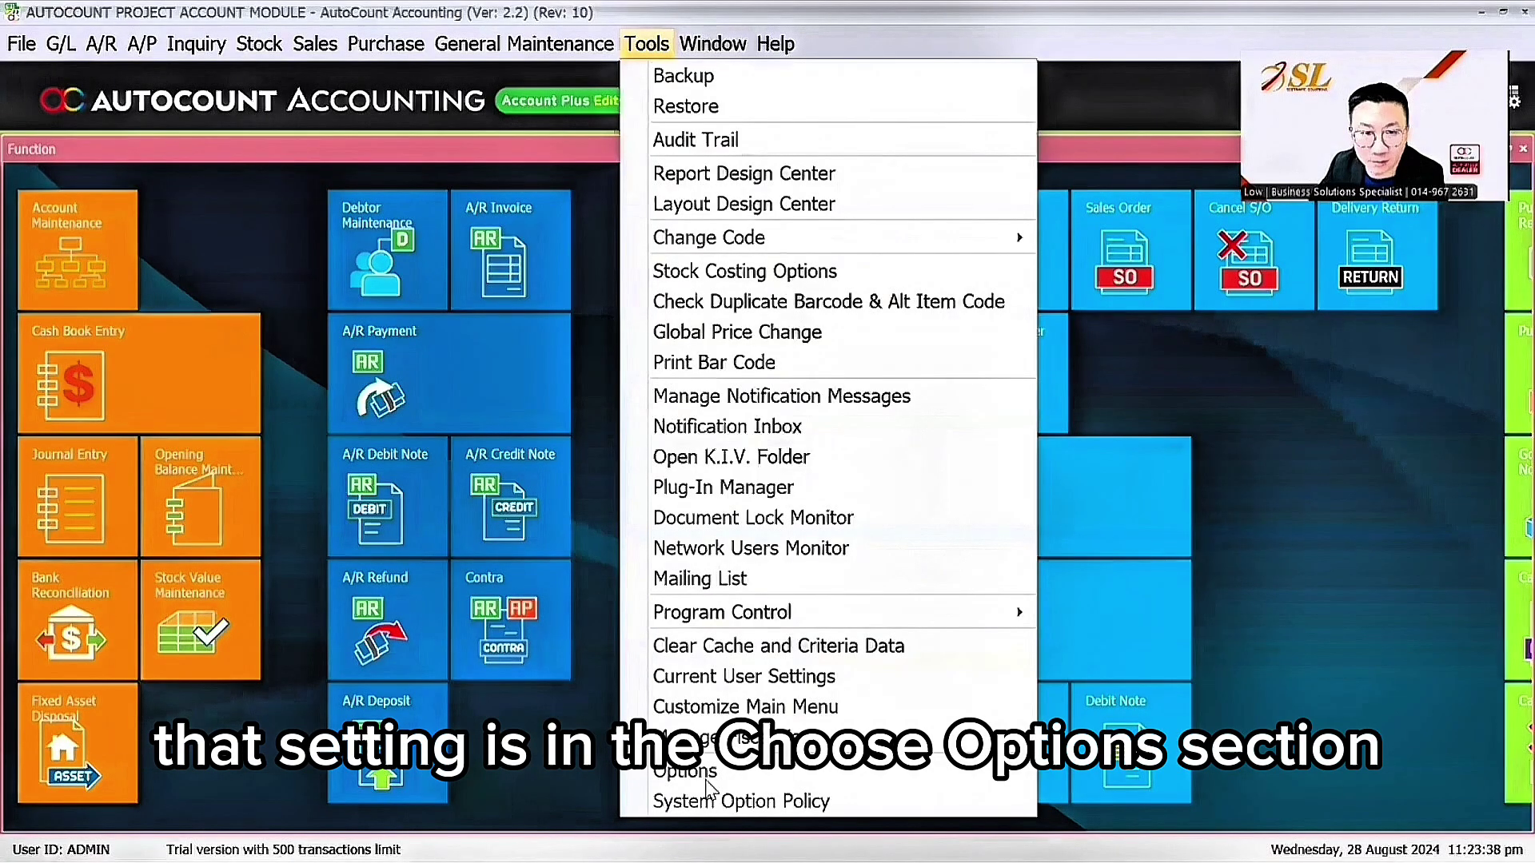
- Open the Customize Invoicing 2 options to review the 'Post Reallocate Purchase By Project' setting
left_click(695, 772)
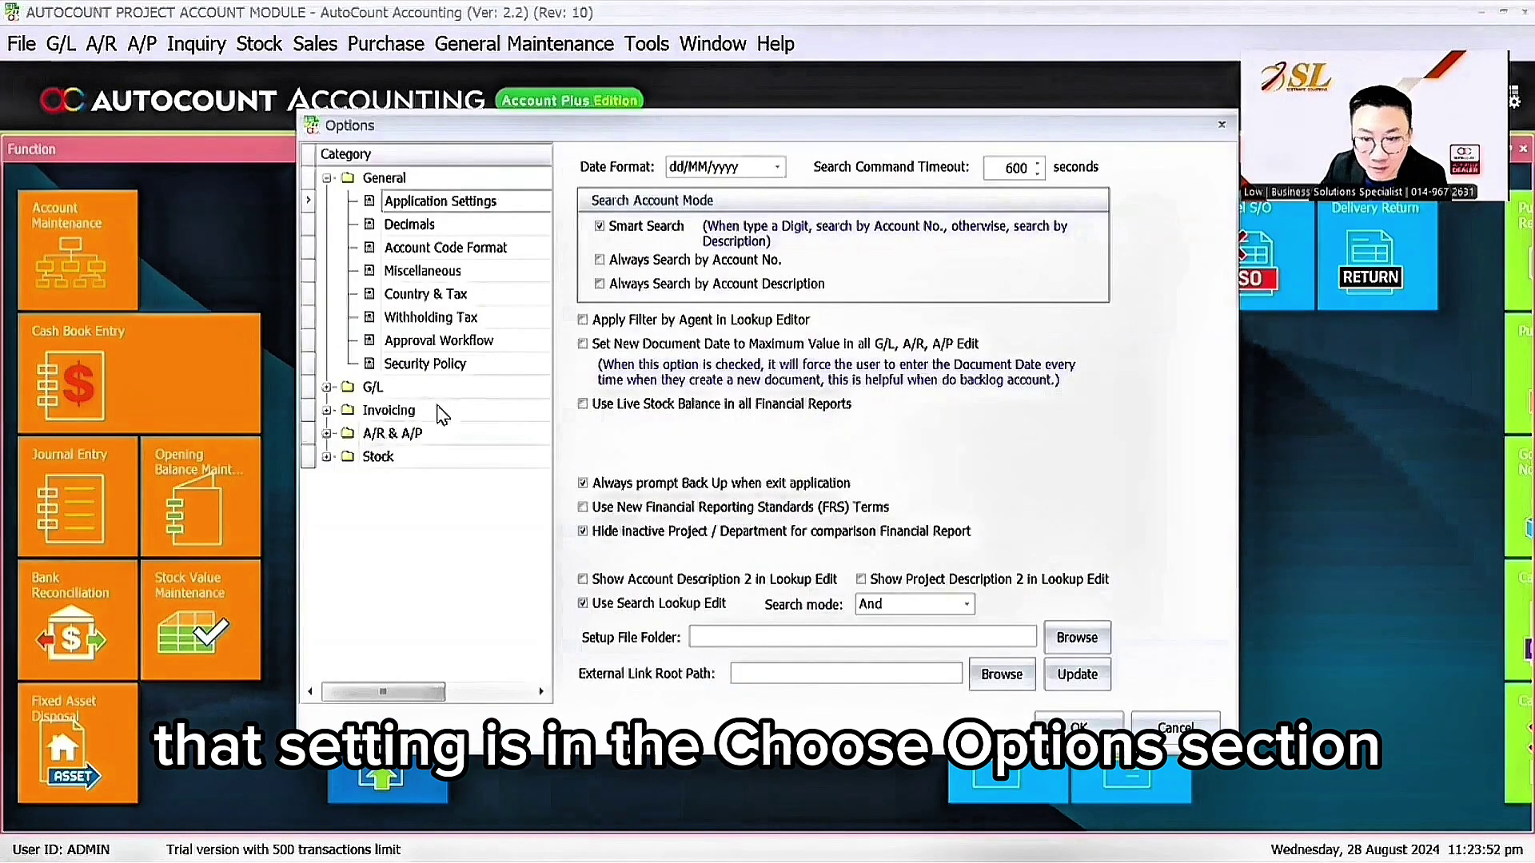
left_click(438, 413)
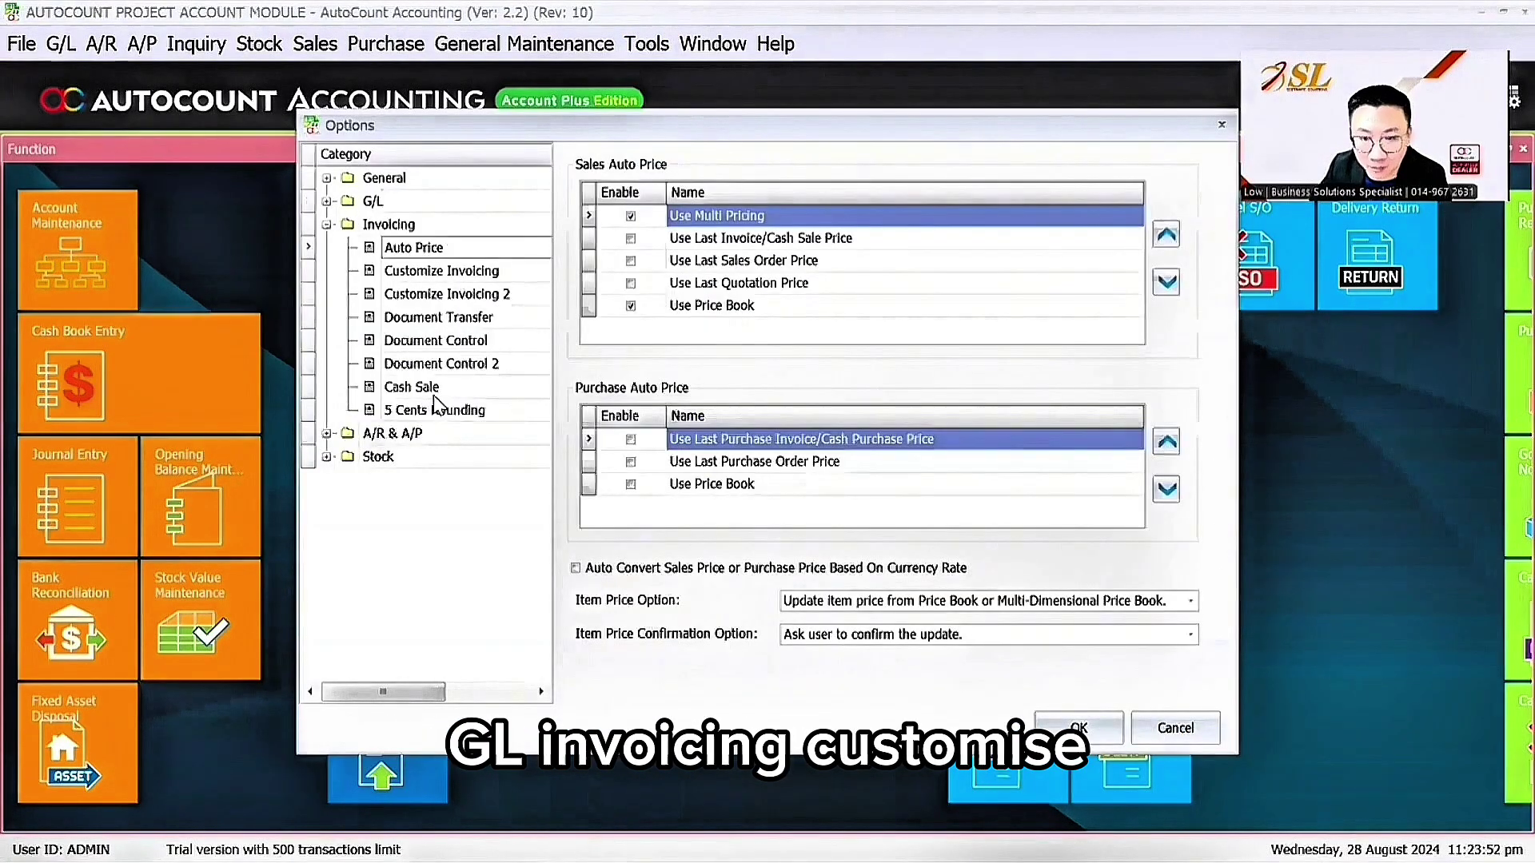
left_click(501, 296)
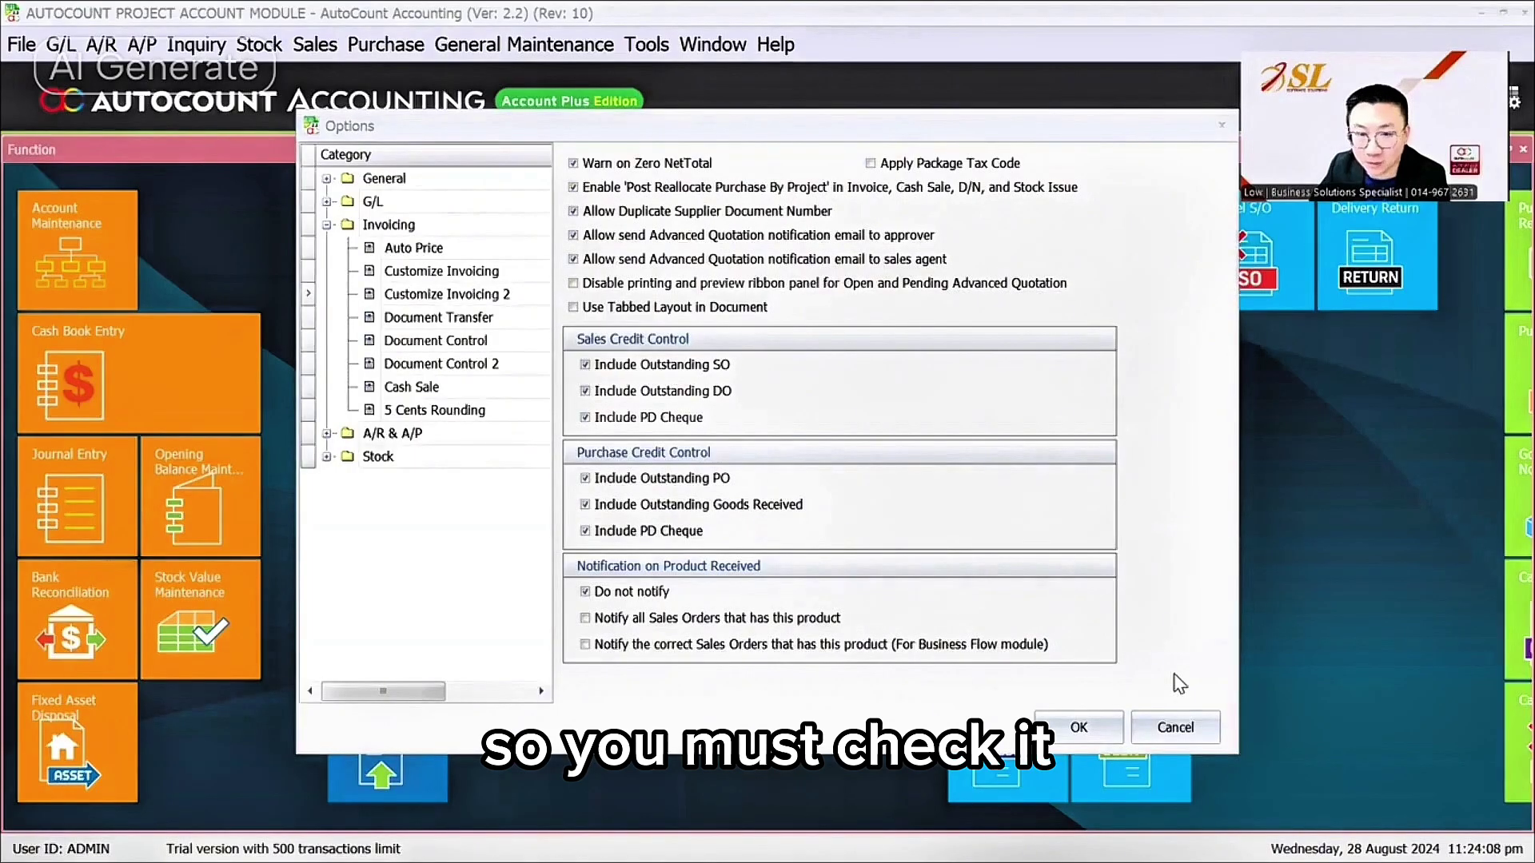
- Confirm the options and start a new sales invoice that reallocates purchases from project HQ
left_click(1078, 726)
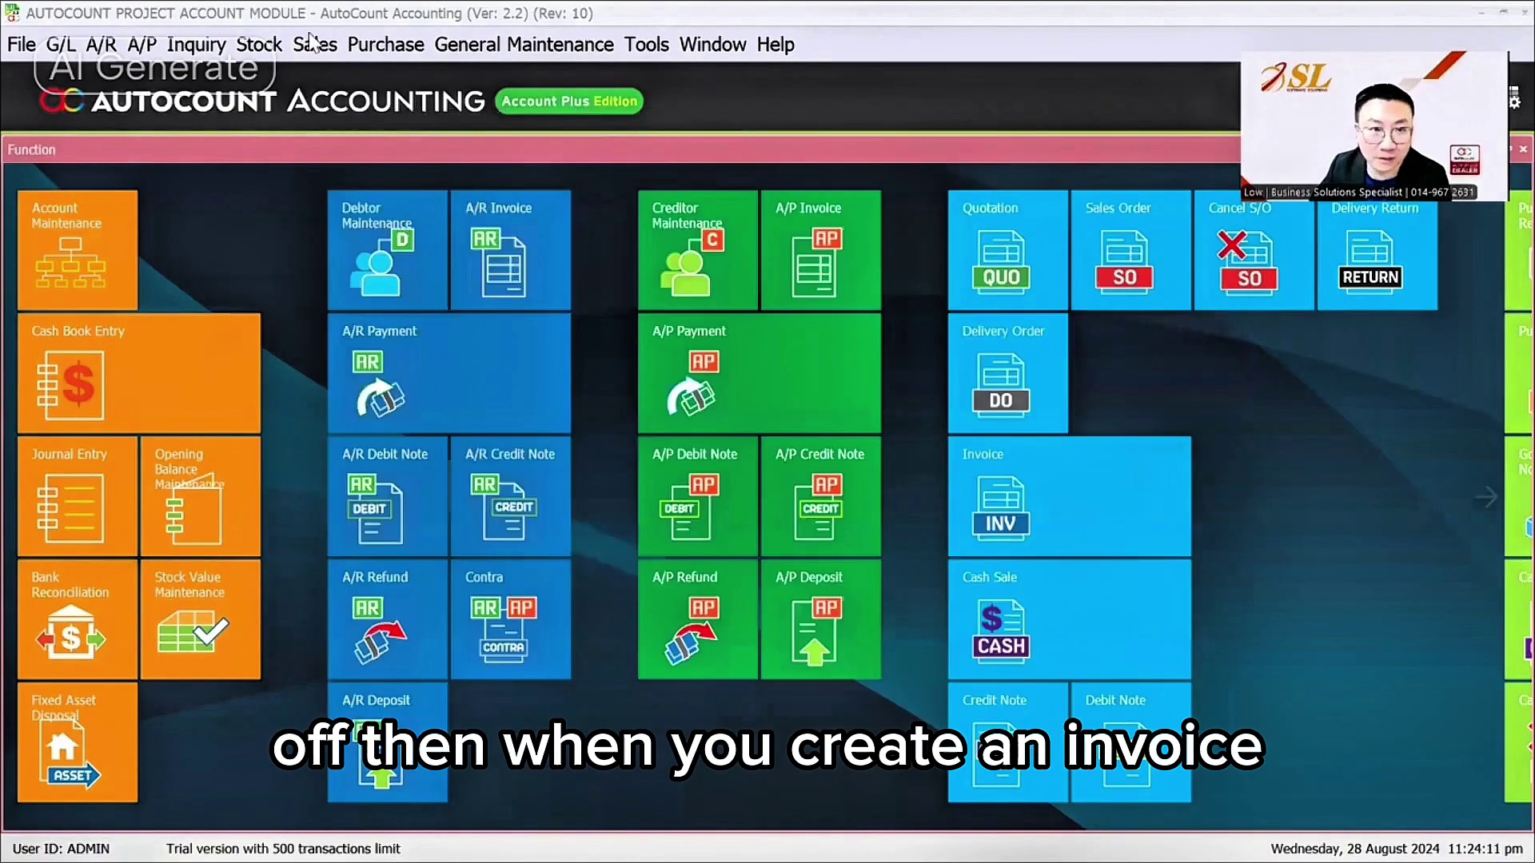
left_click(313, 44)
left_click(356, 171)
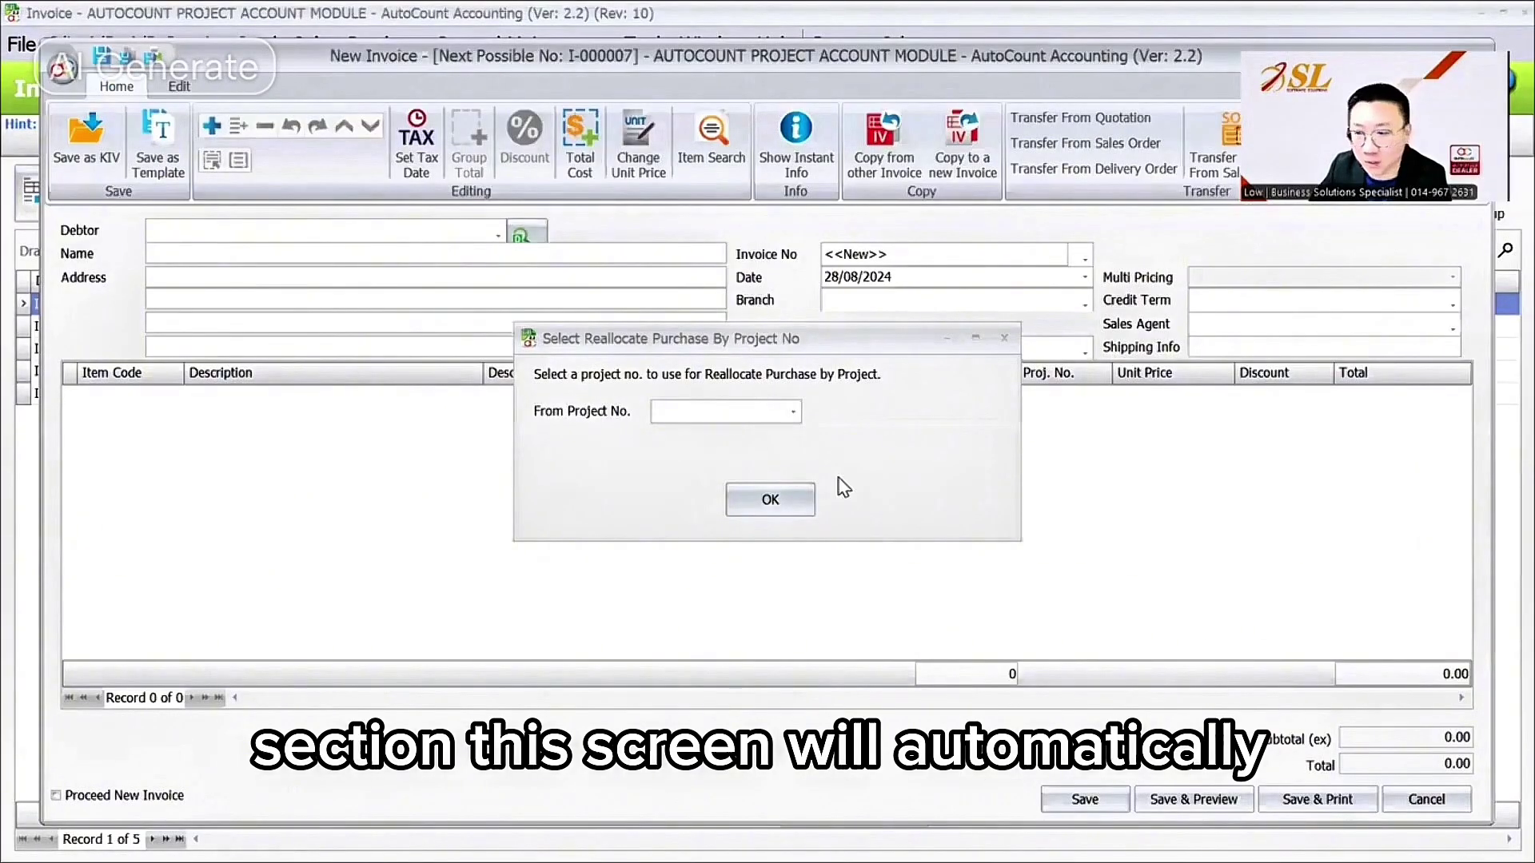
left_click(723, 413)
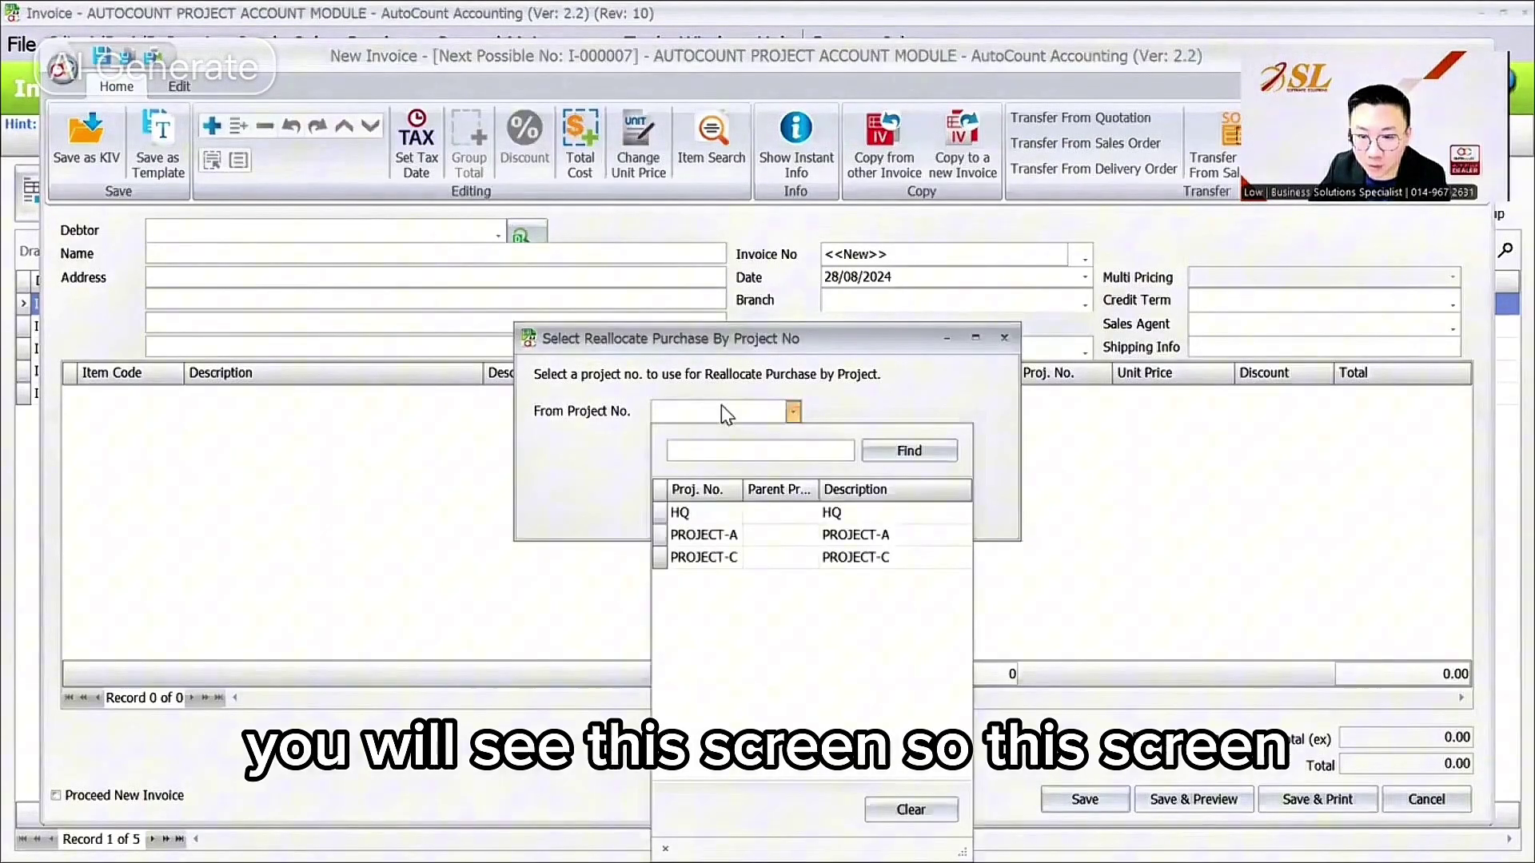
left_click(706, 514)
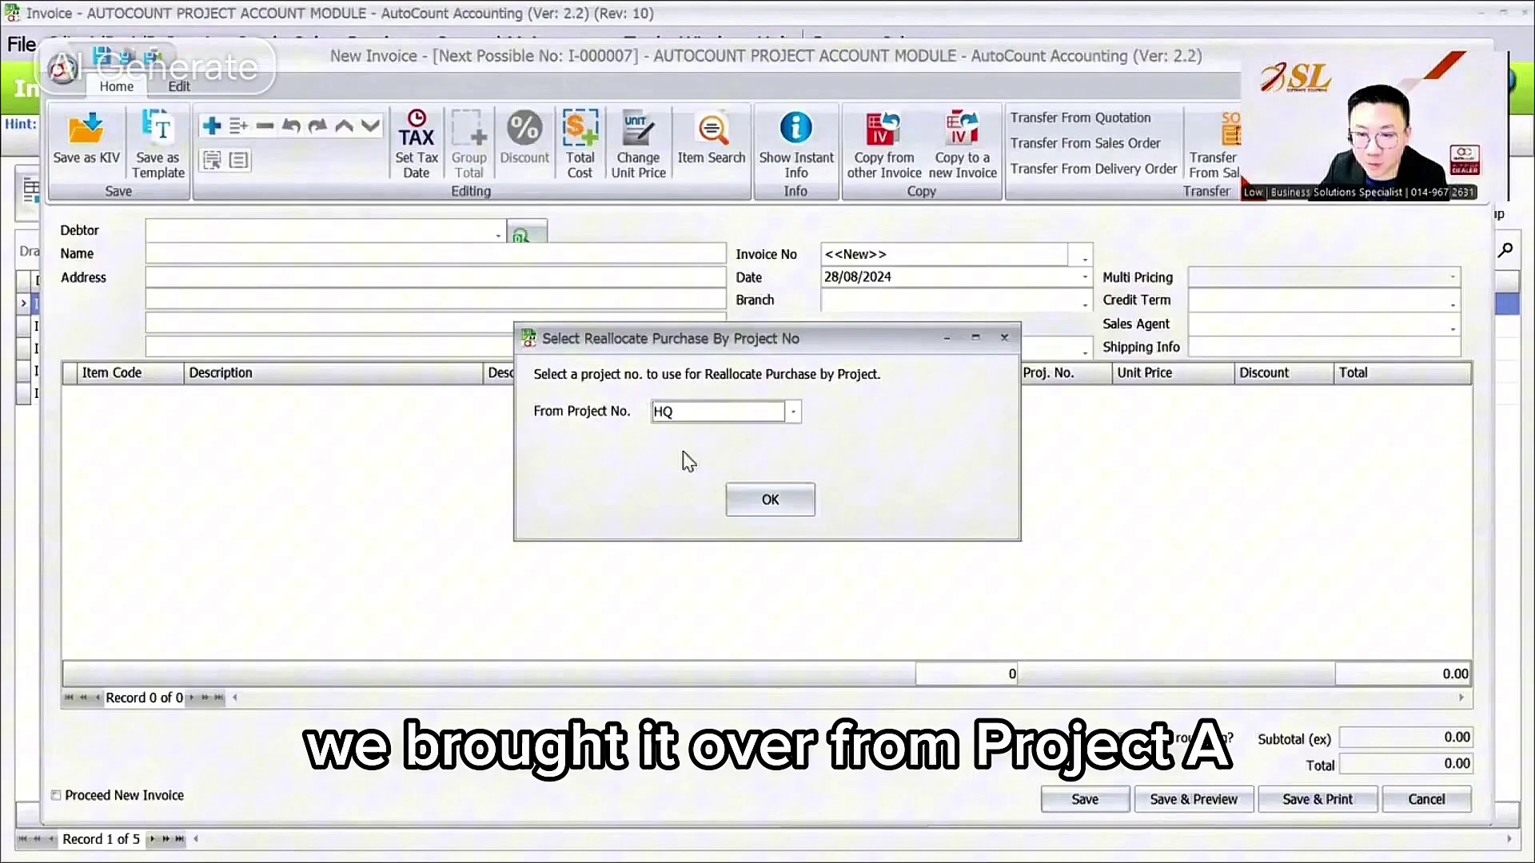
left_click(789, 506)
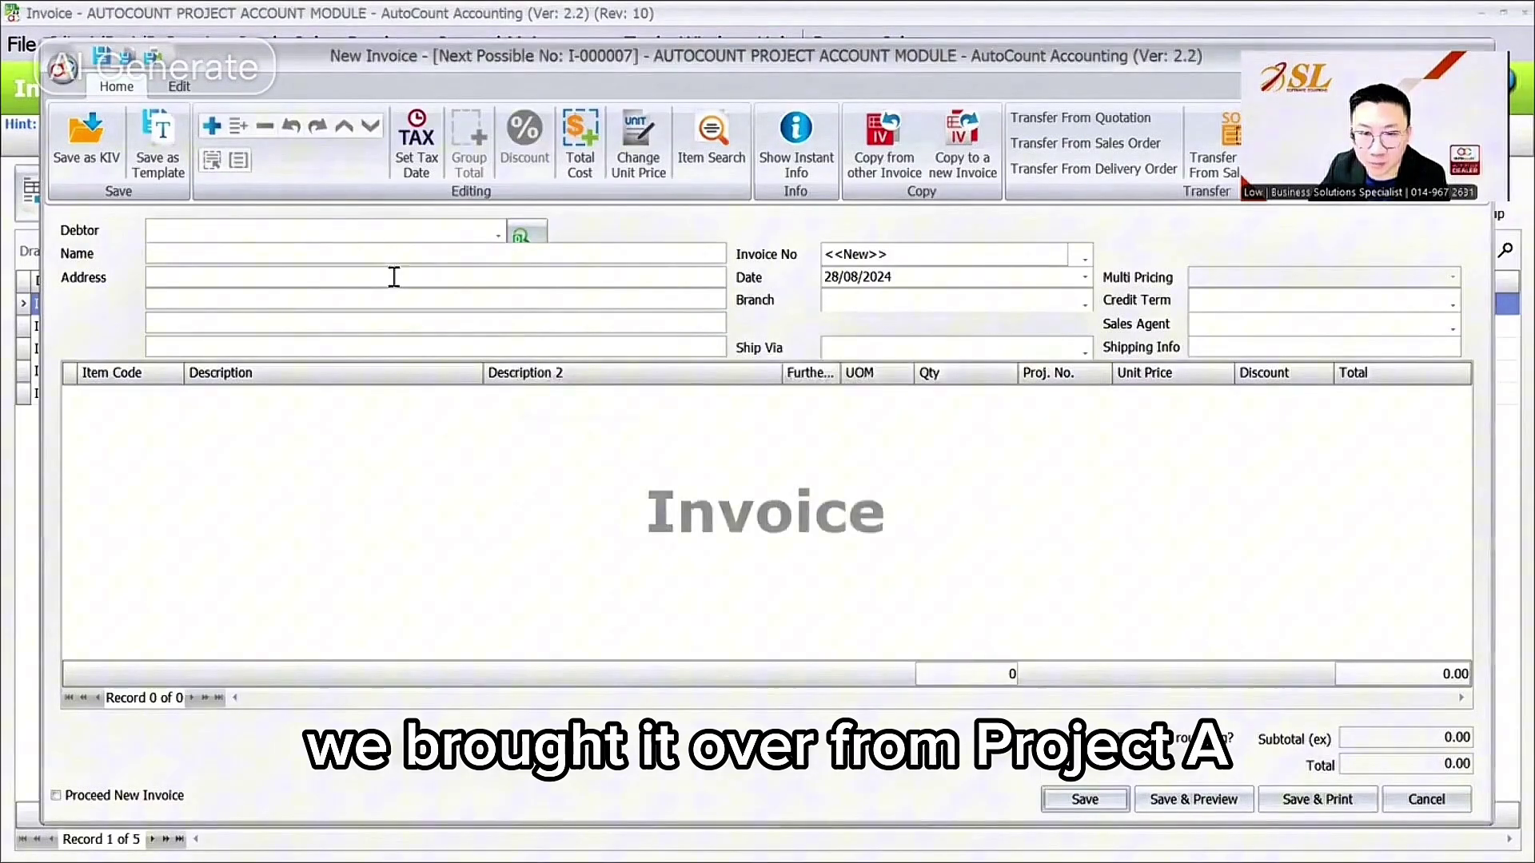
- Set the invoice's debtor to A CUSTOMER and add a detail line for ITEM A
left_click(381, 239)
left_click(350, 349)
right_click(291, 448)
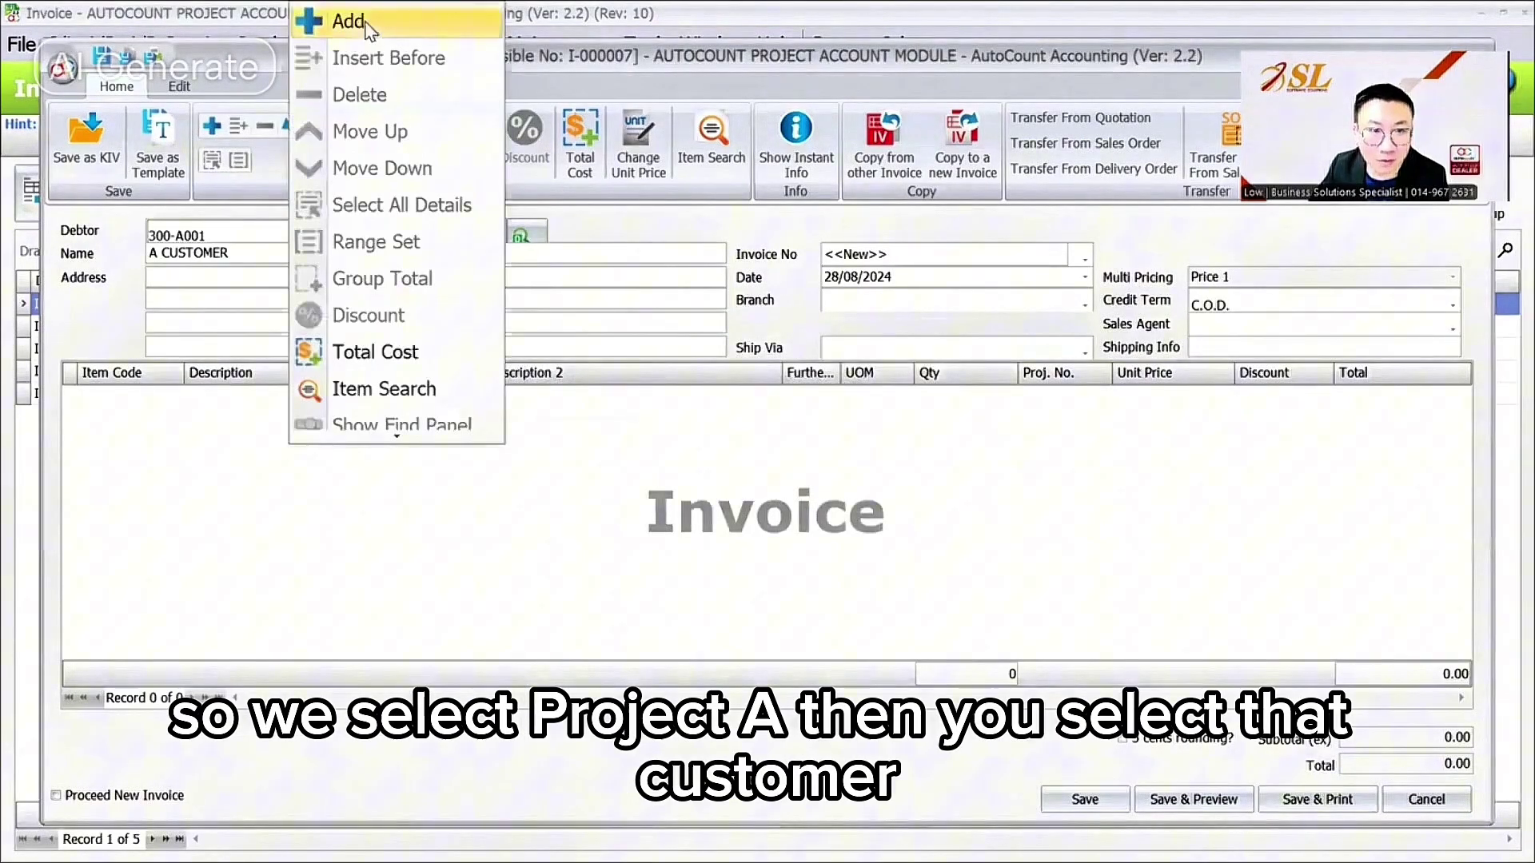
left_click(313, 21)
left_click(156, 396)
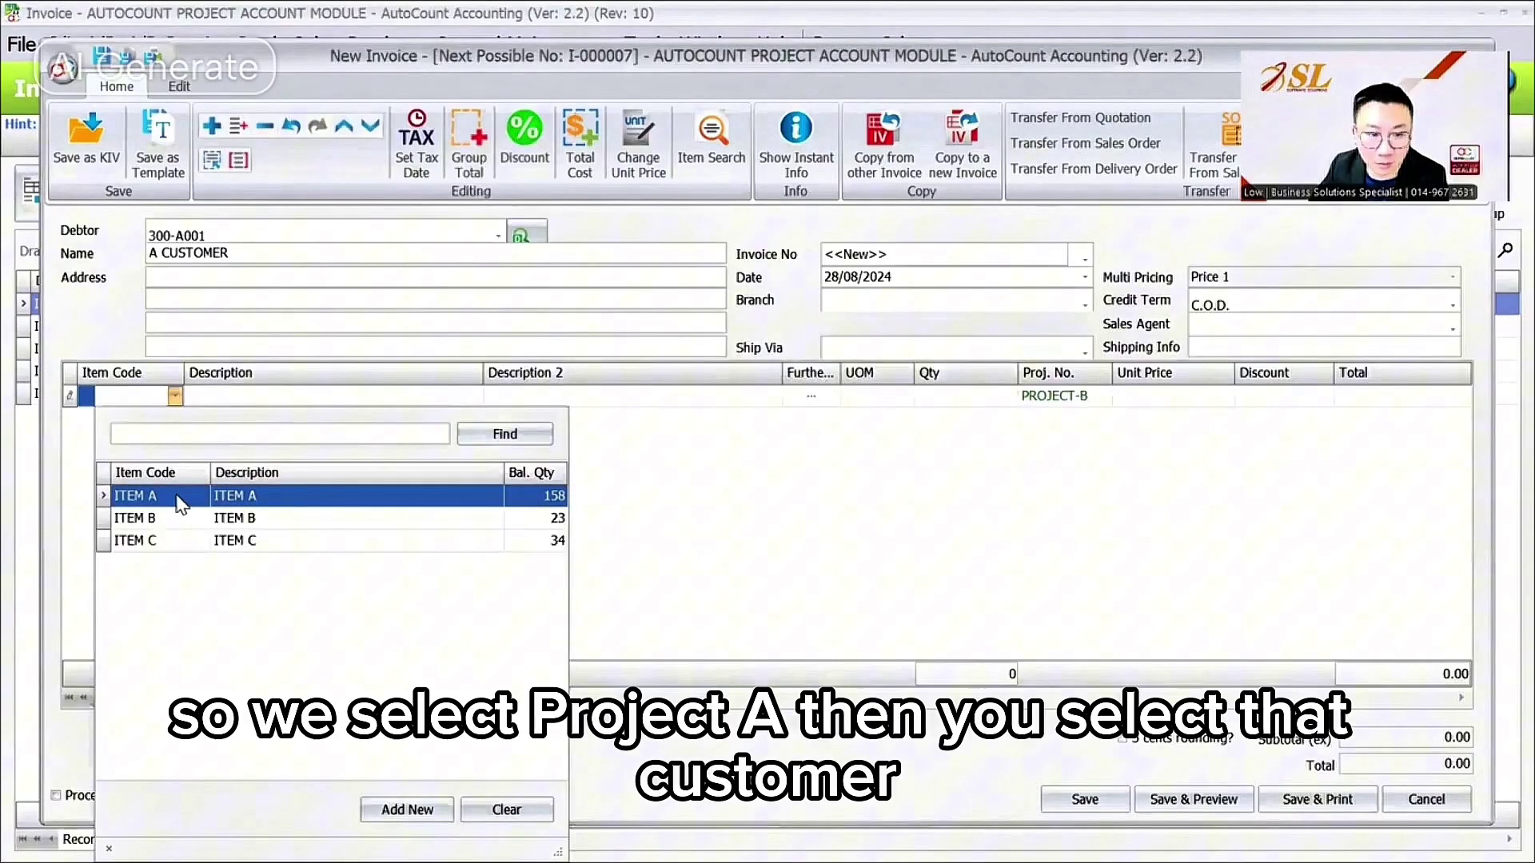
left_click(182, 504)
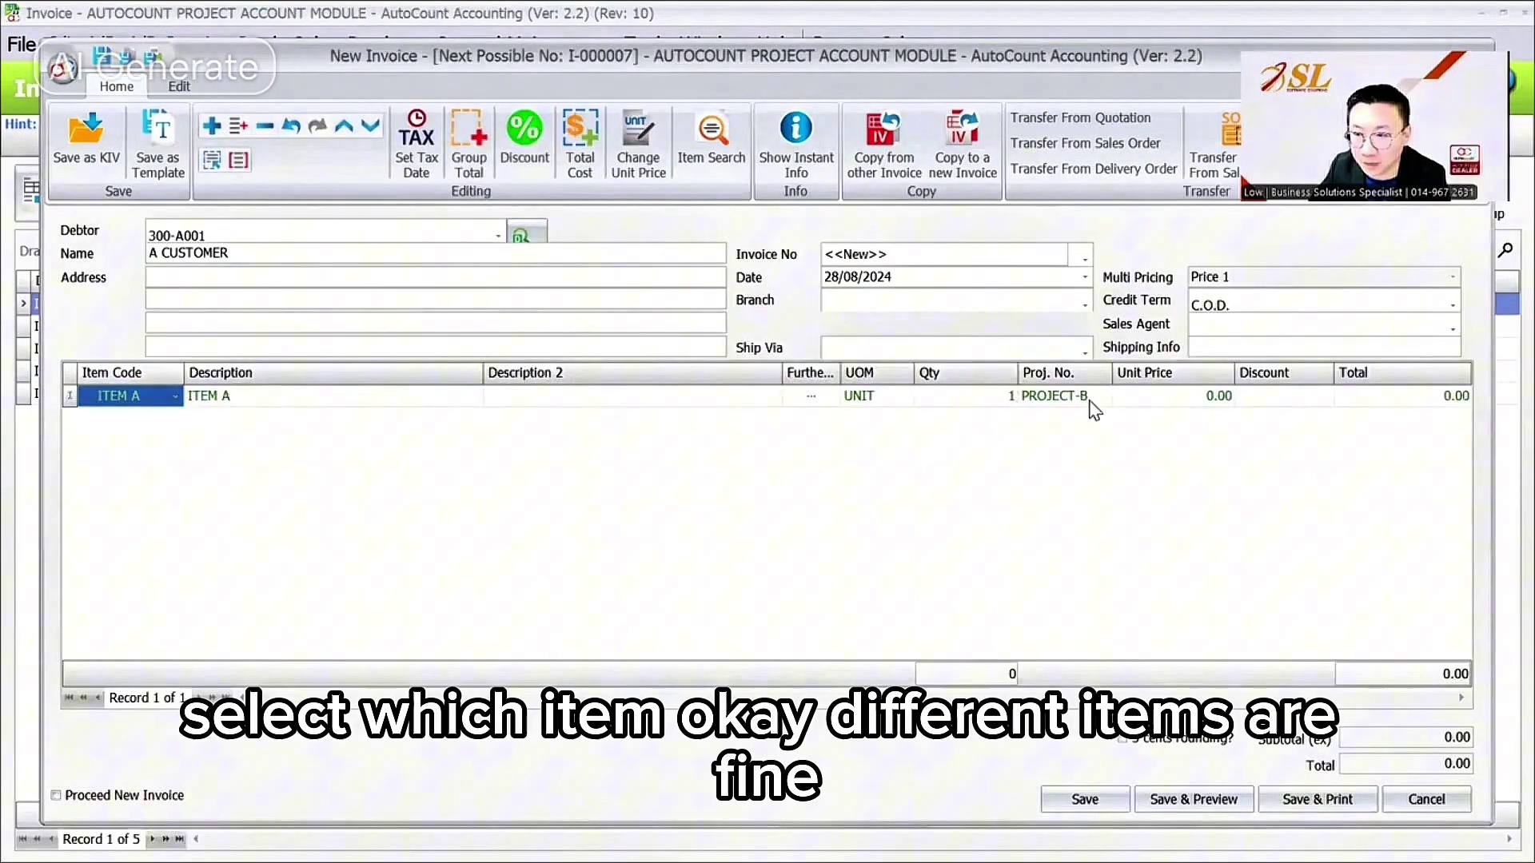
- Assign the ITEM A line to PROJECT-A at a unit price of 3,500, and save the invoice without previewing a report
left_click(1092, 403)
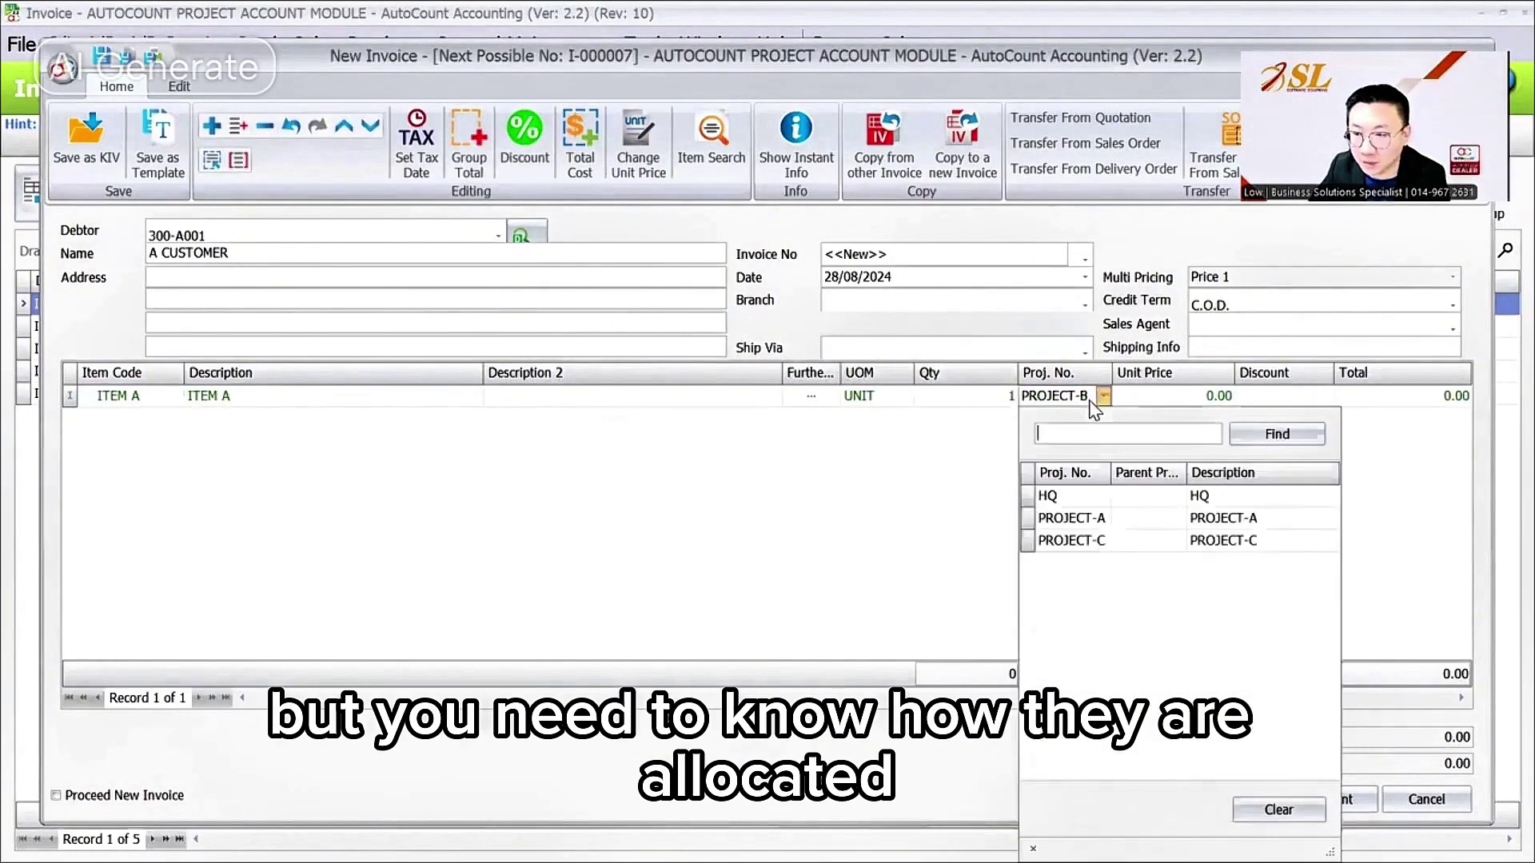
left_click(1100, 523)
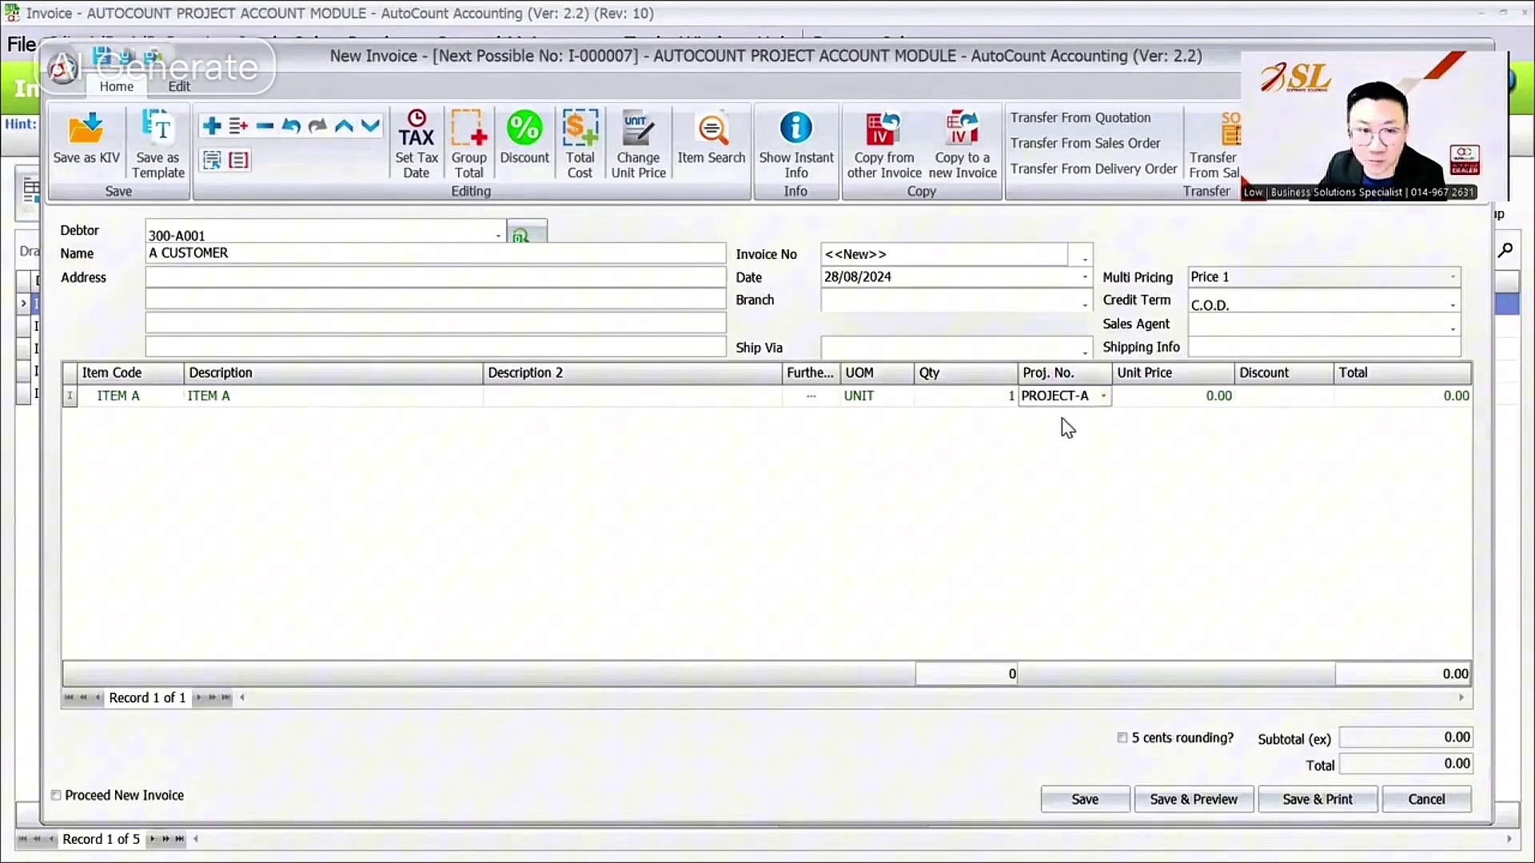
key("Tab")
type("3,5")
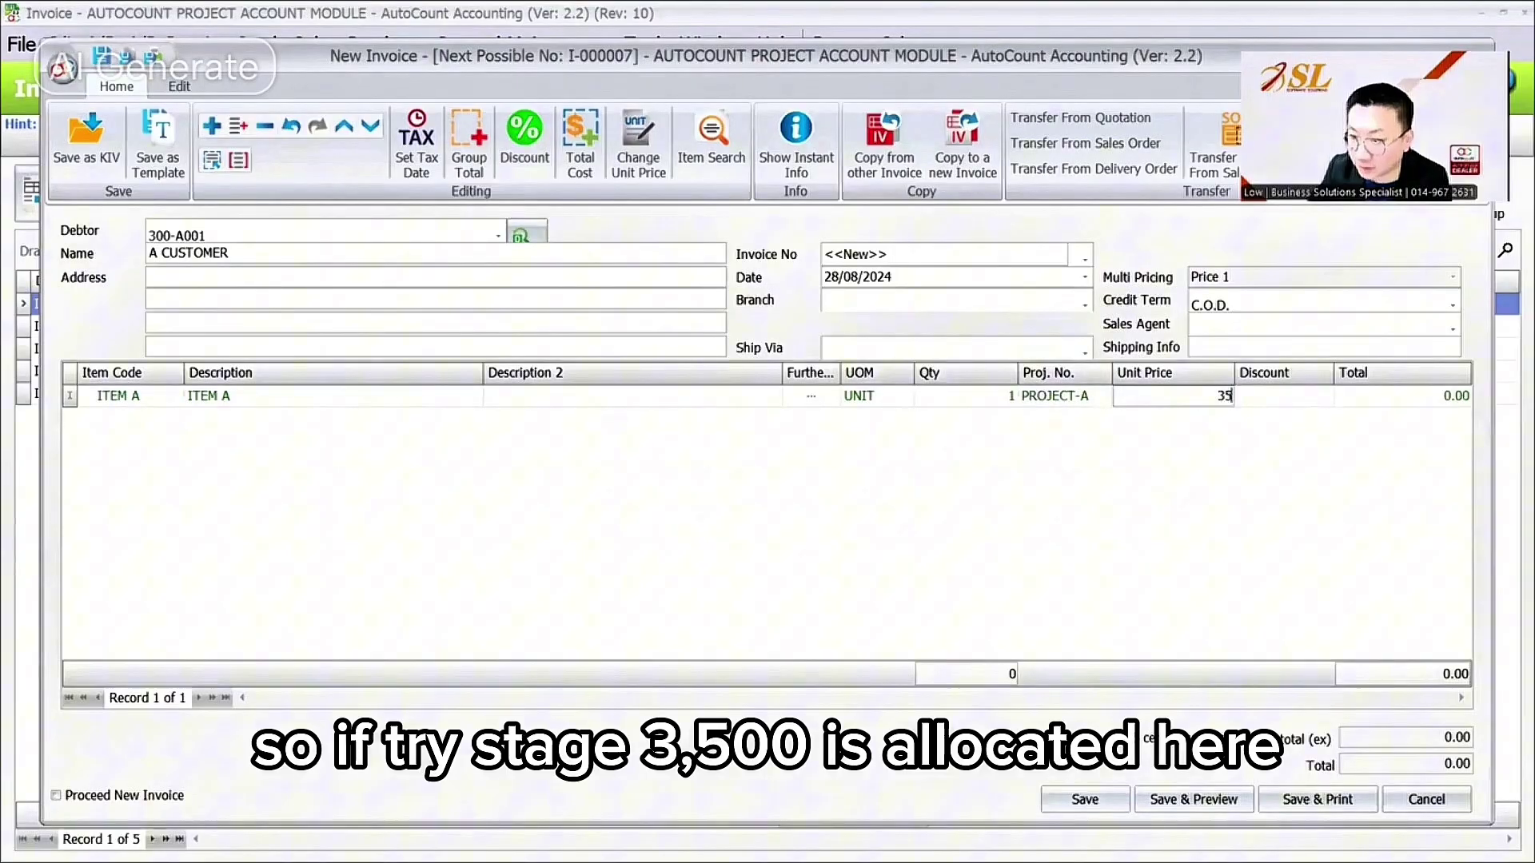
type("00")
key("Tab")
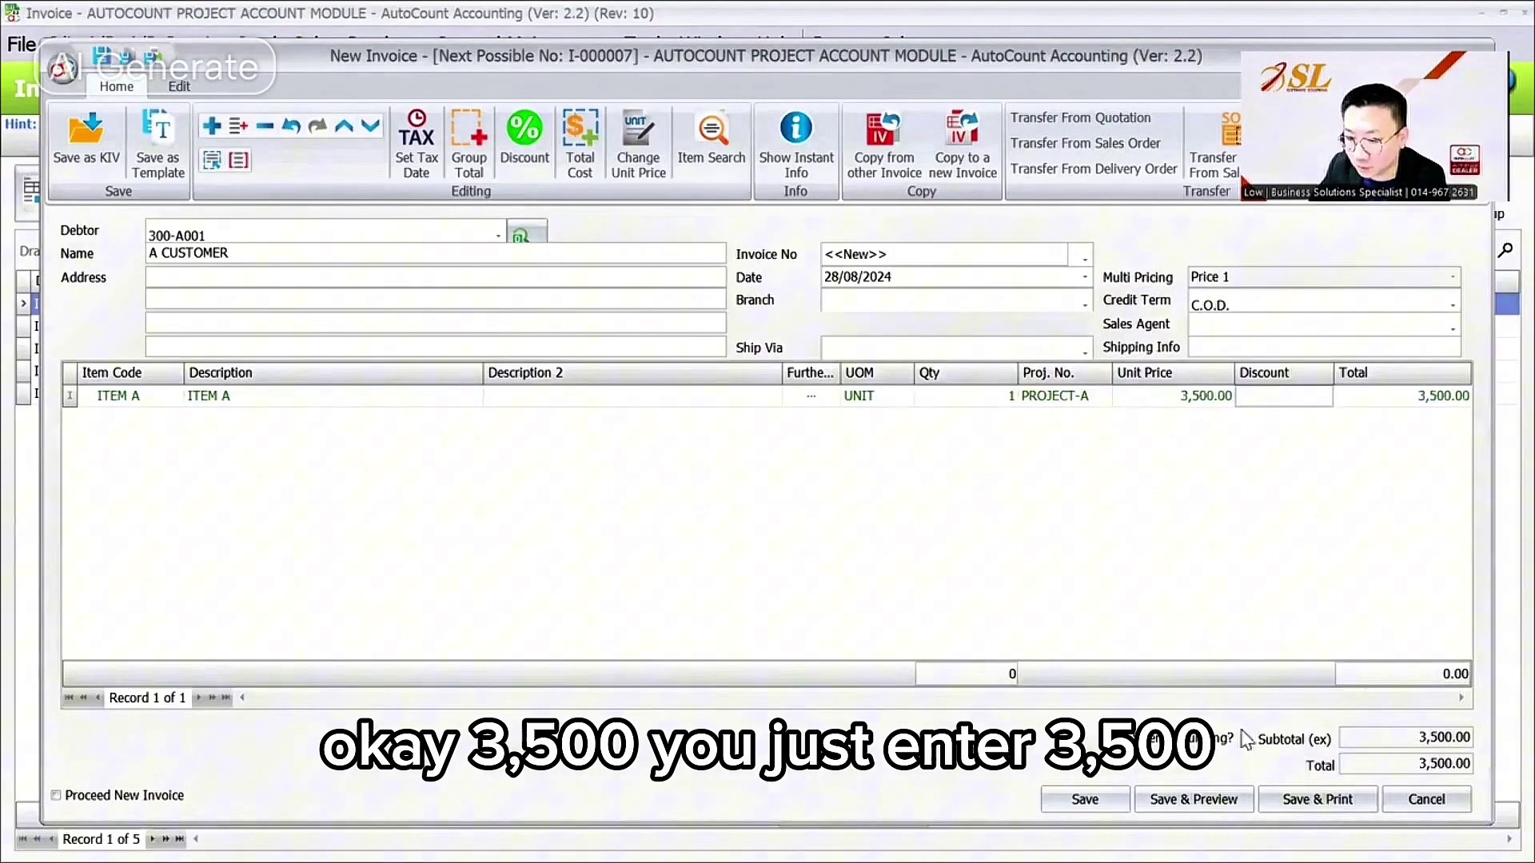
left_click(1246, 802)
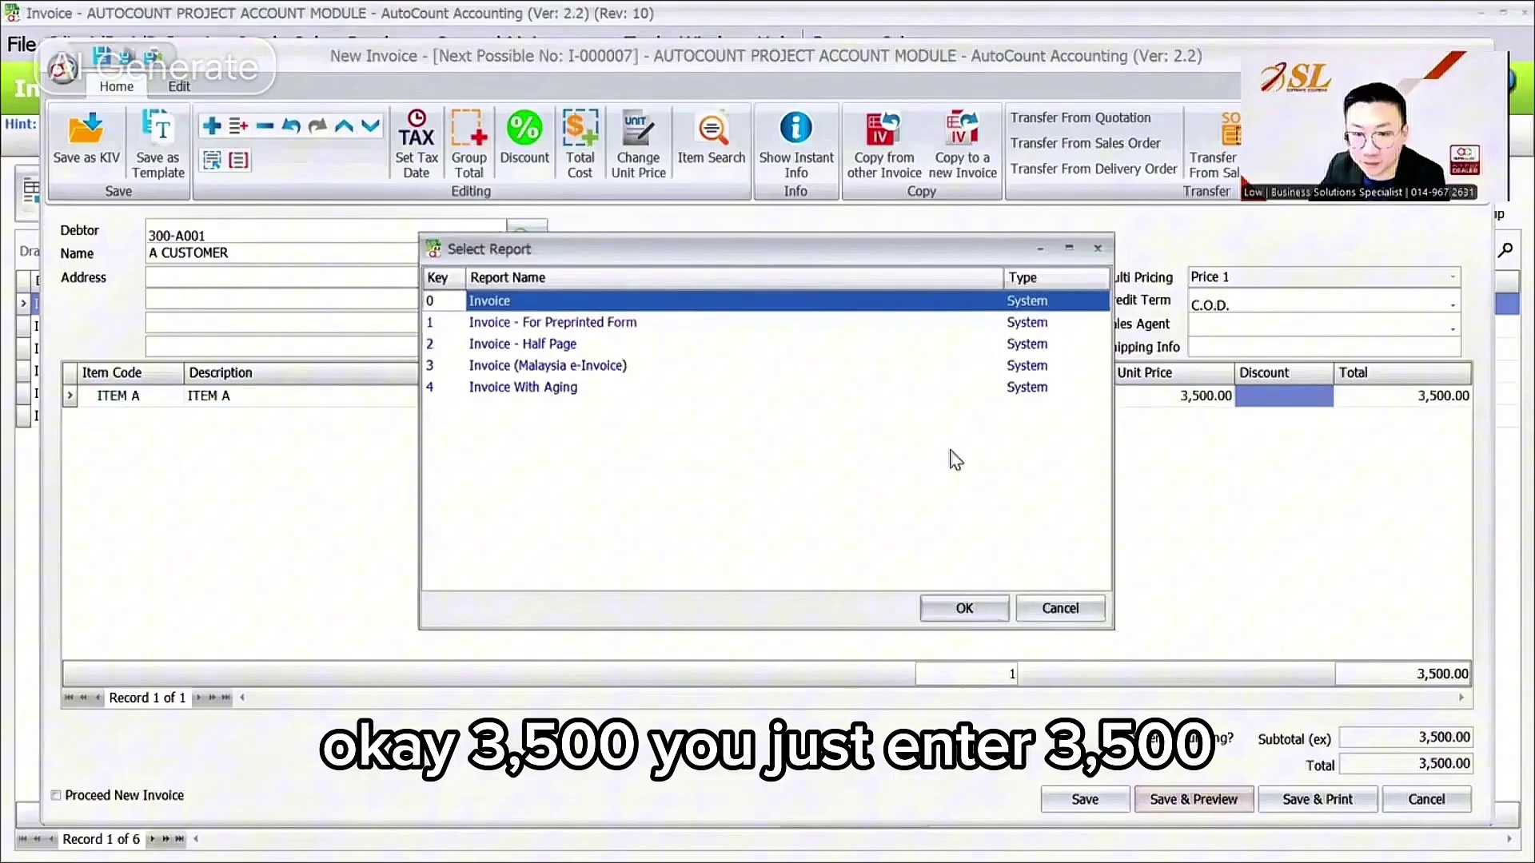
left_click(1060, 610)
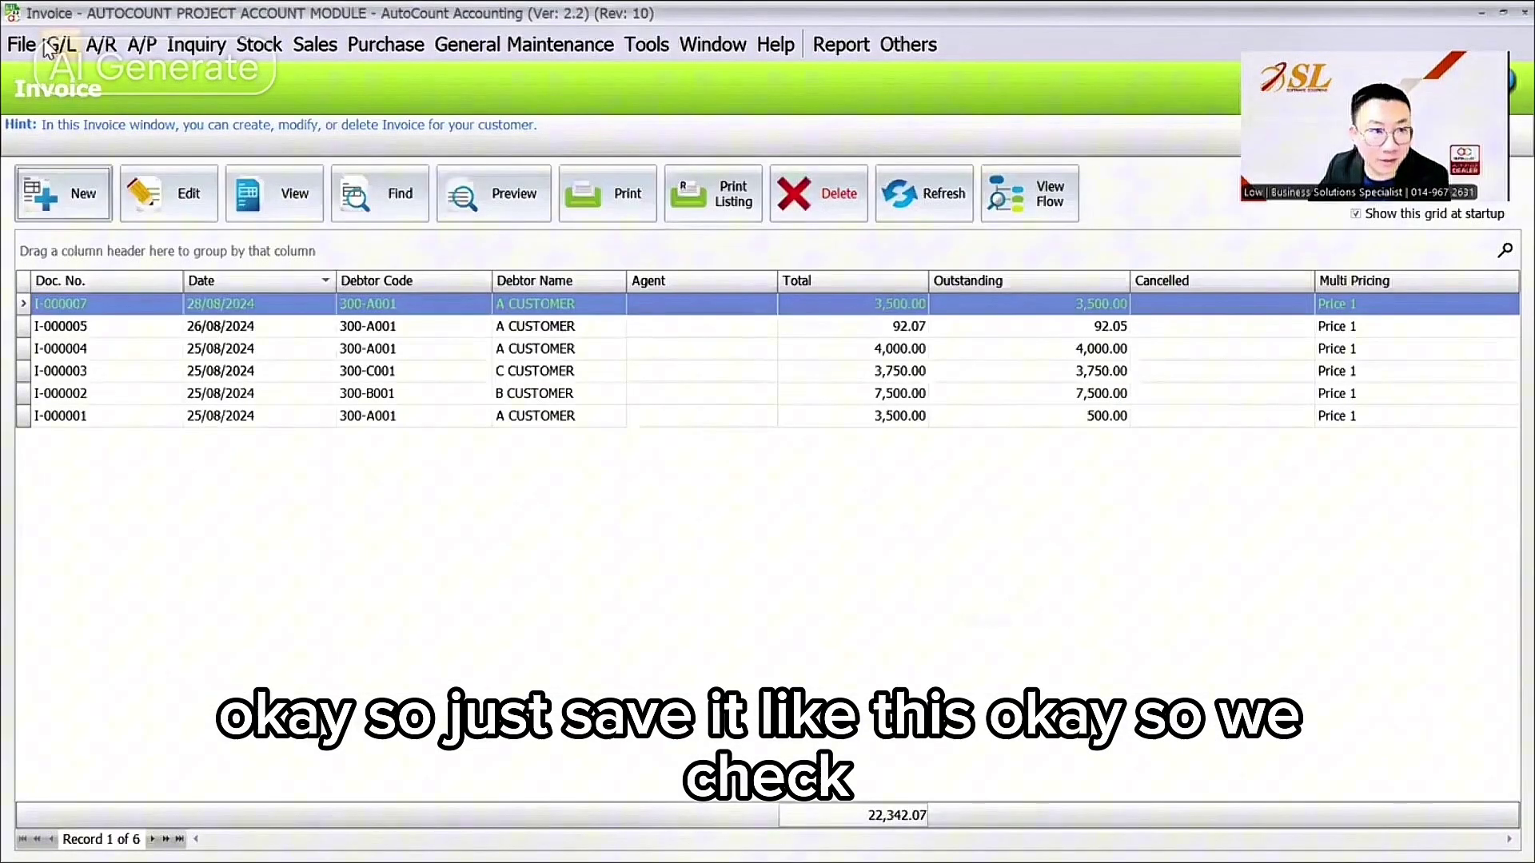
- Compare the journal entries with the invoice list, and open the journal entry posted from the new invoice
left_click(60, 44)
left_click(86, 142)
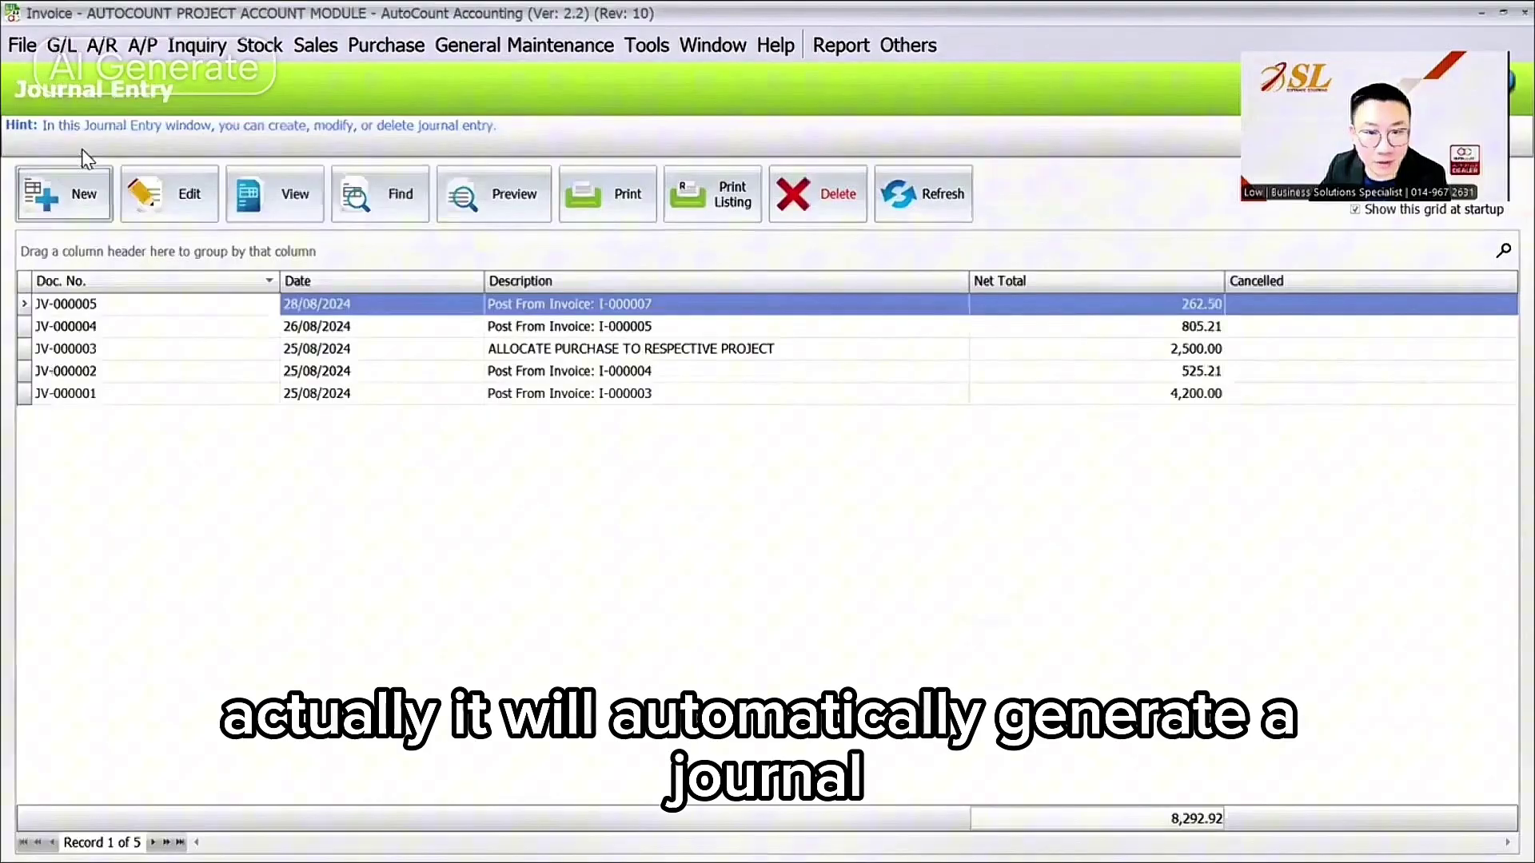
left_click(303, 45)
left_click(376, 161)
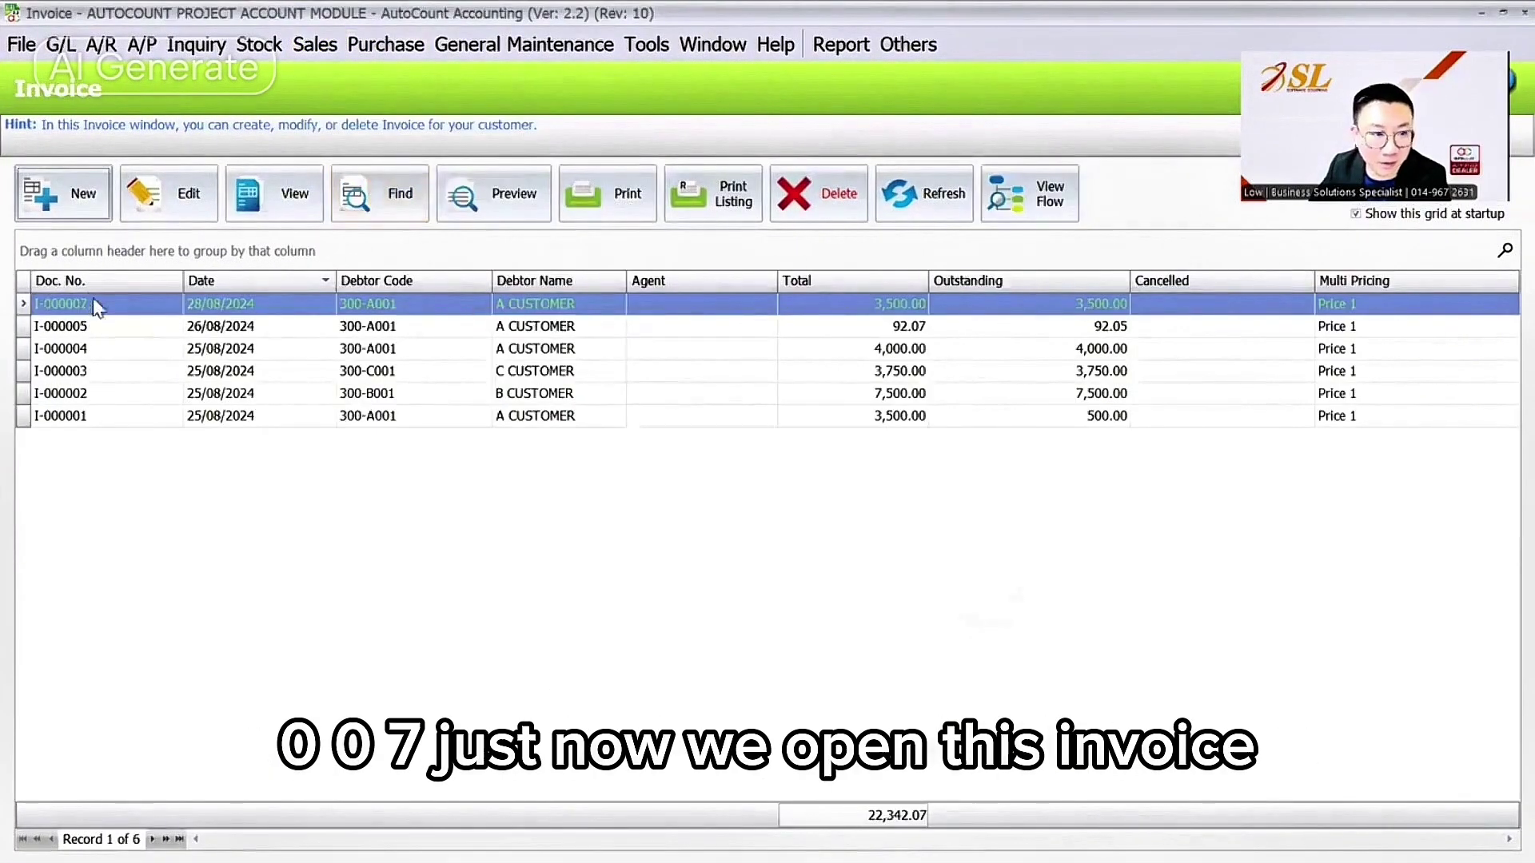
left_click(60, 46)
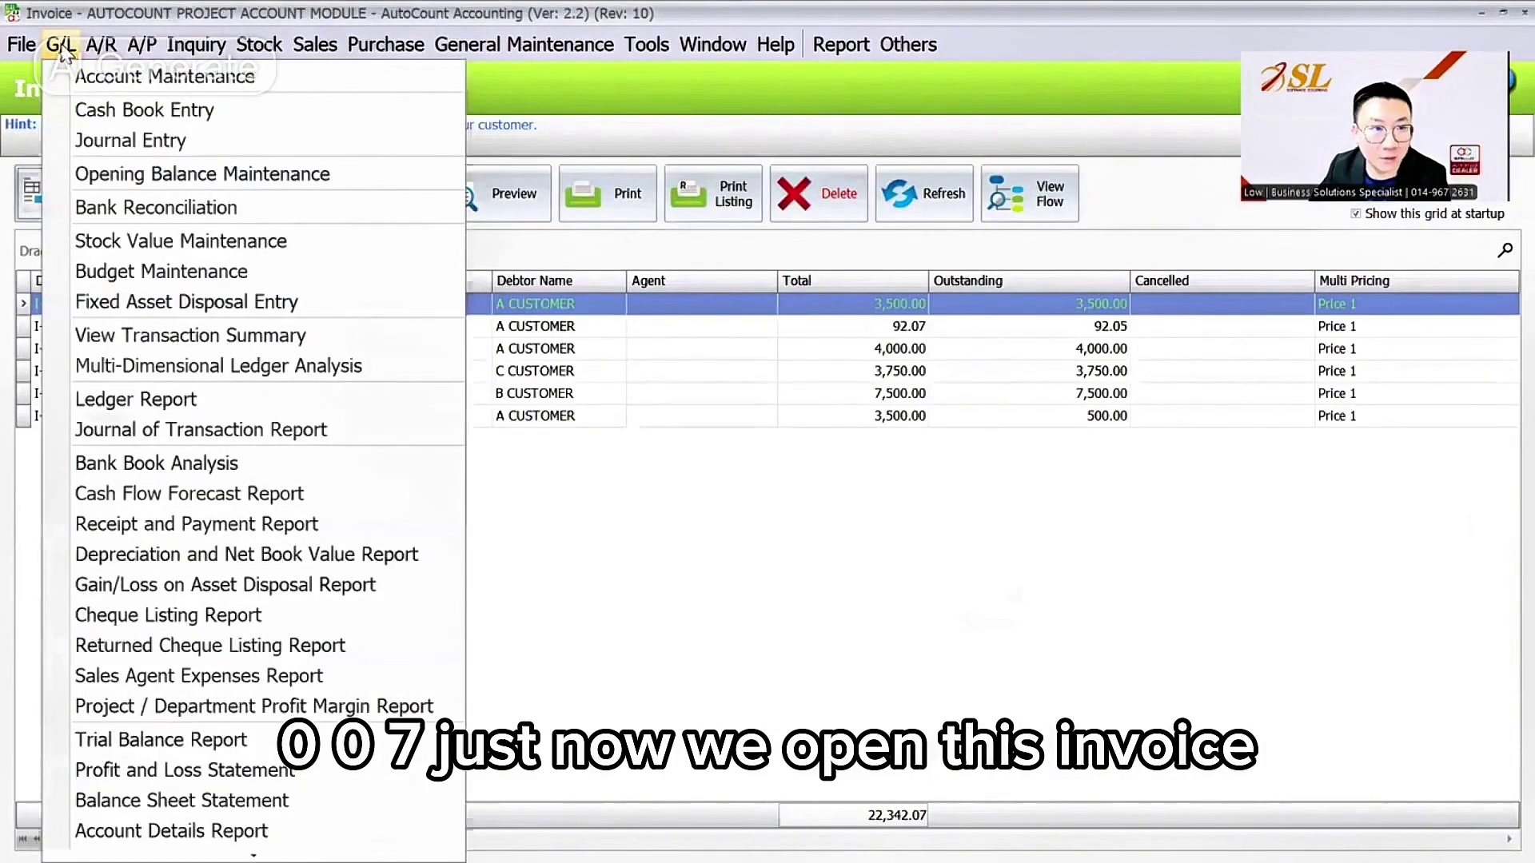
left_click(117, 150)
left_click(507, 356)
double_click(590, 311)
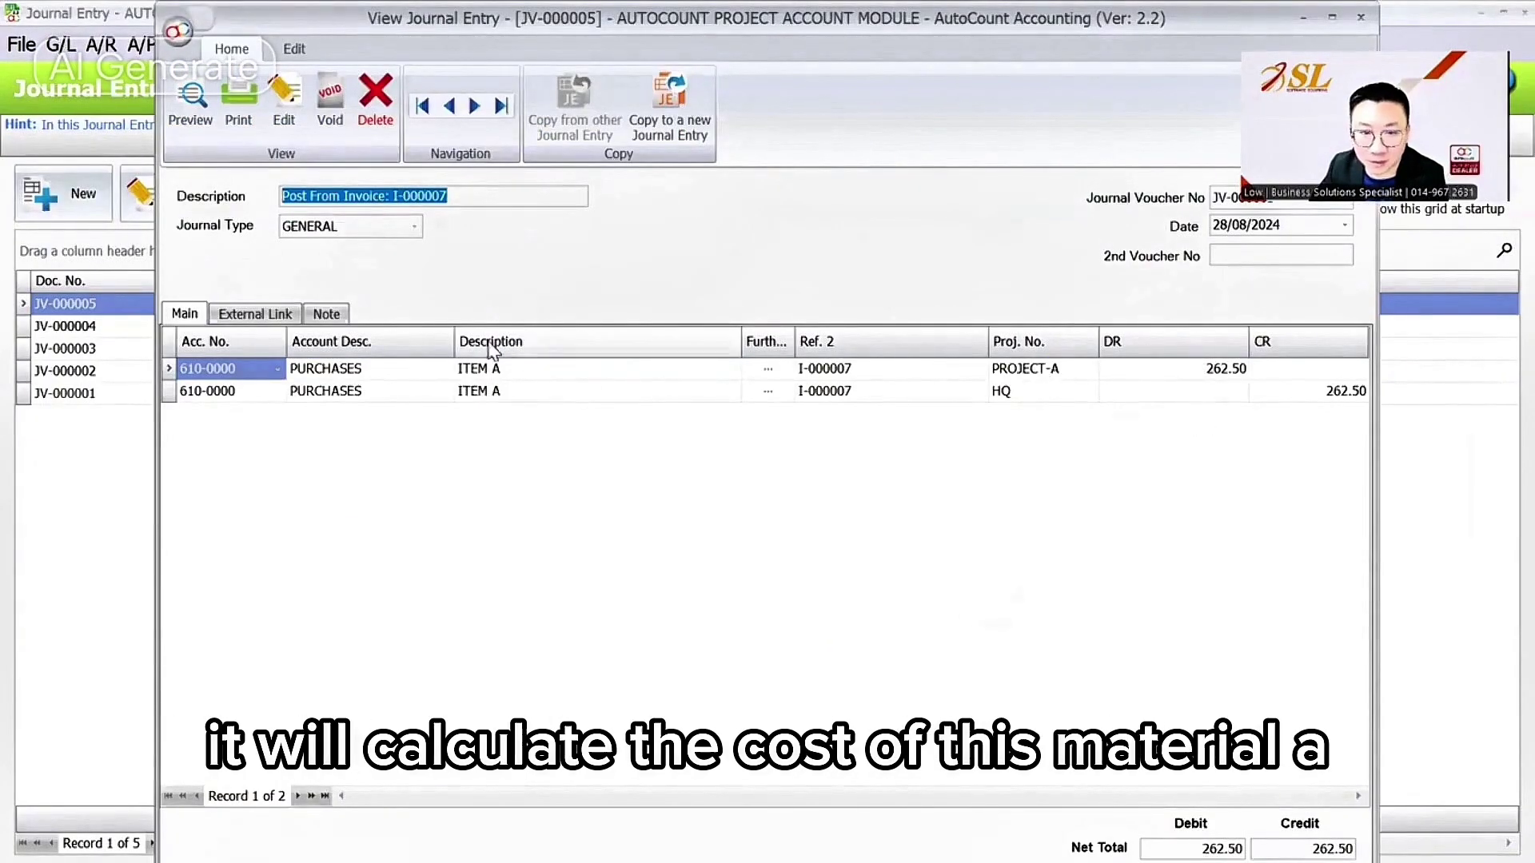
- Examine the PROJECT-A debit and HQ credit lines of the purchase reallocation journal, and close the entry
left_click(1177, 374)
left_click(1295, 394)
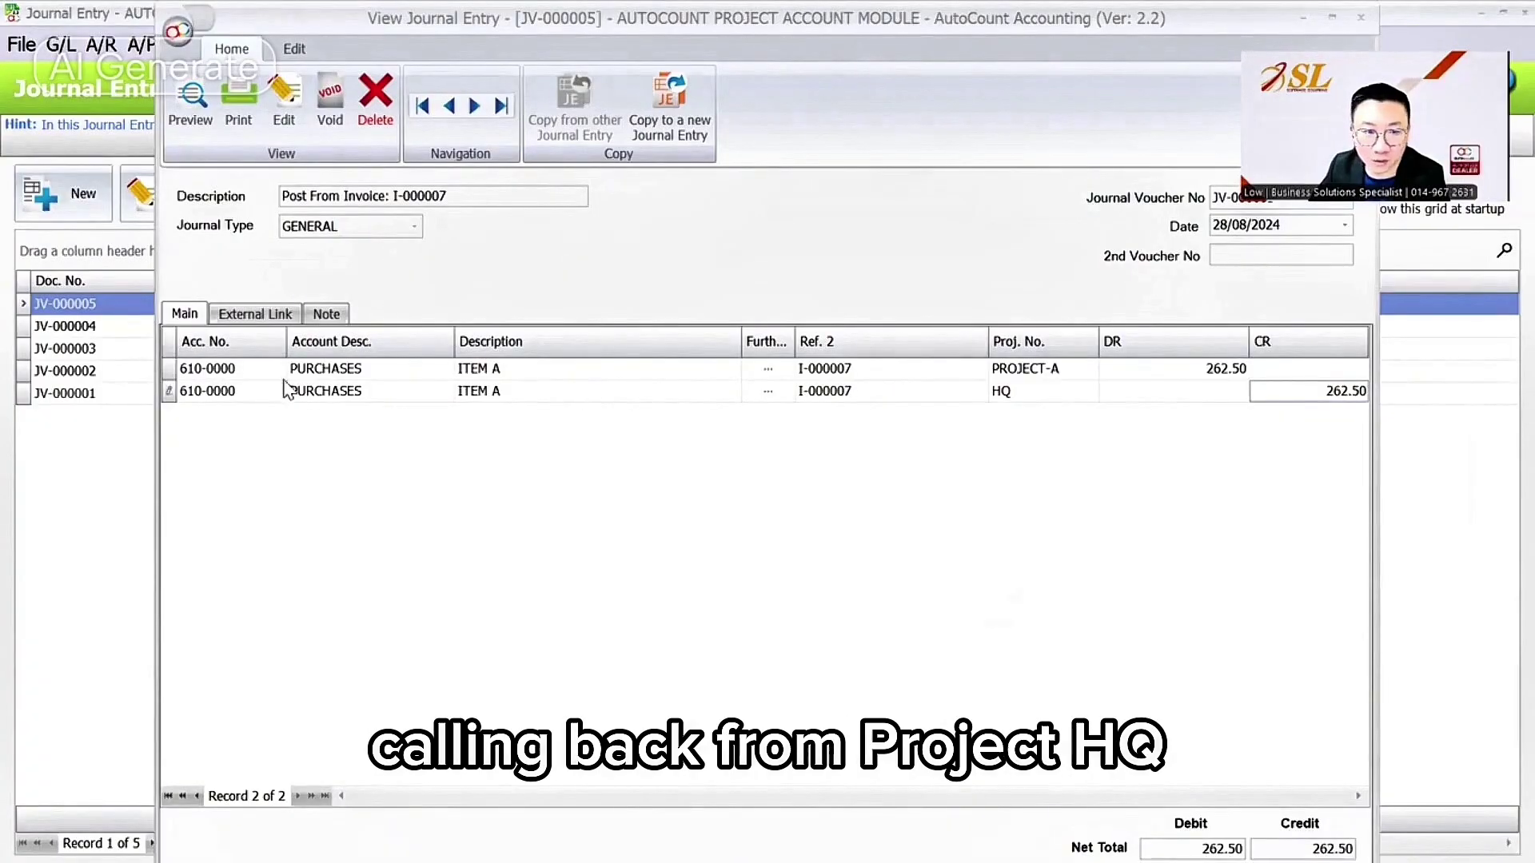
left_click(1012, 397)
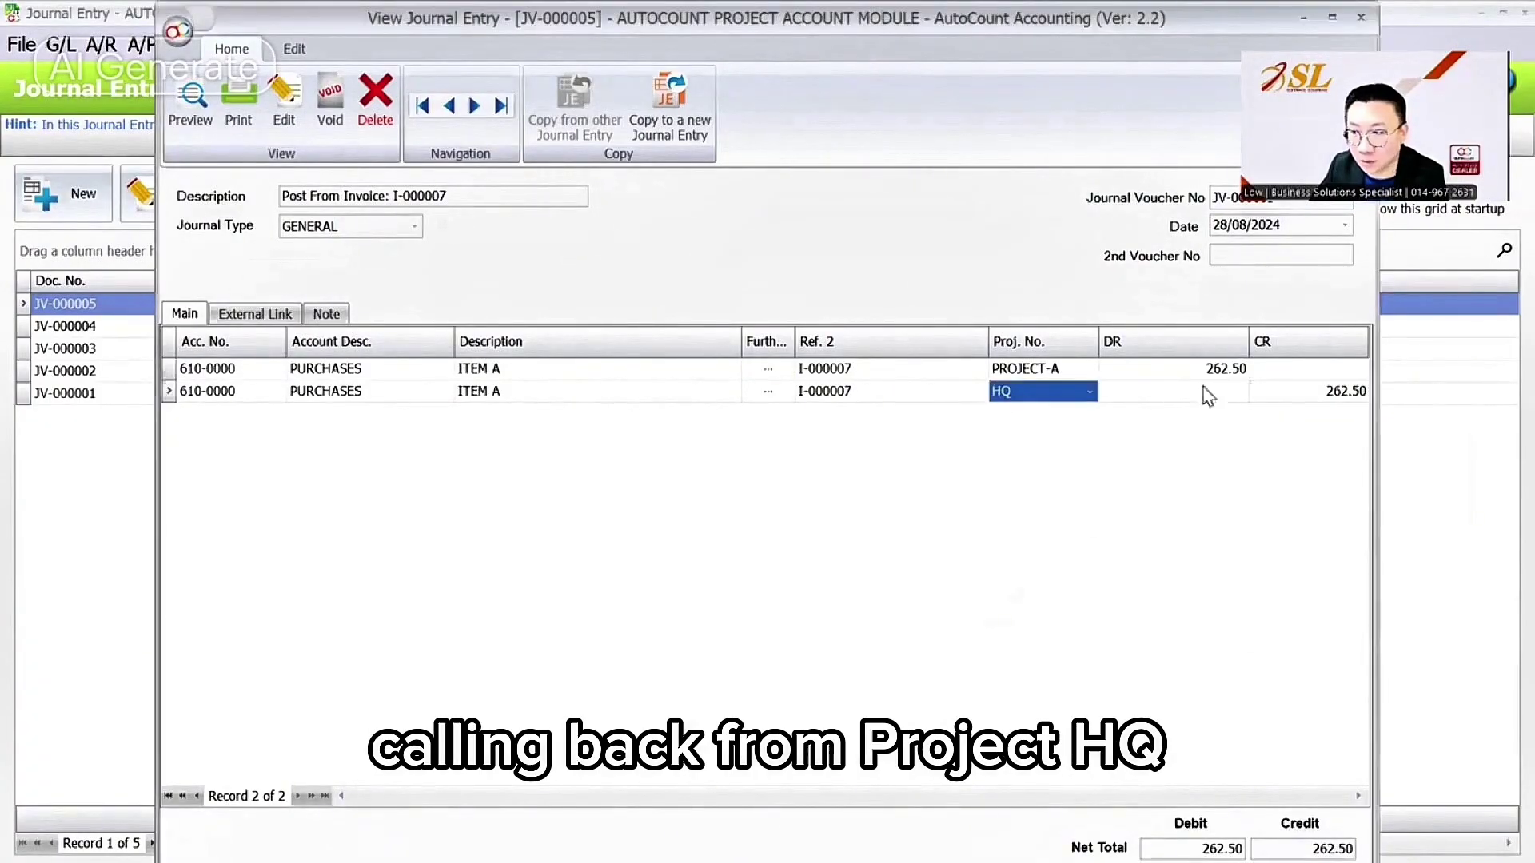
left_click(1290, 389)
left_click(1191, 369)
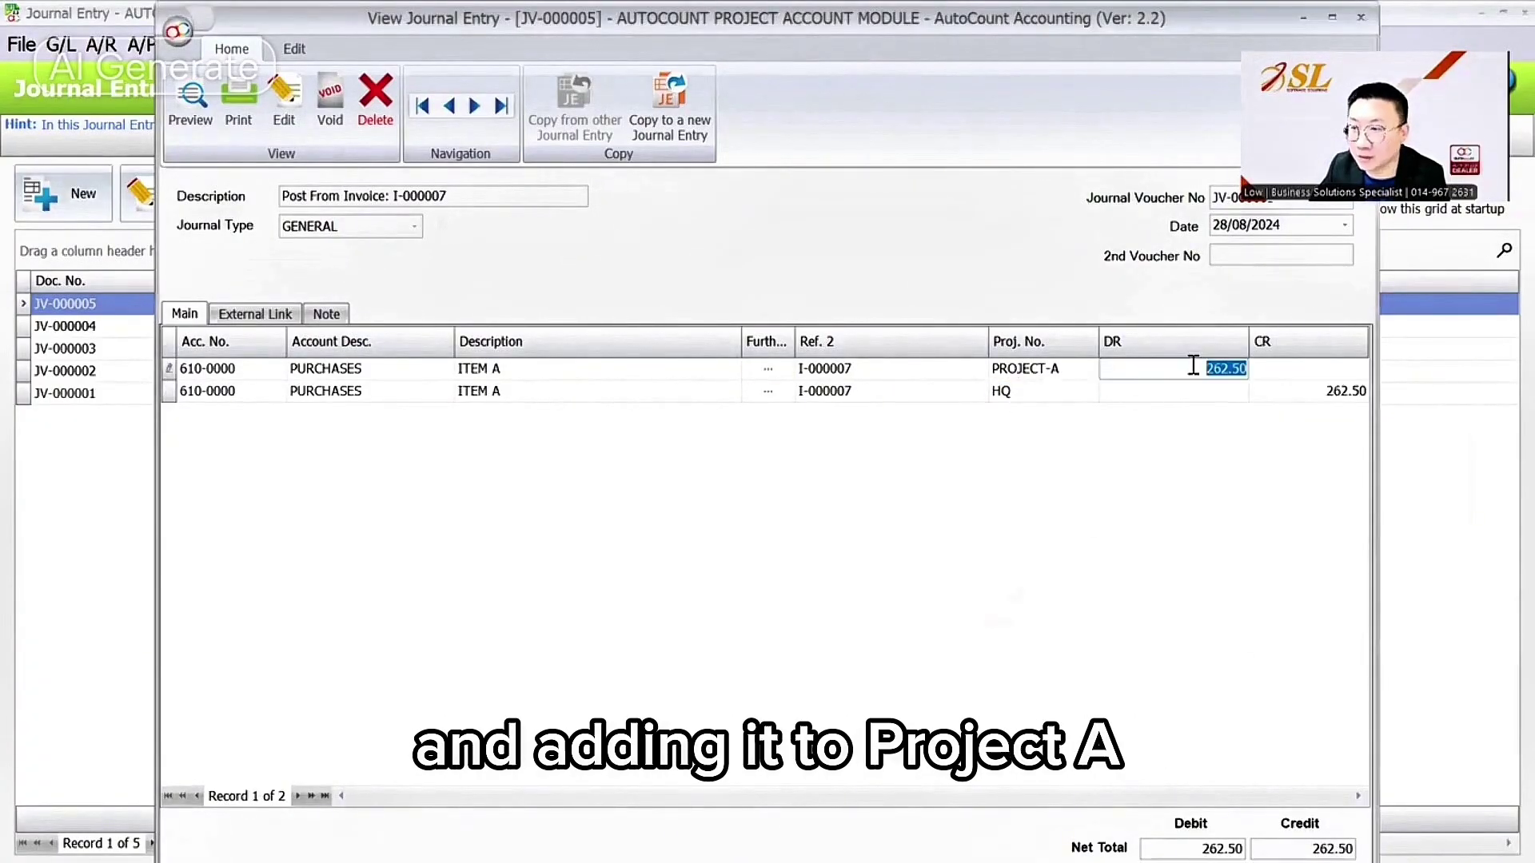
key("Escape")
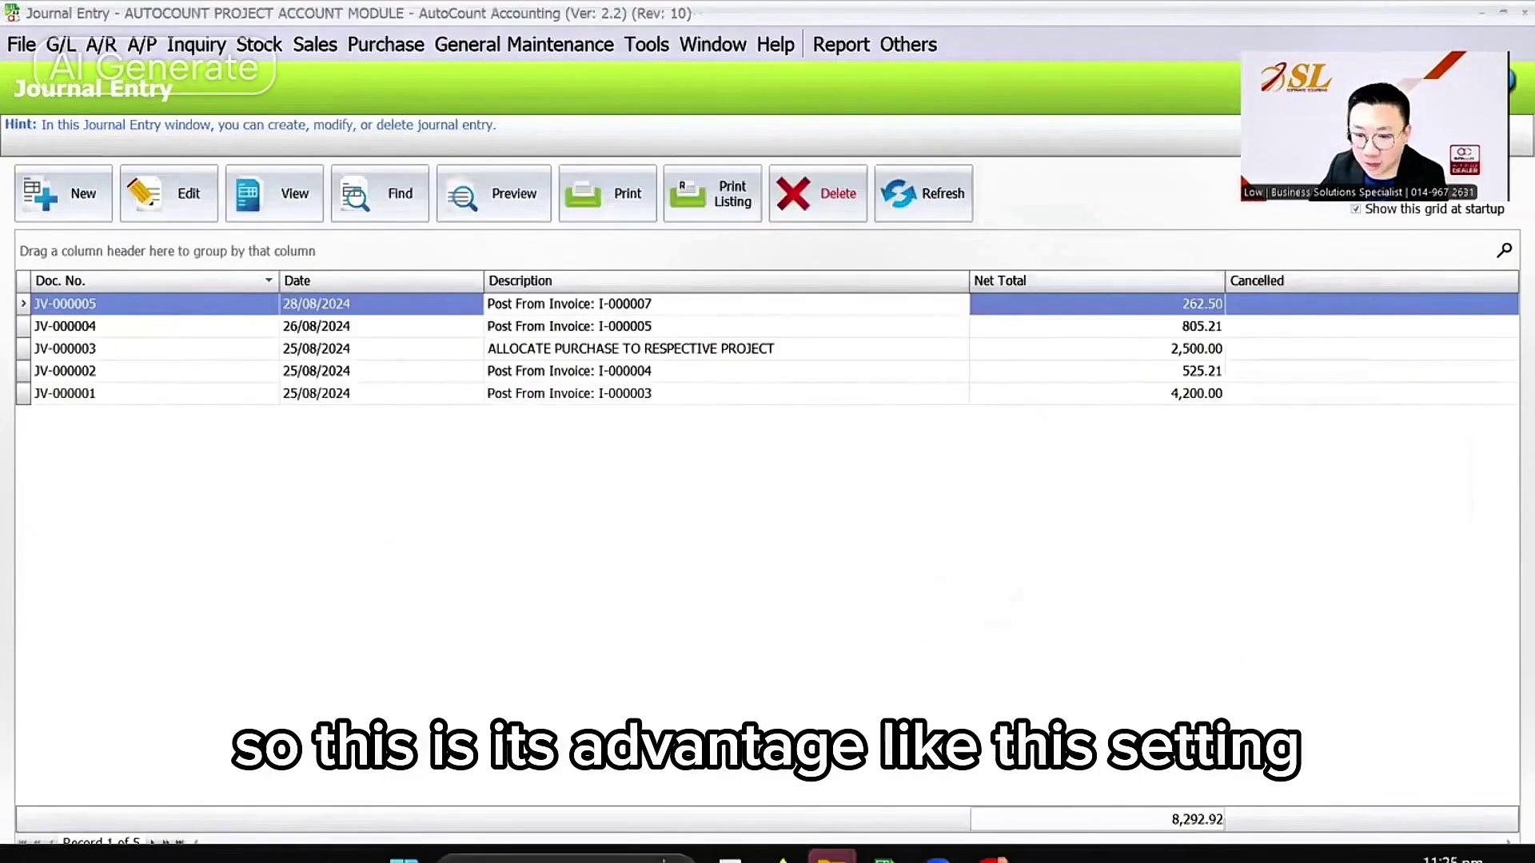
- Close the journal entry and invoice windows, and open the program options
mouse_move(991, 835)
mouse_move(885, 834)
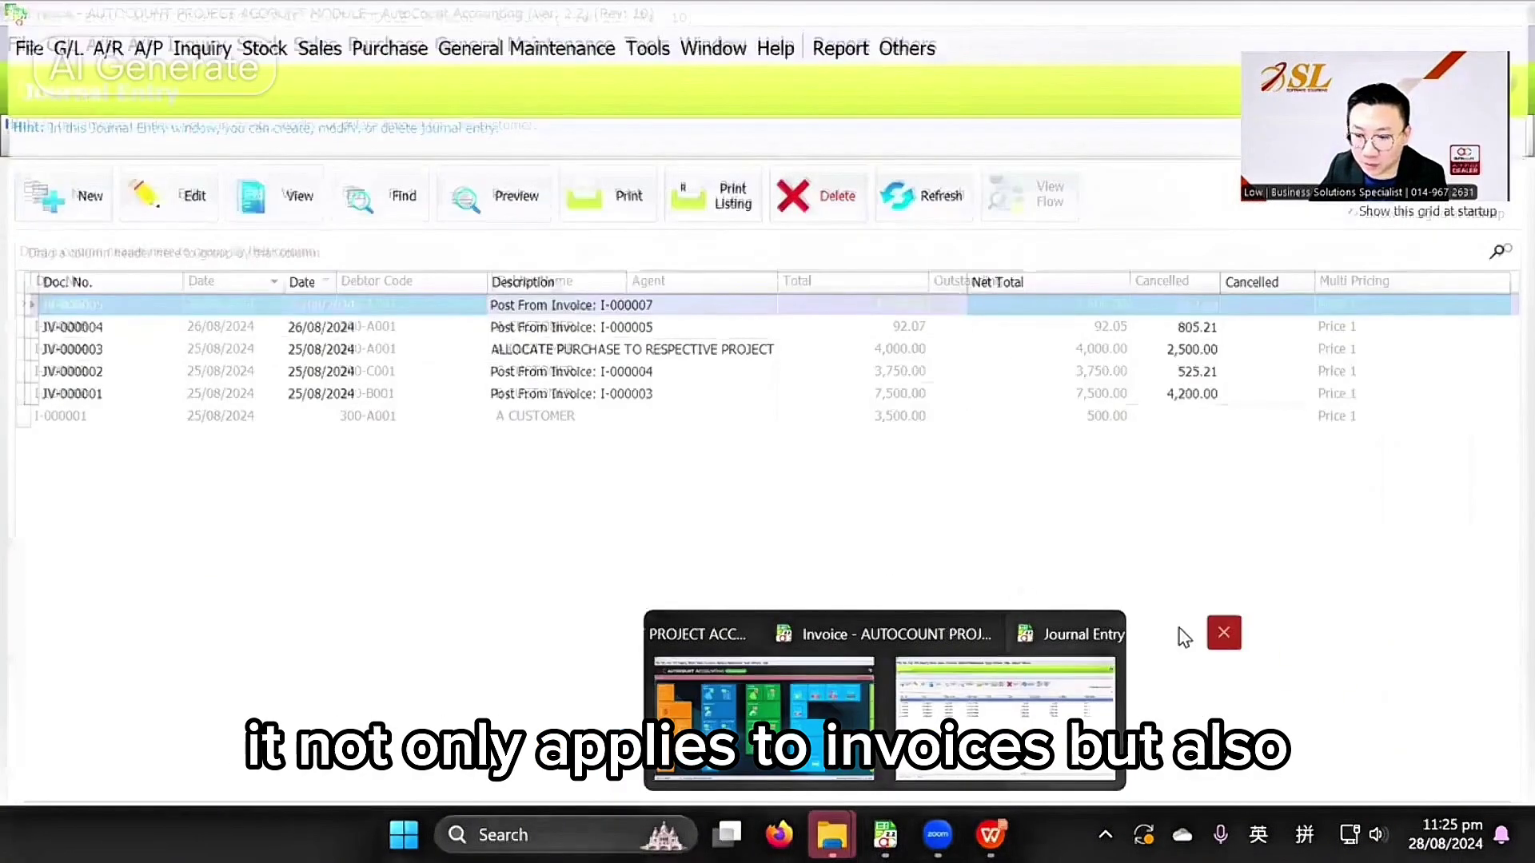
left_click(1224, 632)
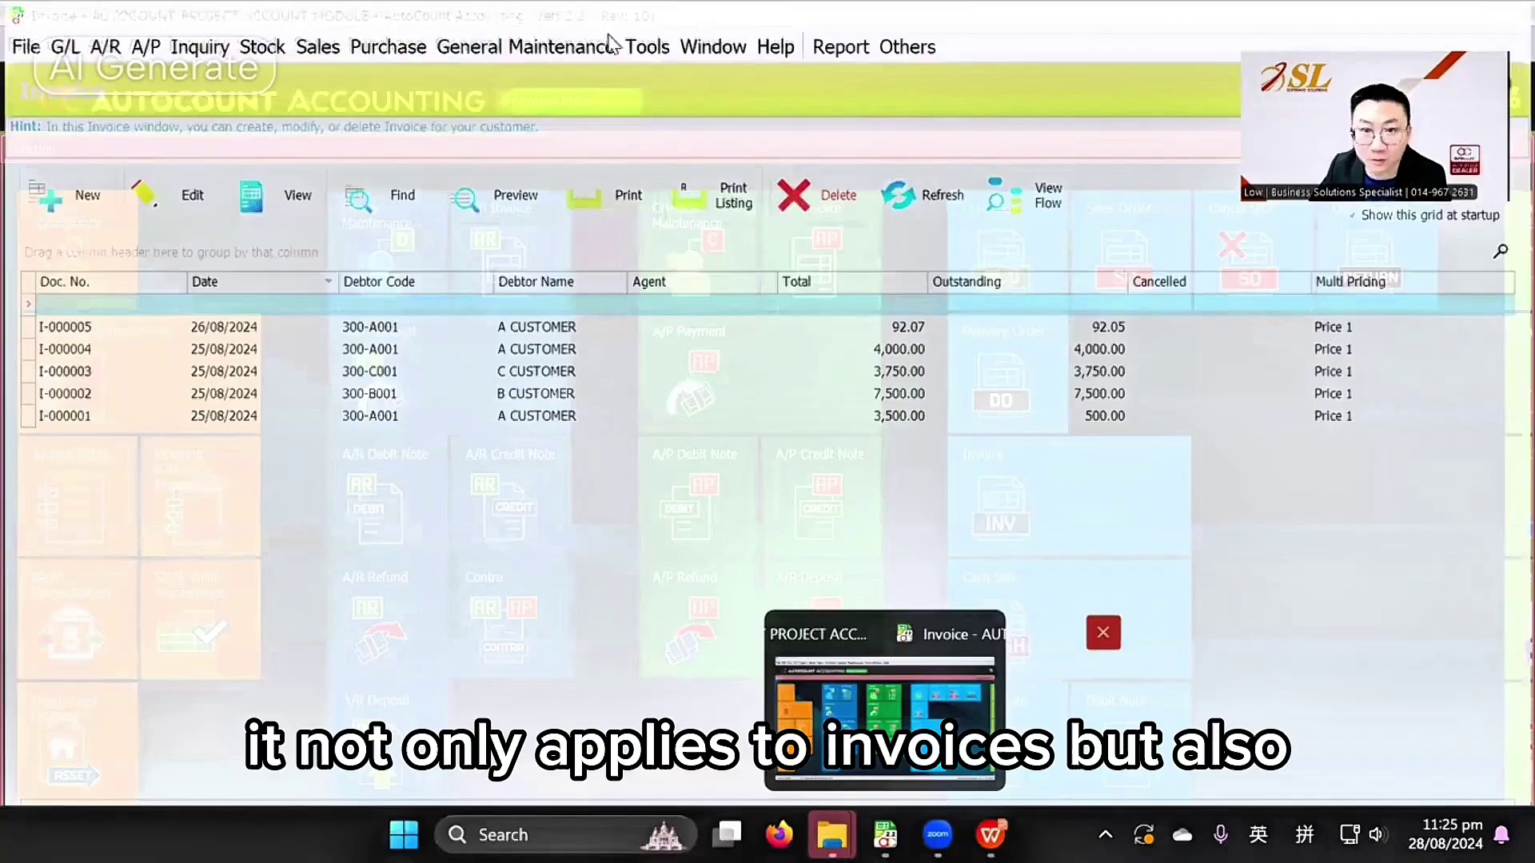
left_click(646, 46)
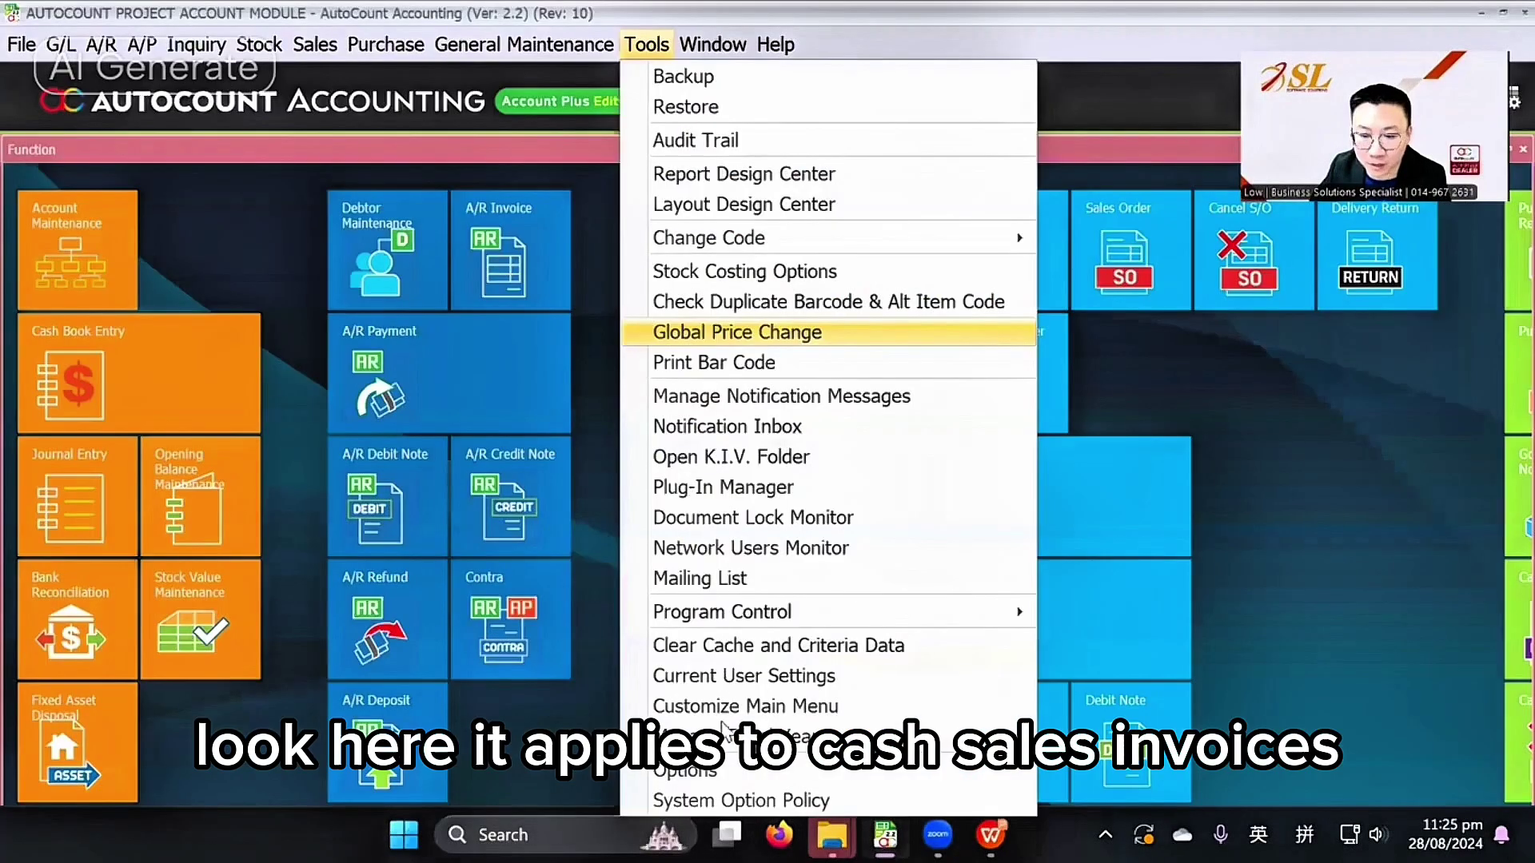
left_click(707, 772)
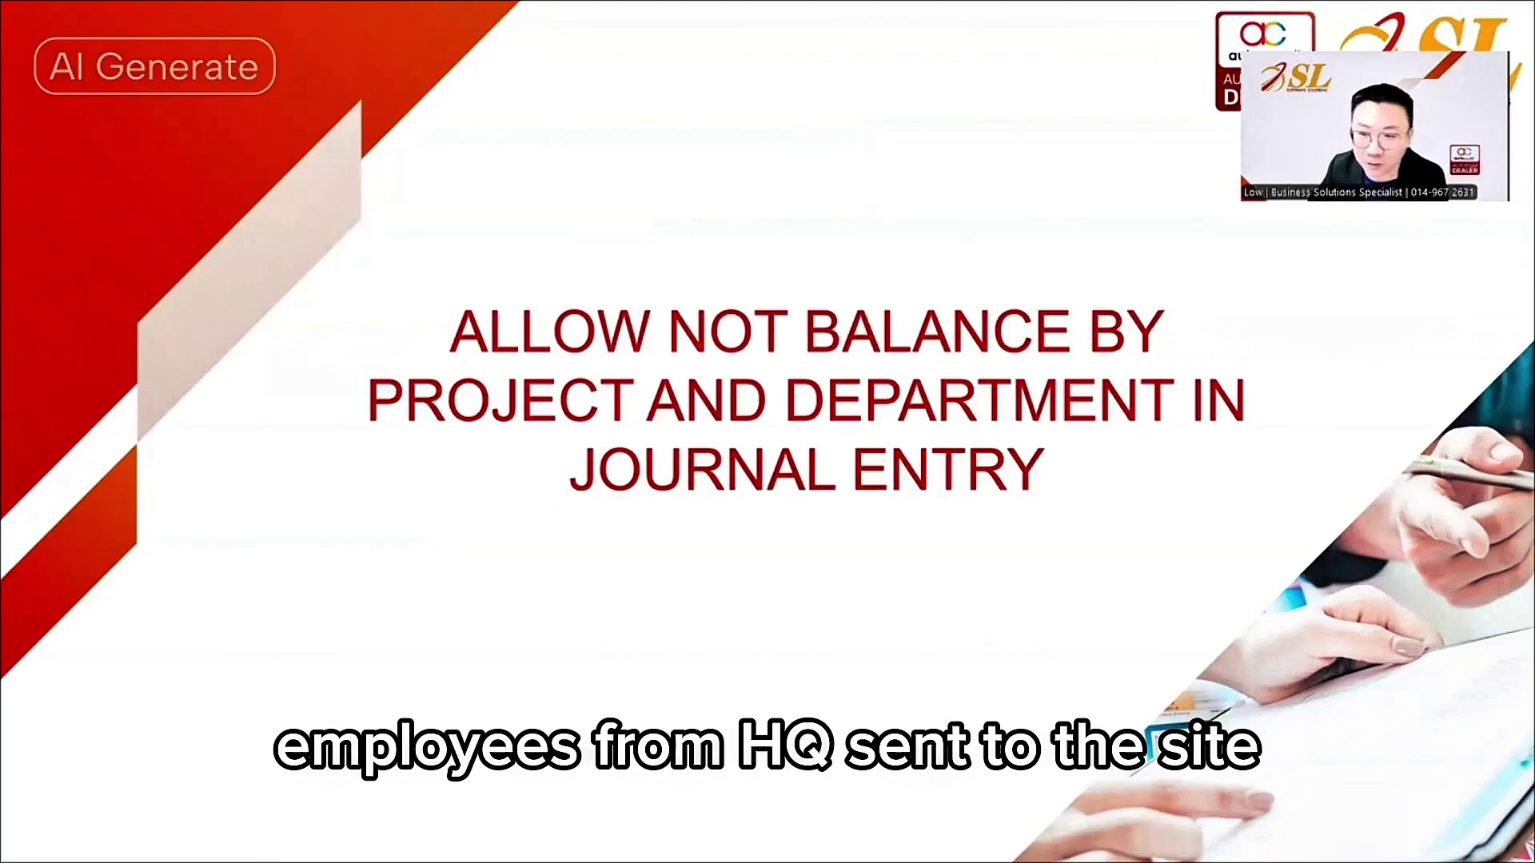
- Switch from the slides back to AutoCount and start a new journal entry
key("super")
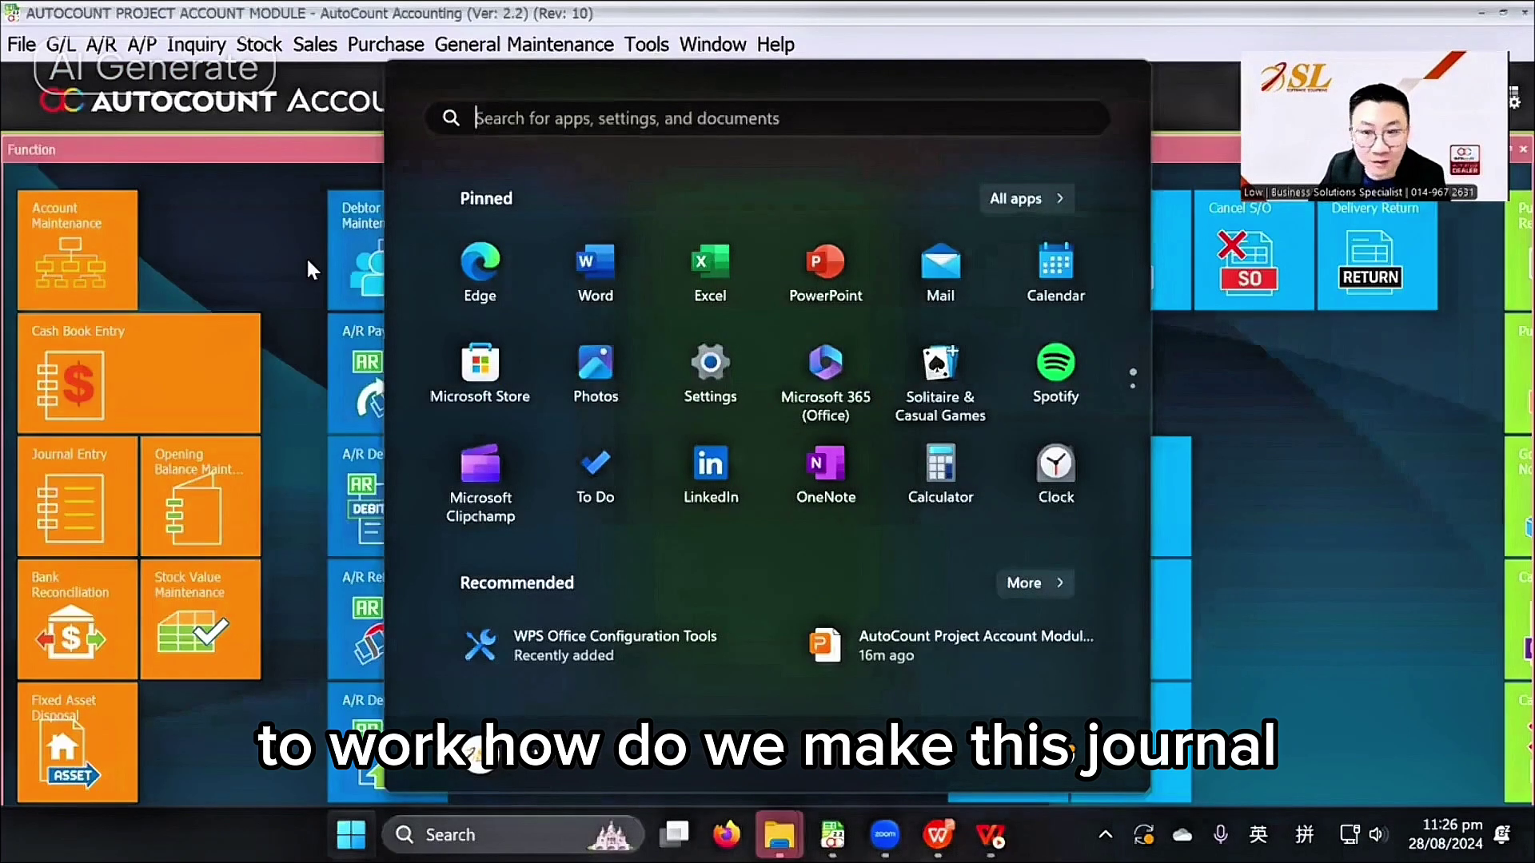
key("Escape")
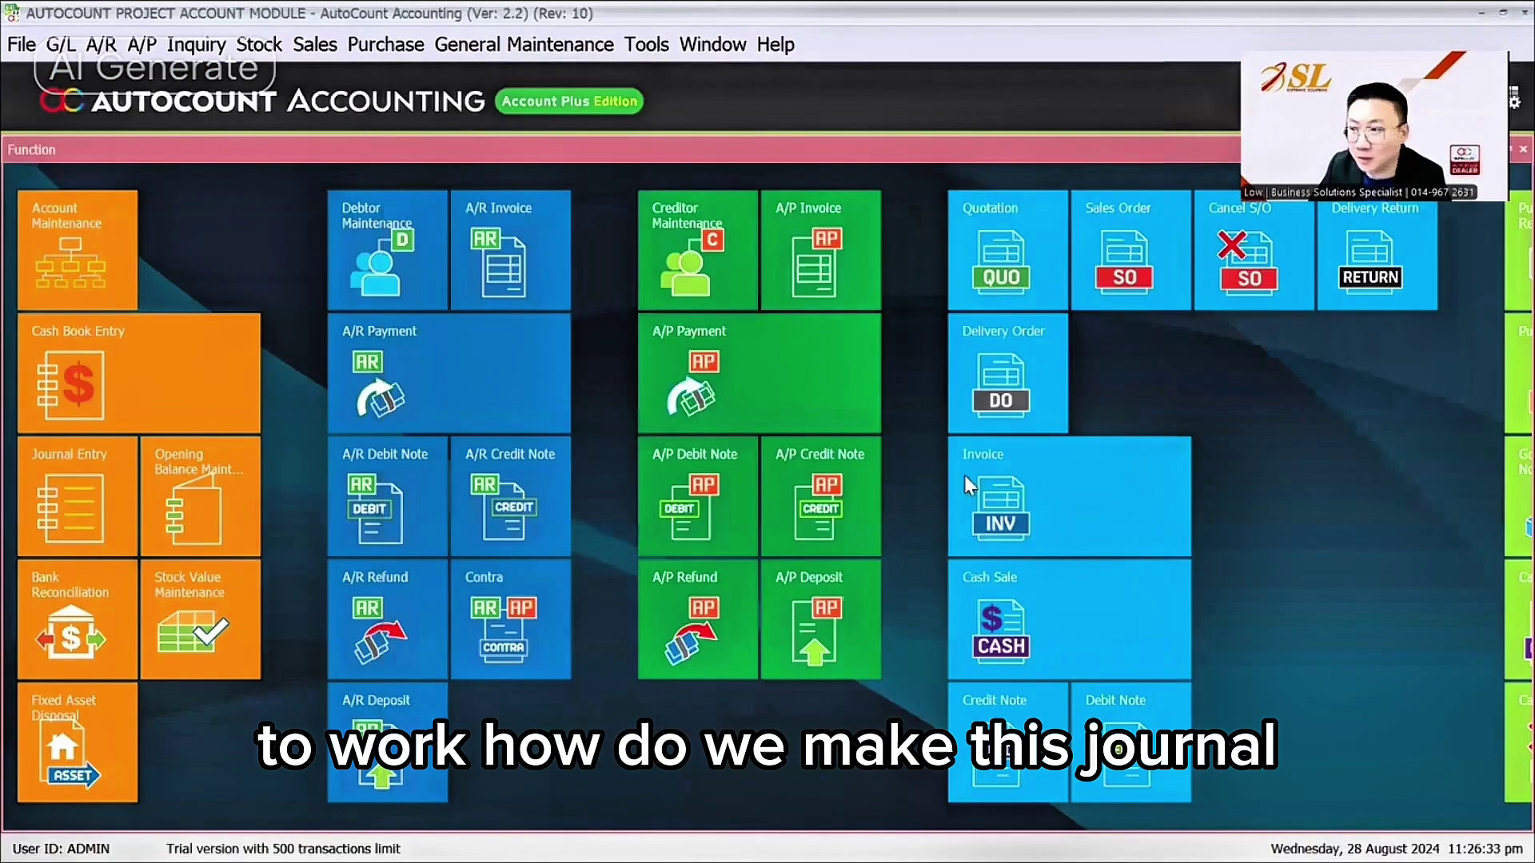
left_click(60, 44)
left_click(120, 141)
left_click(64, 193)
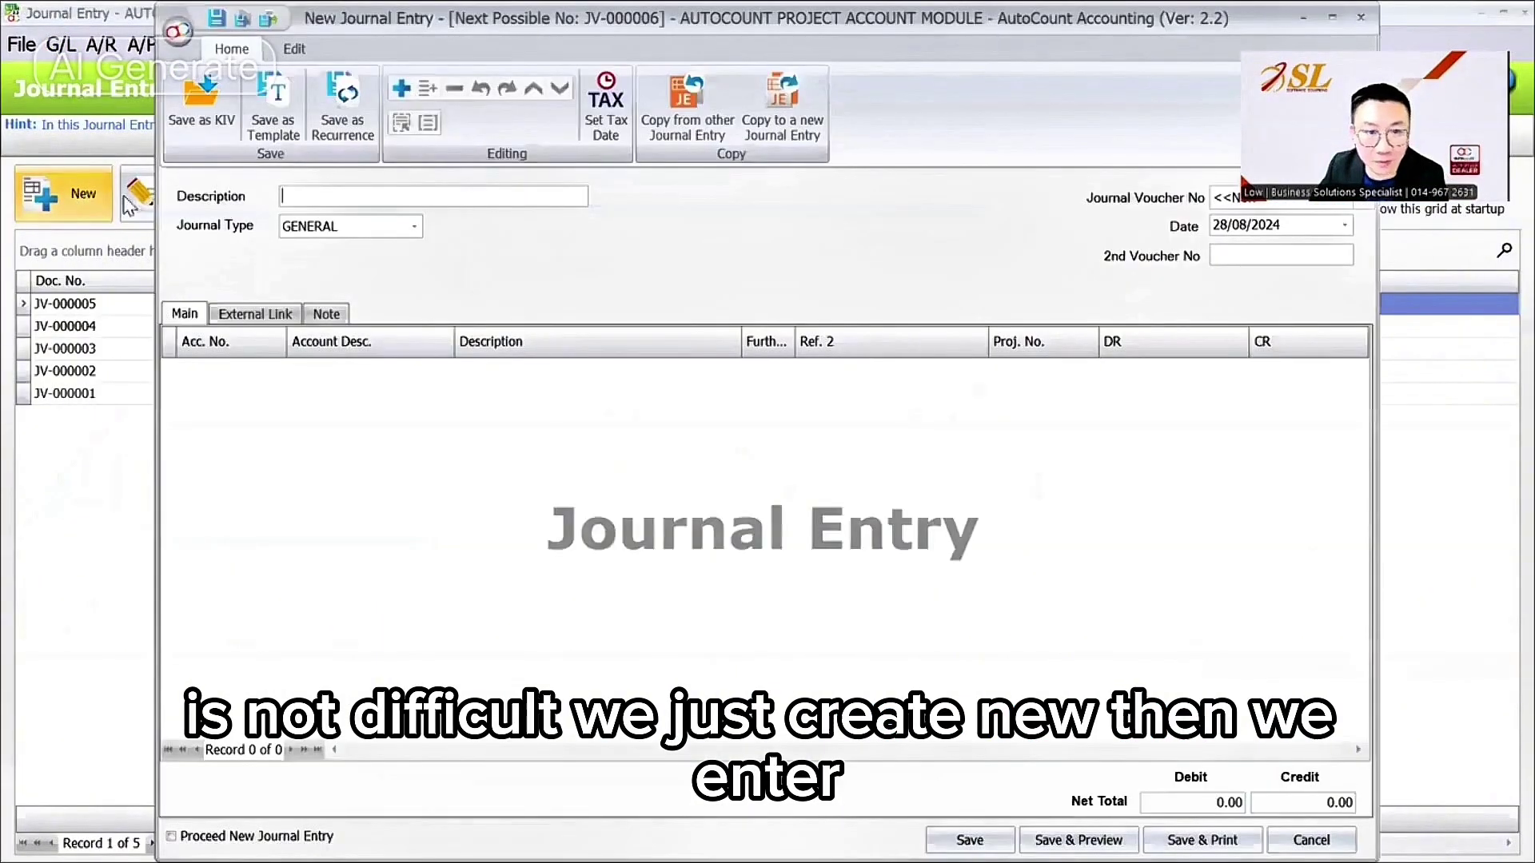
- Add two detail lines to the journal entry, both for the SALARIES account
right_click(374, 387)
left_click(400, 401)
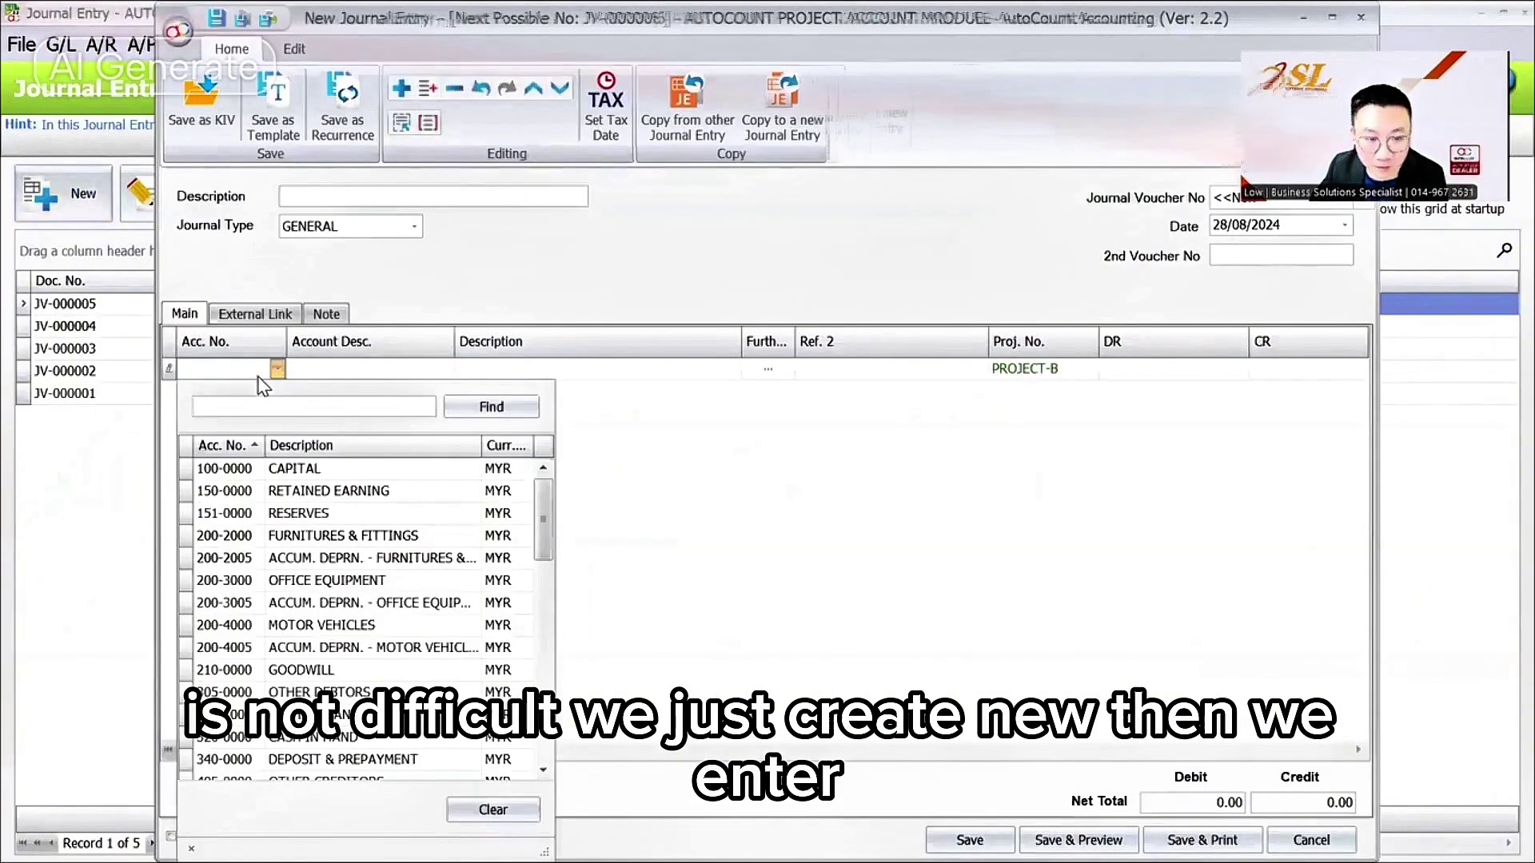
type("SALA")
left_click(291, 470)
right_click(276, 448)
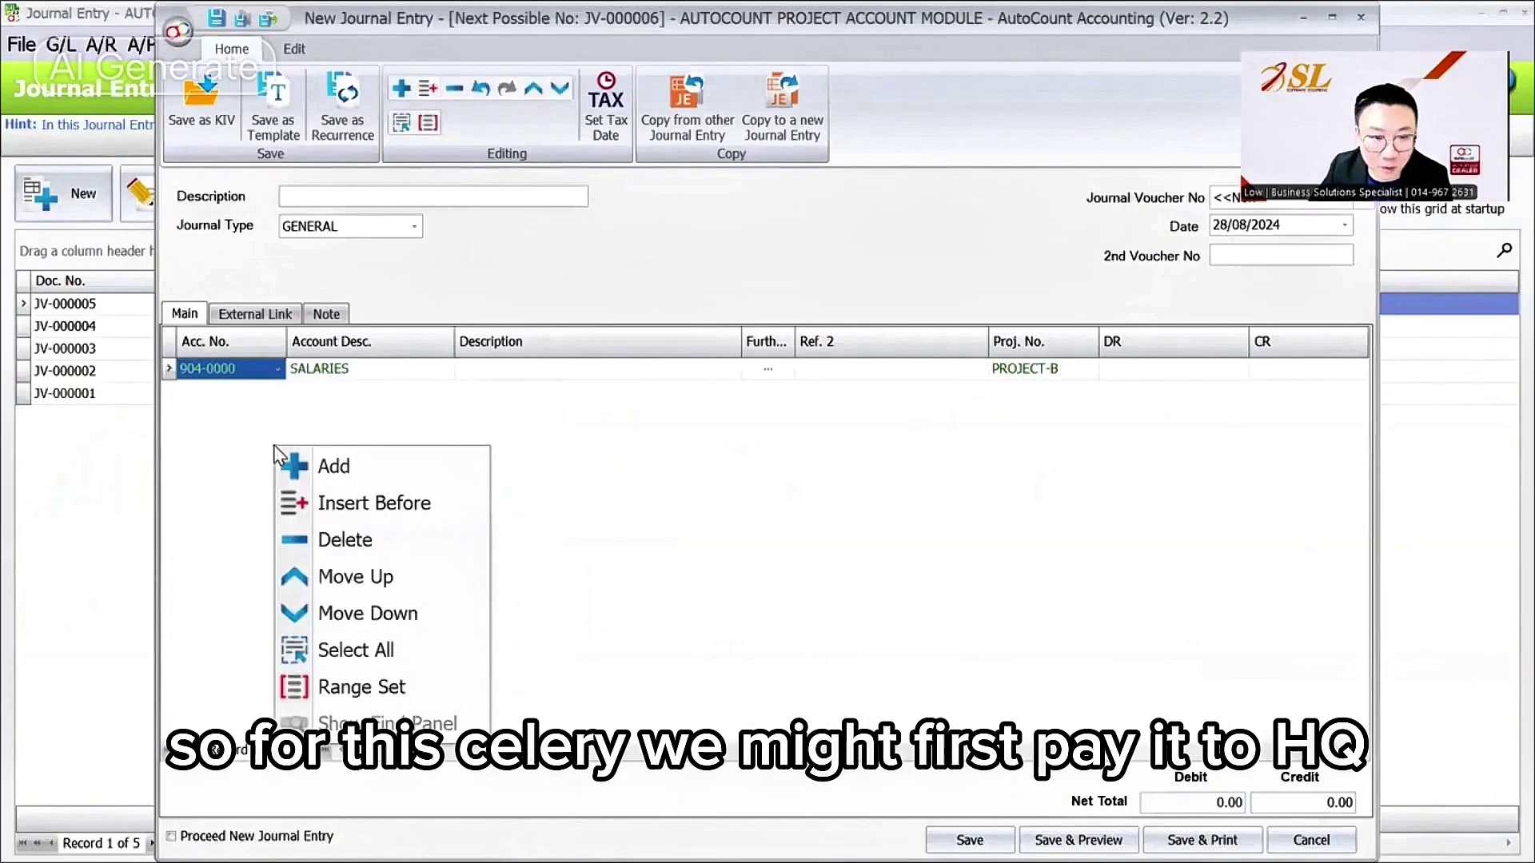
left_click(334, 467)
type("SALA")
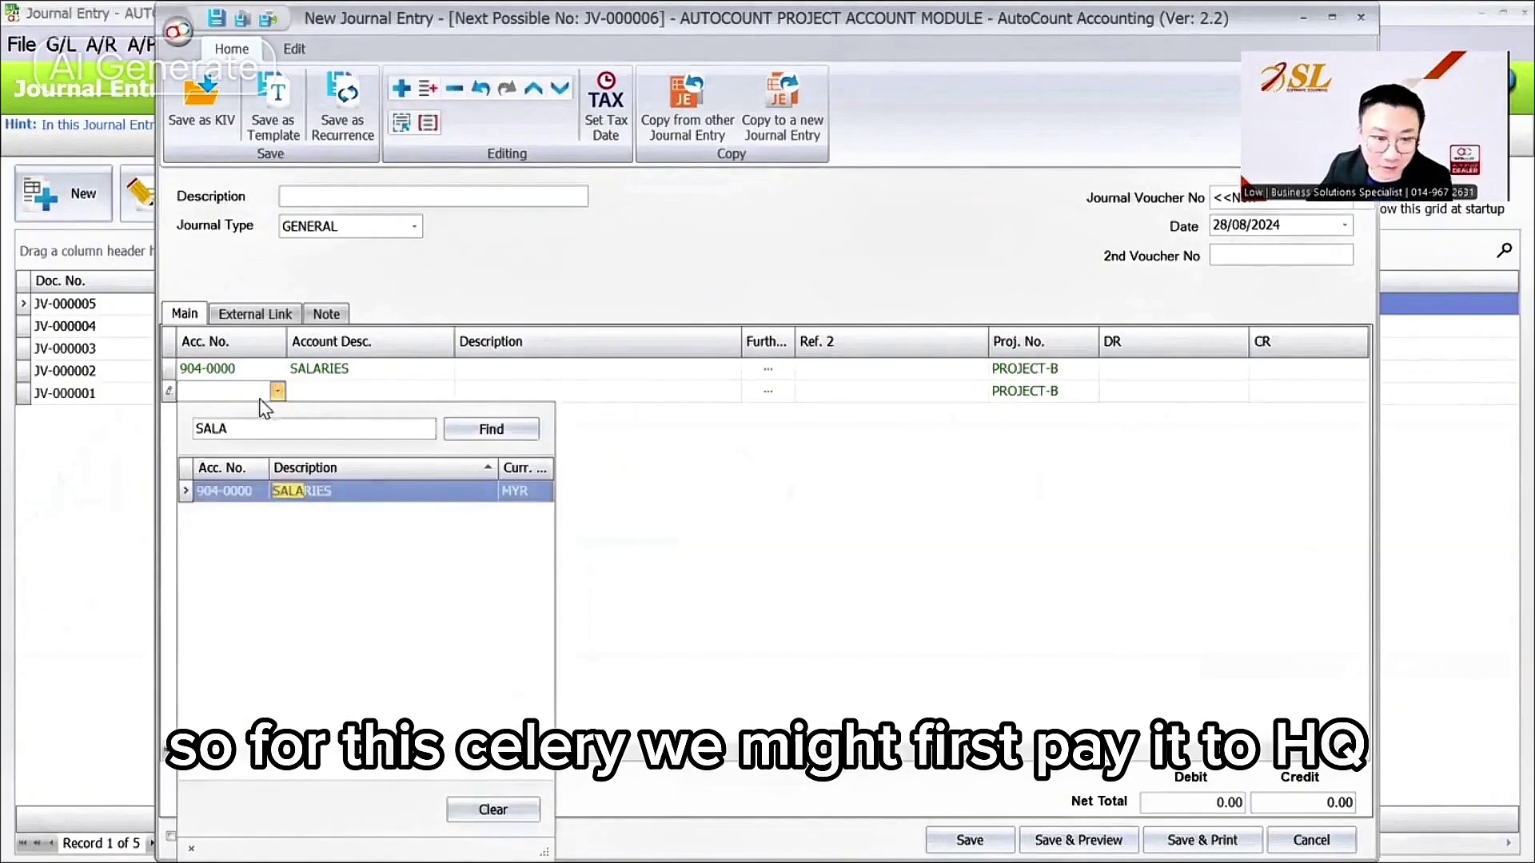
left_click(296, 491)
left_click(1031, 369)
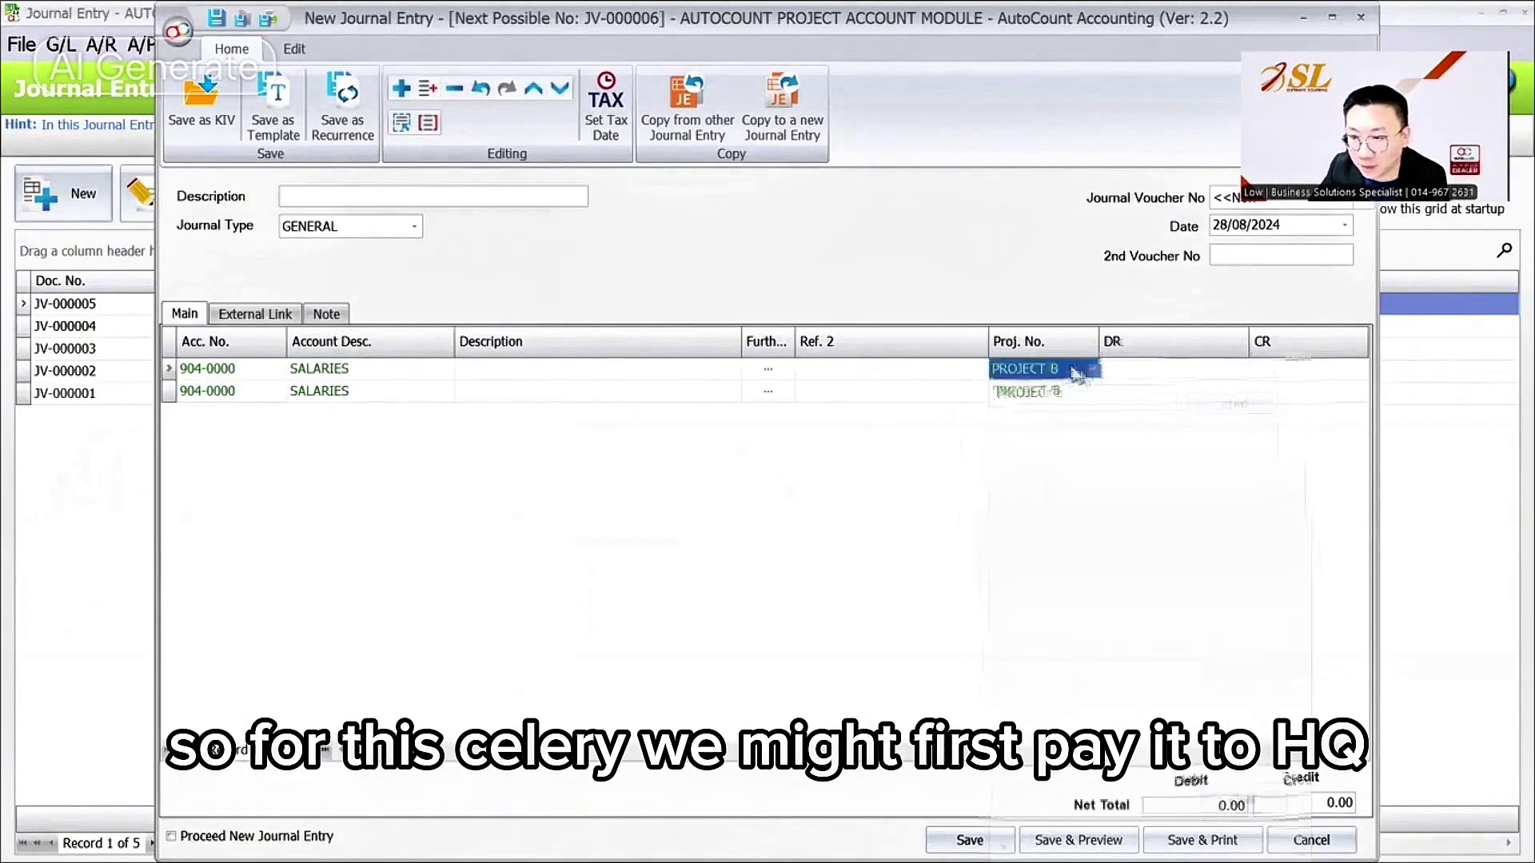
left_click(1090, 368)
left_click(1040, 469)
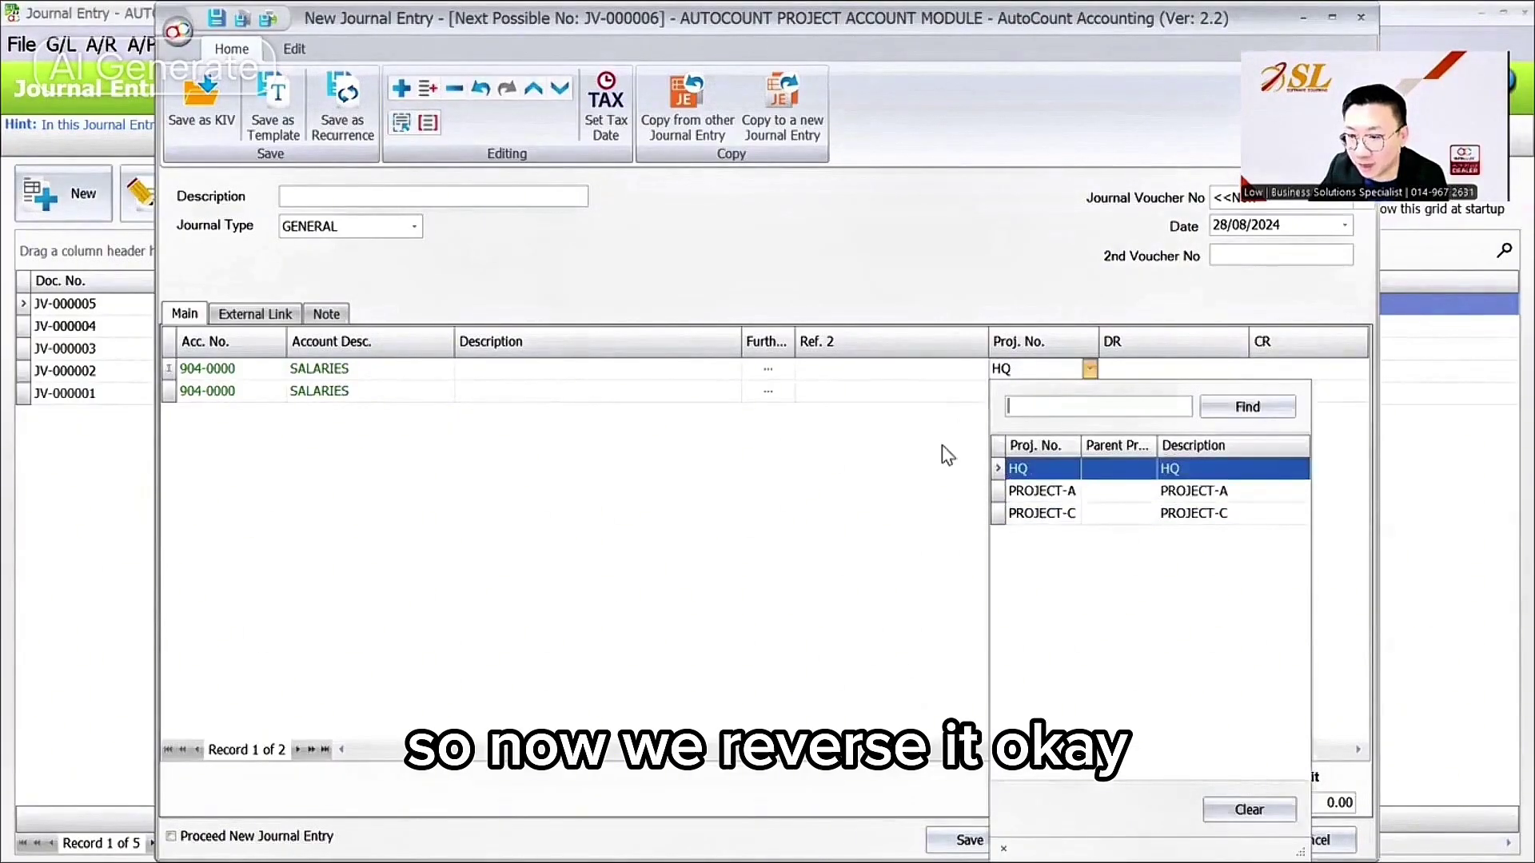
- Assign PROJECT-A to the first SALARIES line and HQ to the second
left_click(1052, 384)
left_click(1040, 491)
left_click(1031, 392)
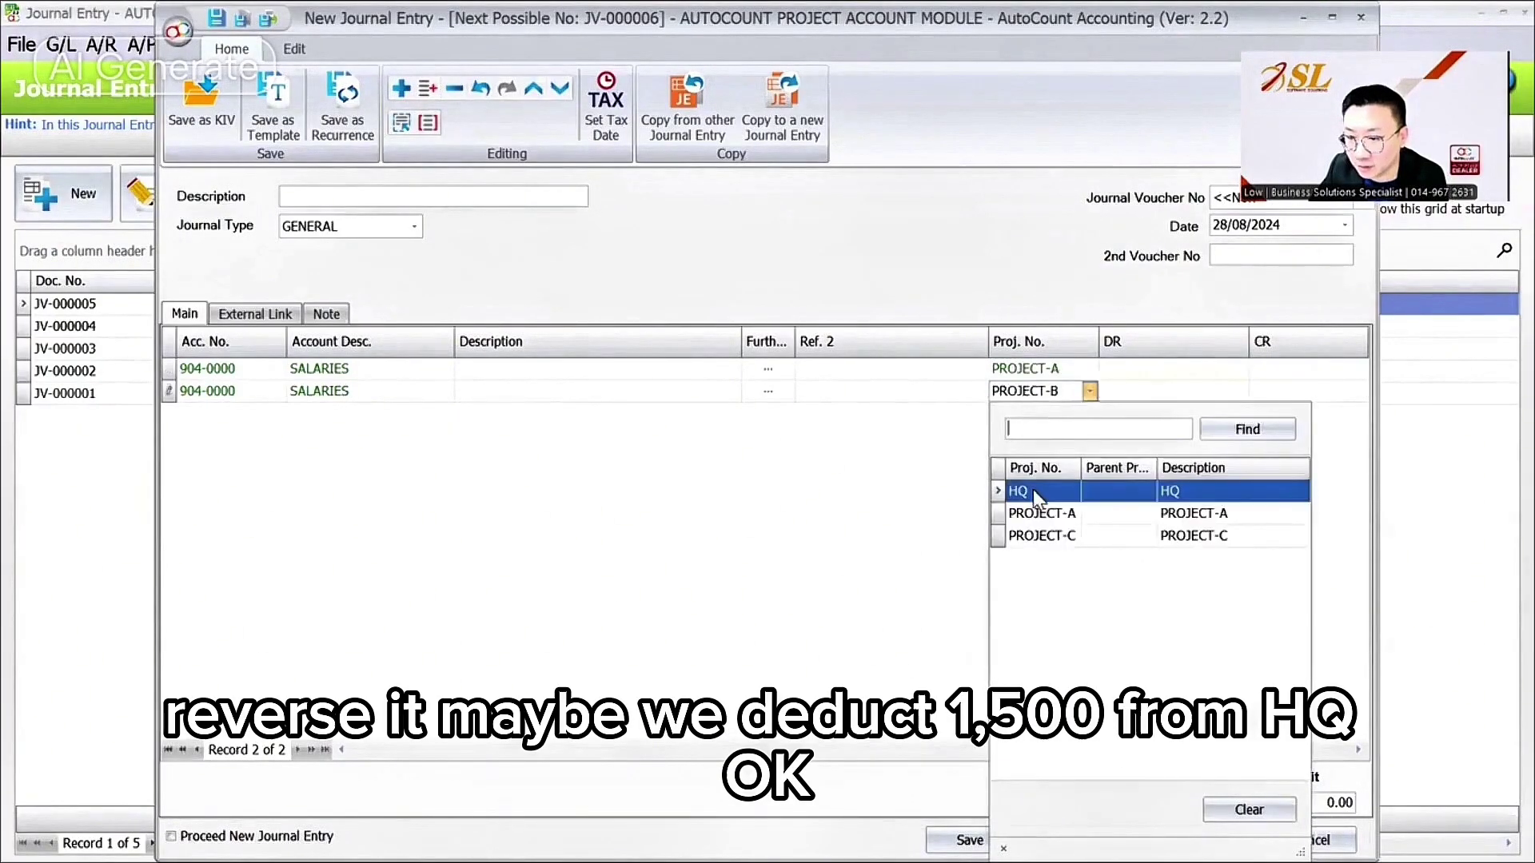
left_click(1035, 493)
- Enter a 1,500 credit on the HQ salary line and a 1,500 debit on the PROJECT-A line
left_click(1303, 392)
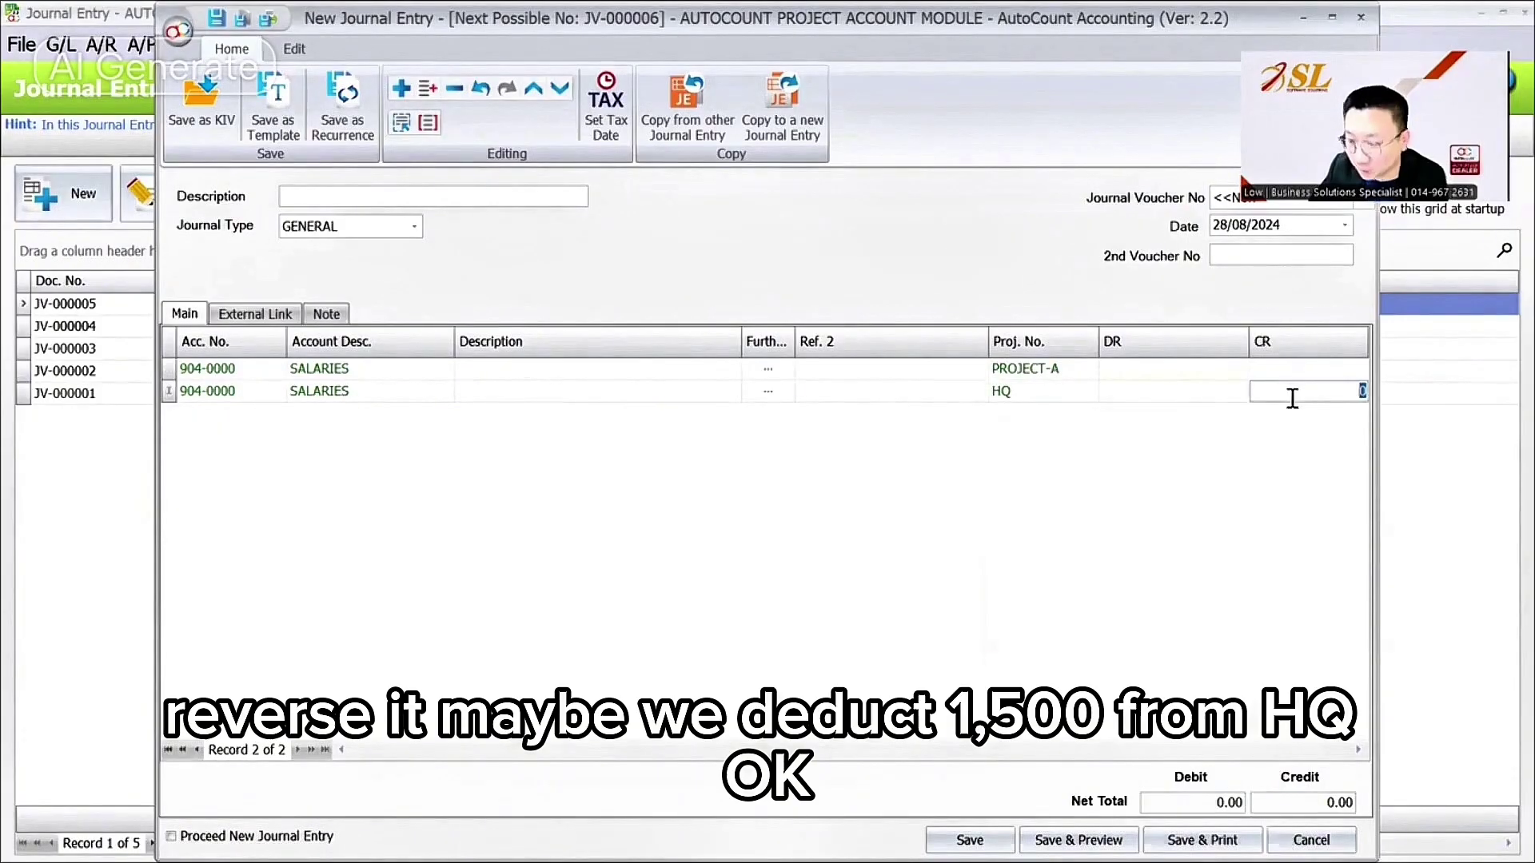
type("1500")
key("Up")
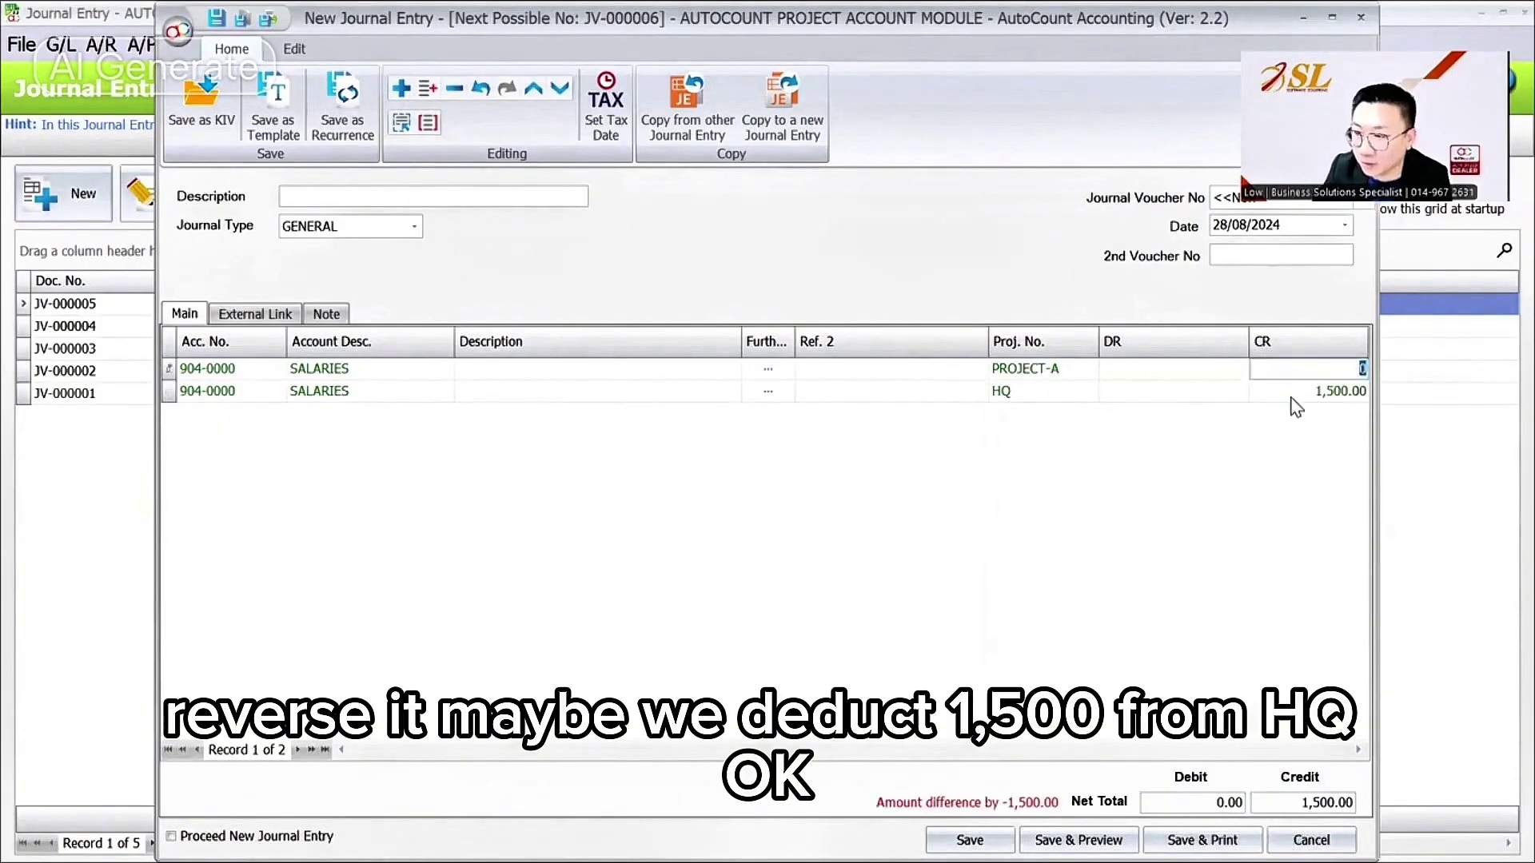
key("shift+Tab")
type("1,50")
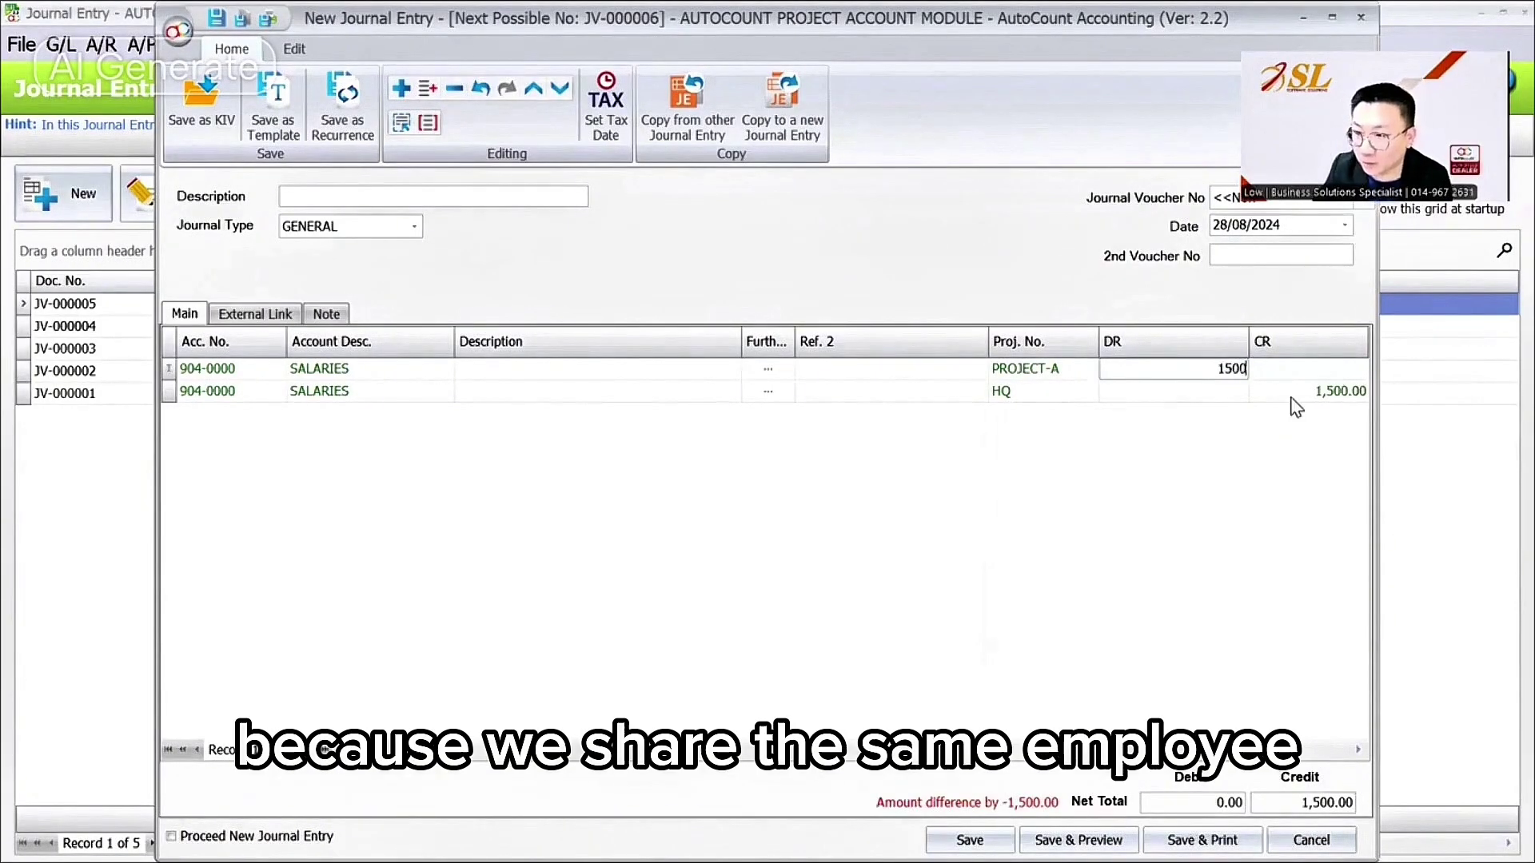
type("0")
key("Tab")
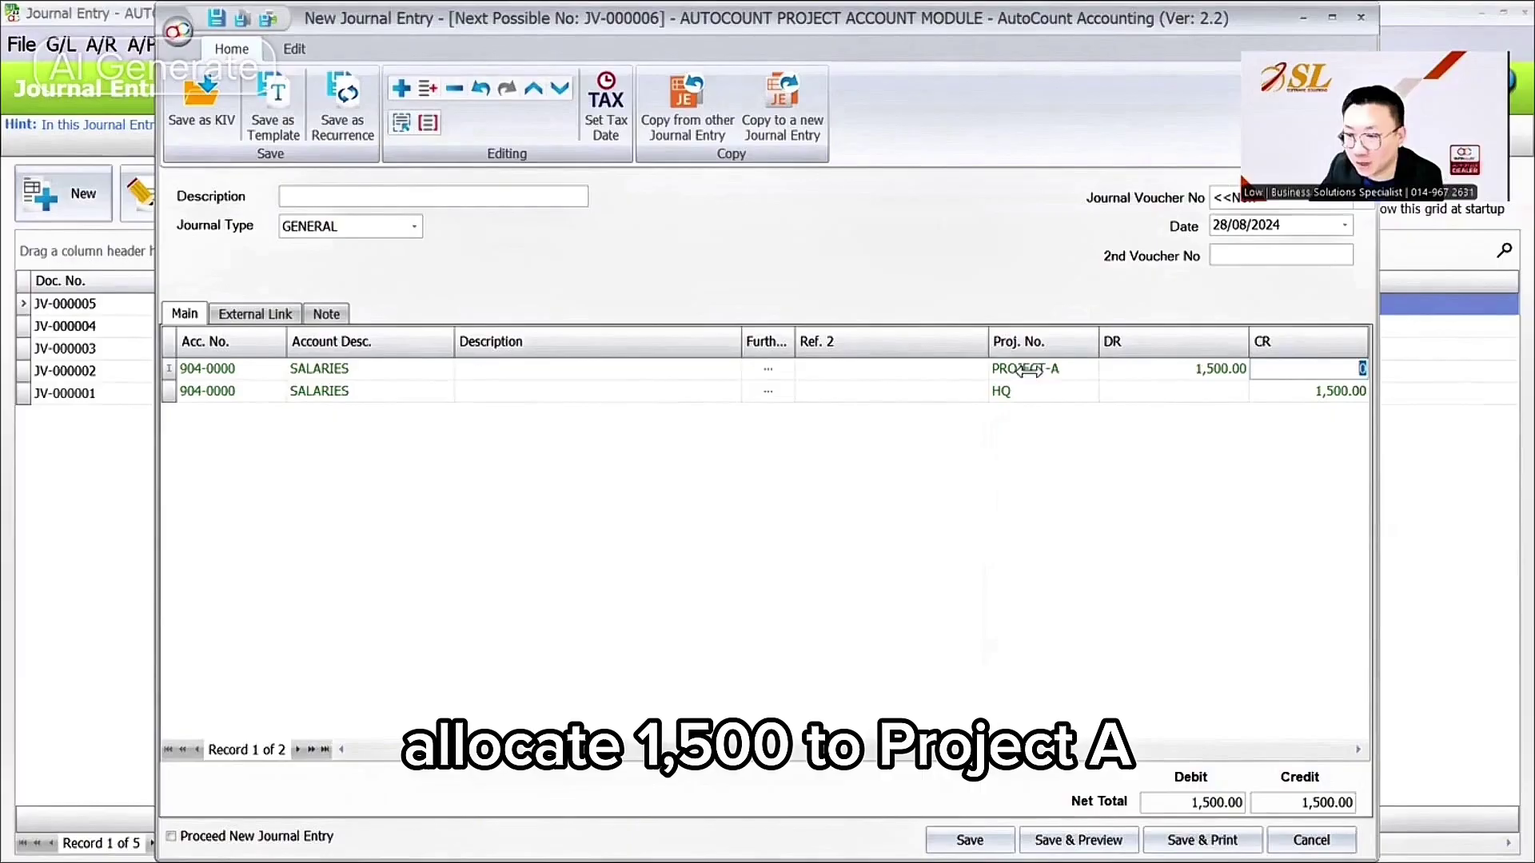
- Try to save the journal entry moving salary cost from HQ to PROJECT-A, and dismiss the message
left_click(1319, 396)
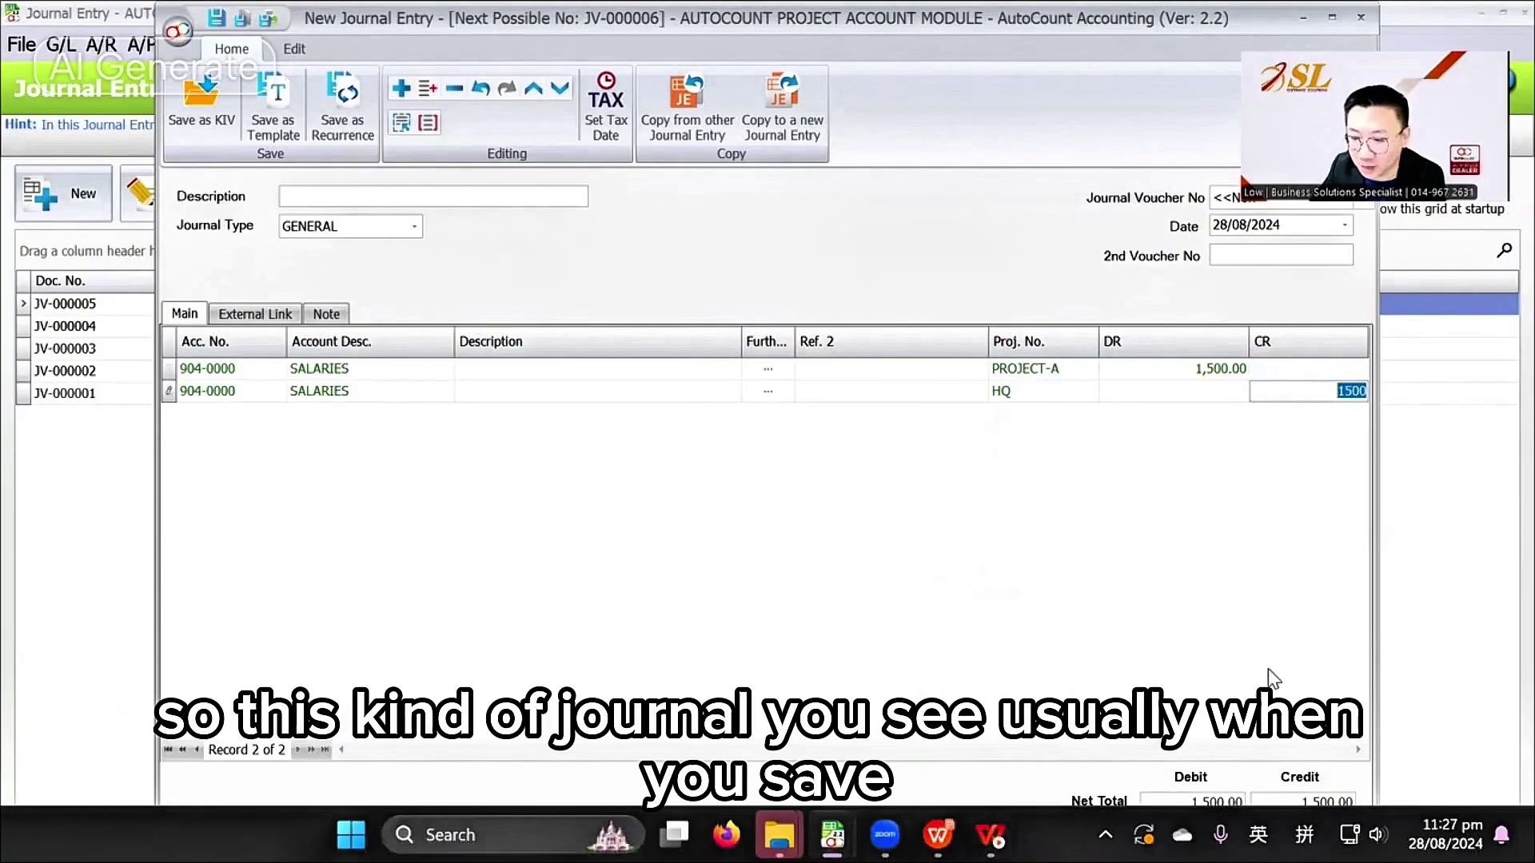
key("super")
key("Escape")
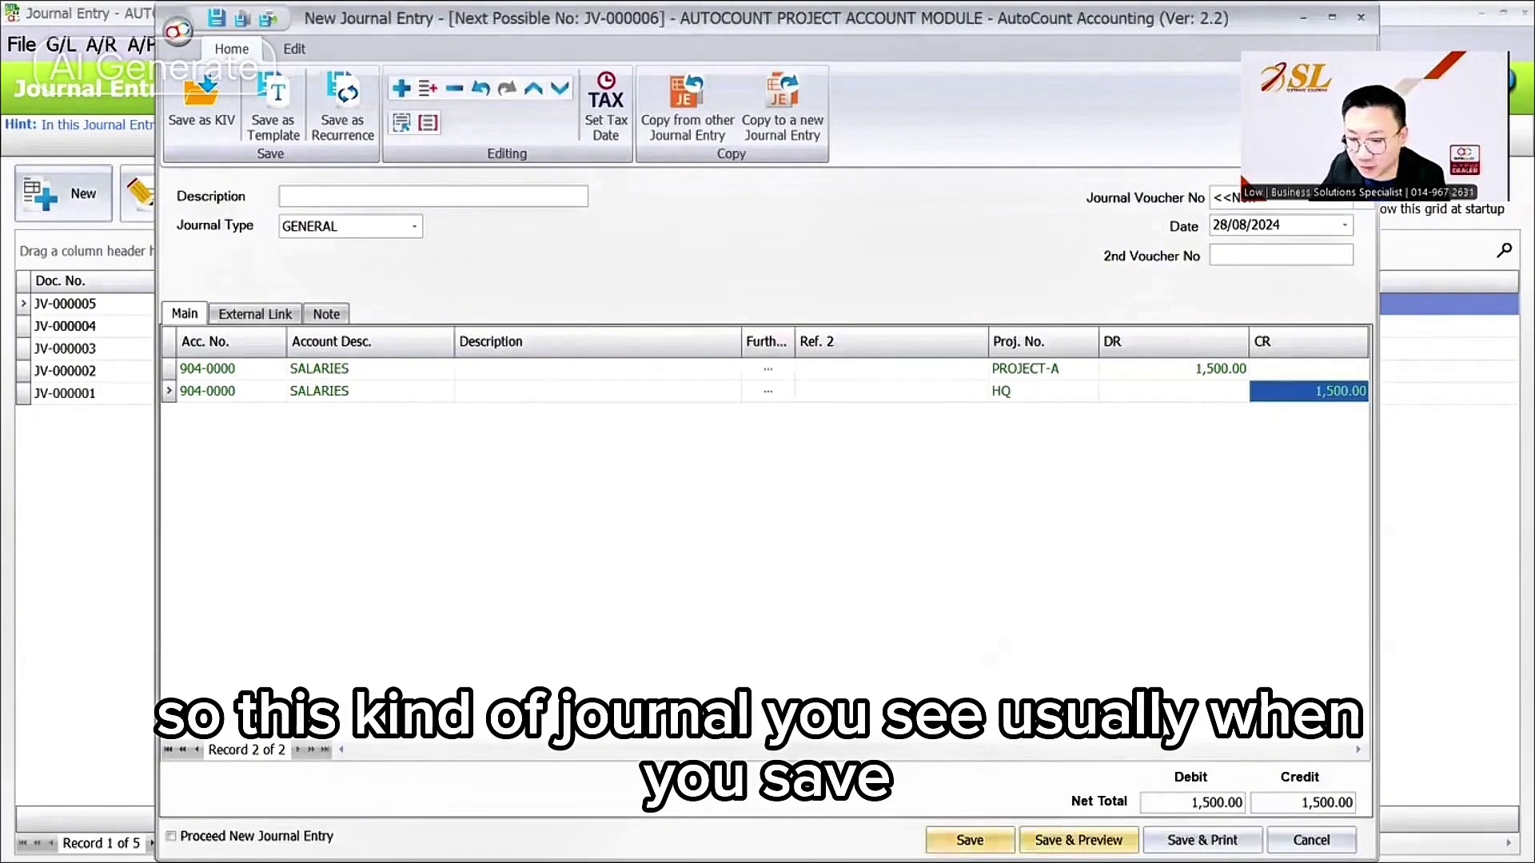
left_click(970, 841)
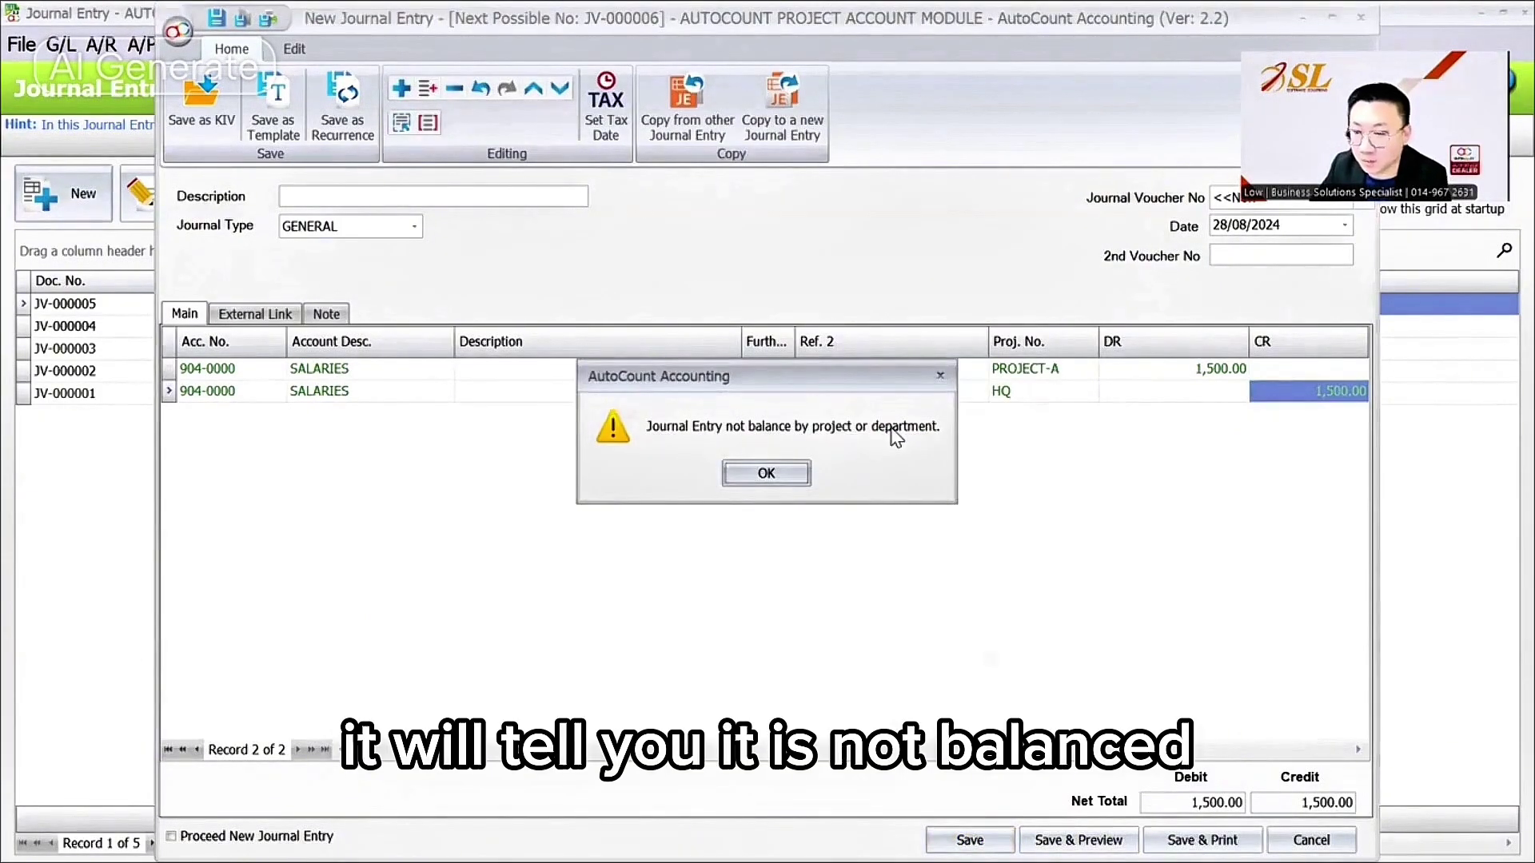
left_click(747, 472)
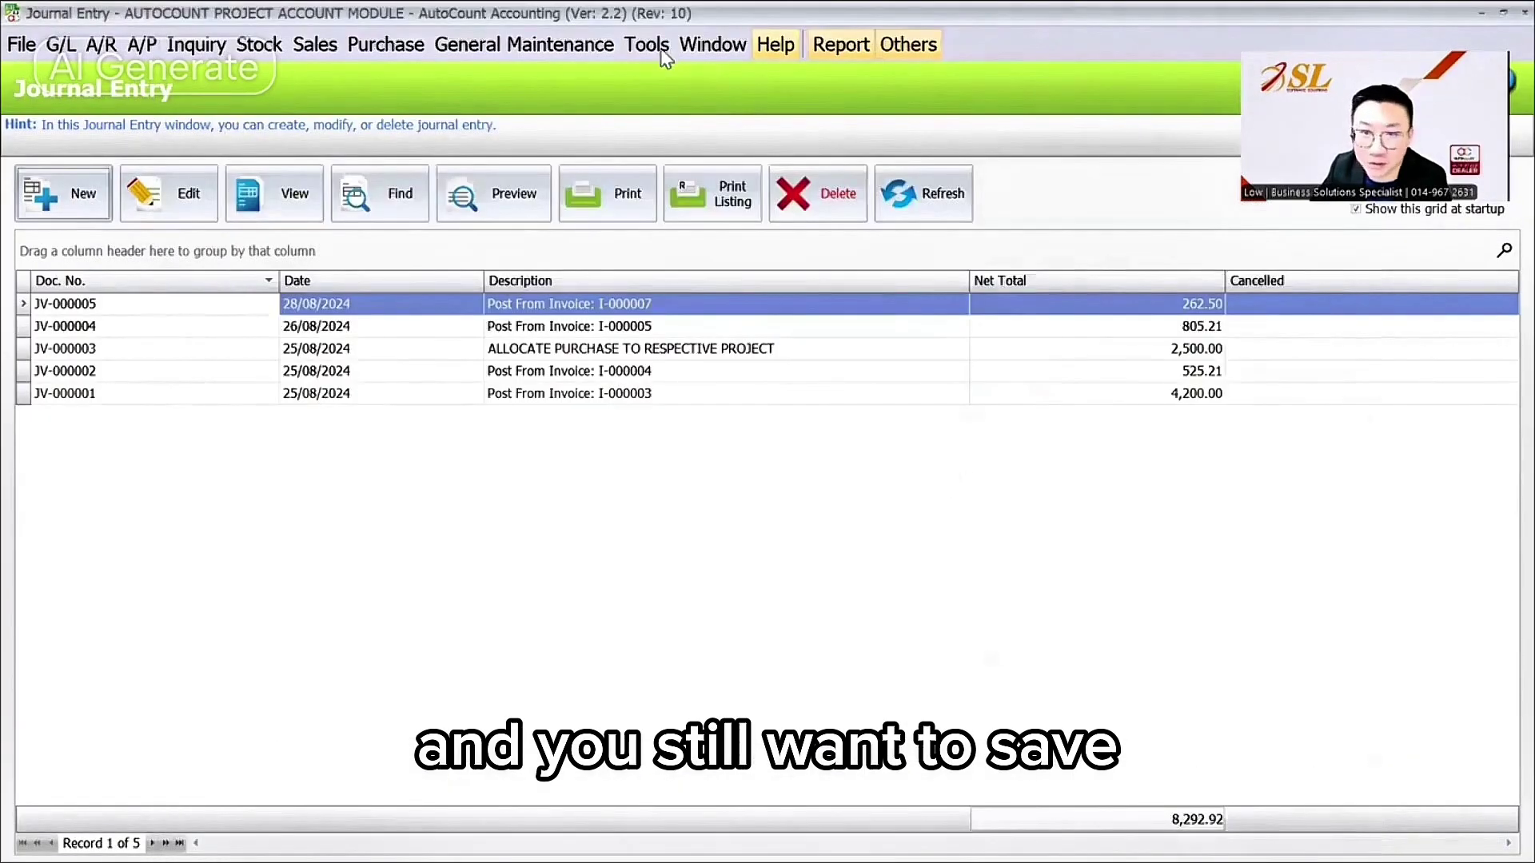
- Enable "Allow Not Balance By Project and Department in Journal Entry" in the G/L Posting options and apply it
left_click(646, 44)
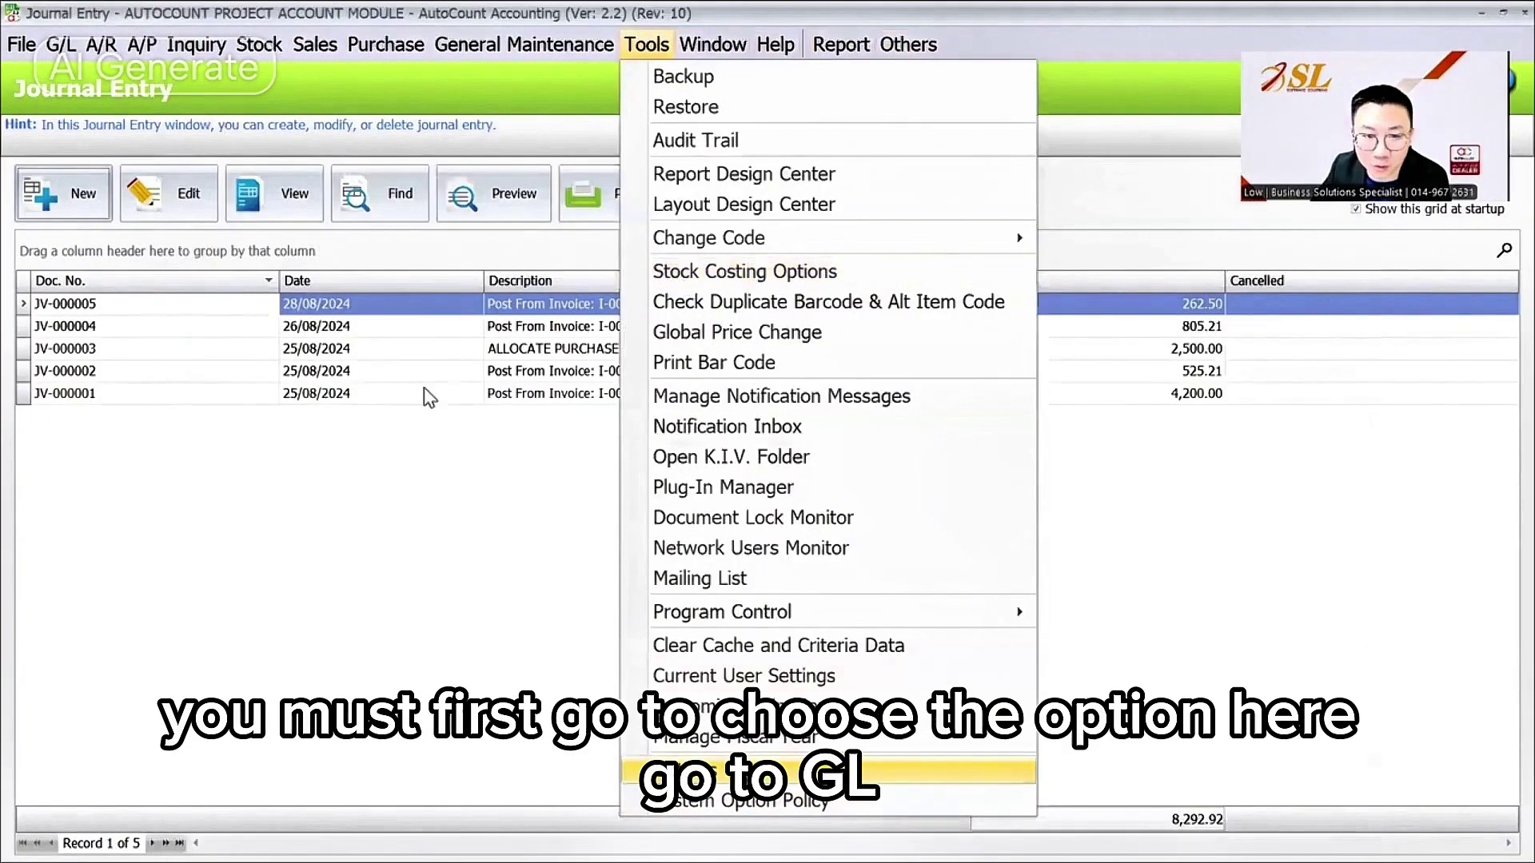
left_click(759, 771)
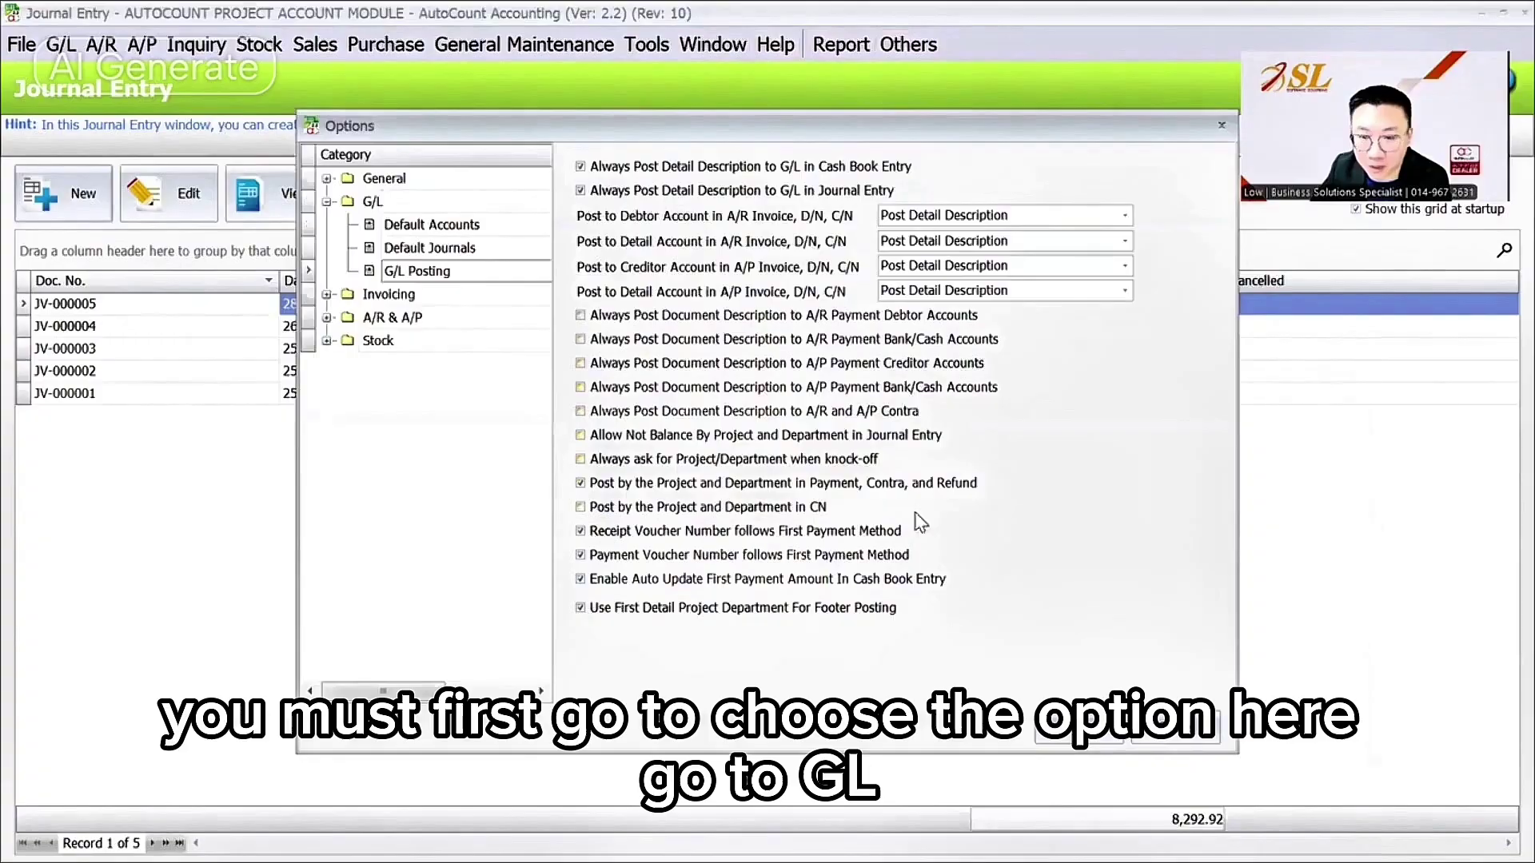
left_click(651, 437)
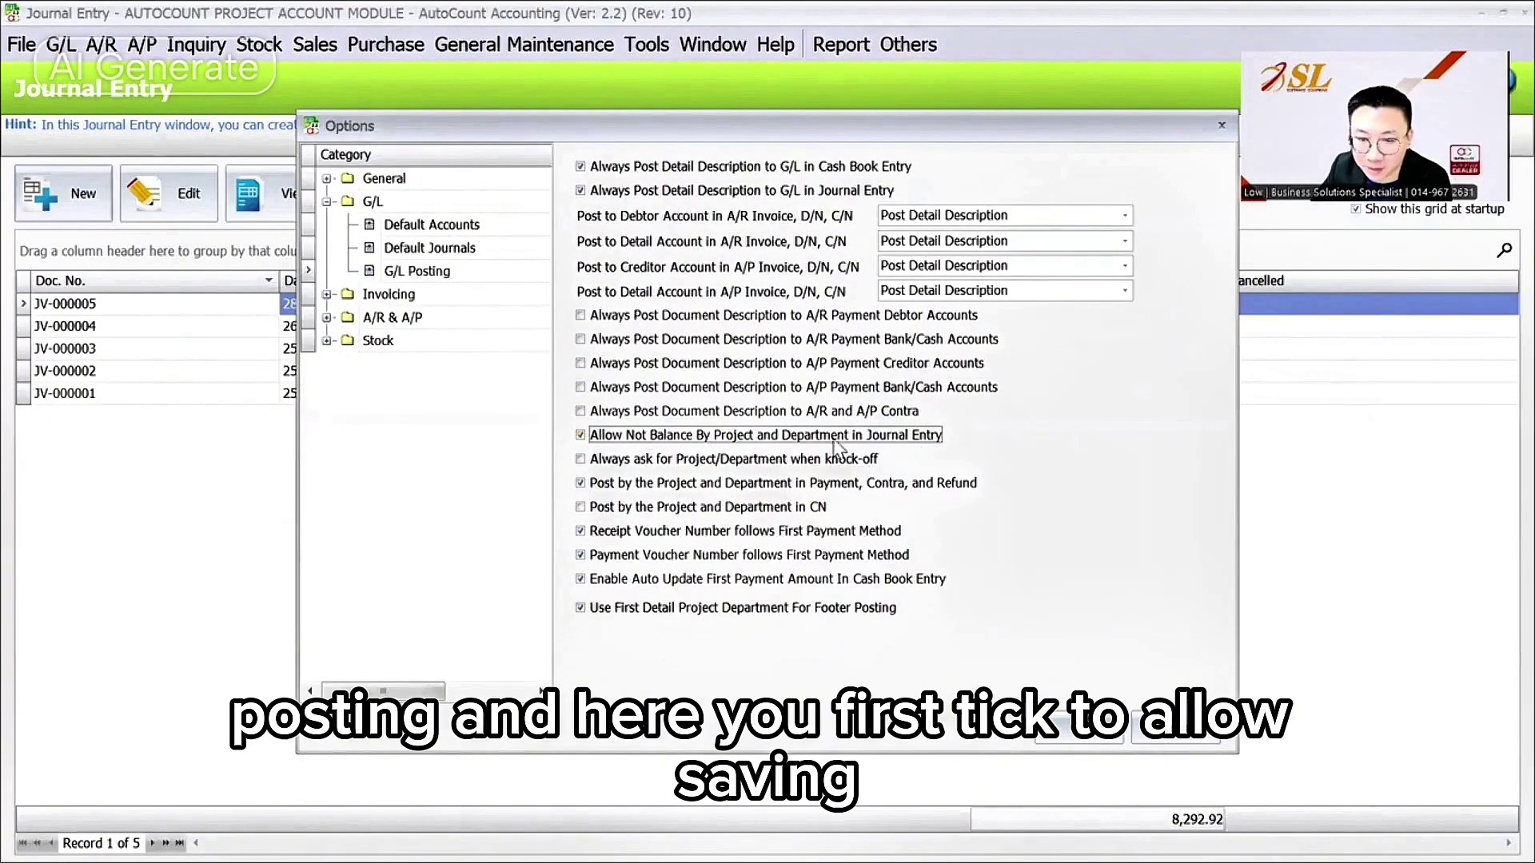
left_click(1059, 729)
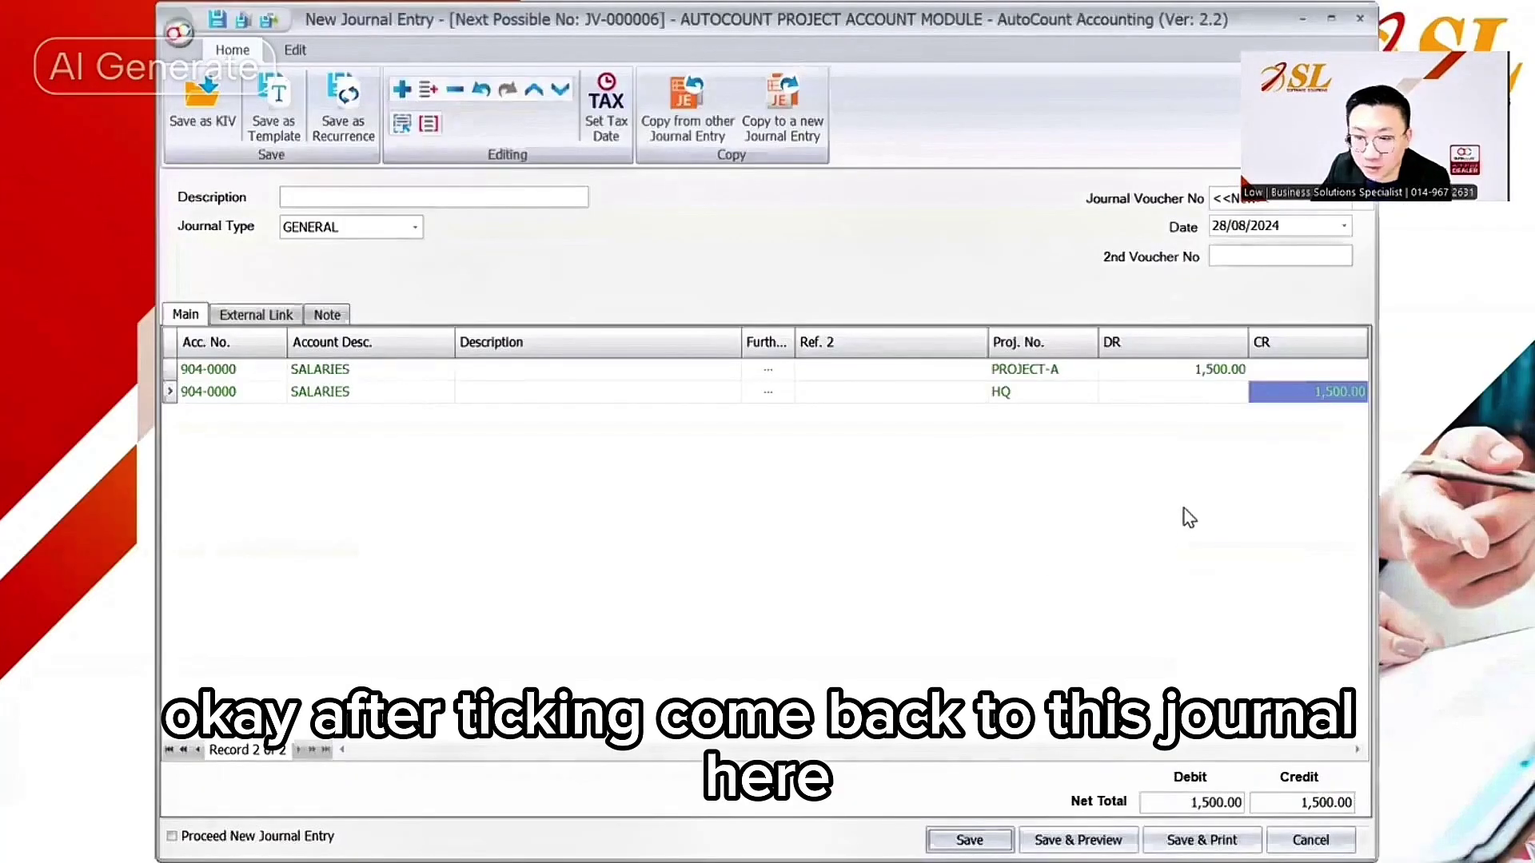
- Return to the open salary journal entry, try to save it again, and cancel the entry
left_click(1183, 516)
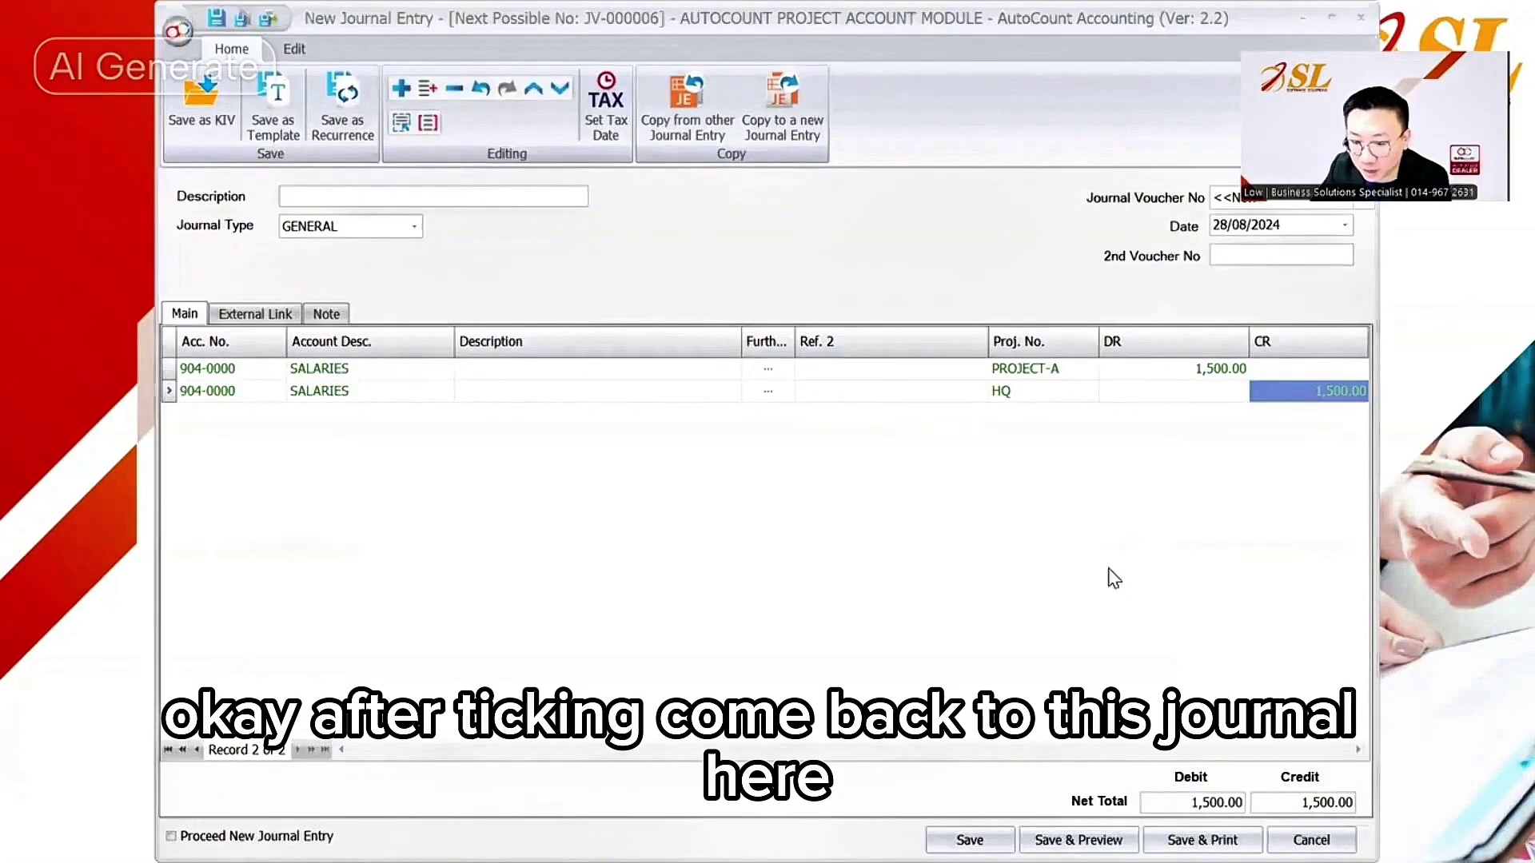
left_click(965, 839)
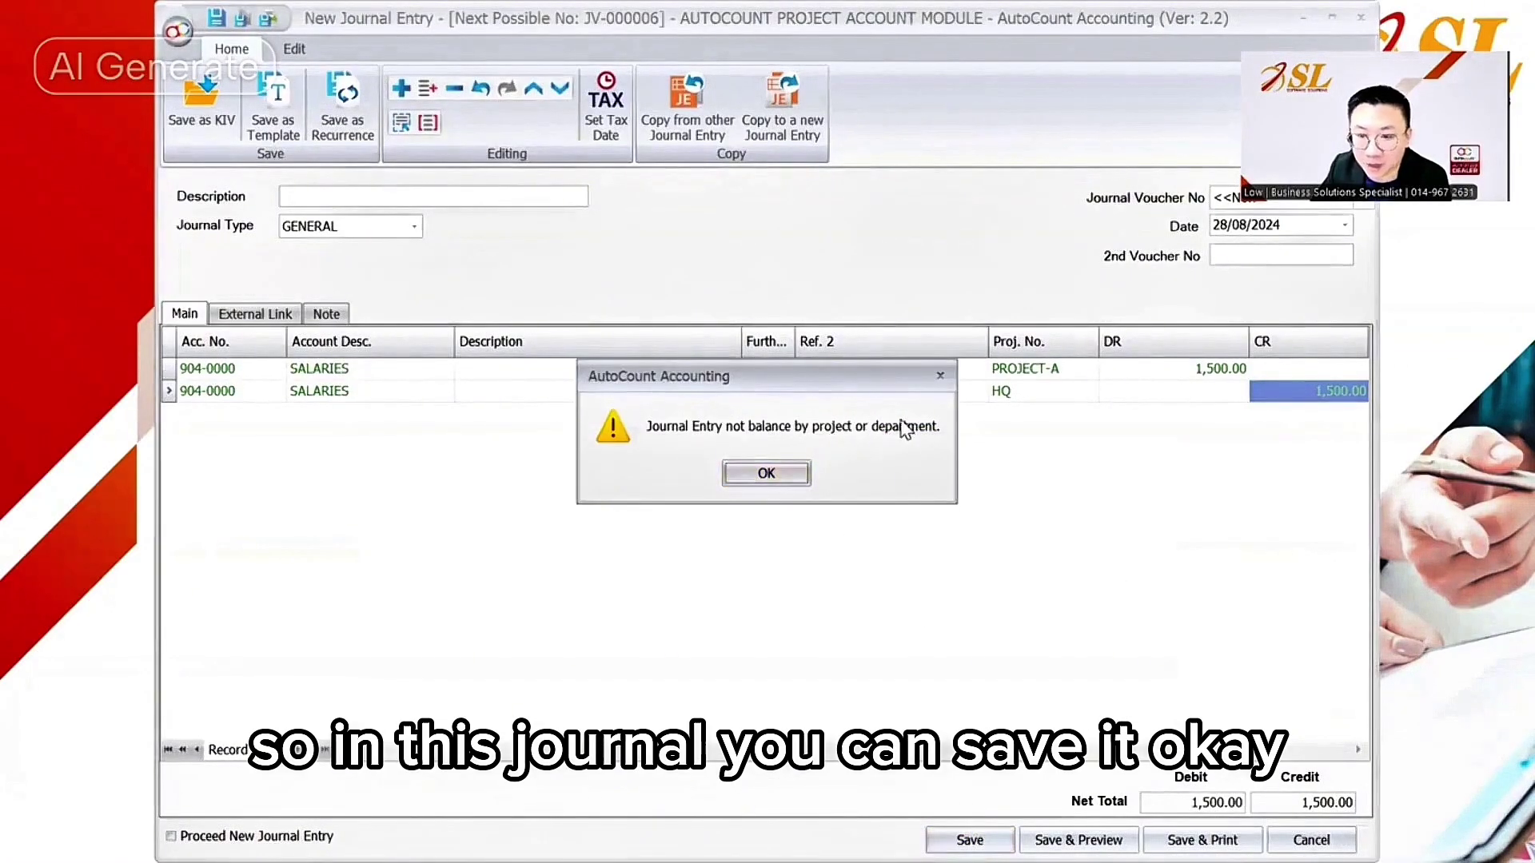
left_click(802, 480)
left_click(1311, 839)
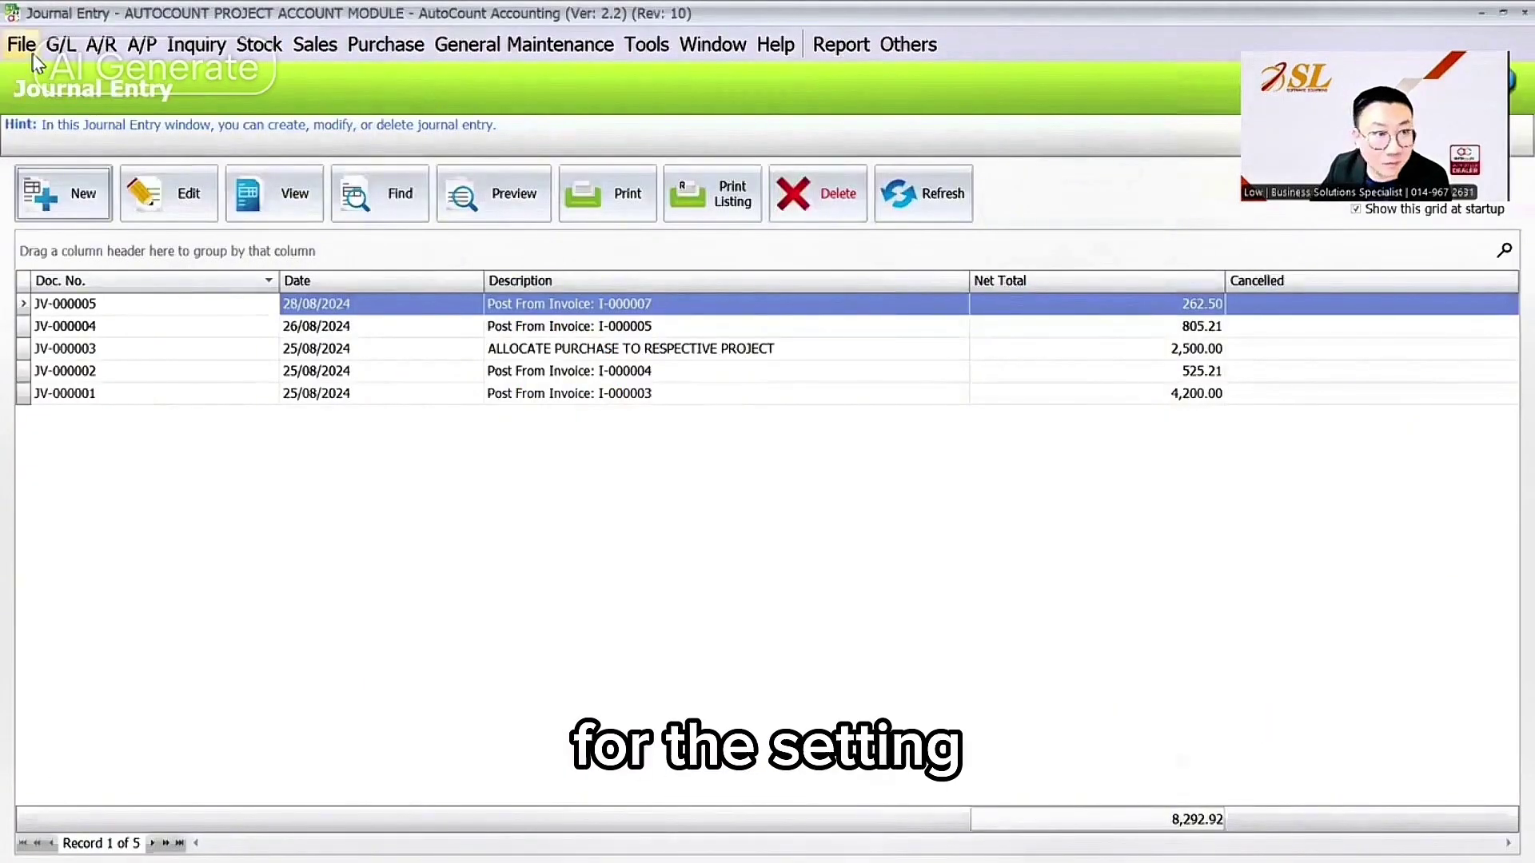
- Log in again to the AUTOCOUNT PROJECT ACCOUNT MODULE account book with the ADMIN user
left_click(21, 44)
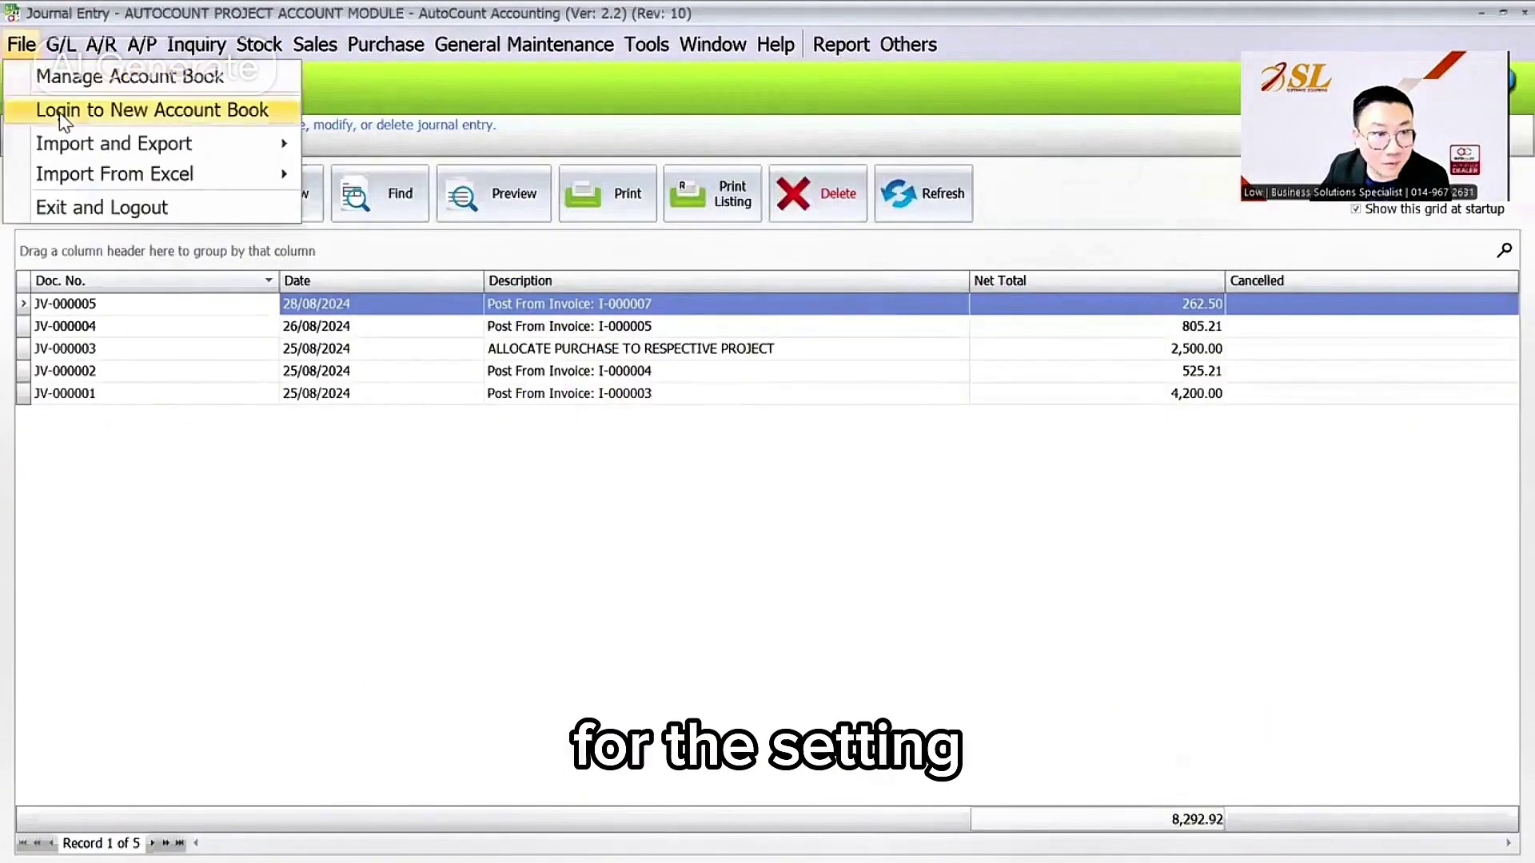
left_click(59, 112)
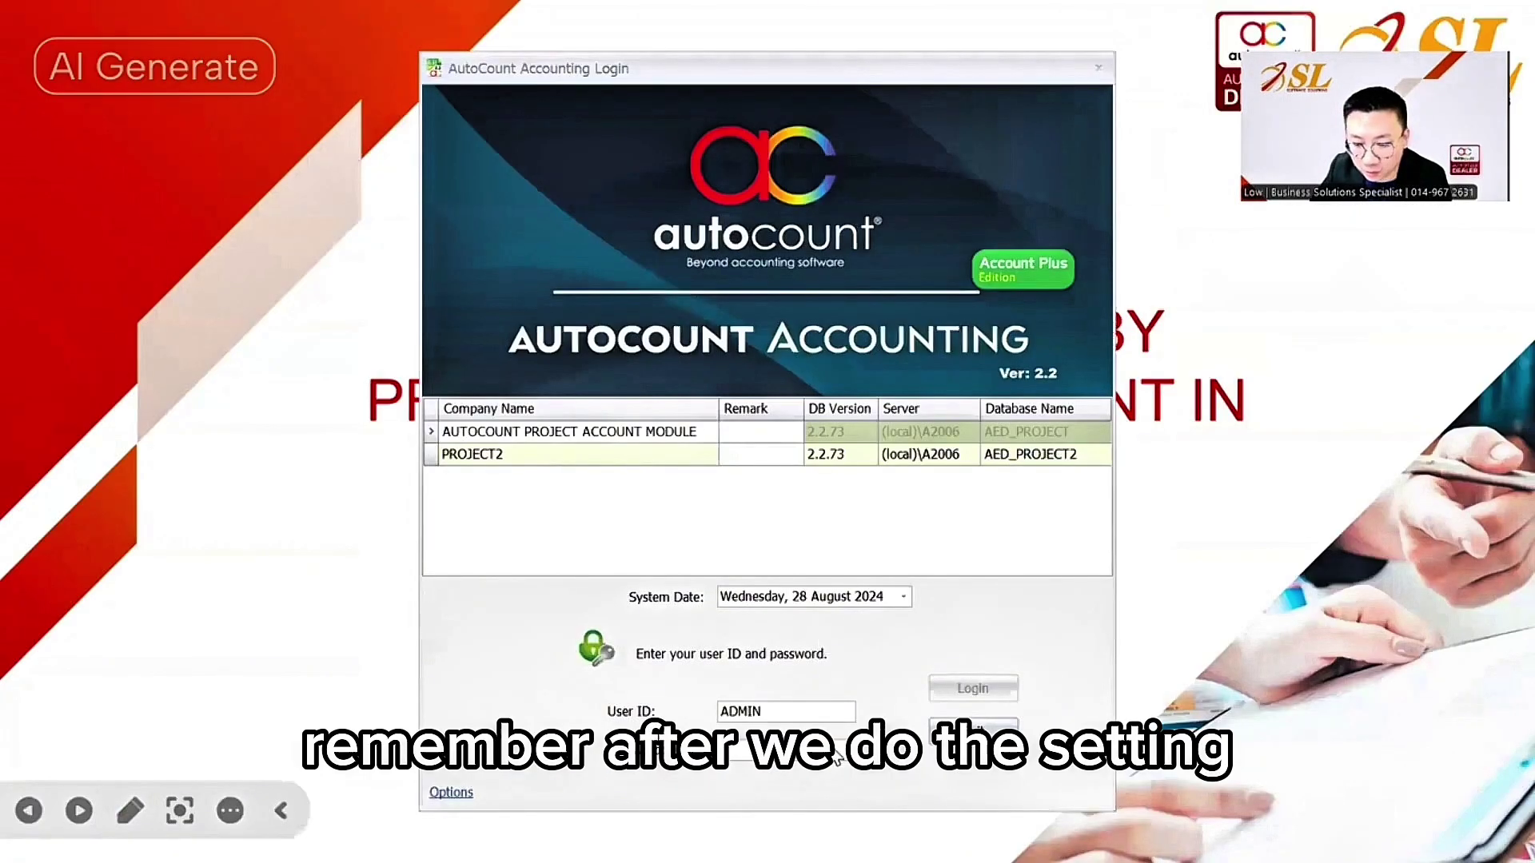
key("Return")
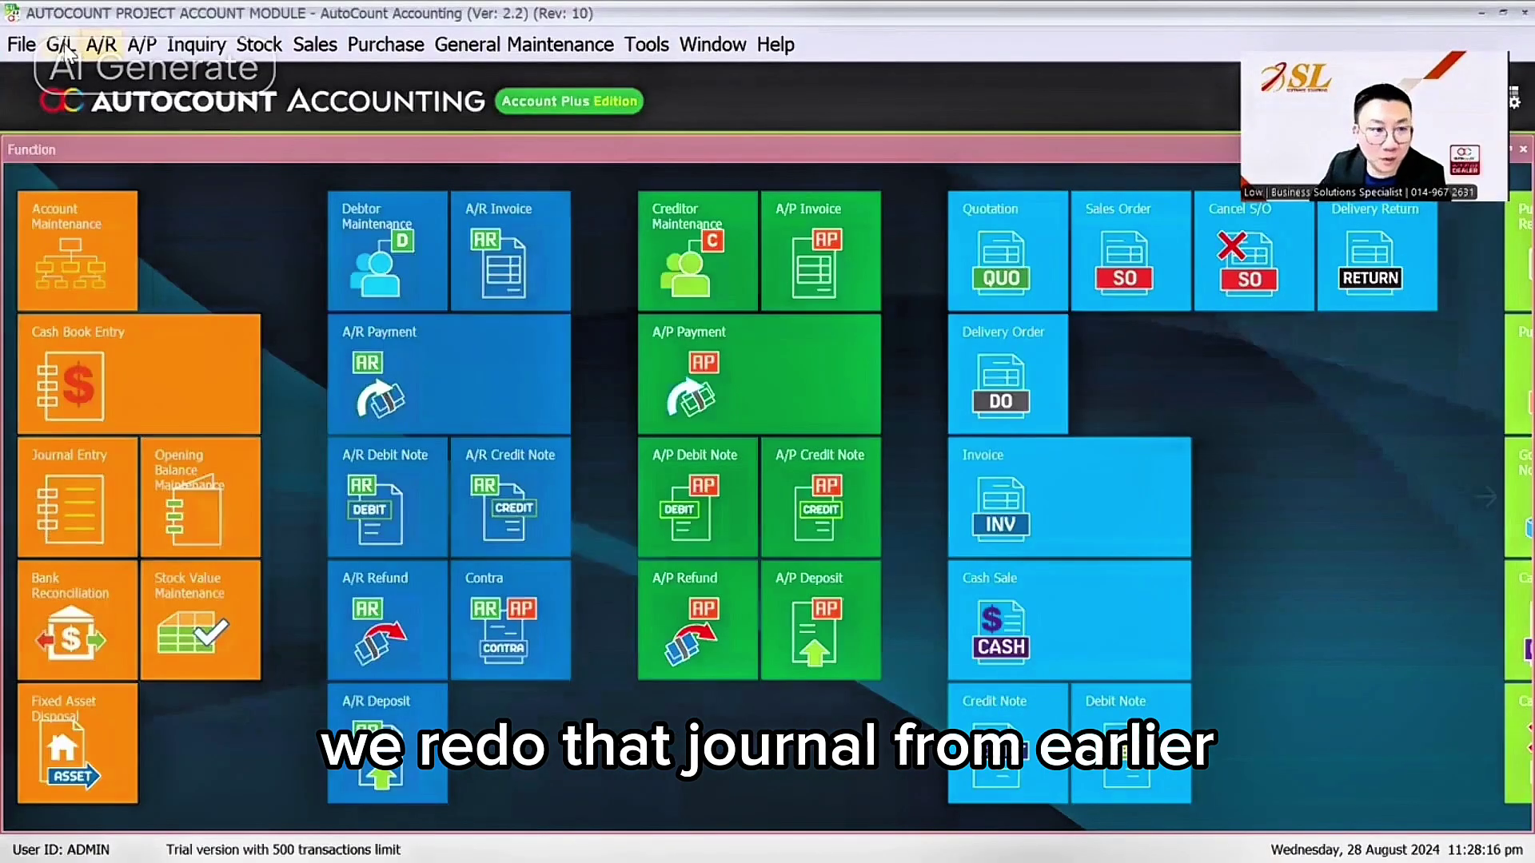
- Start a new journal entry with two SALARIES lines, assigning PROJECT-A to the first and HQ to the second
left_click(61, 44)
left_click(128, 137)
left_click(100, 208)
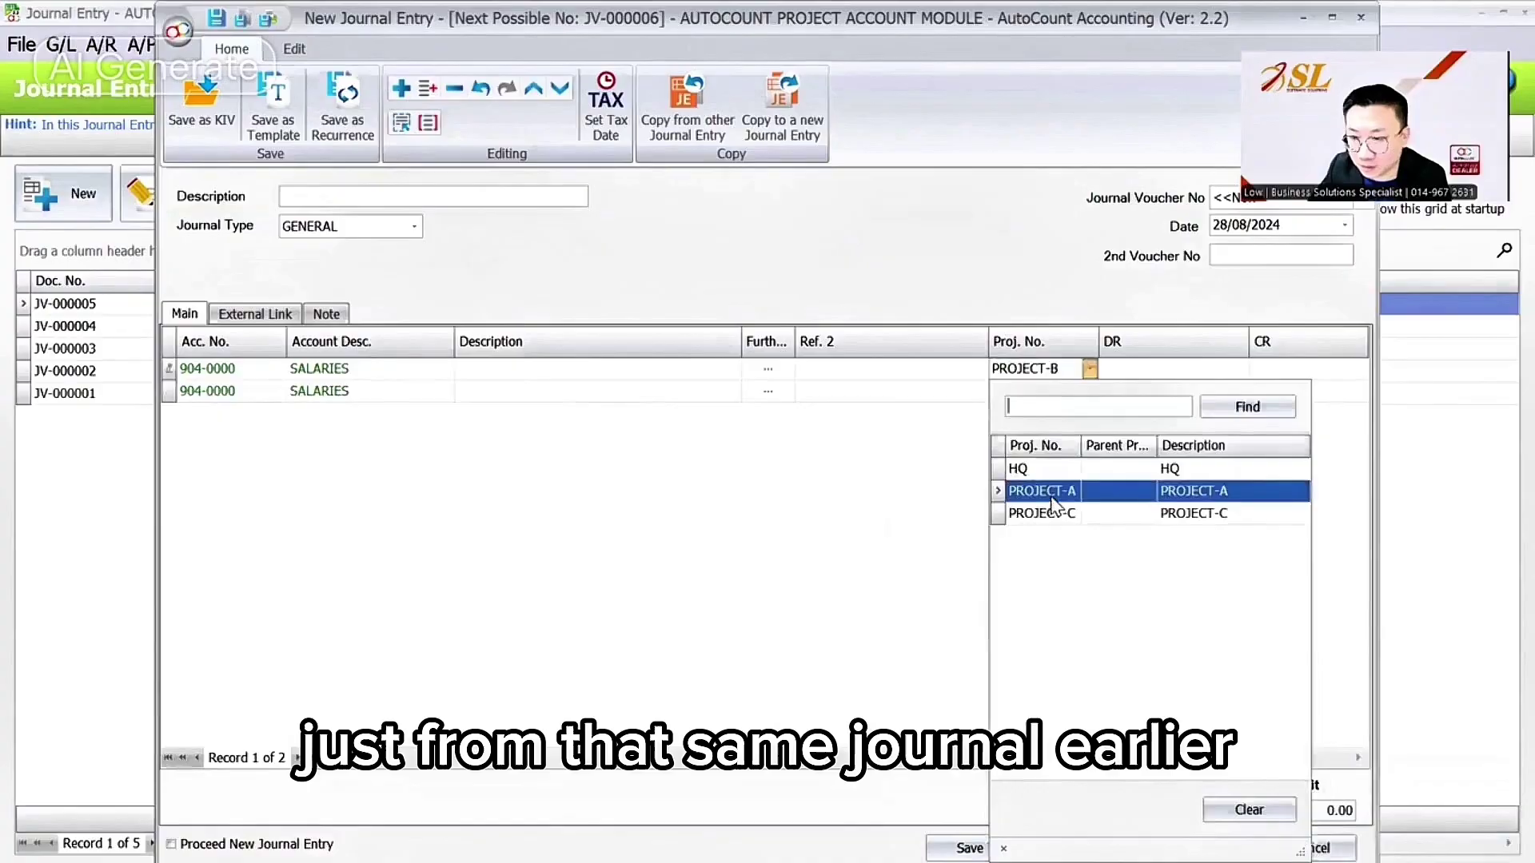
left_click(1052, 394)
left_click(1052, 395)
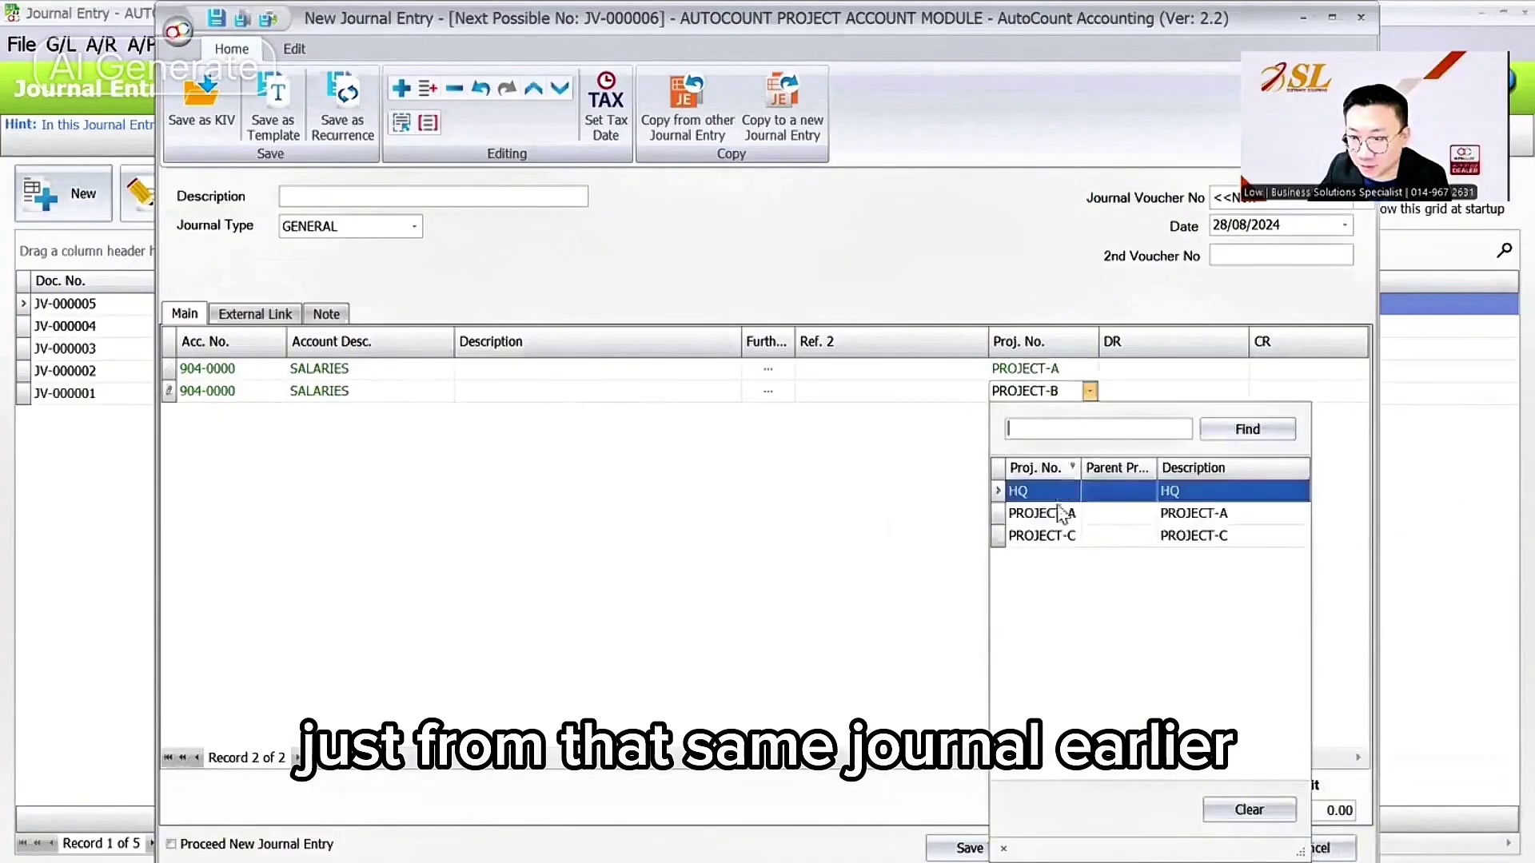
left_click(1061, 493)
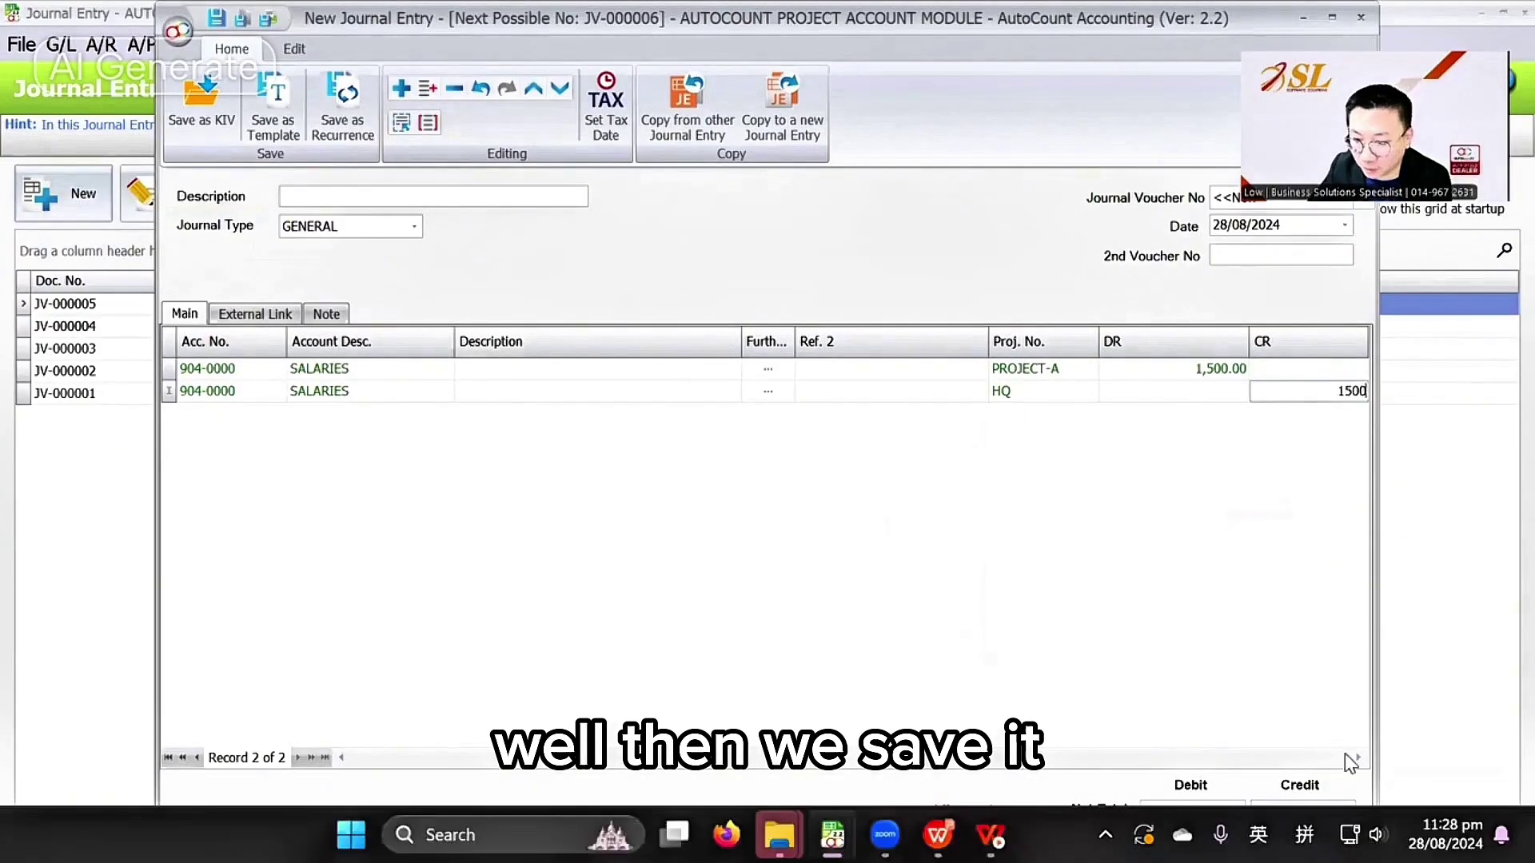
- Save the salary journal with 1,500 debited to PROJECT-A and 1,500 credited to HQ
key("super")
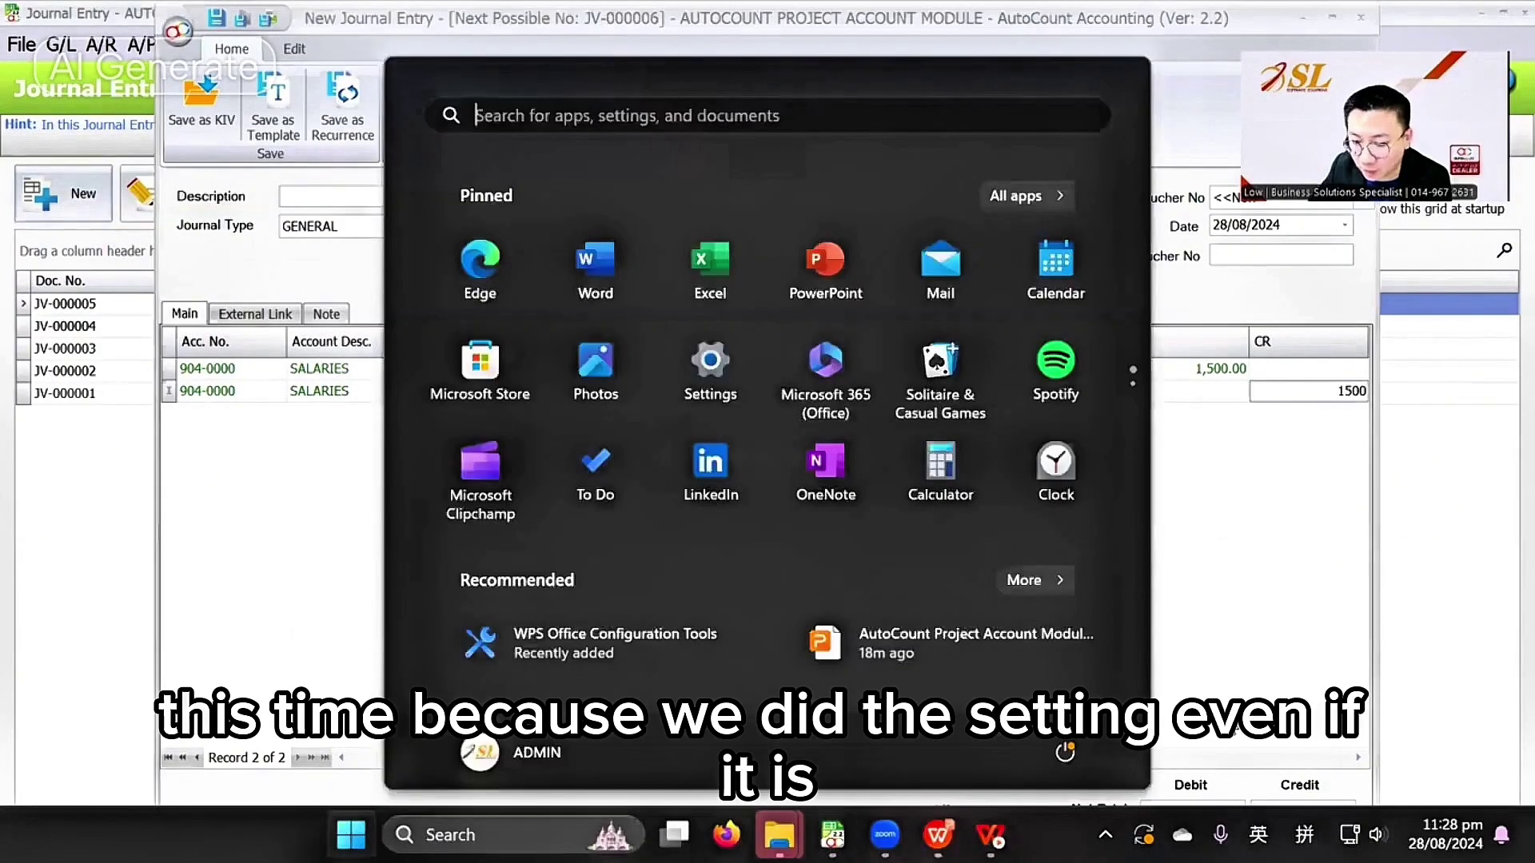
key("super")
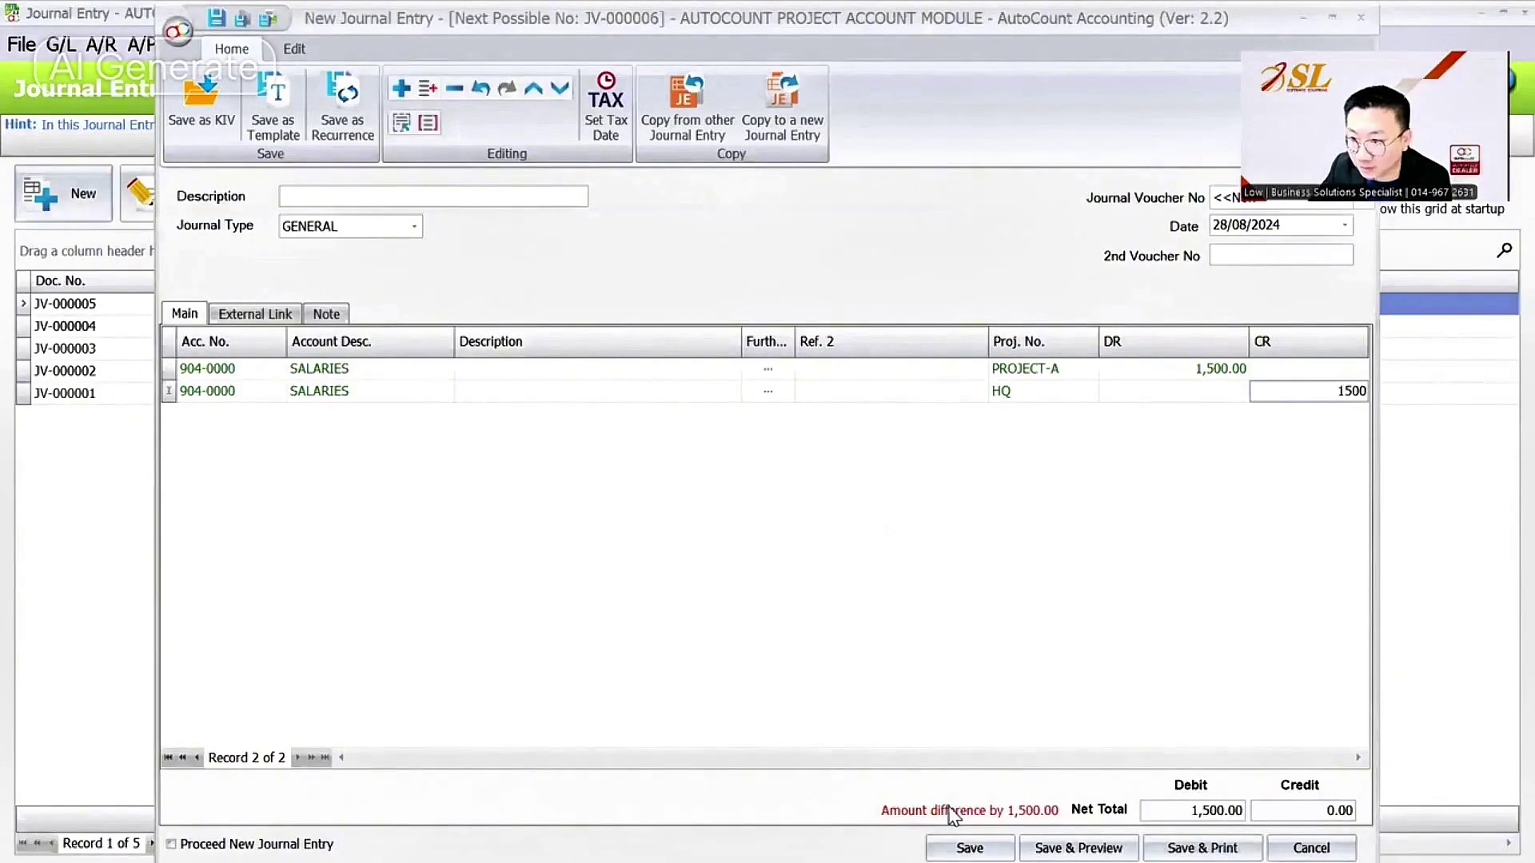
left_click(969, 847)
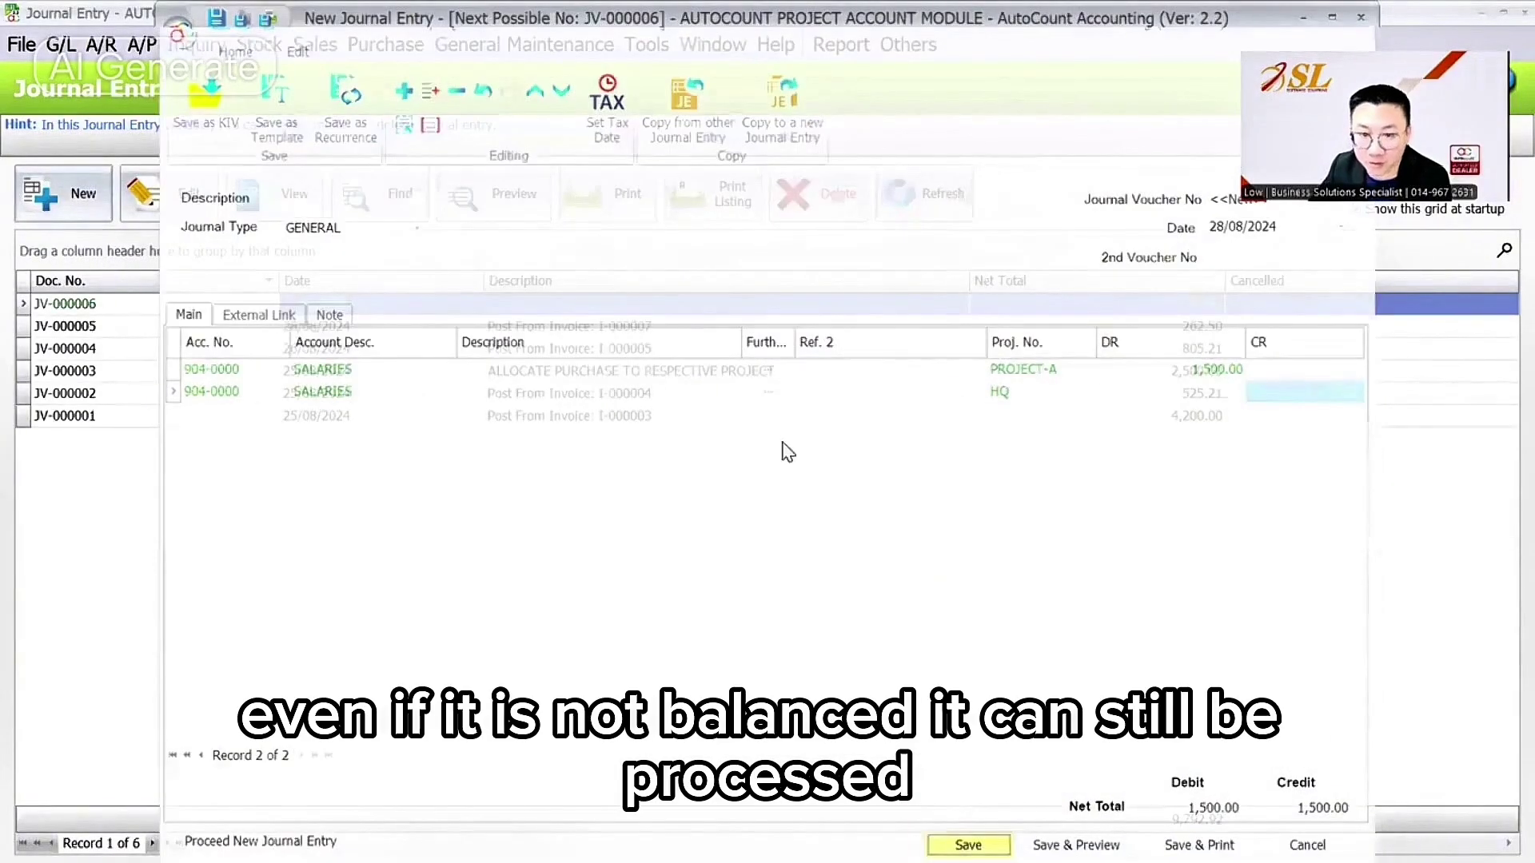
- Switch to the presentation and advance past the slide on unbalanced journal entries
mouse_move(832, 834)
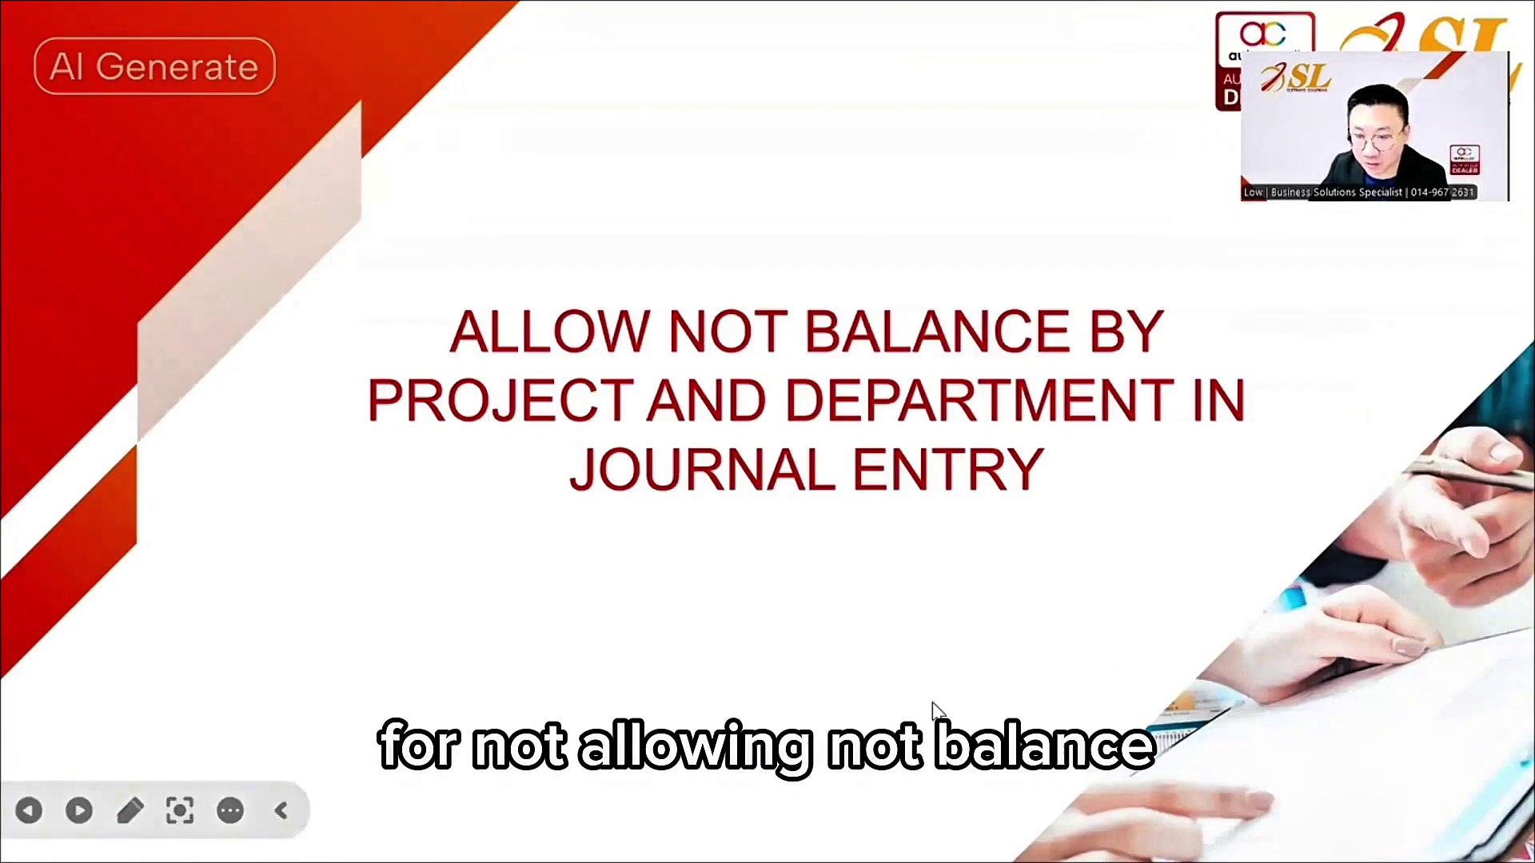
left_click(79, 811)
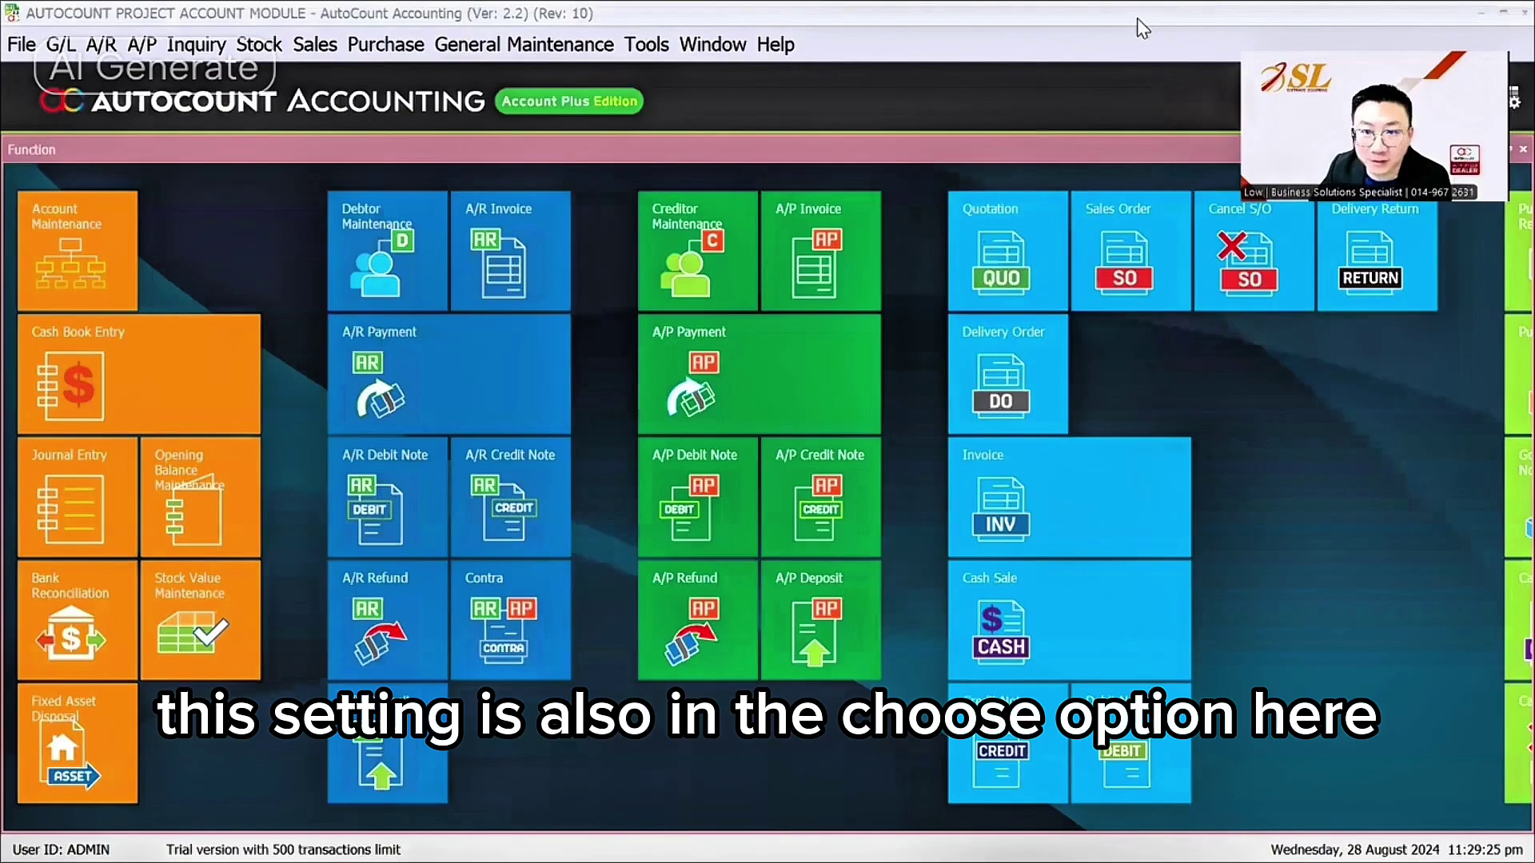
- In the G/L Posting options, disable "Post by the Project and Department in Payment, Contra, and Refund" and "Use First Detail Project Department For Footer Posting"
left_click(663, 47)
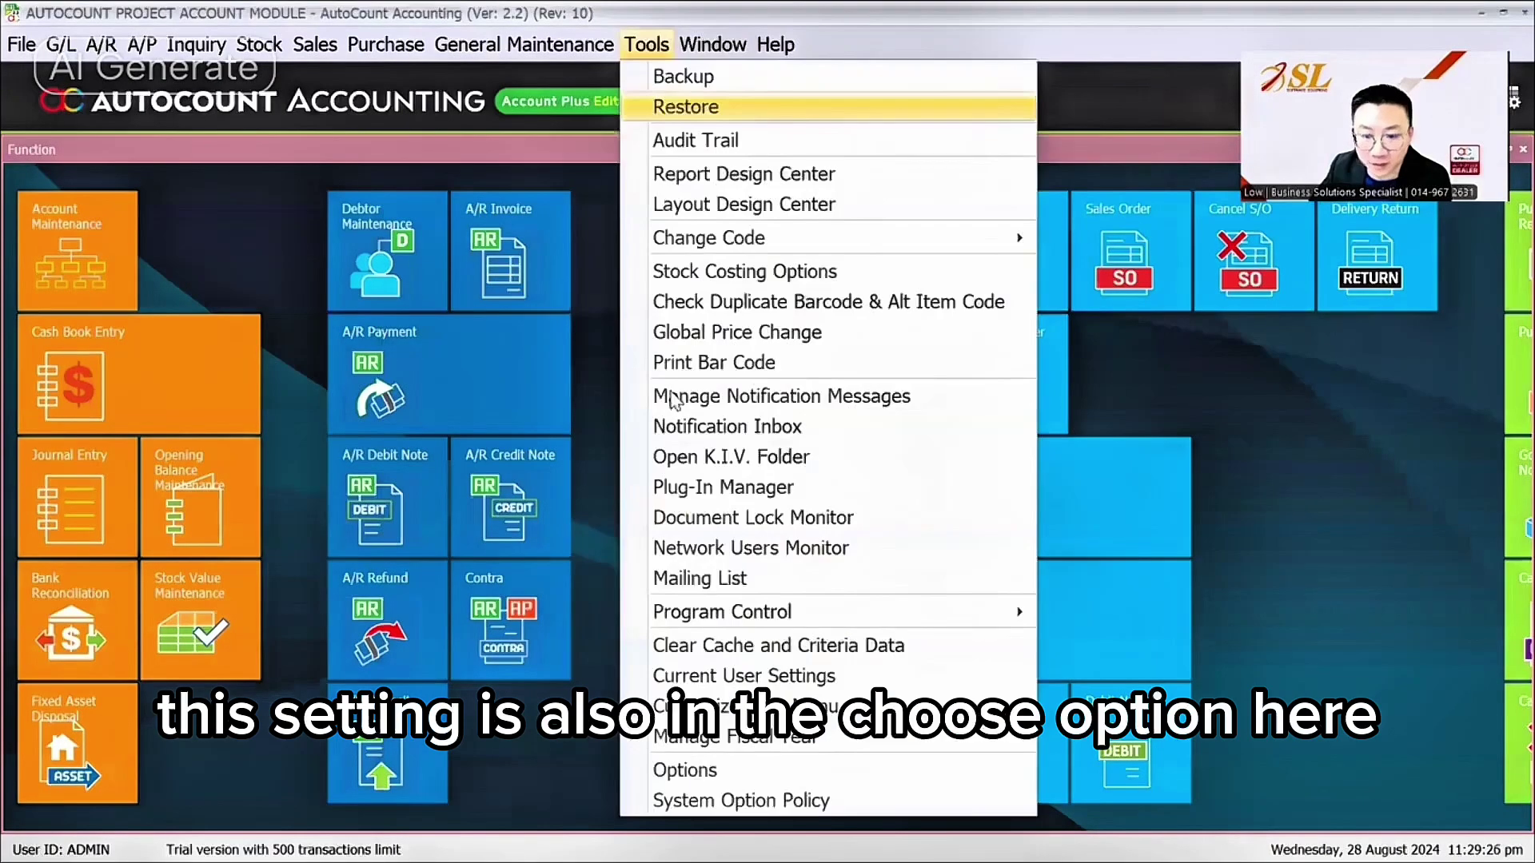
left_click(686, 770)
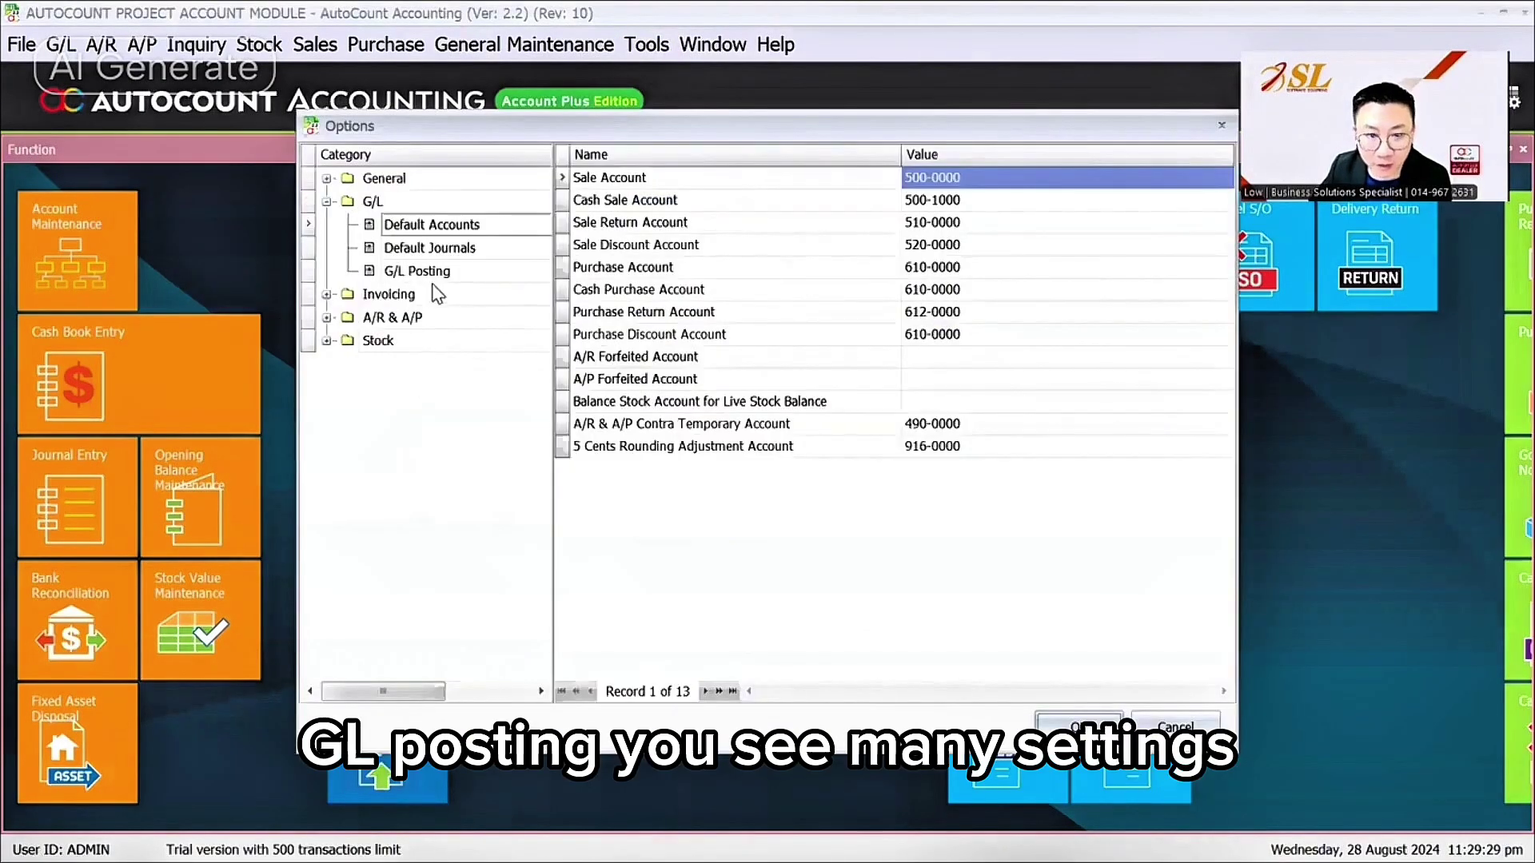
left_click(432, 282)
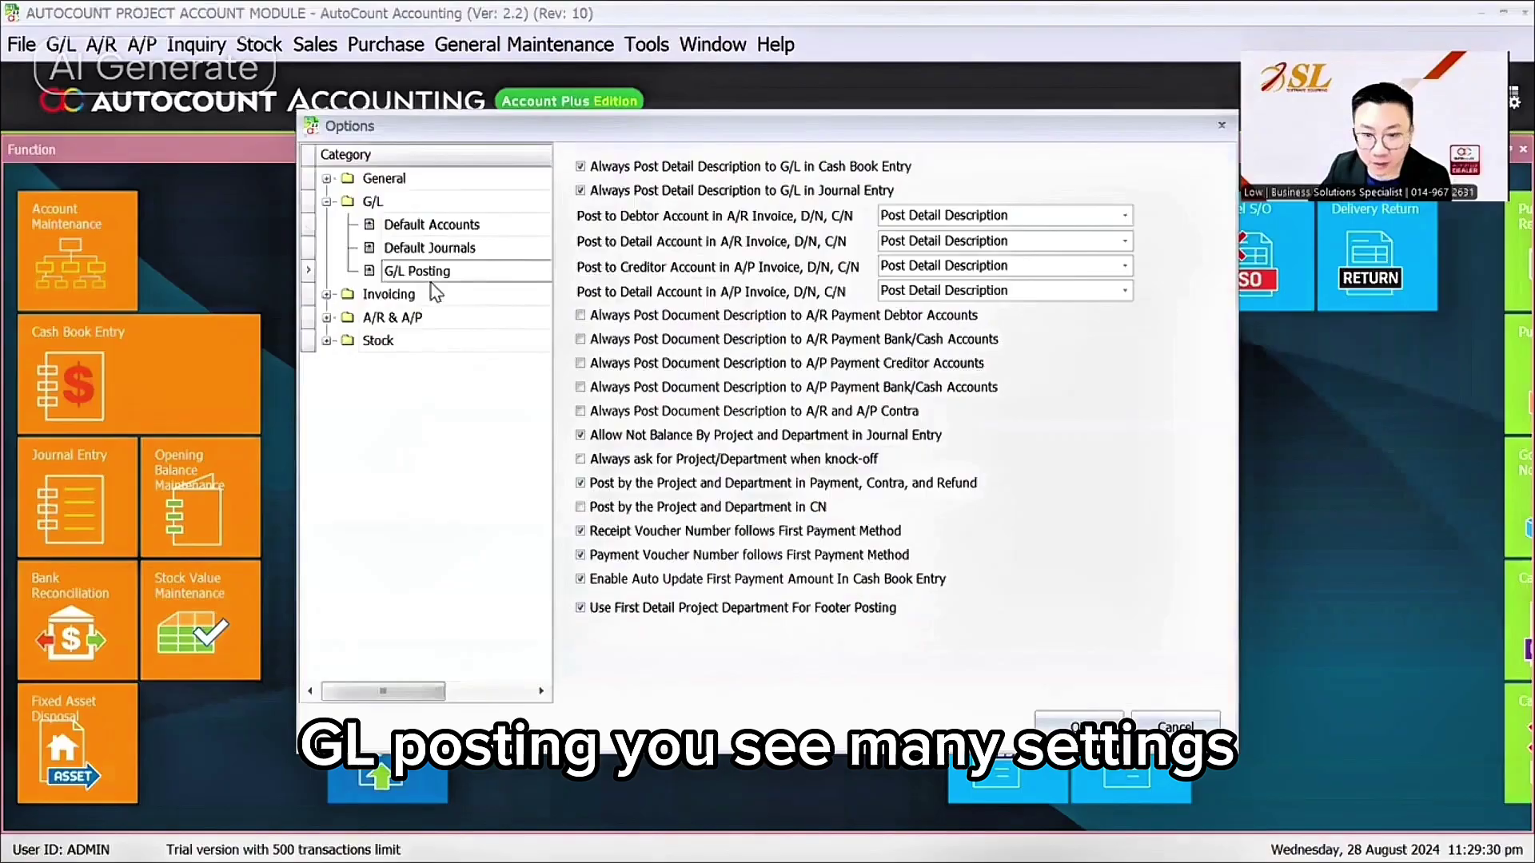
left_click(684, 485)
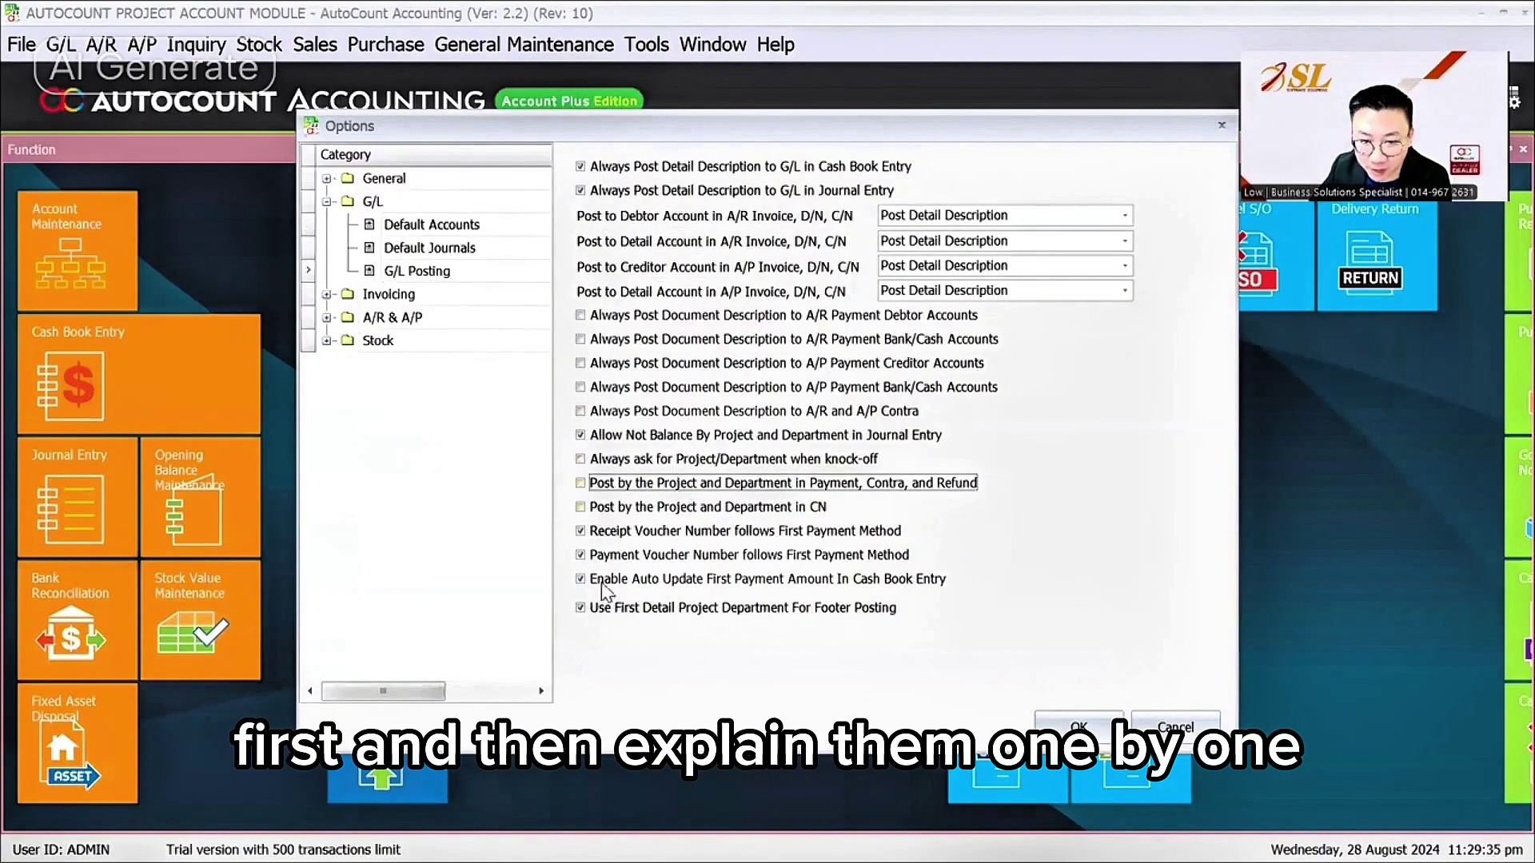
left_click(603, 609)
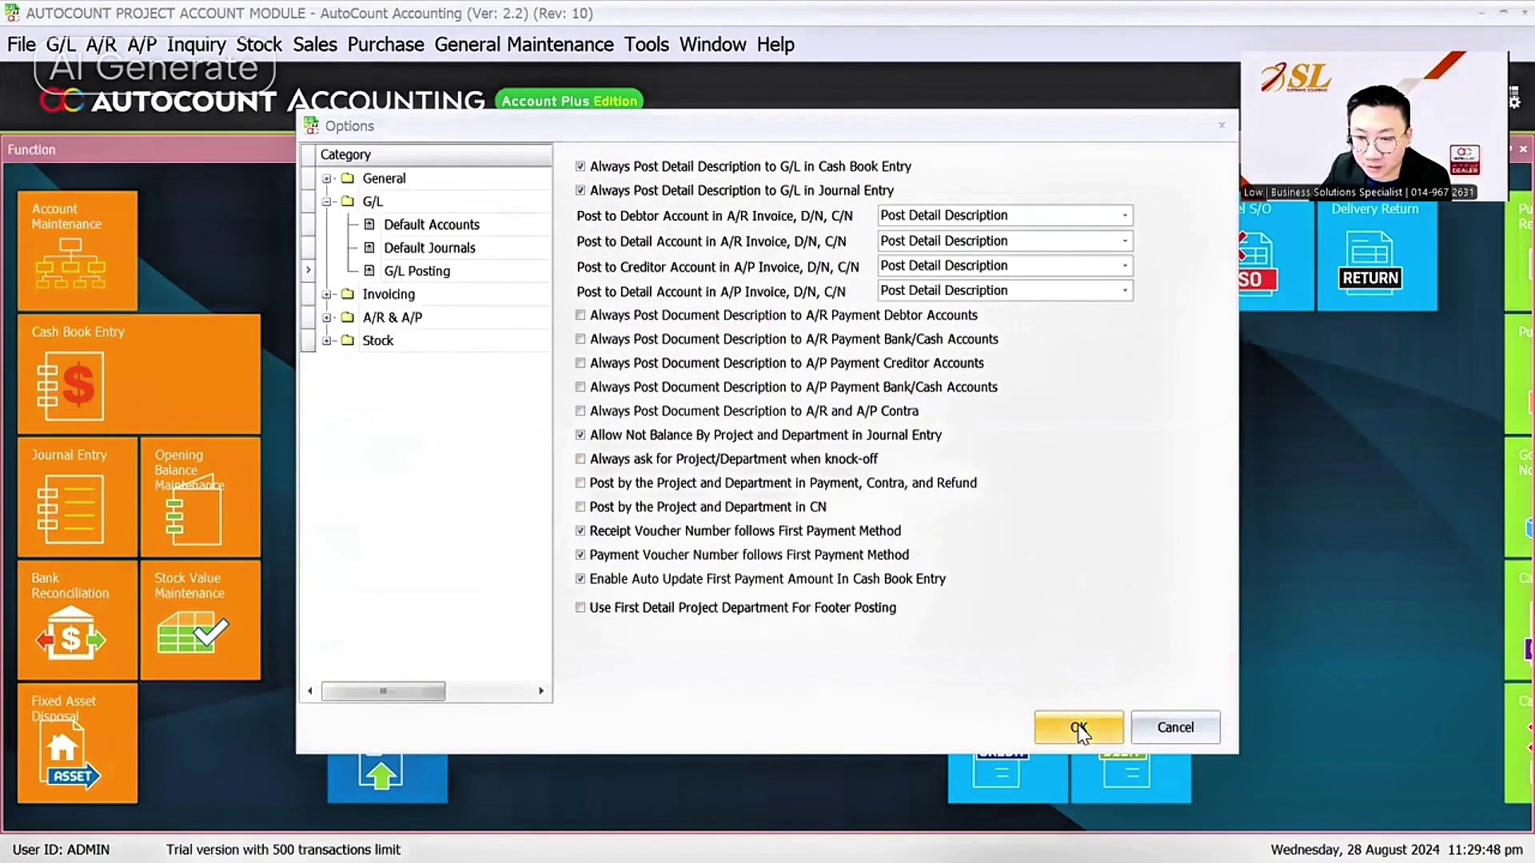
- Enable "Always ask for Project/Department when knock-off" and apply the G/L Posting options
left_click(642, 460)
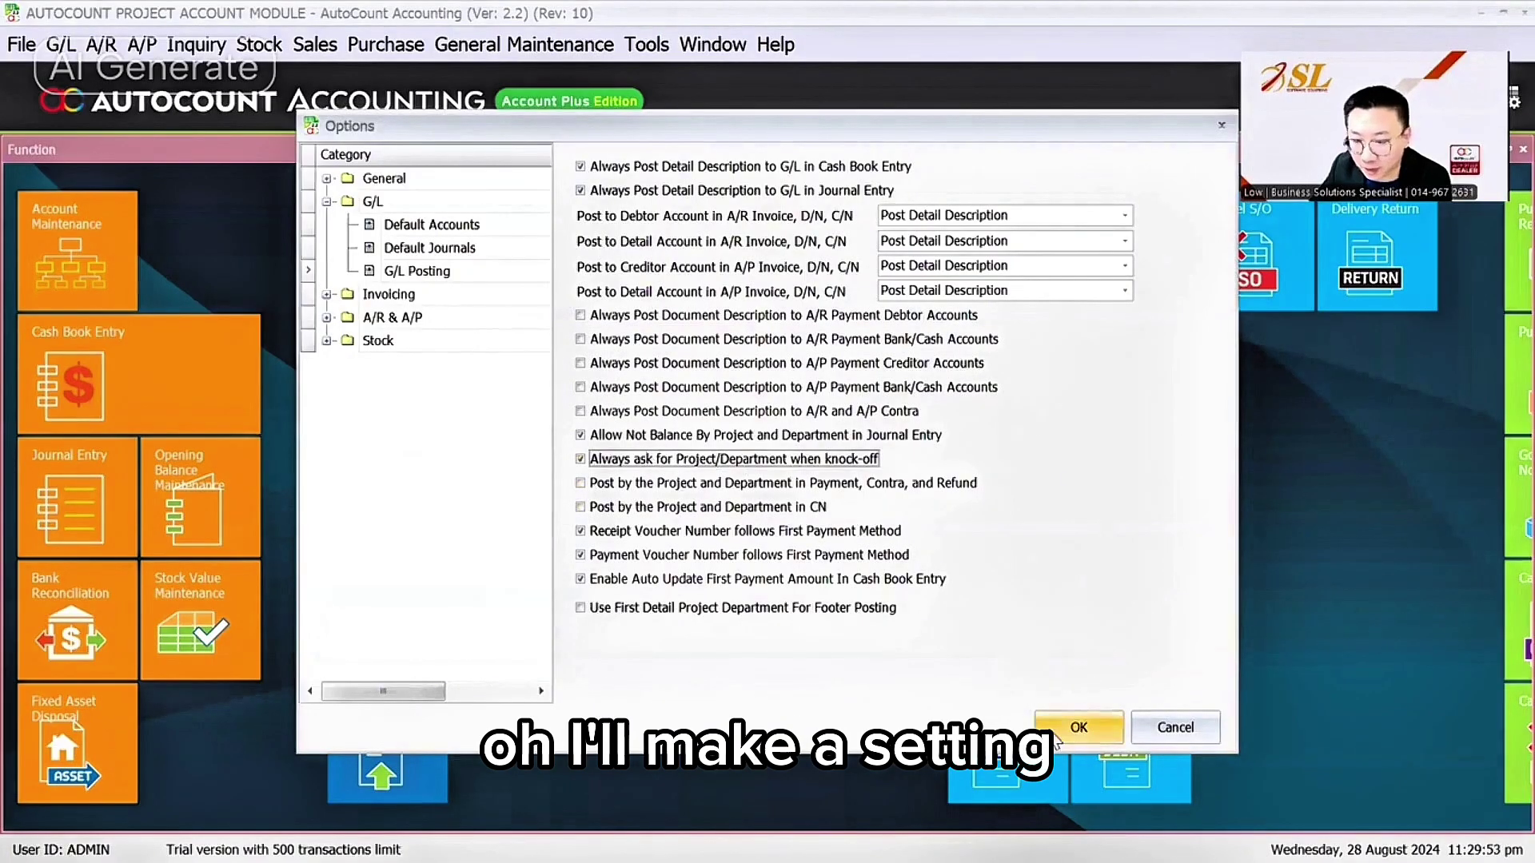
left_click(1079, 726)
- Open A/R Receive Payment and start a new payment
left_click(100, 45)
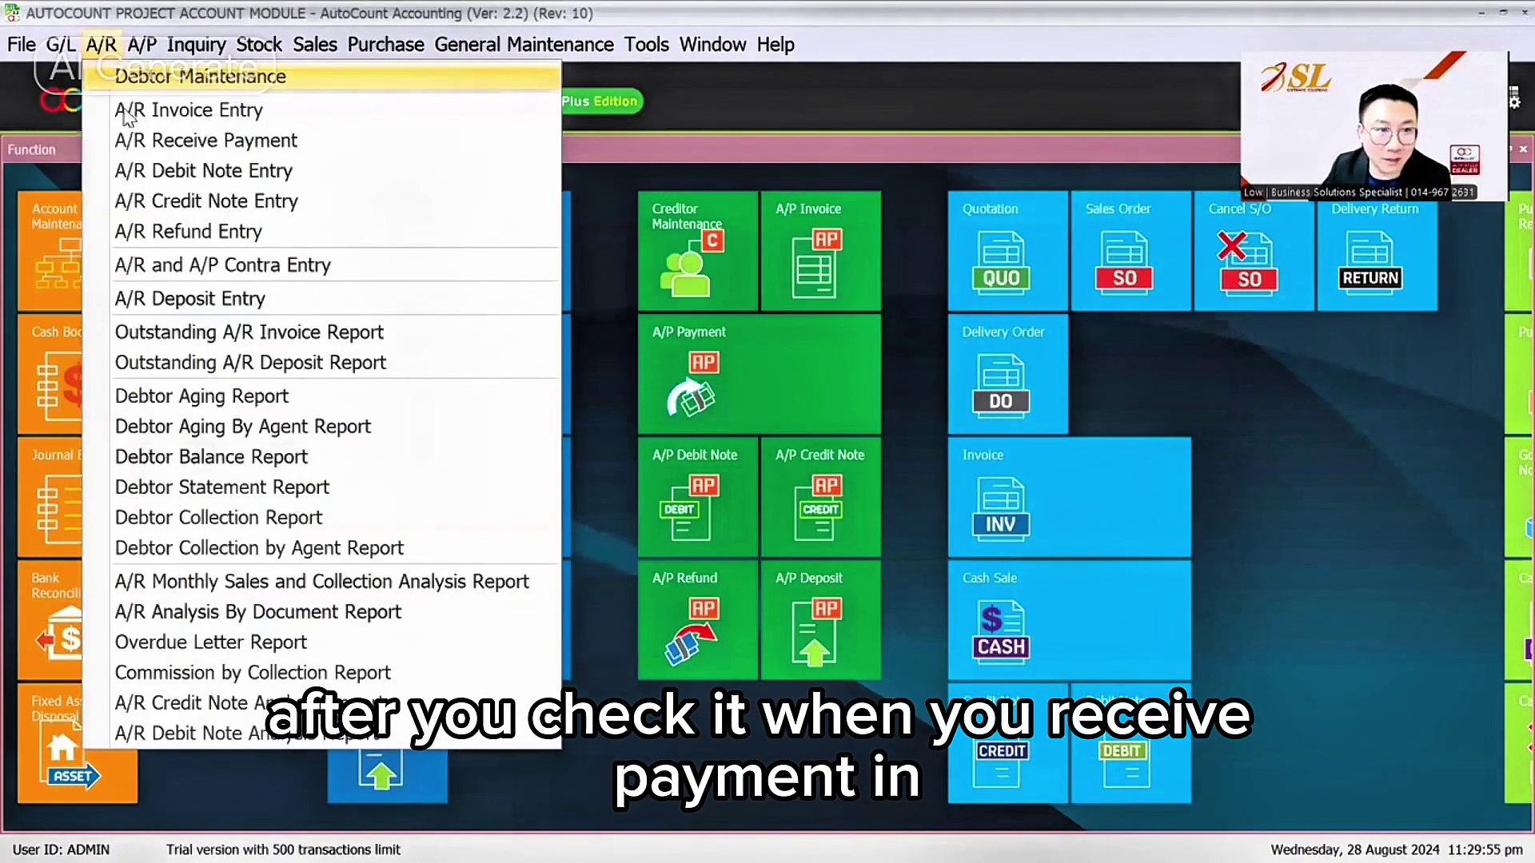
left_click(168, 138)
left_click(66, 201)
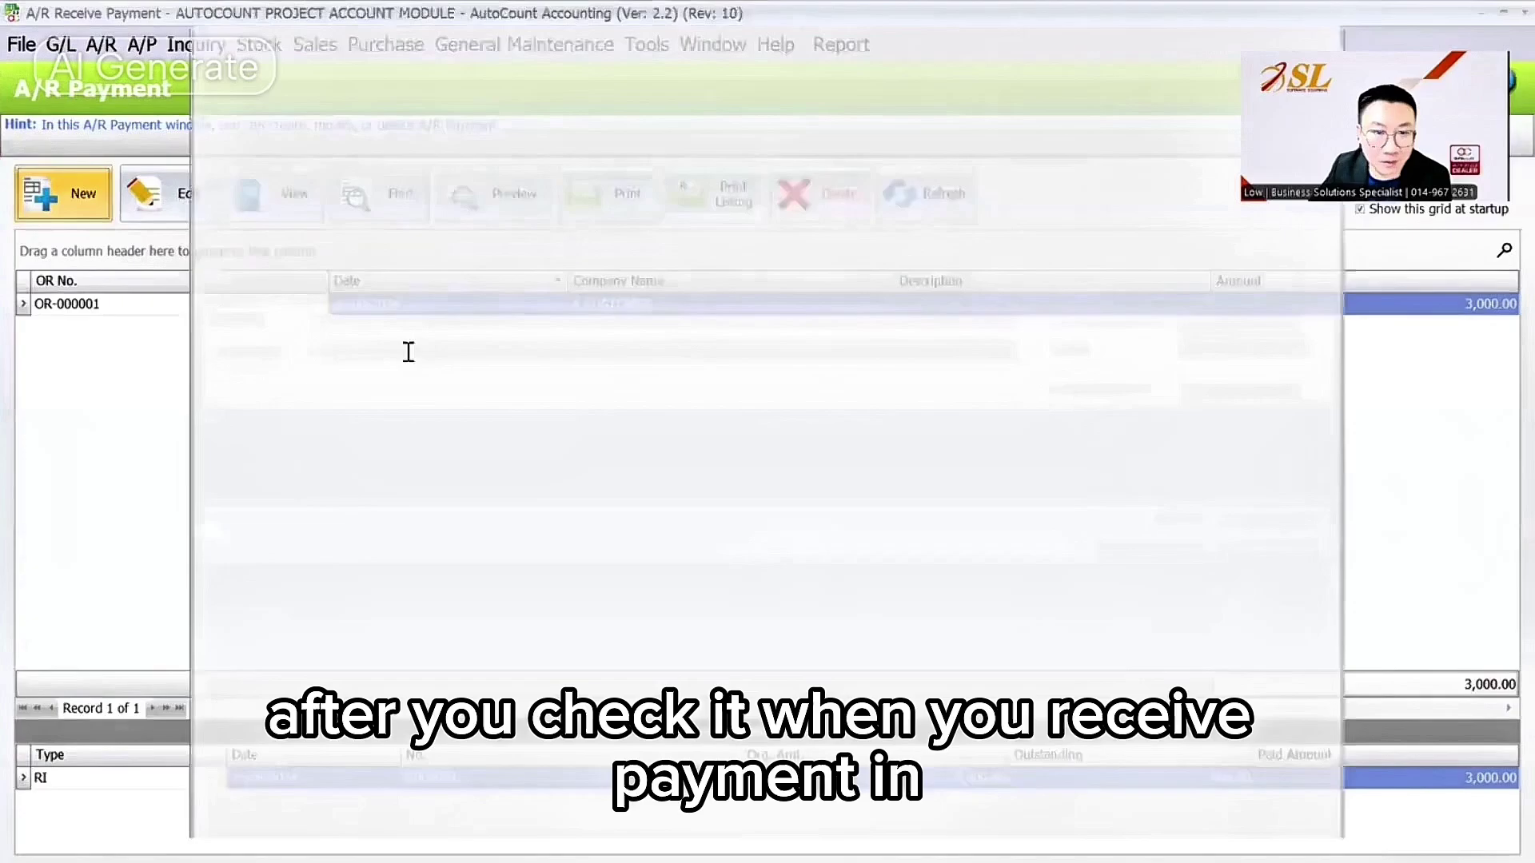
- Fill in the payment for debtor A CUSTOMER with CASH and an amount of 1,500.00, knocking off invoice I-000004
left_click(372, 192)
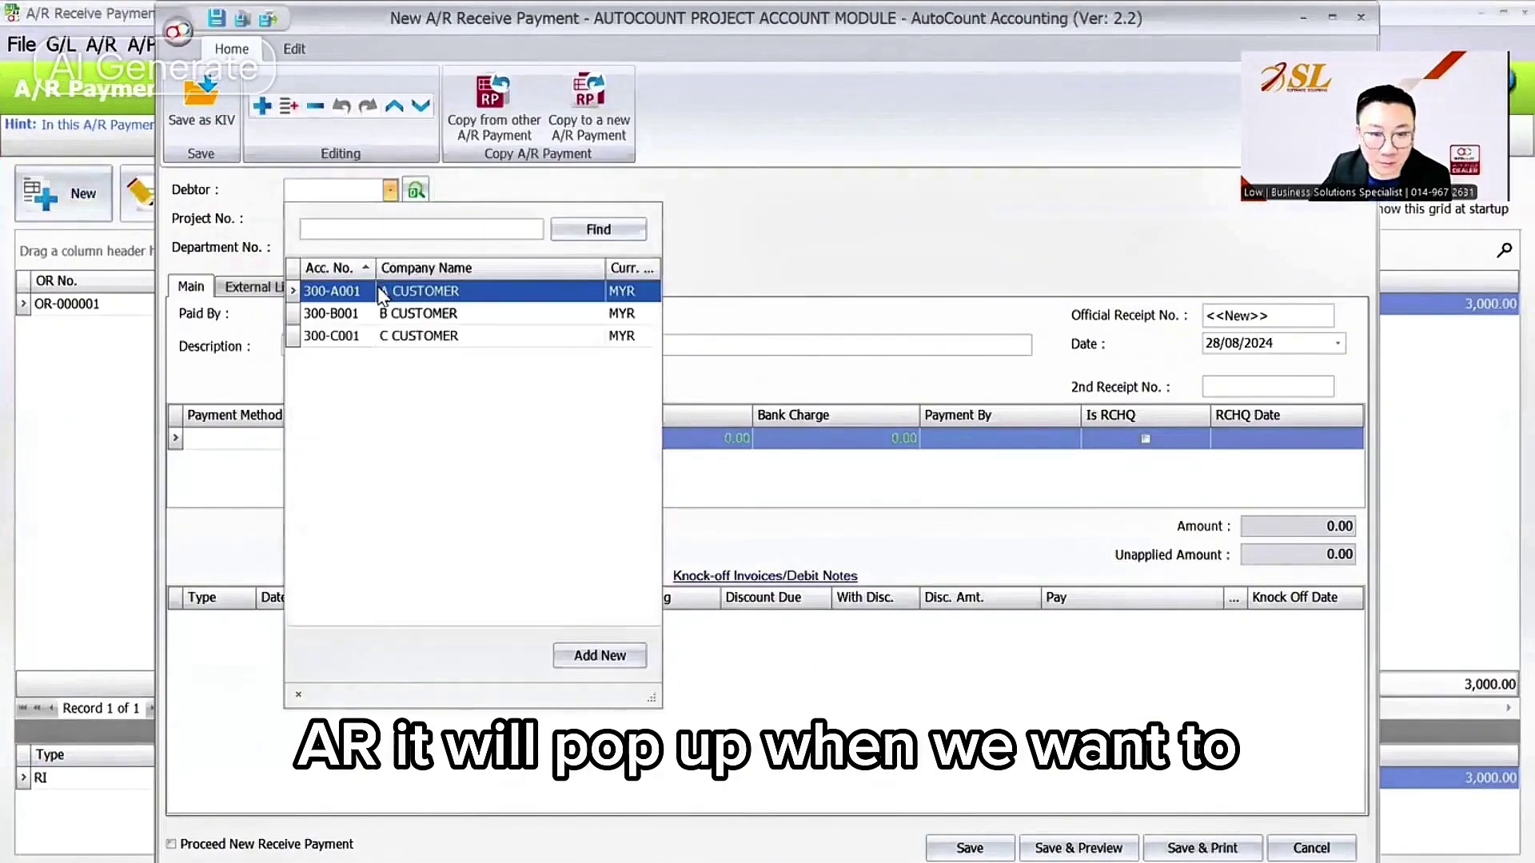
left_click(382, 296)
left_click(376, 438)
left_click(240, 137)
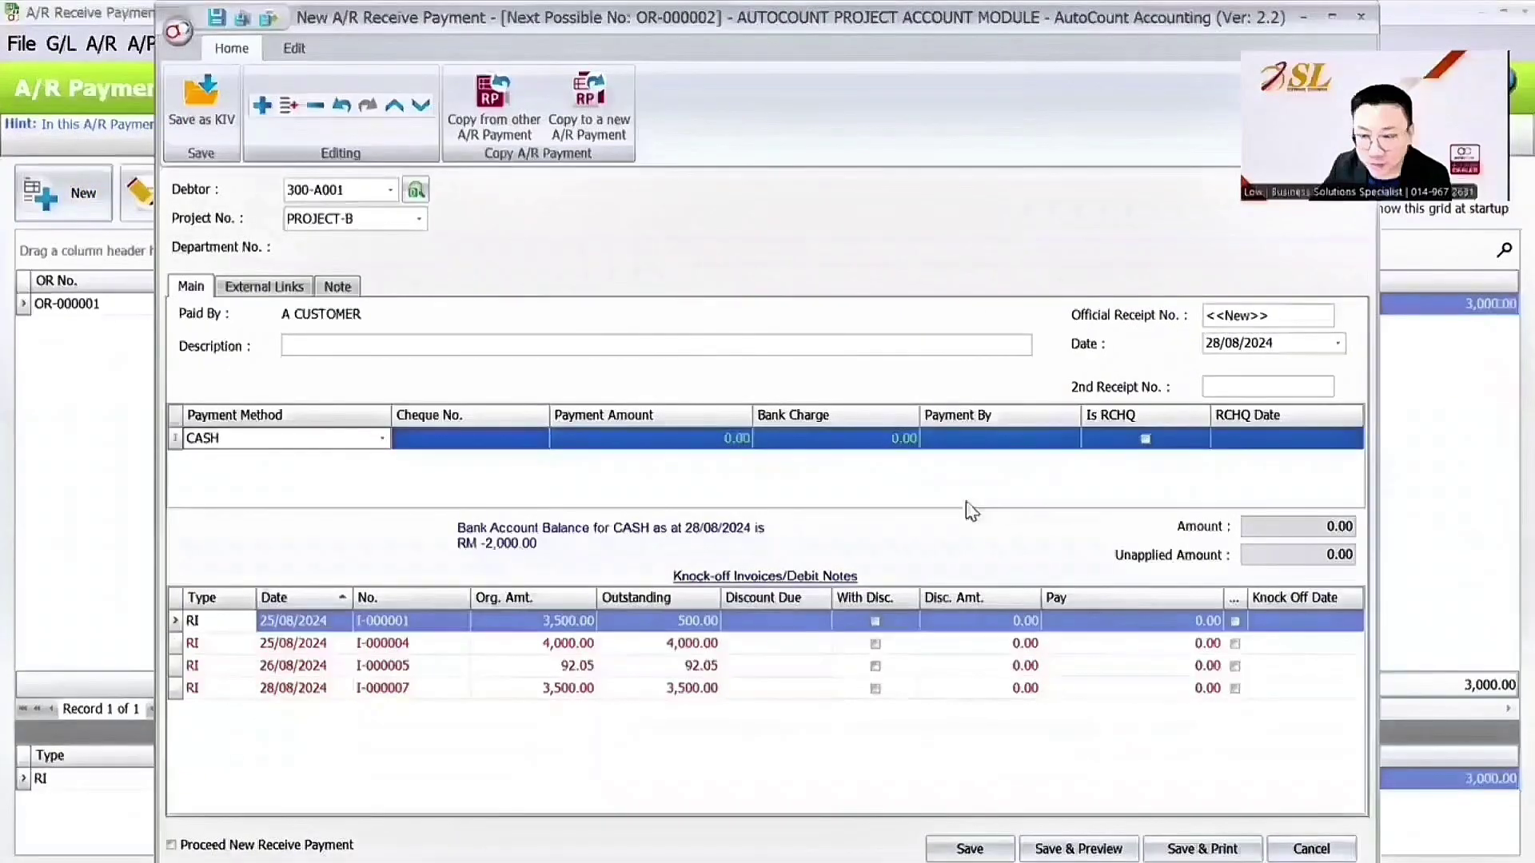
left_click(662, 444)
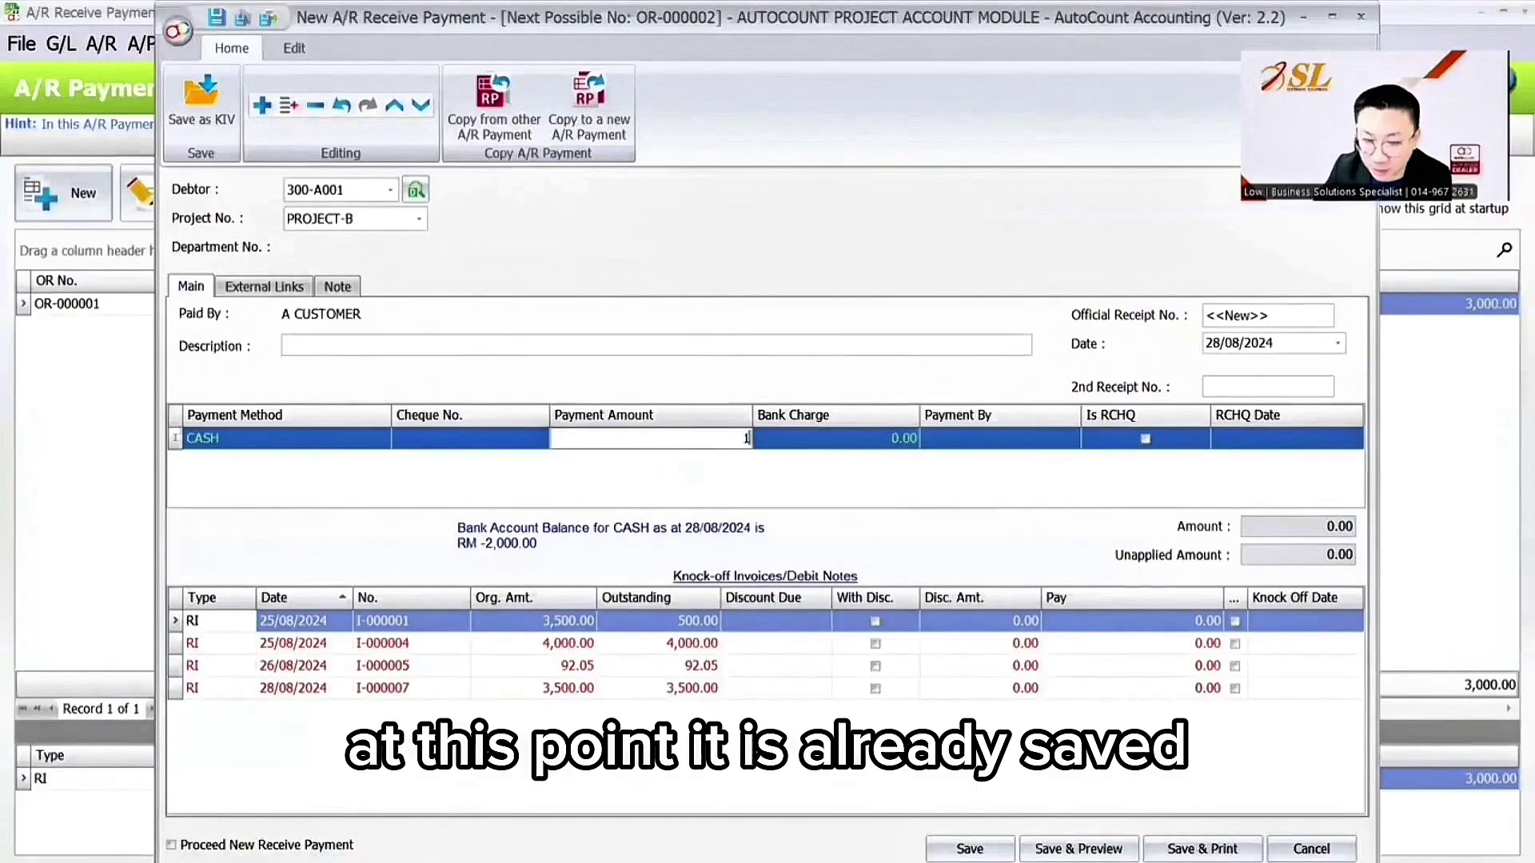
left_click(1234, 645)
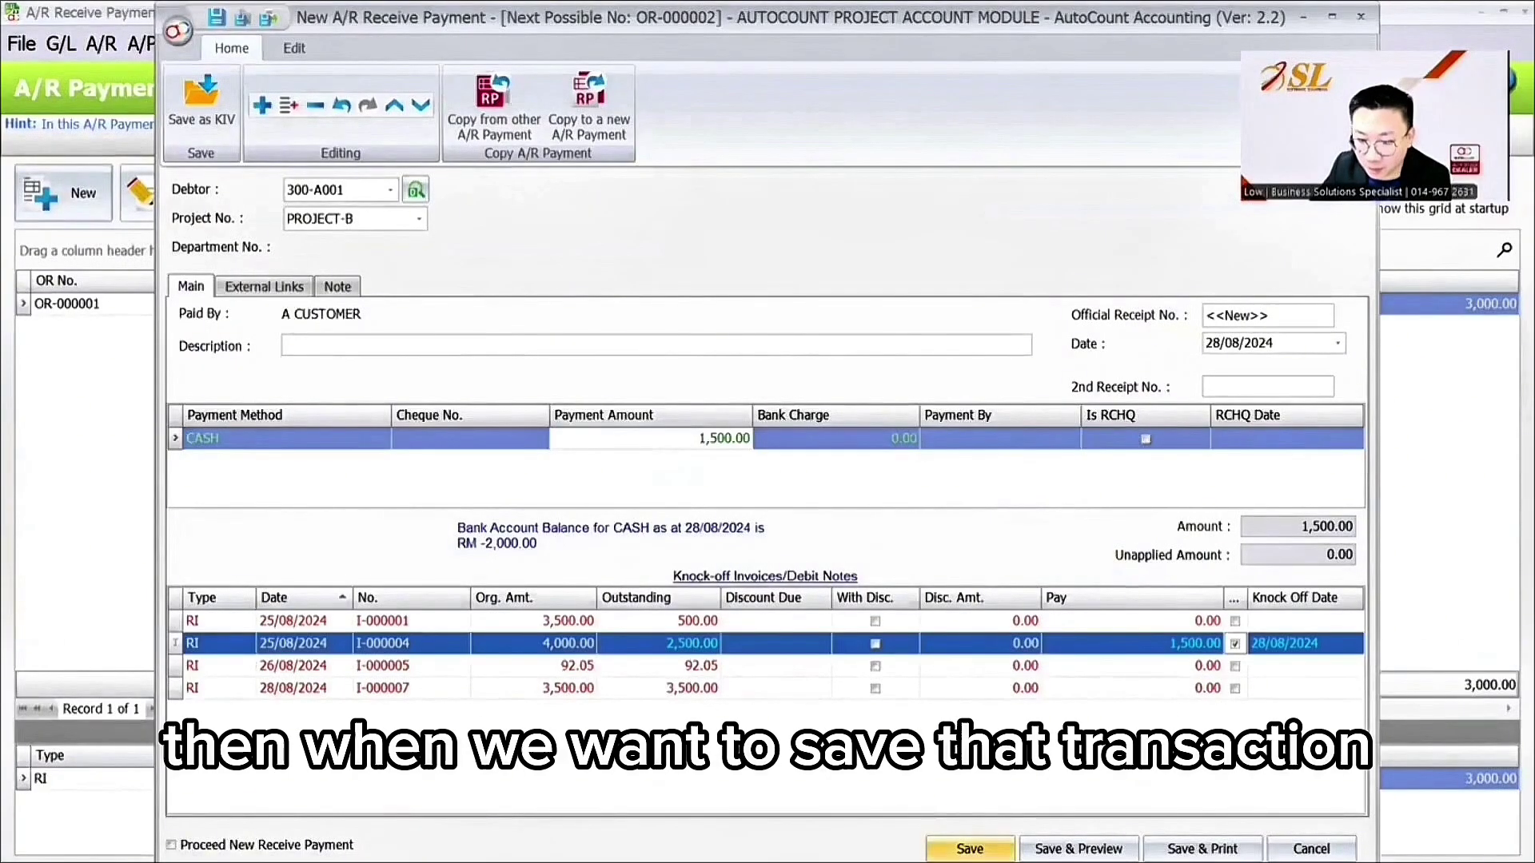
- Try saving the payment, look through the projects offered for posting invoice I-000004, and cancel
left_click(970, 849)
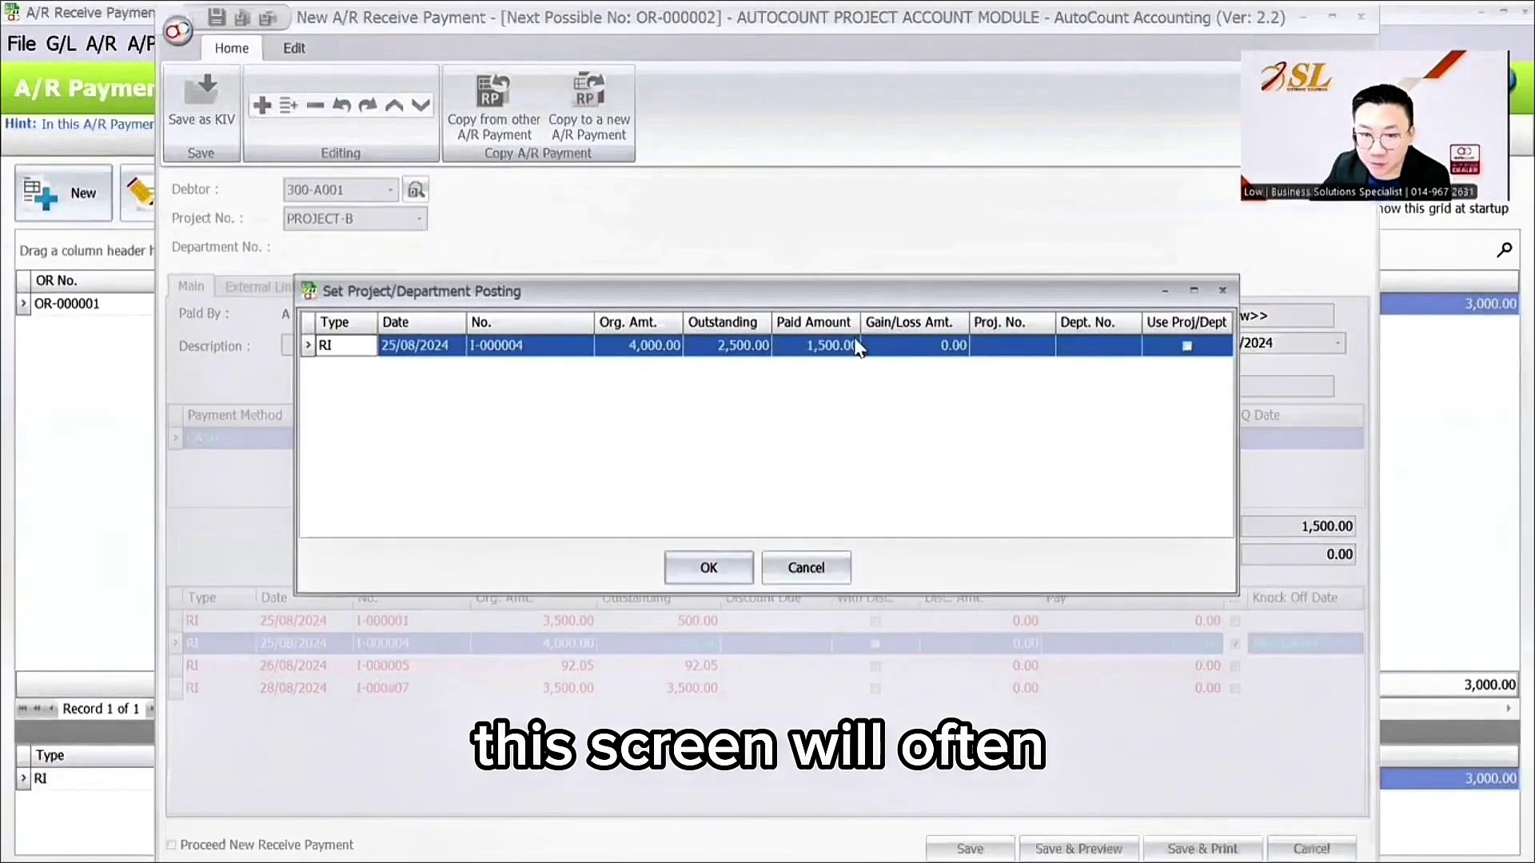
left_click(1012, 353)
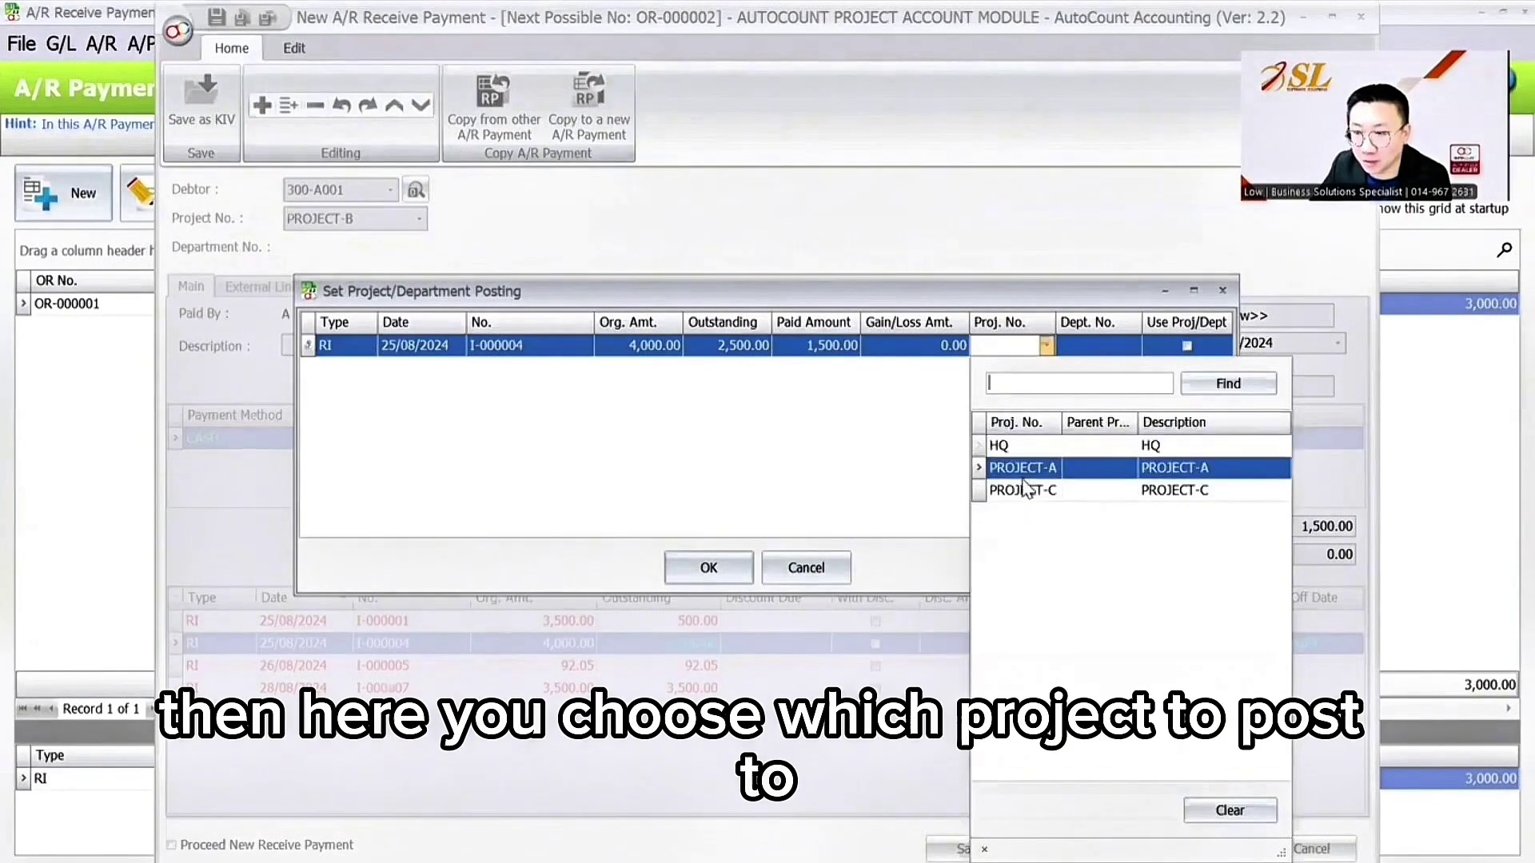
left_click(800, 568)
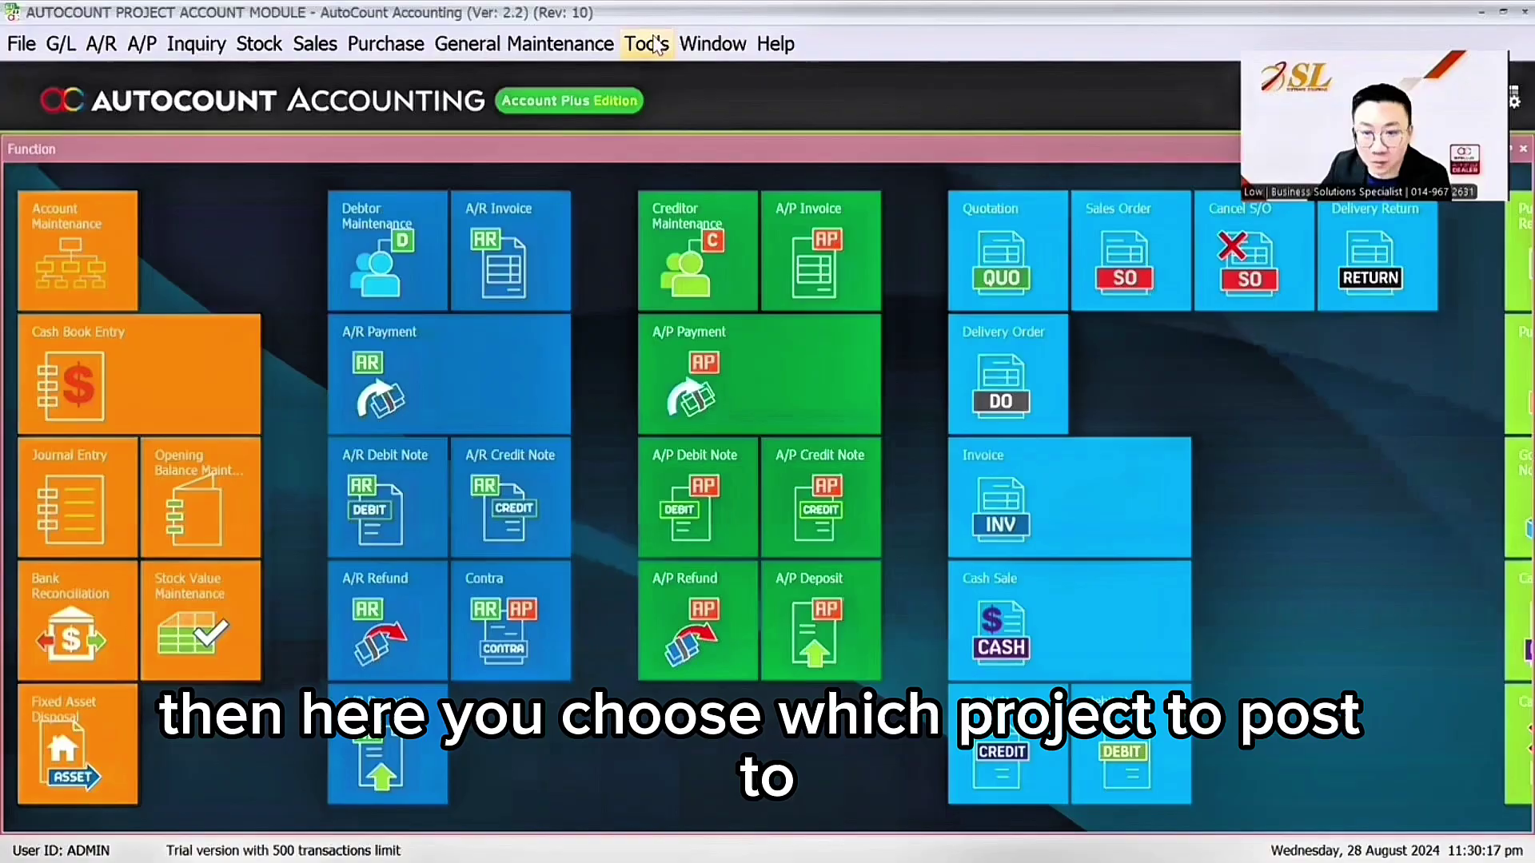
- Disable "Always ask for Project/Department when knock-off" in the G/L Posting options and apply the change
left_click(646, 44)
left_click(704, 741)
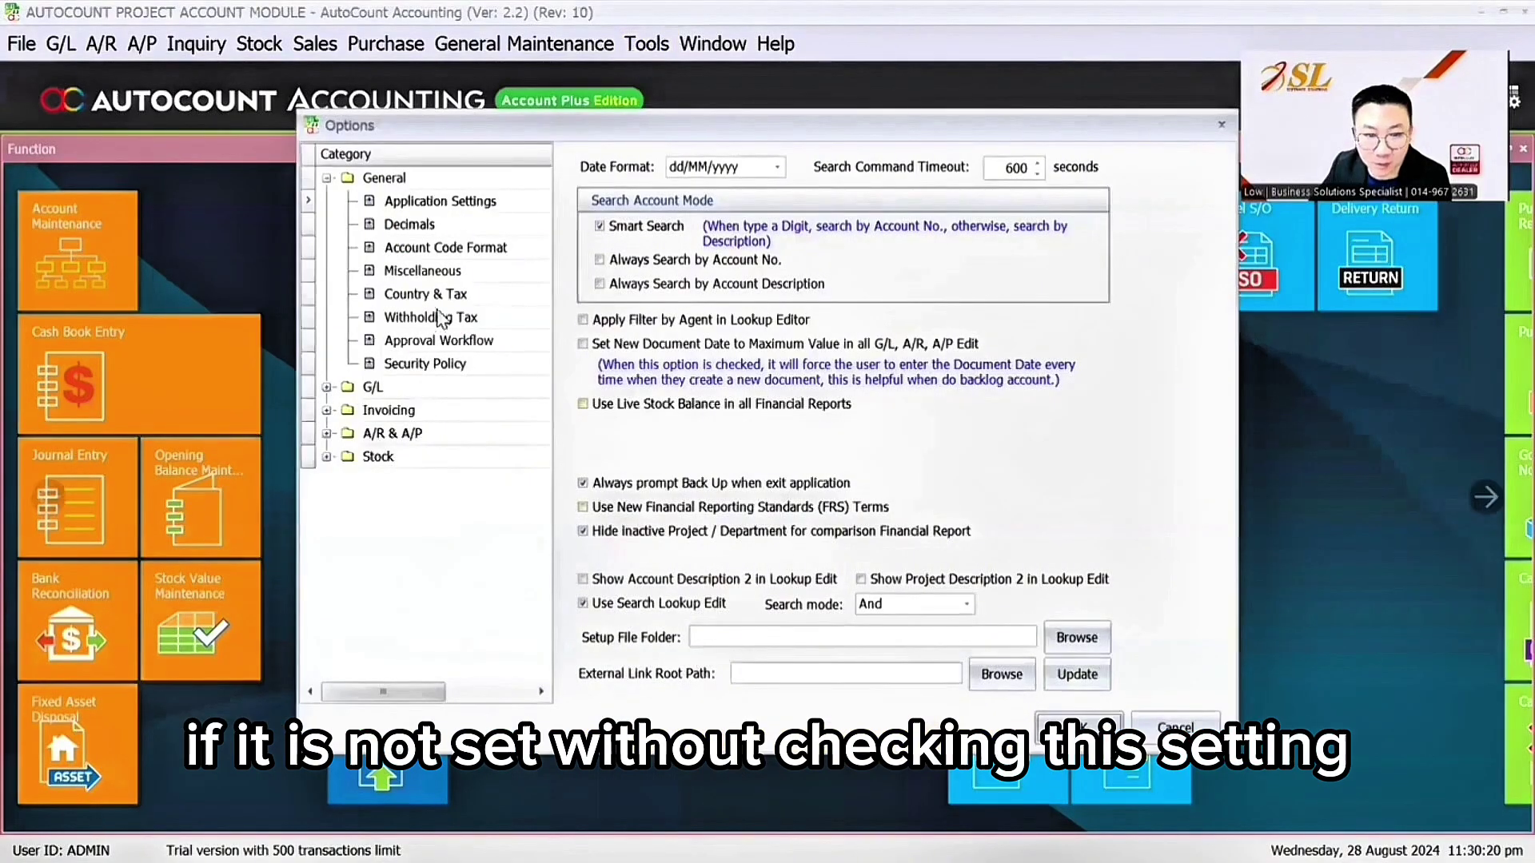
left_click(398, 390)
left_click(459, 273)
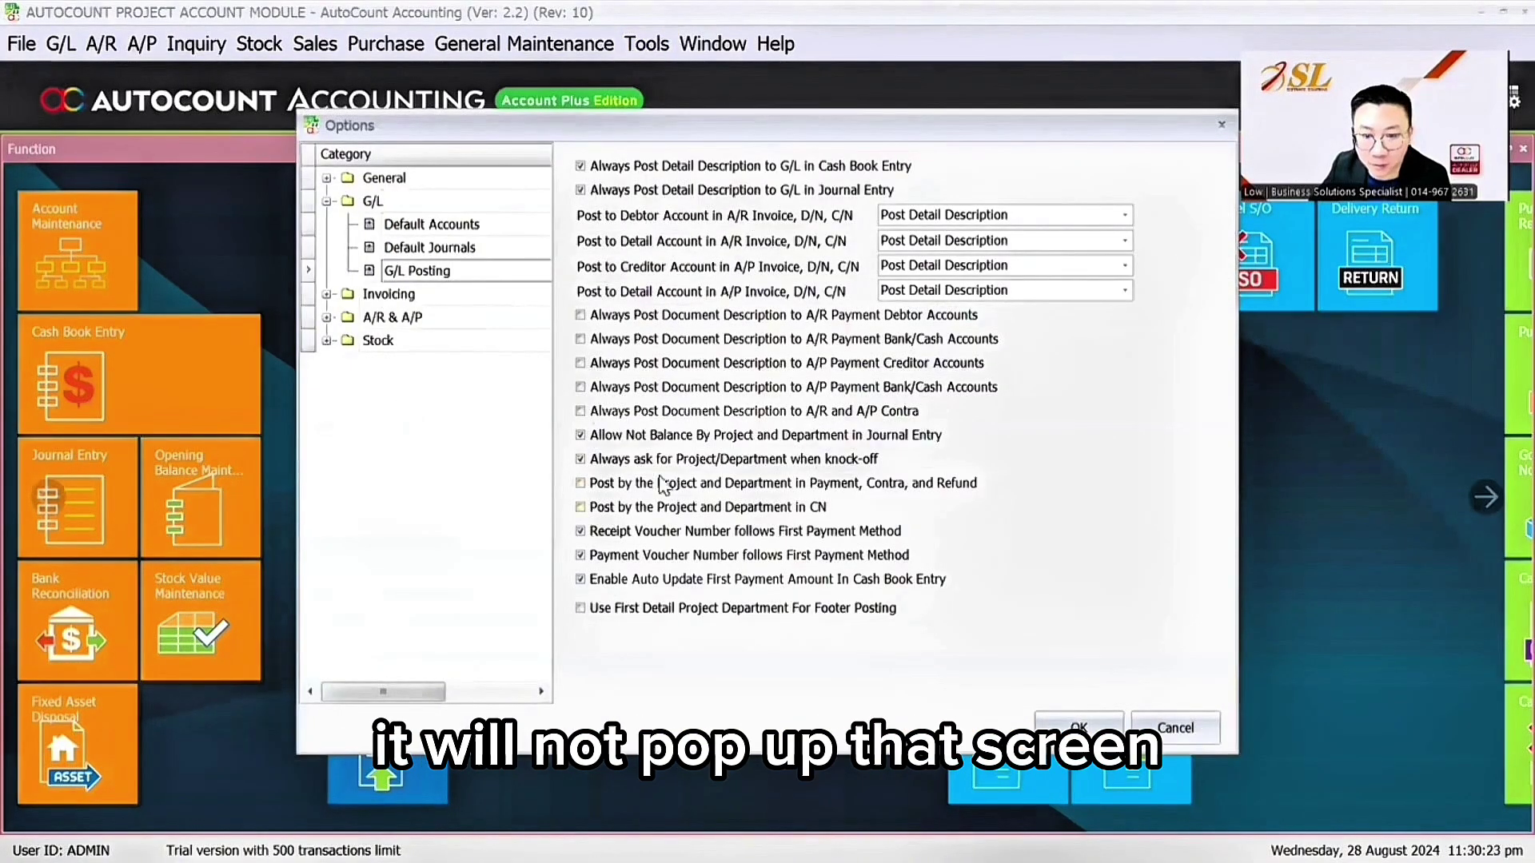
left_click(660, 462)
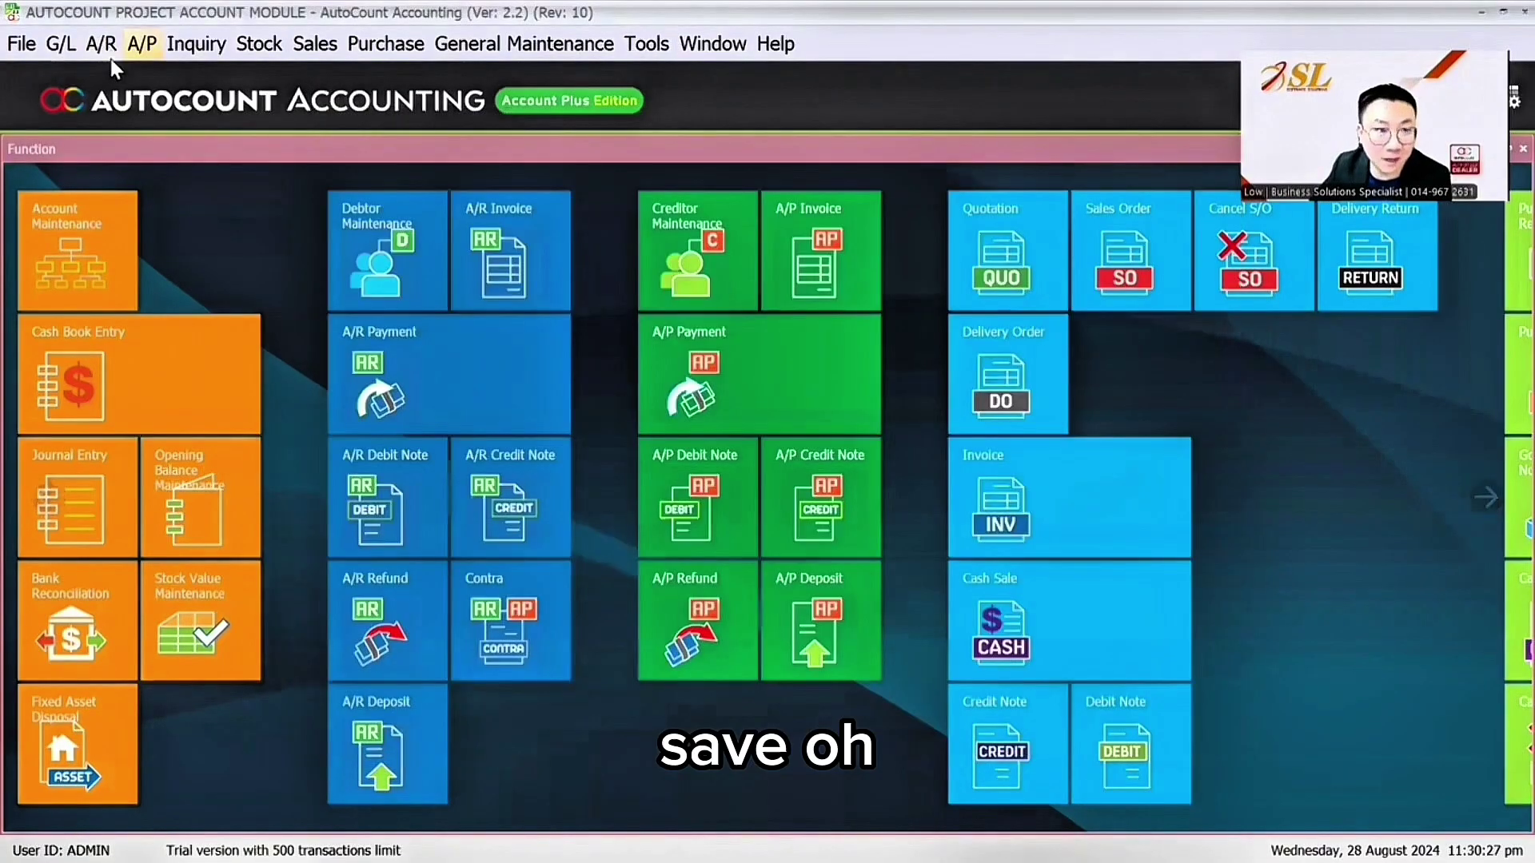
- Open A/R Receive Payment and start a new payment for debtor A CUSTOMER
left_click(102, 44)
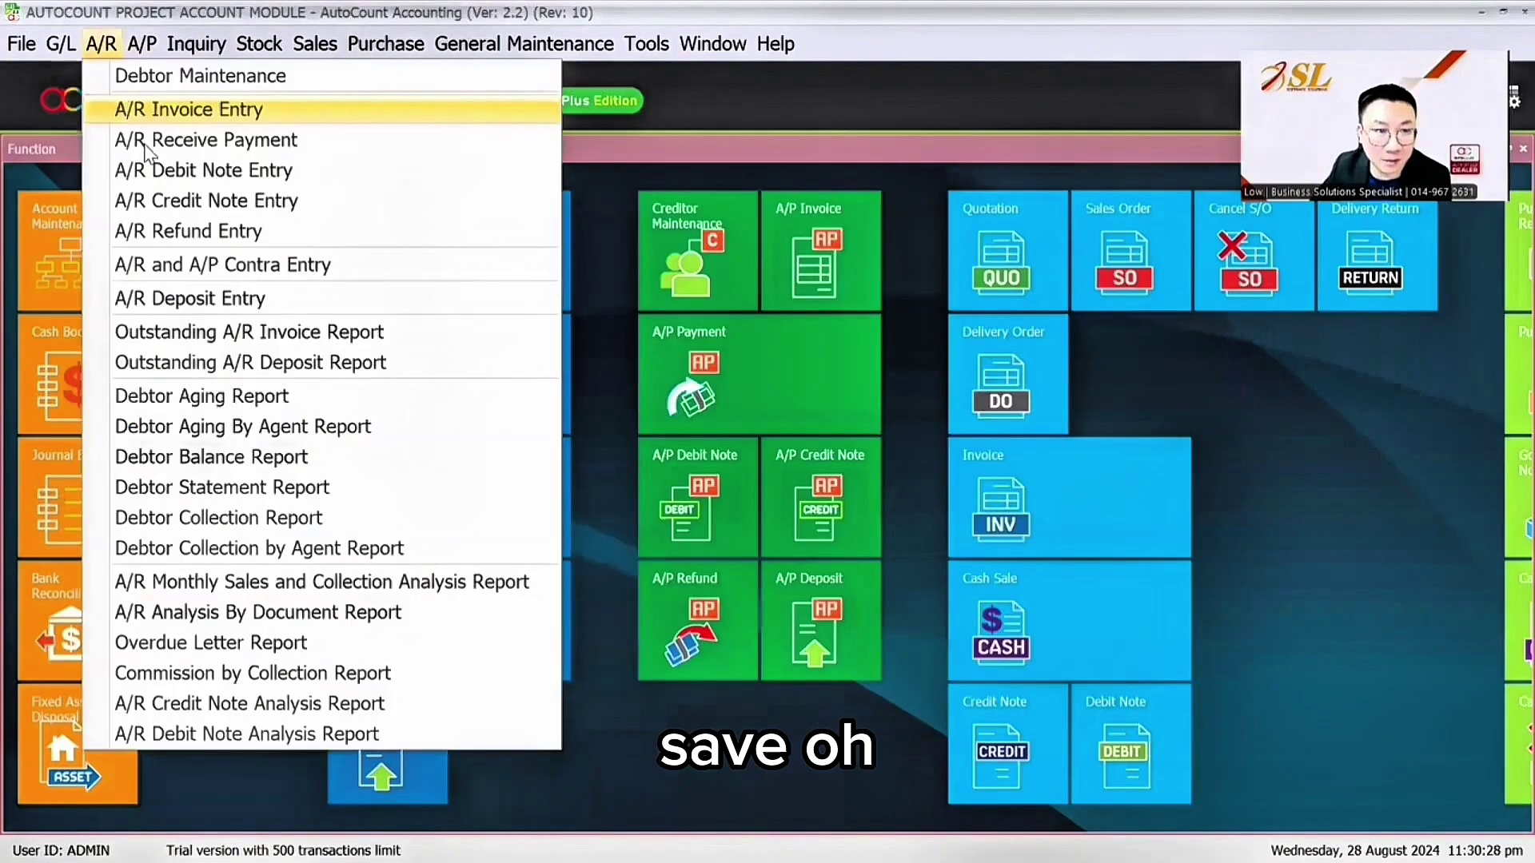
left_click(230, 141)
left_click(64, 193)
left_click(391, 189)
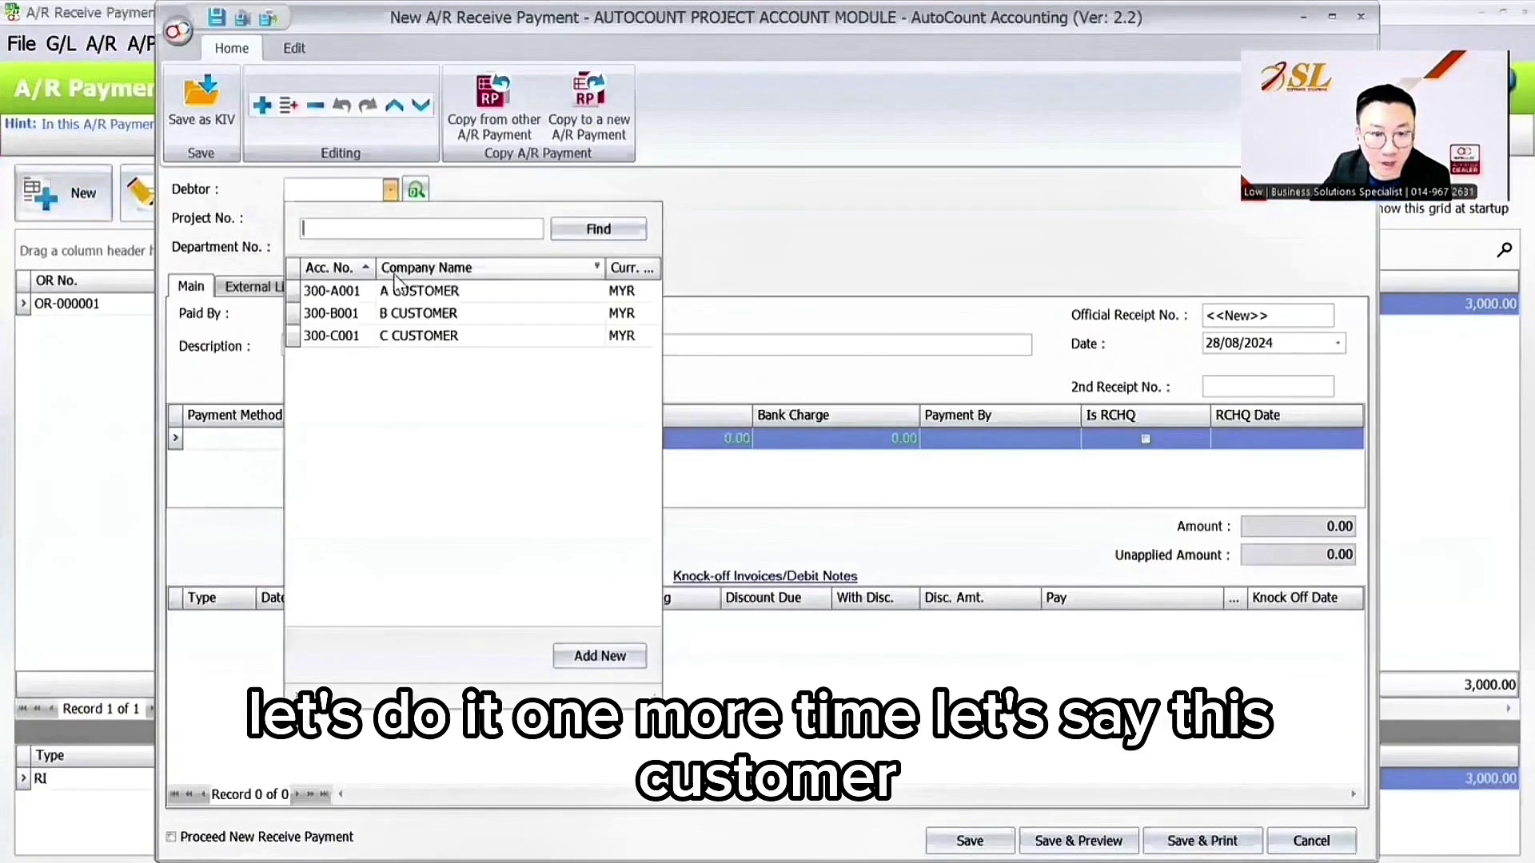
left_click(397, 292)
- Clear the payment's project number and view the details of invoice I-000001 before returning to the payment
left_click(419, 219)
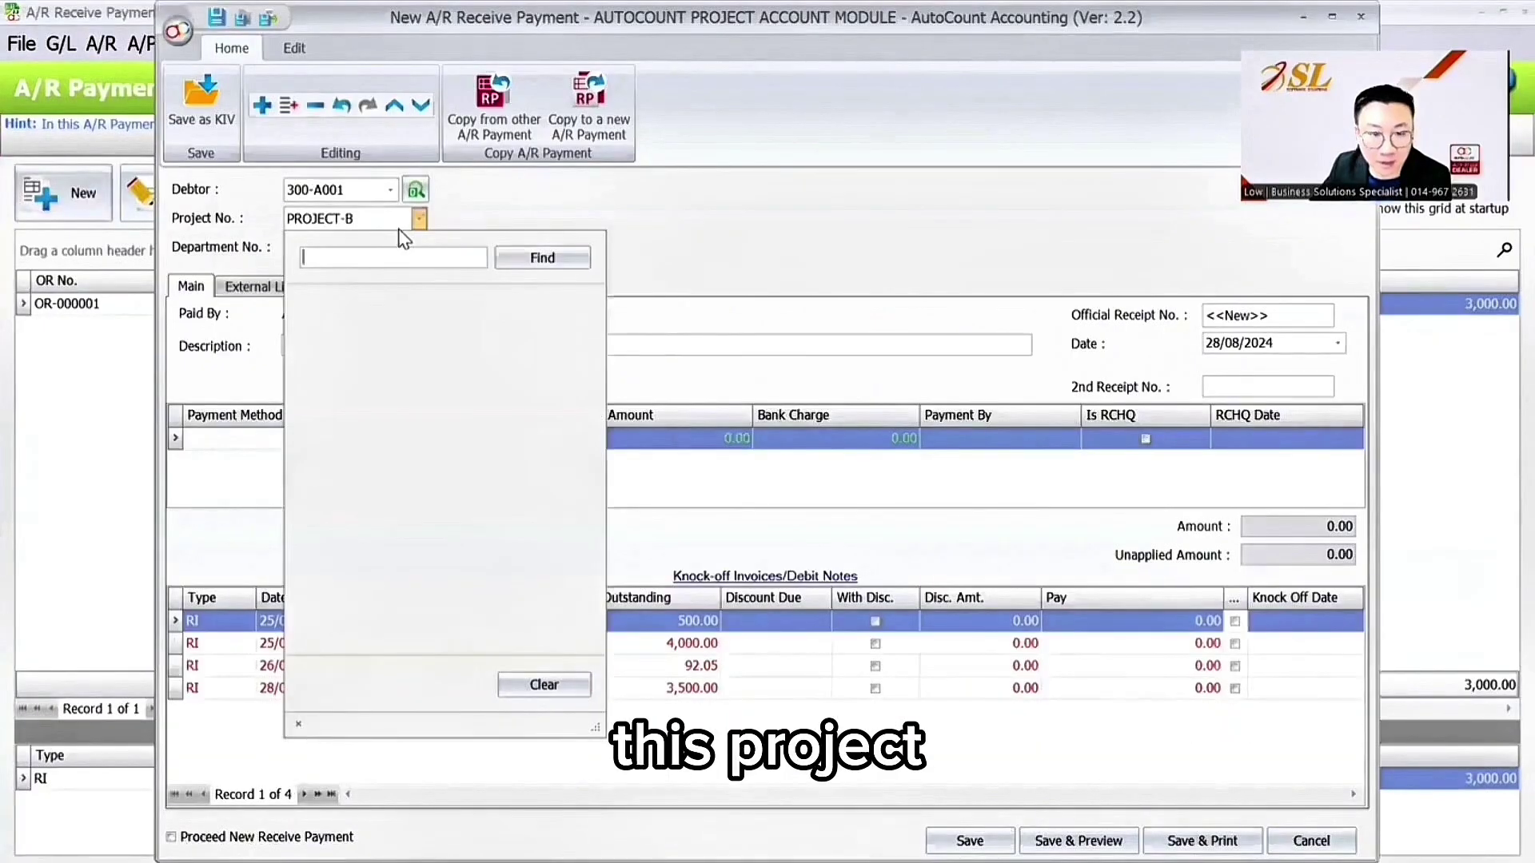
left_click(537, 687)
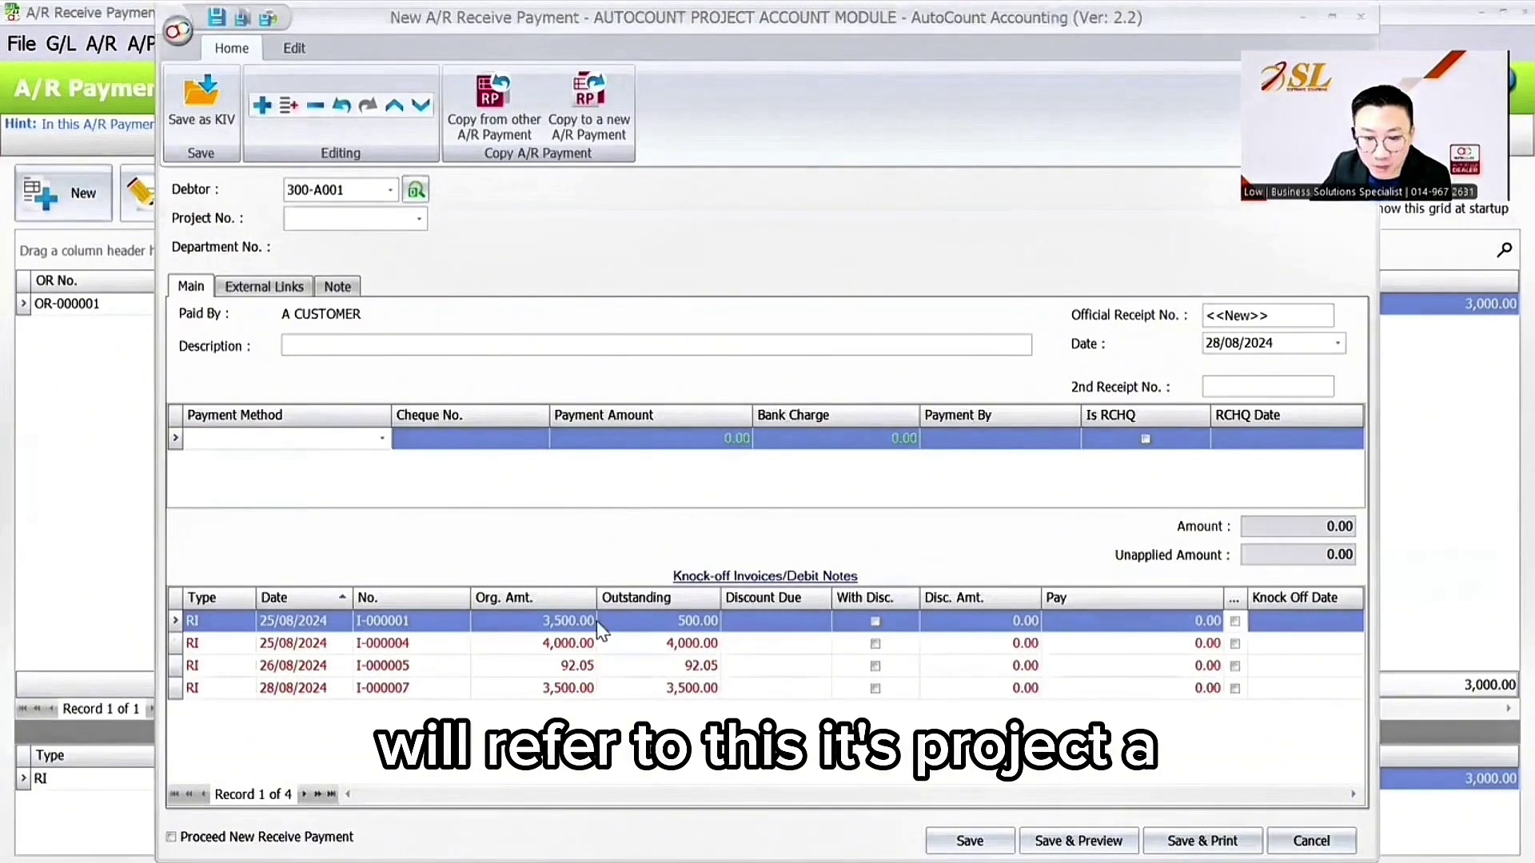
double_click(574, 622)
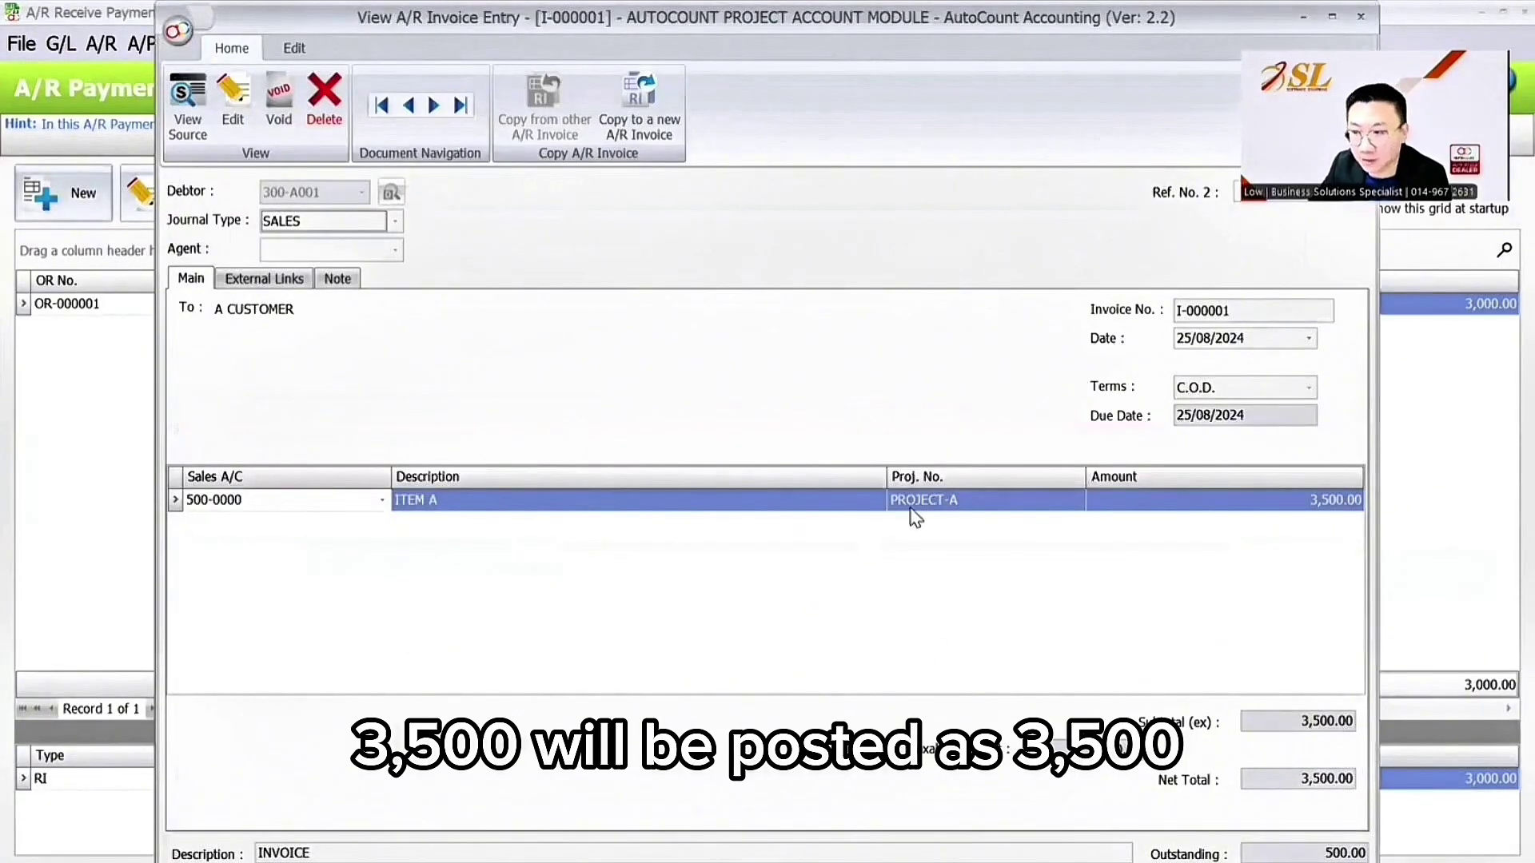
key("Escape")
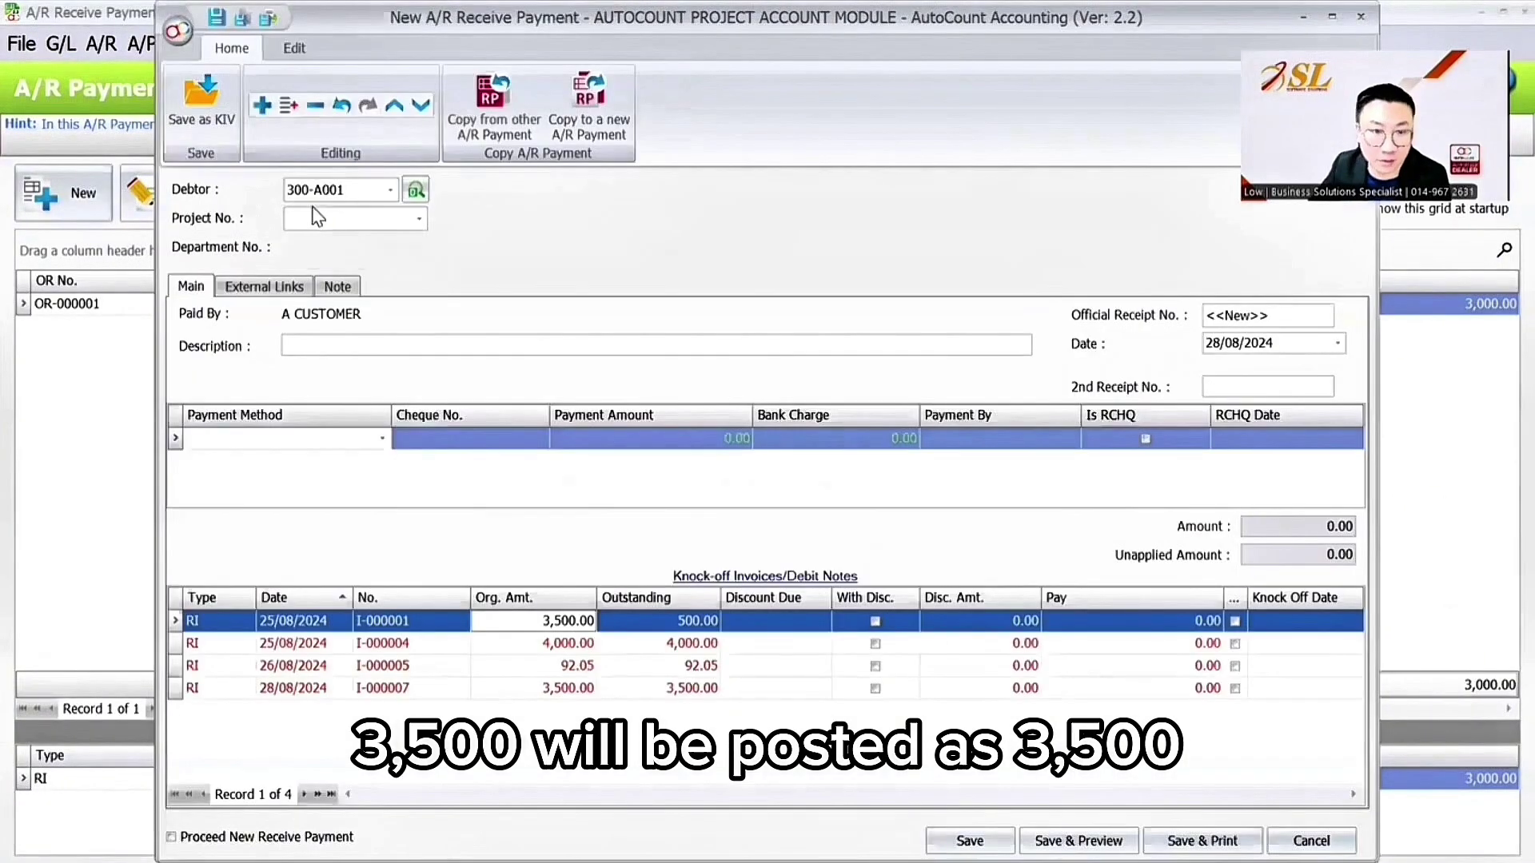
- Enter a CASH payment of 500, knock it off against invoice I-000004, and save the payment
left_click(275, 442)
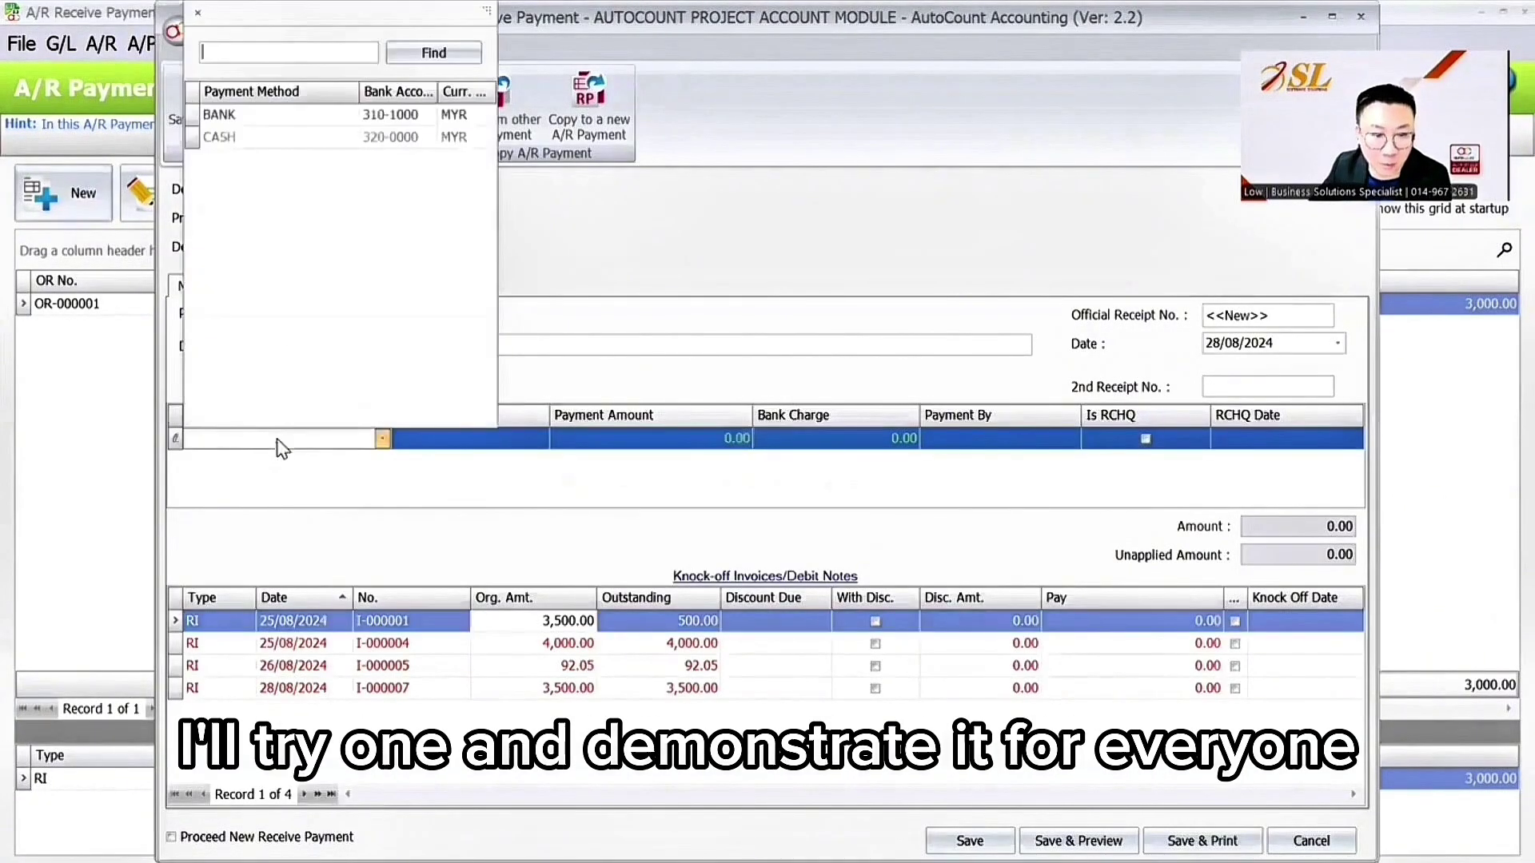
left_click(309, 133)
left_click(621, 441)
type("500")
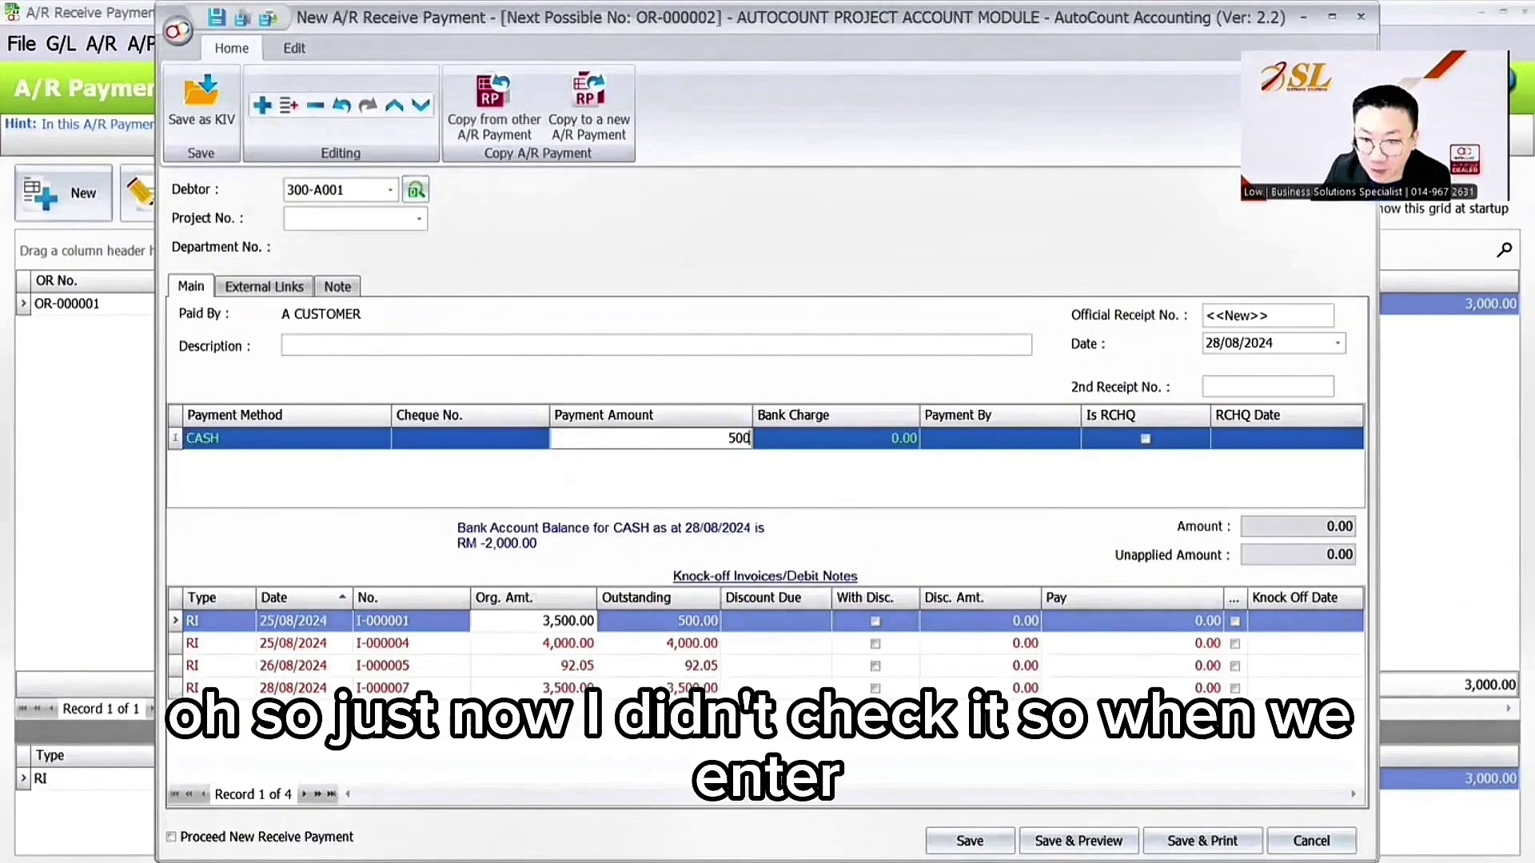
left_click(1236, 644)
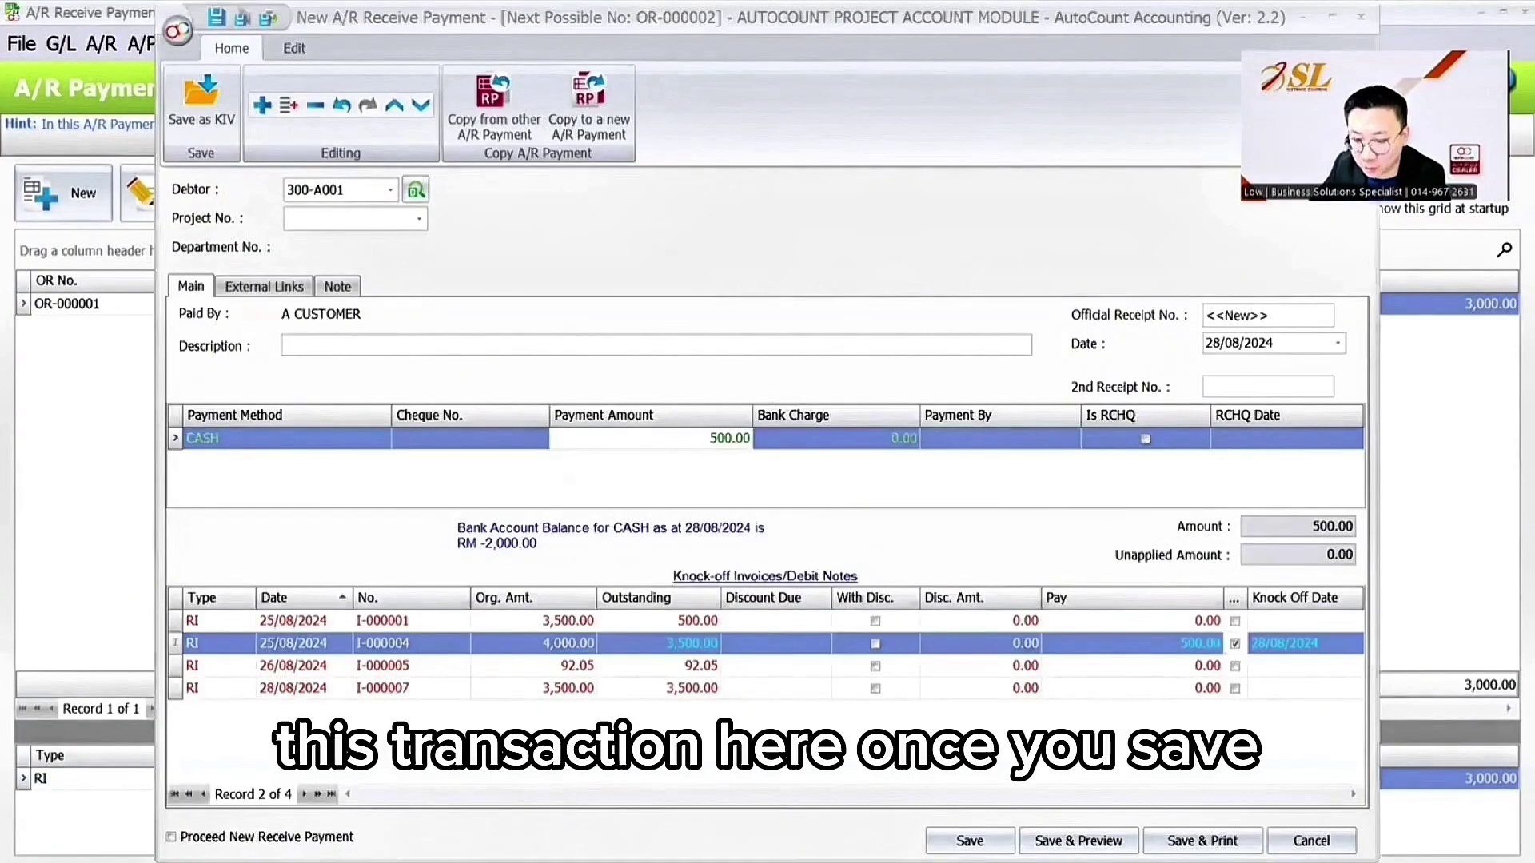
left_click(970, 841)
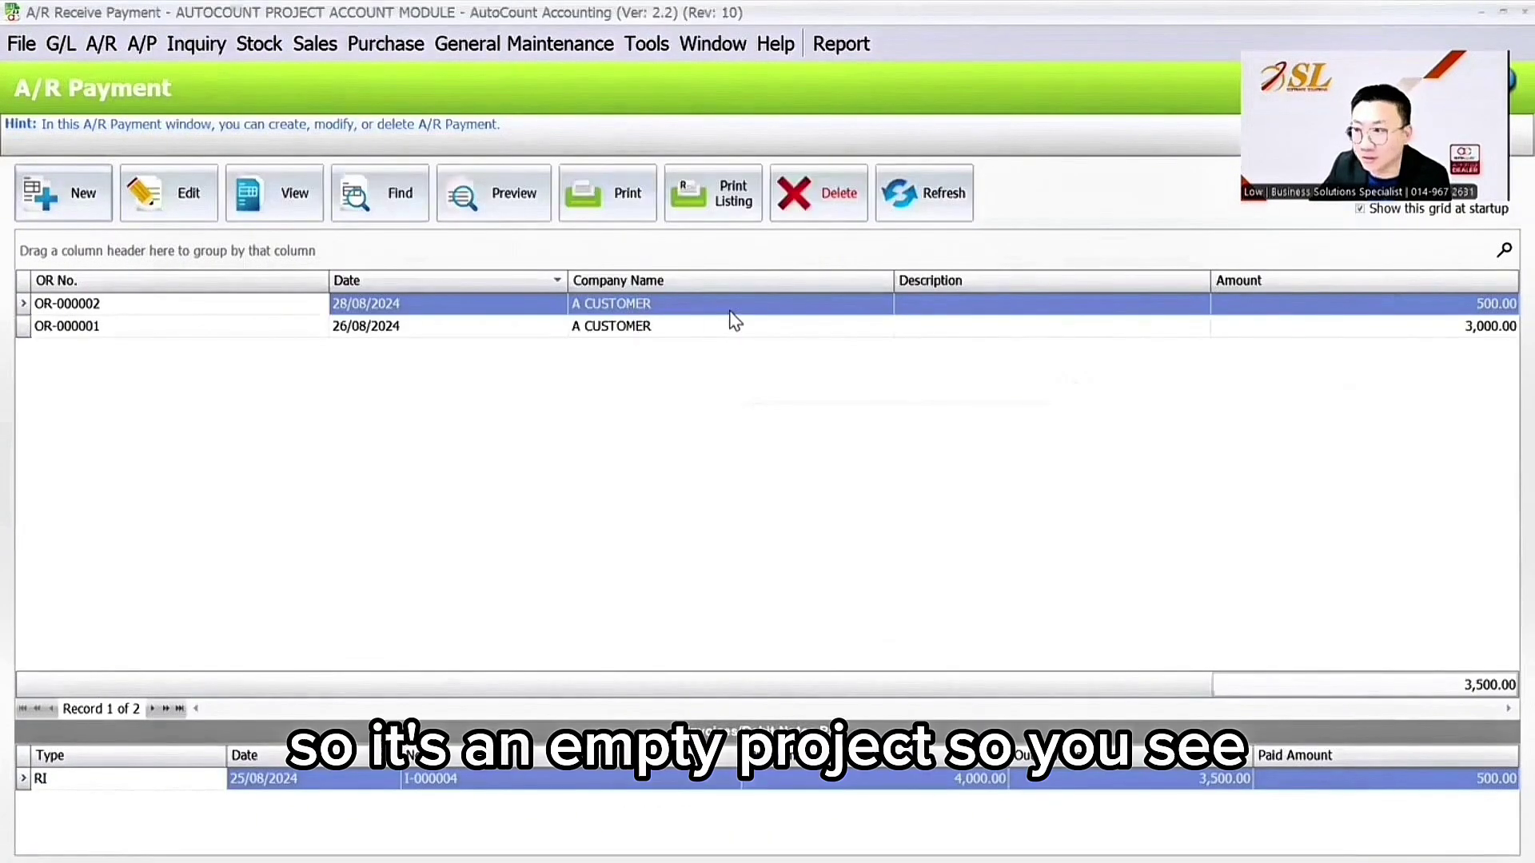
- View the saved 500.00 payment and display its posting details with projects shown
left_click(308, 197)
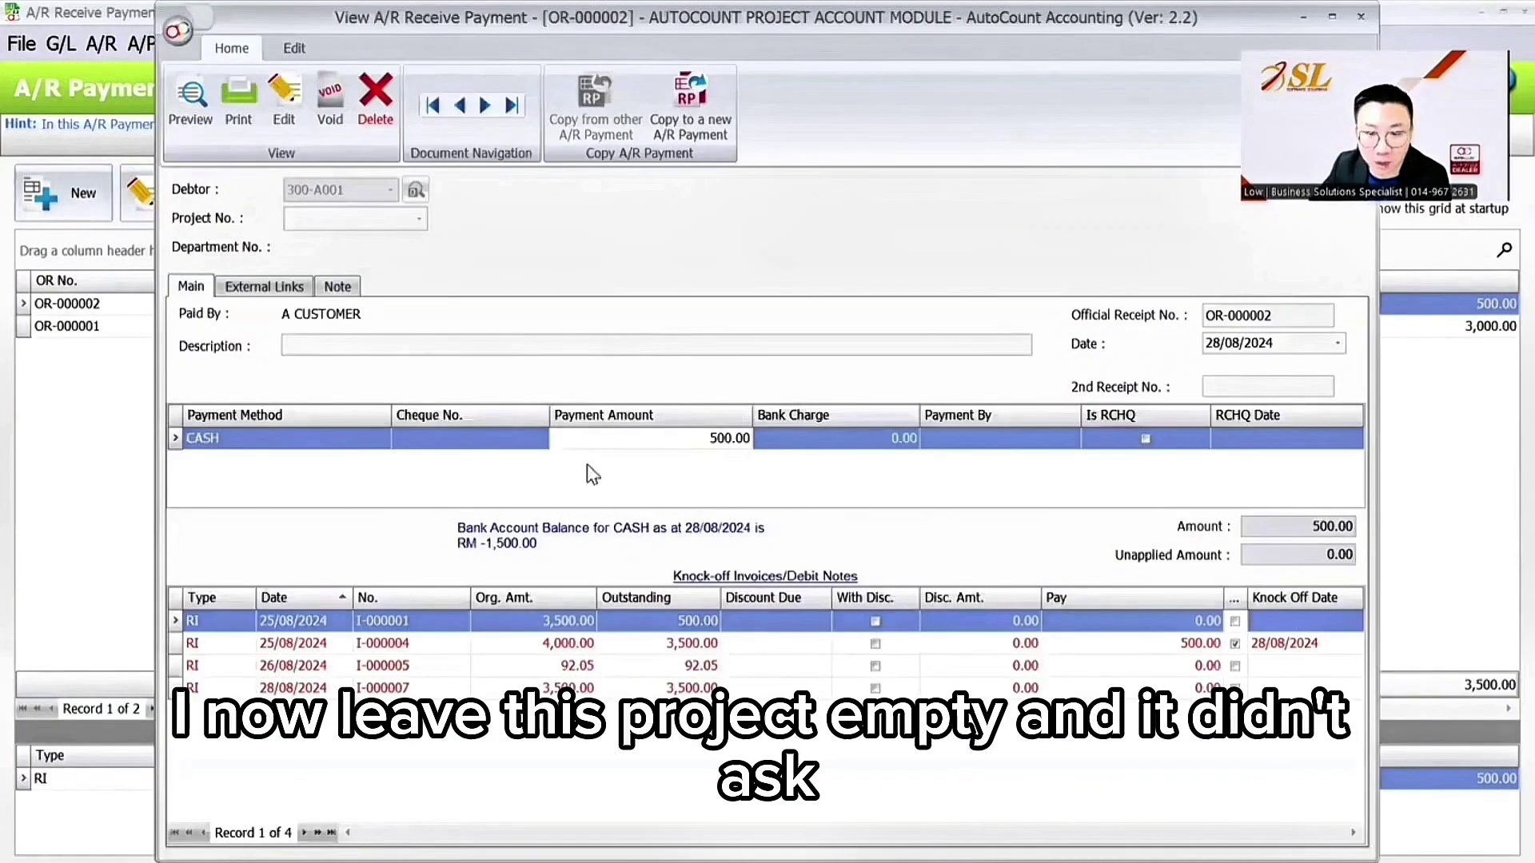
left_click(307, 49)
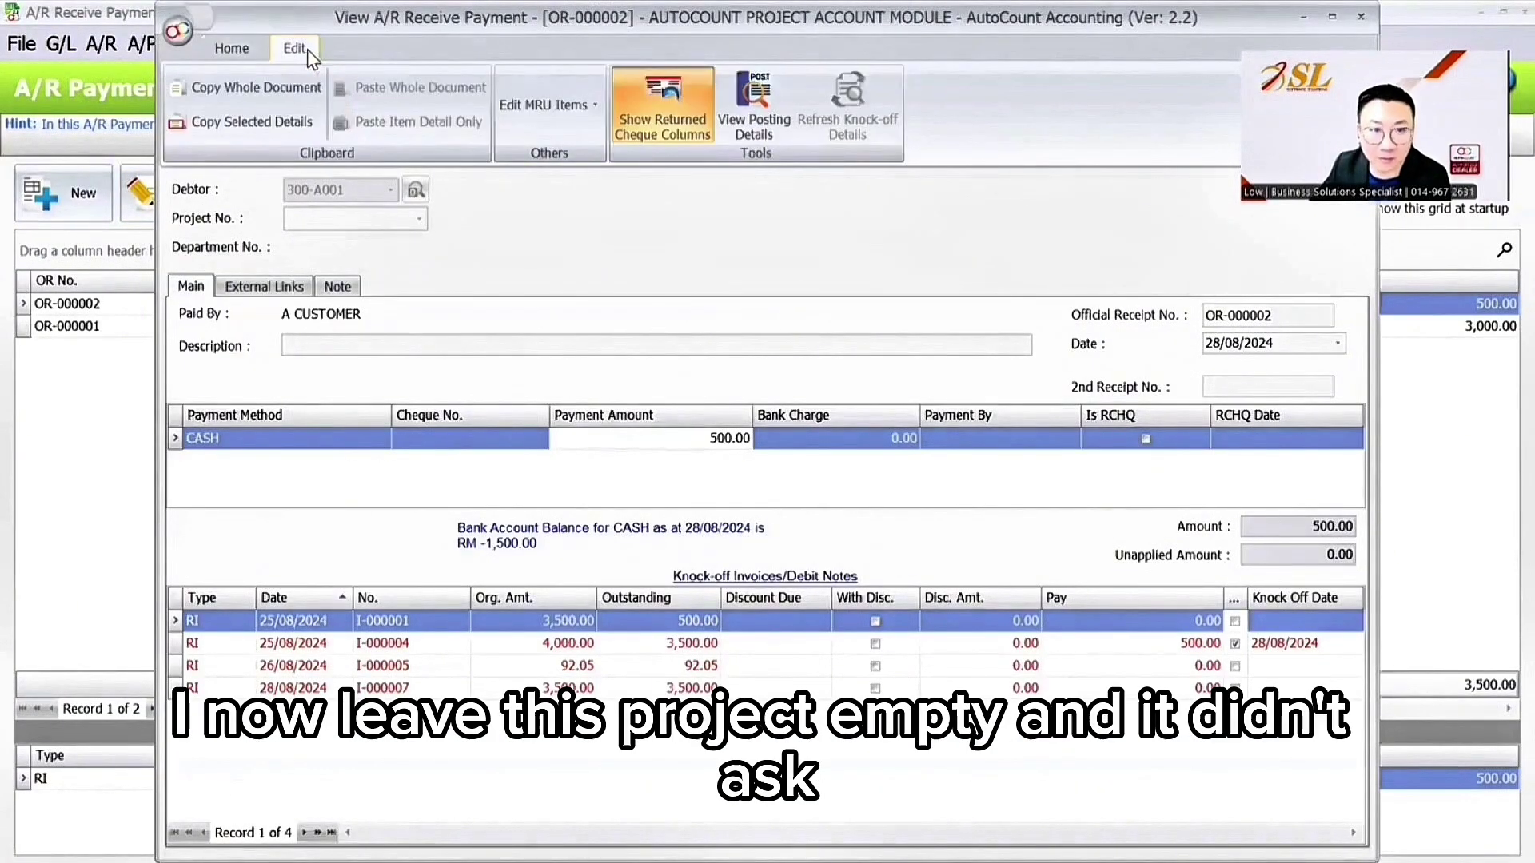
left_click(760, 134)
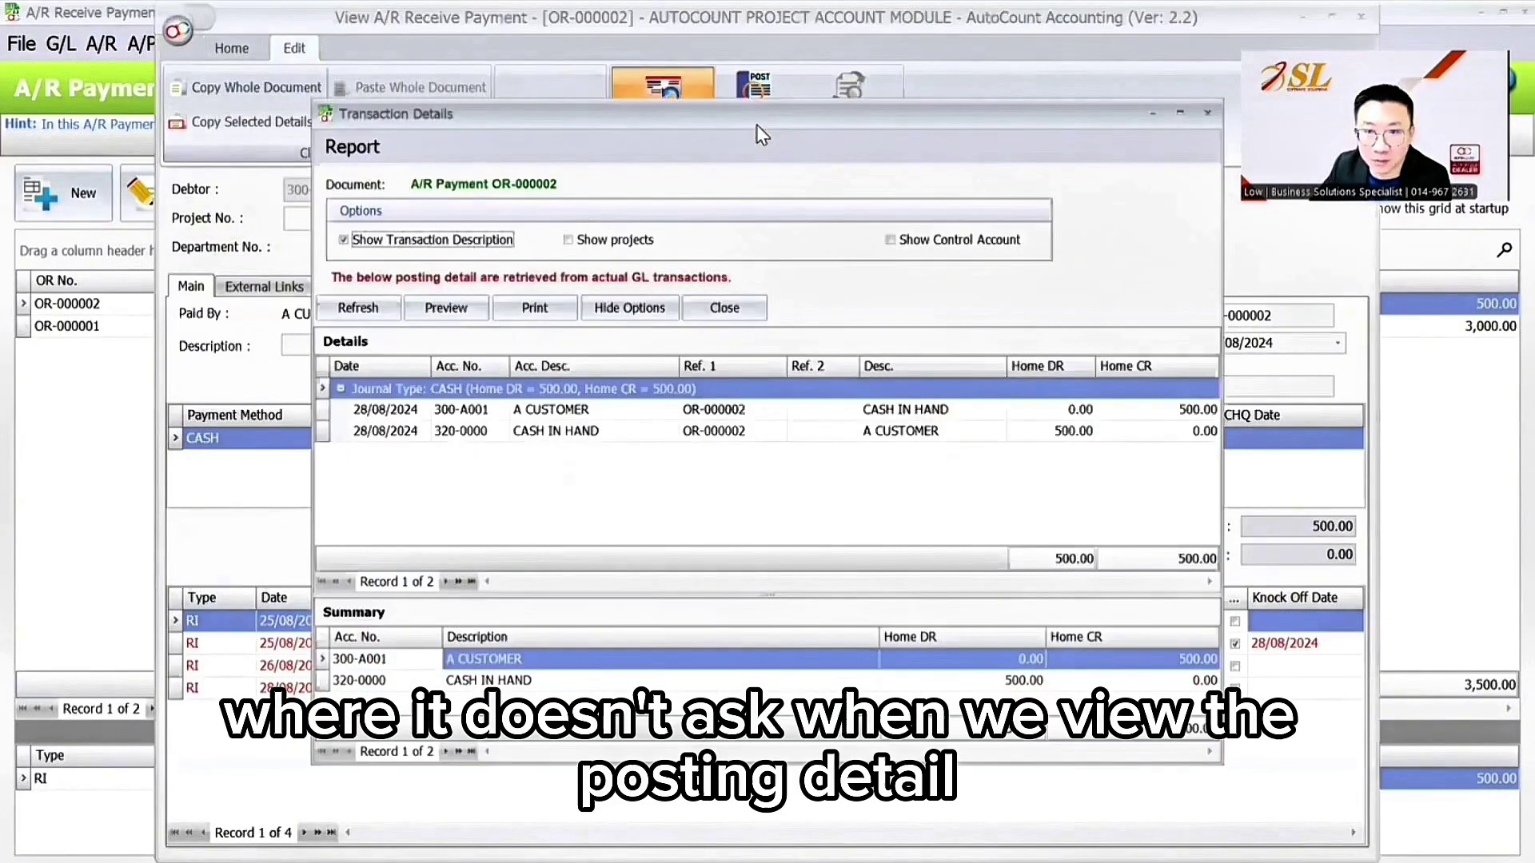
left_click(558, 230)
left_click(339, 301)
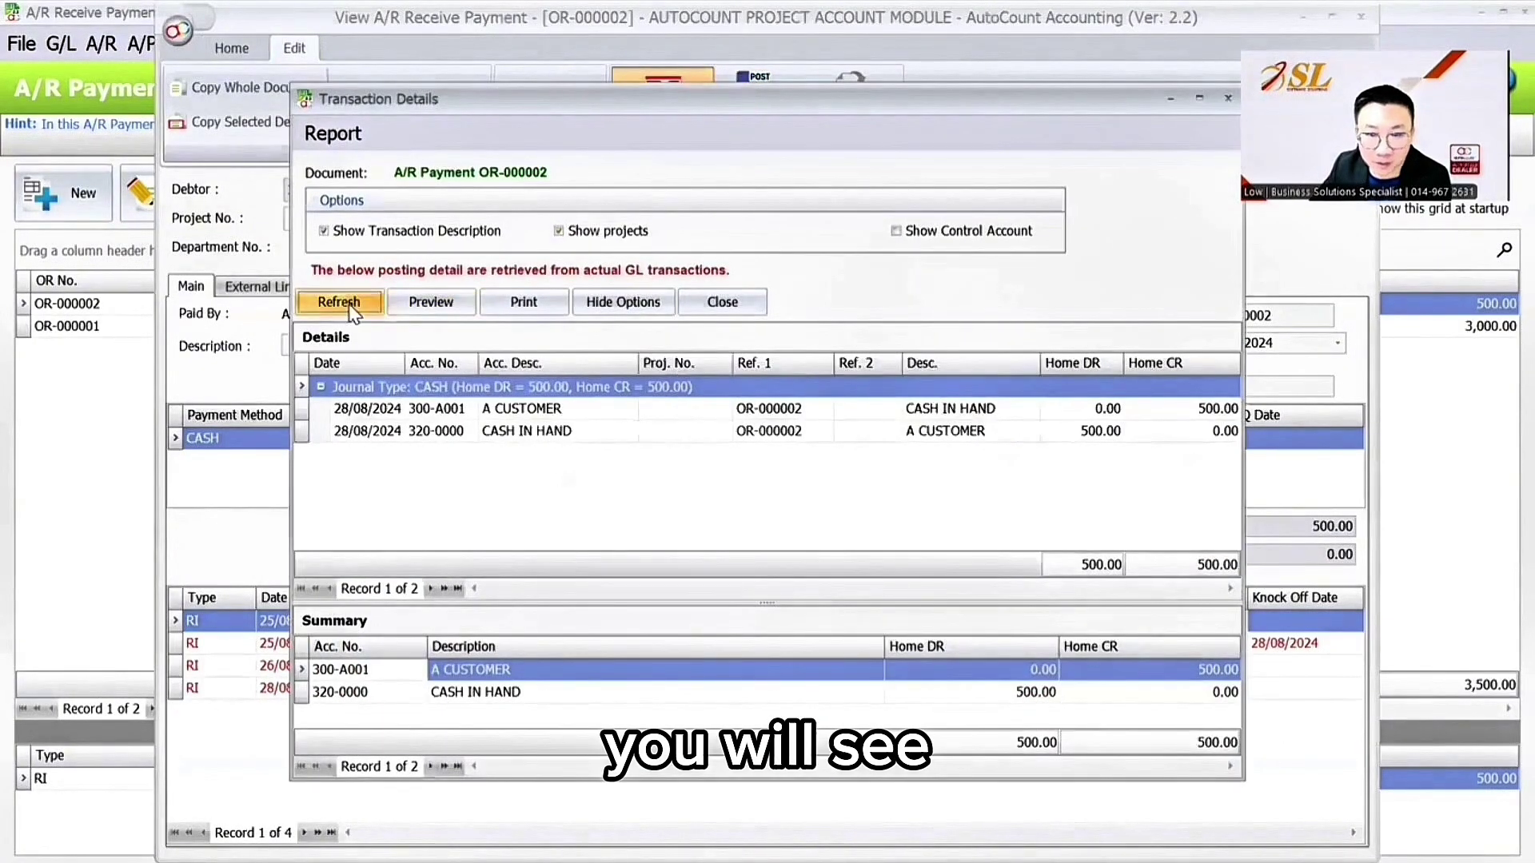
- Examine the project number posted on the A CUSTOMER and CASH IN HAND lines of the transaction details
left_click(713, 414)
left_click(710, 436)
left_click(714, 411)
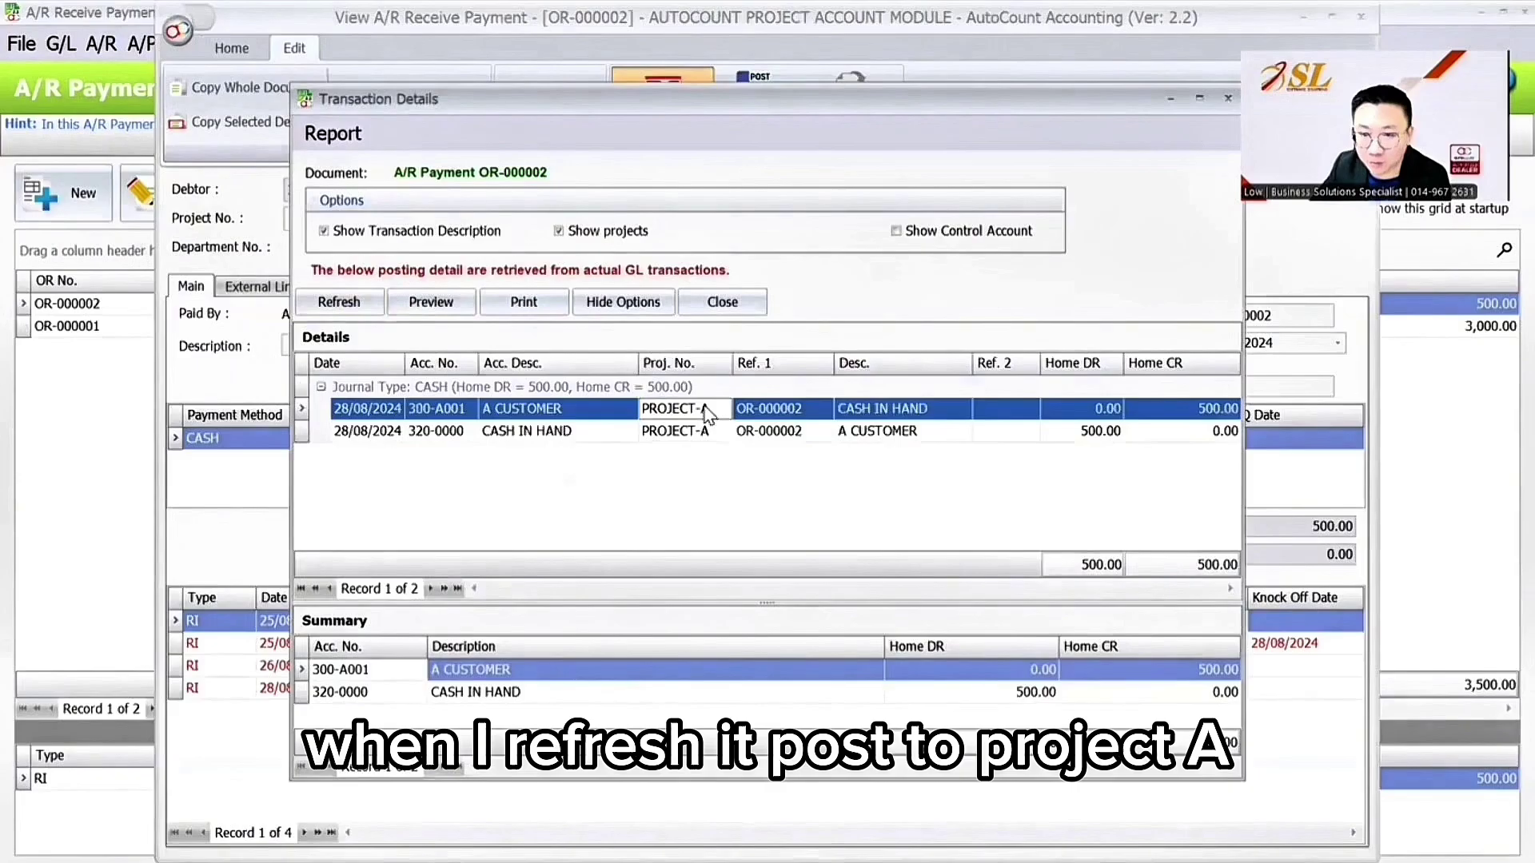
left_click(711, 435)
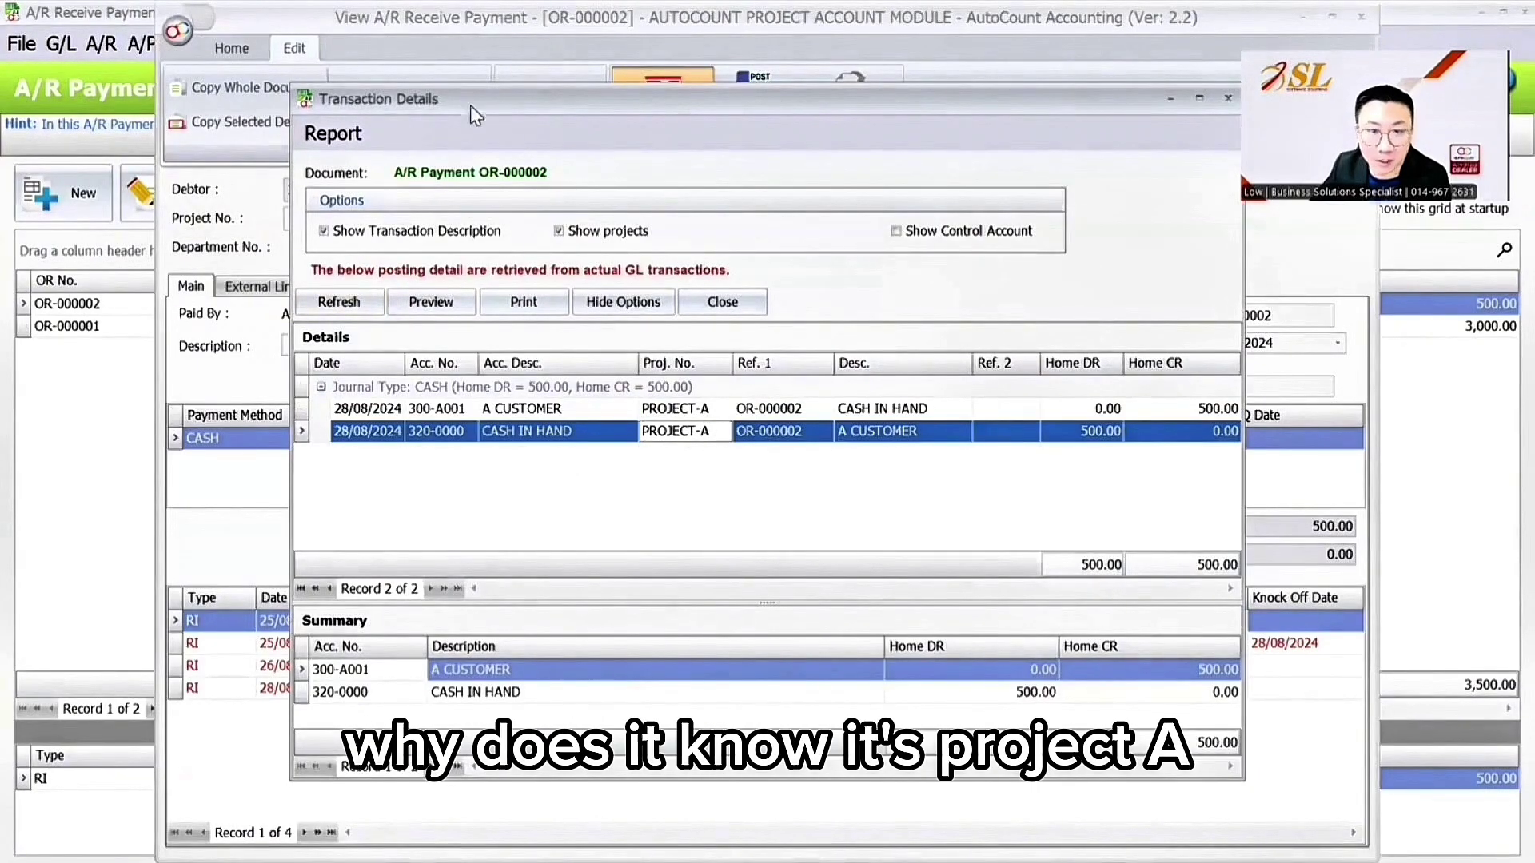
left_click_drag(483, 106, 590, 93)
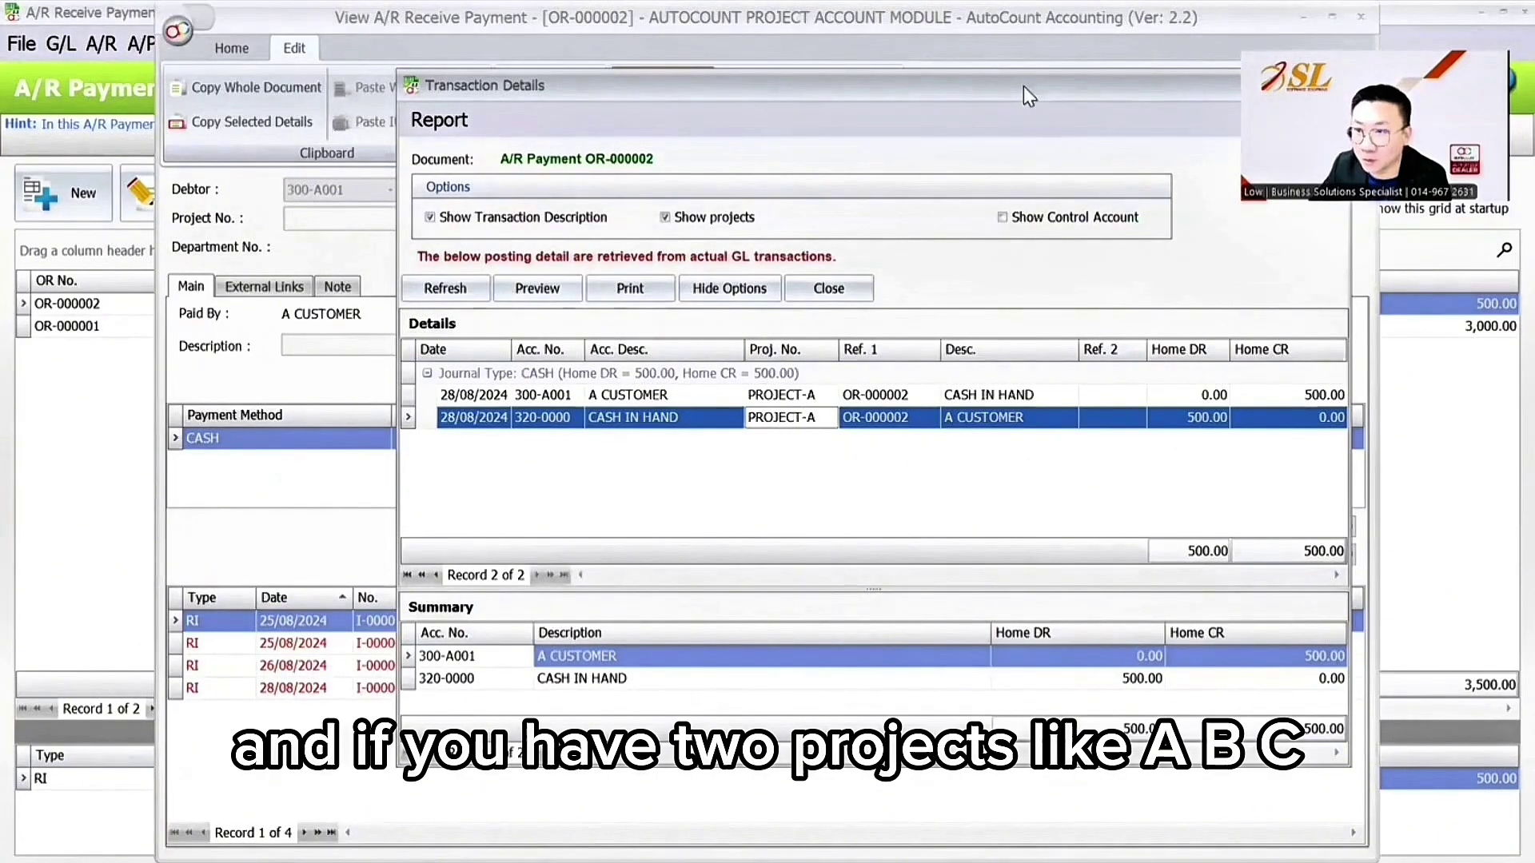
left_click_drag(1024, 85, 797, 100)
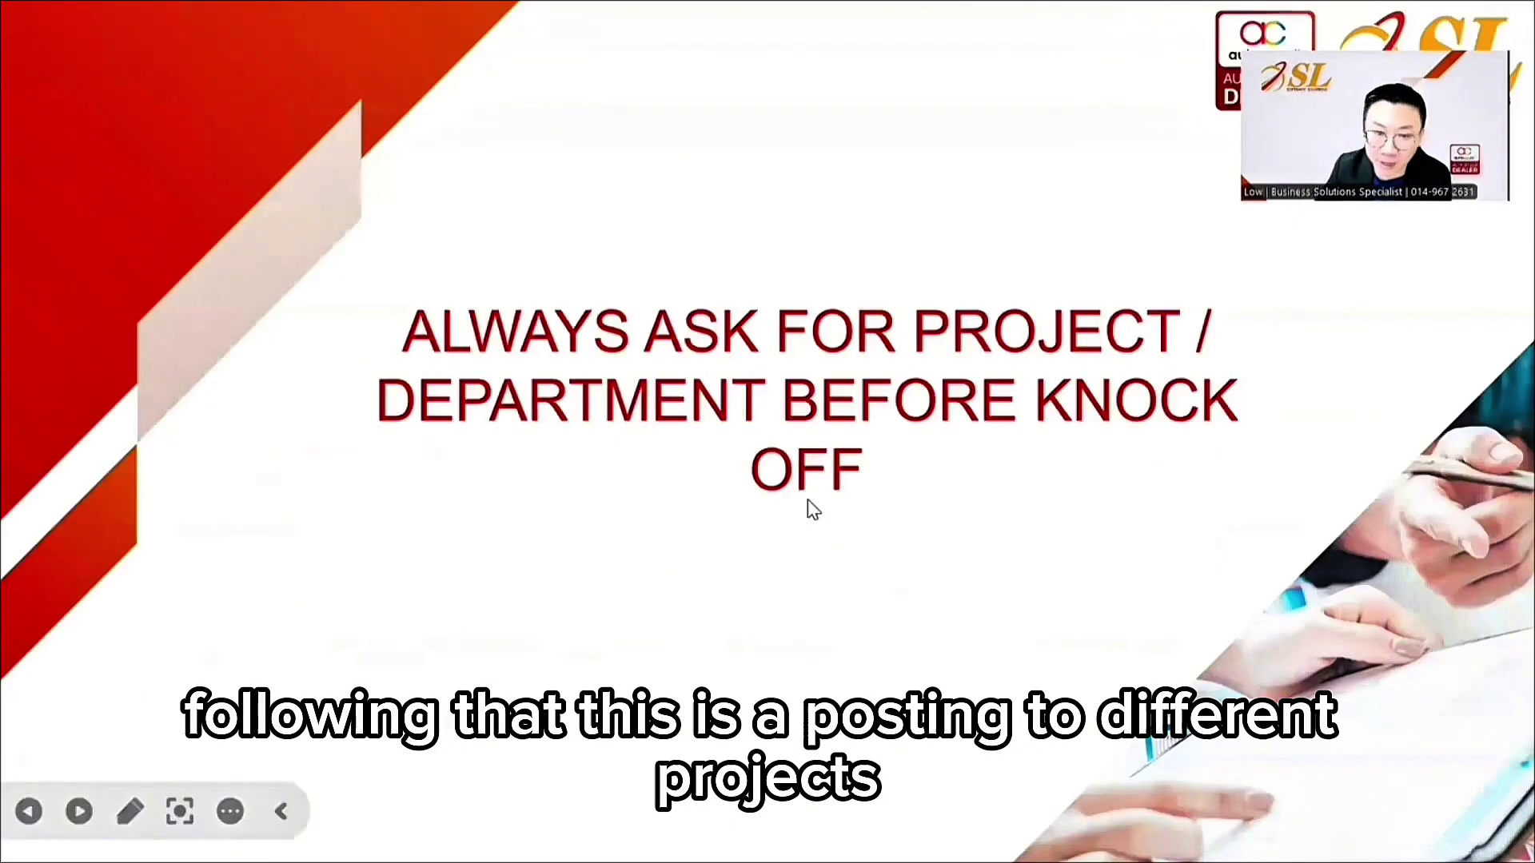
- Advance the presentation past the slide on asking for project or department before knock-off, and return to AutoCount
key("Right")
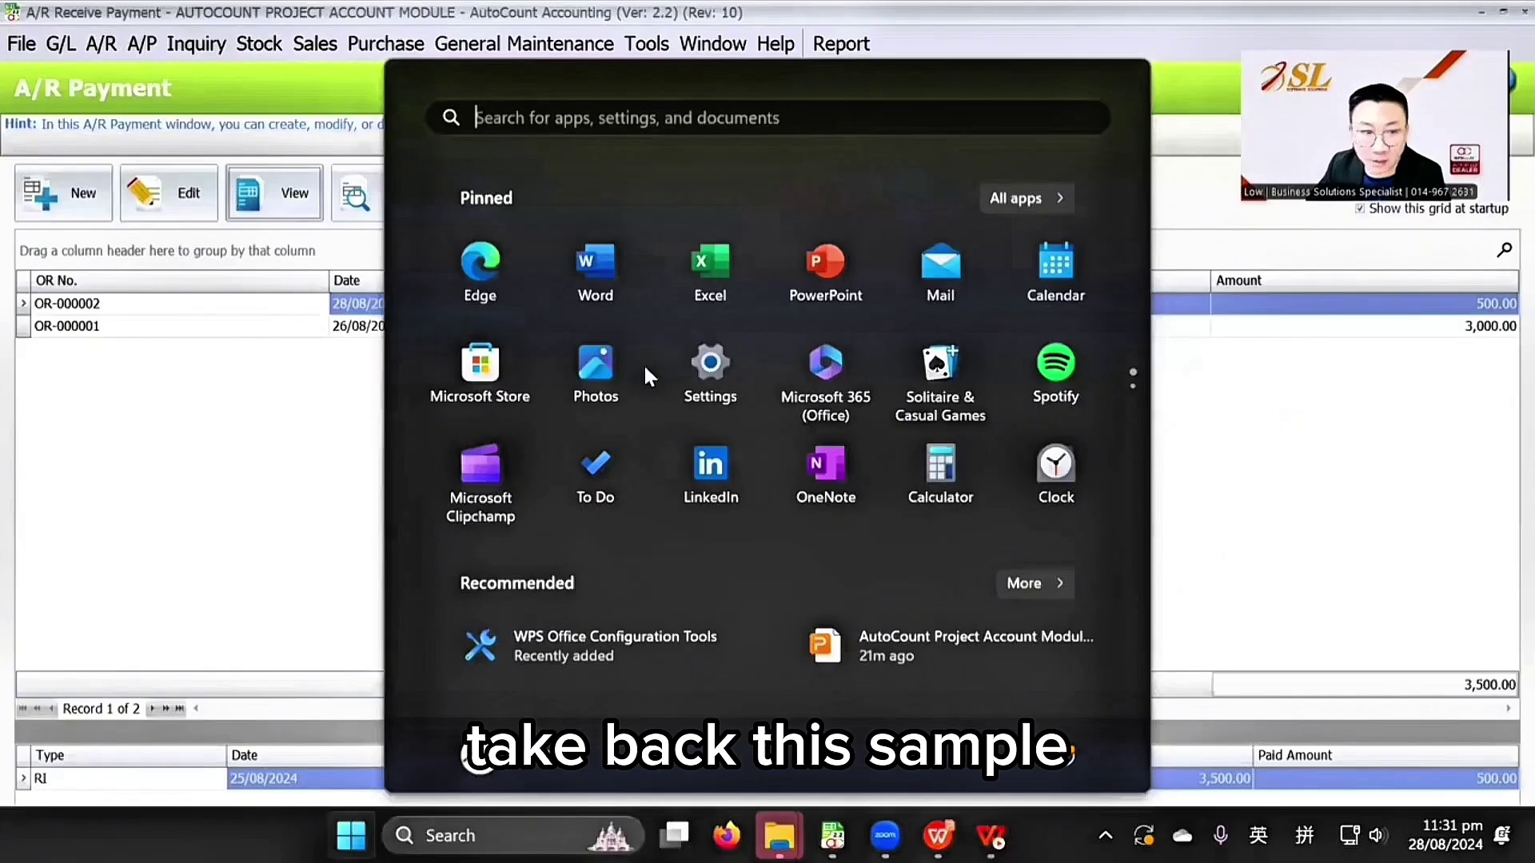
key("Escape")
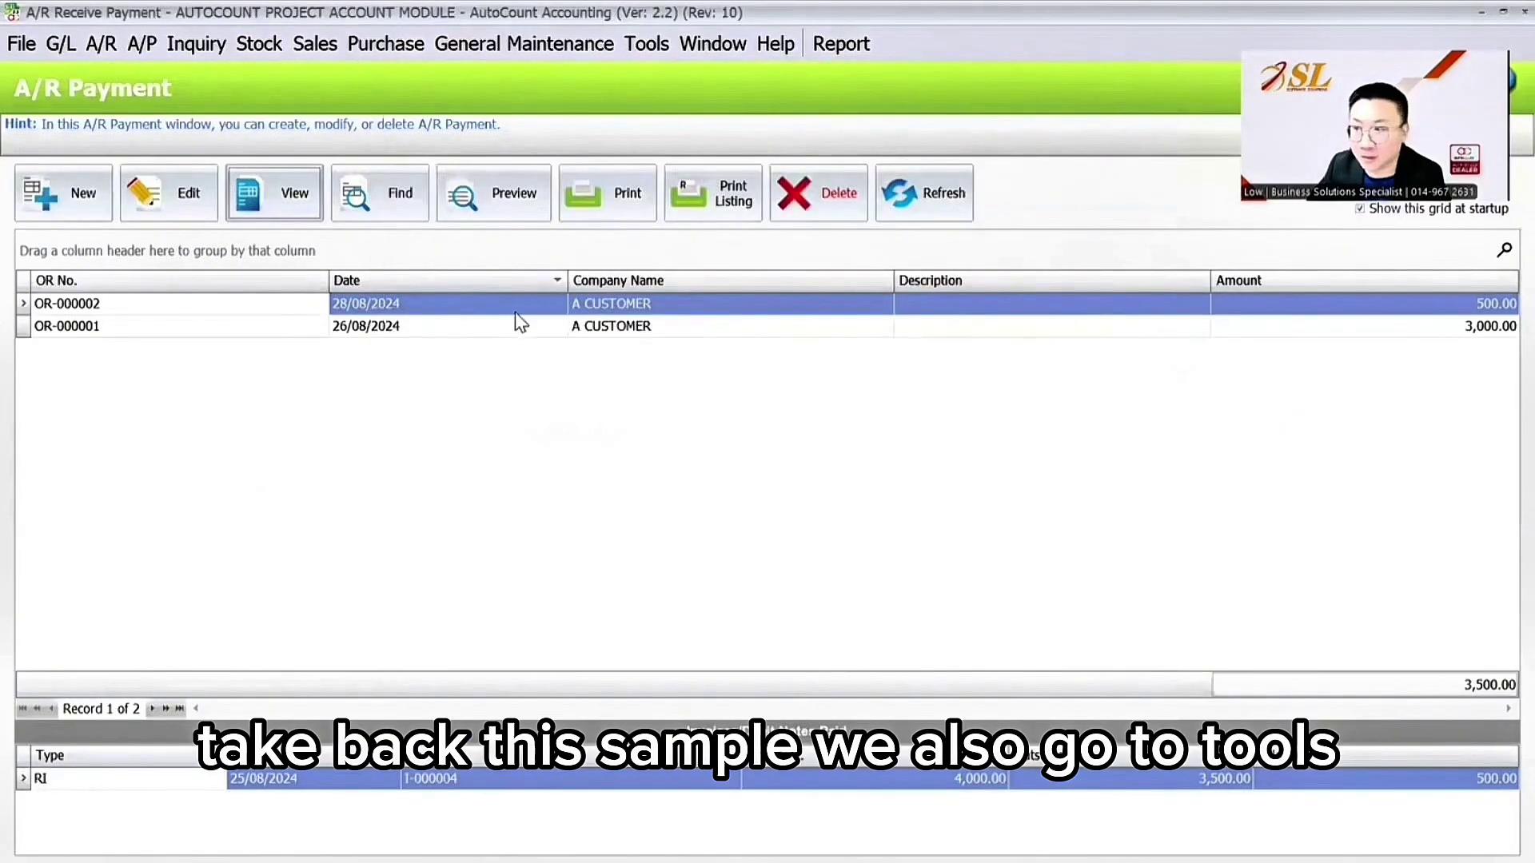
- Enable "Post by the Project and Department in Payment, Contra, and Refund" in the G/L Posting options and apply it
left_click(646, 44)
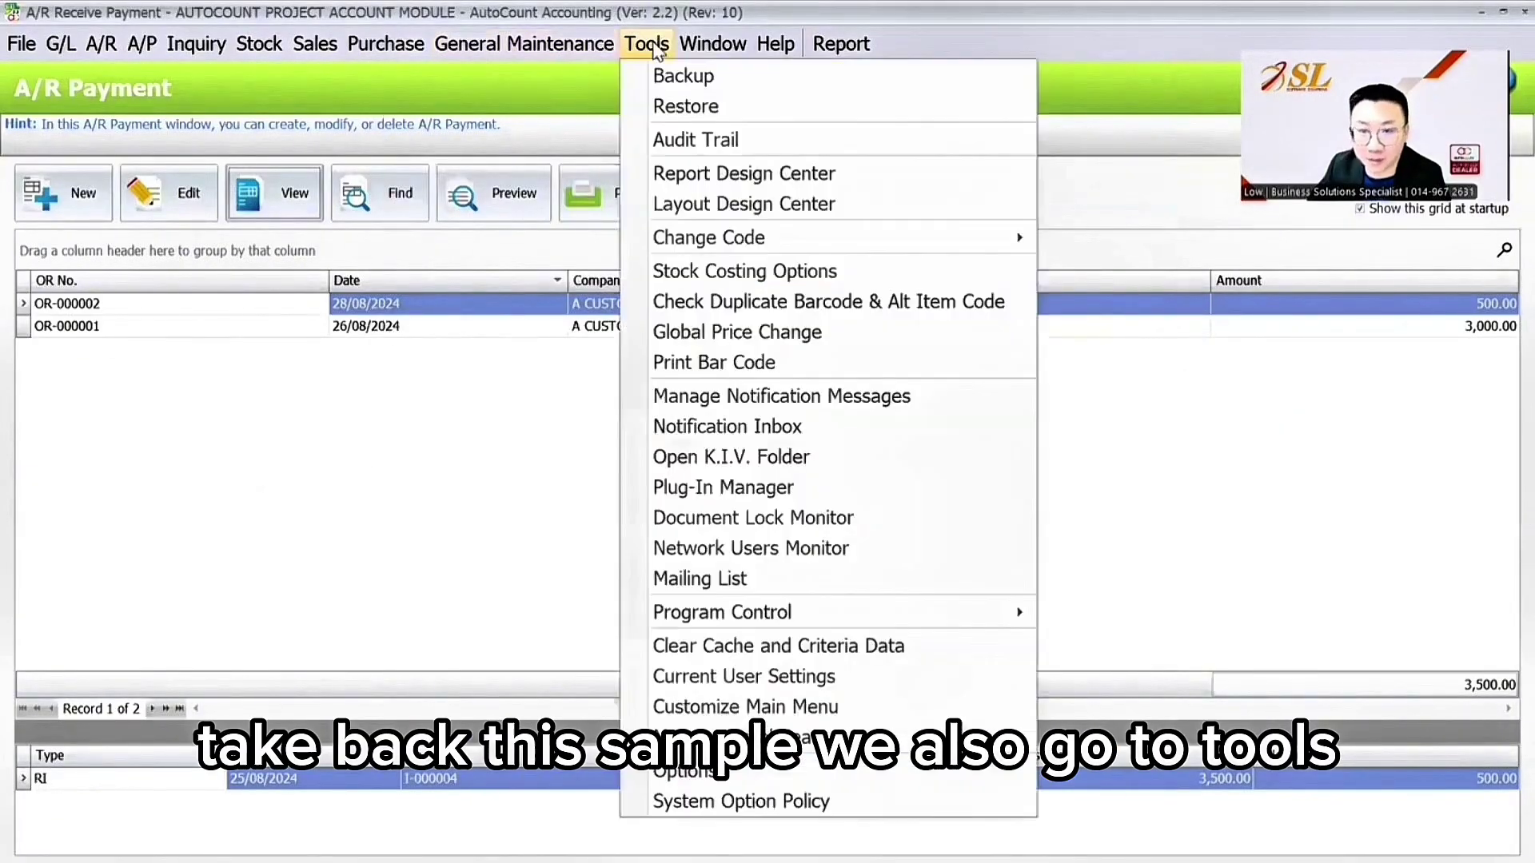
left_click(722, 775)
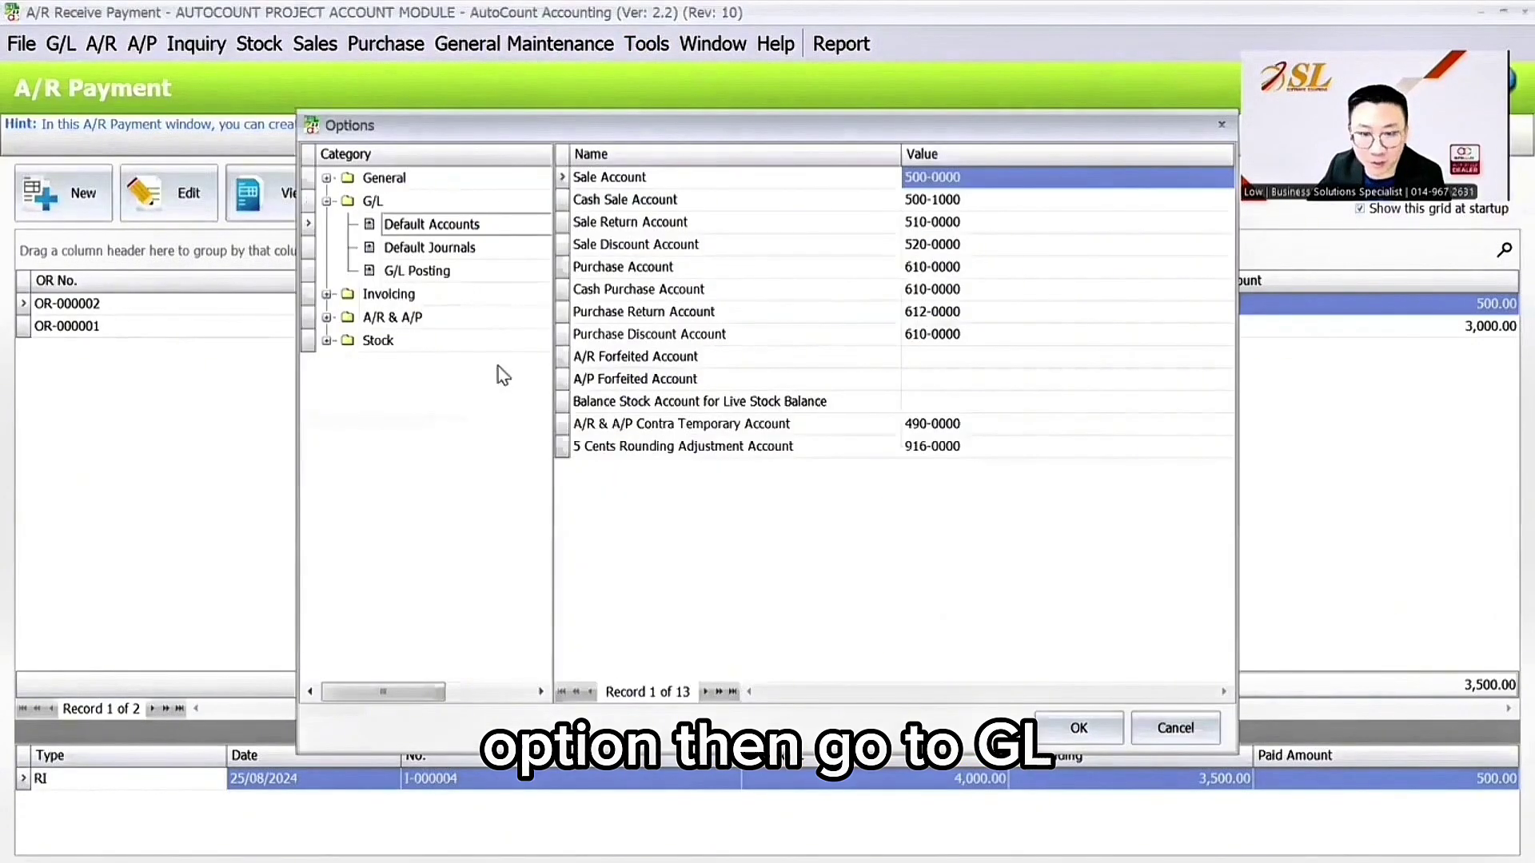
left_click(483, 278)
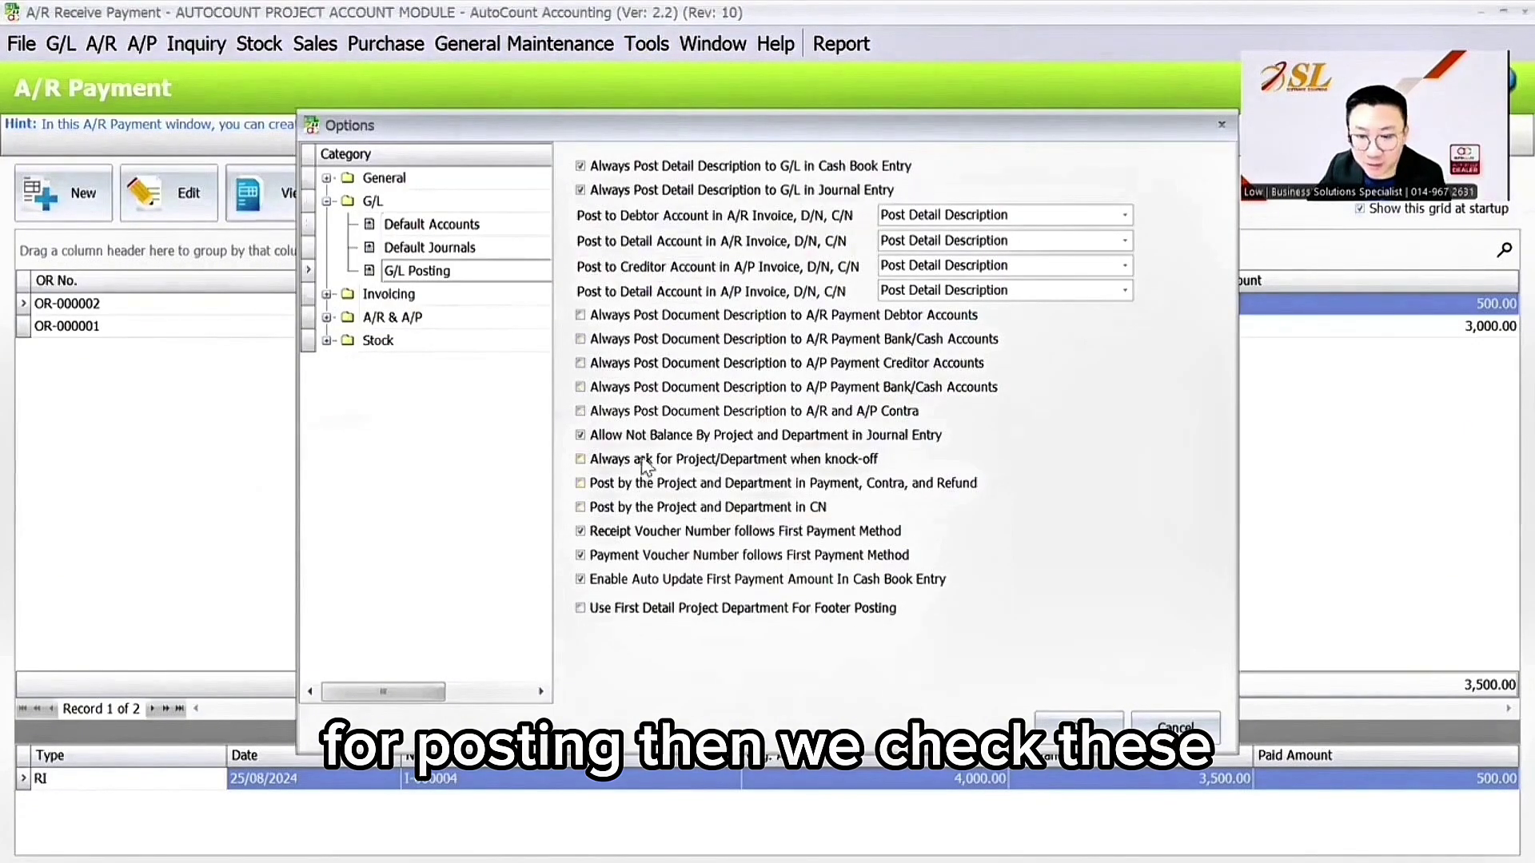
left_click(629, 487)
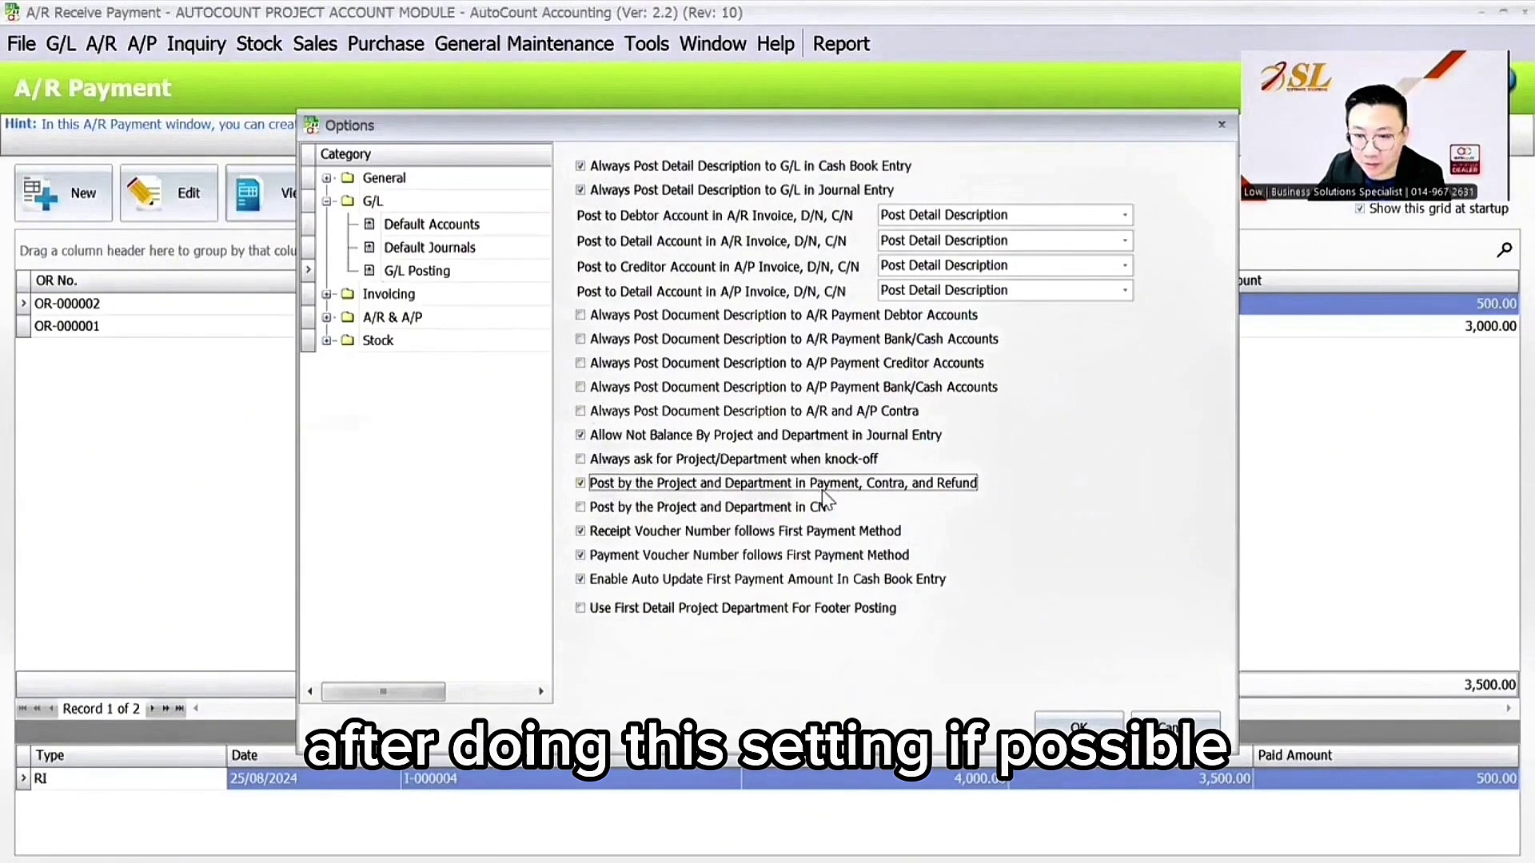
left_click(1077, 727)
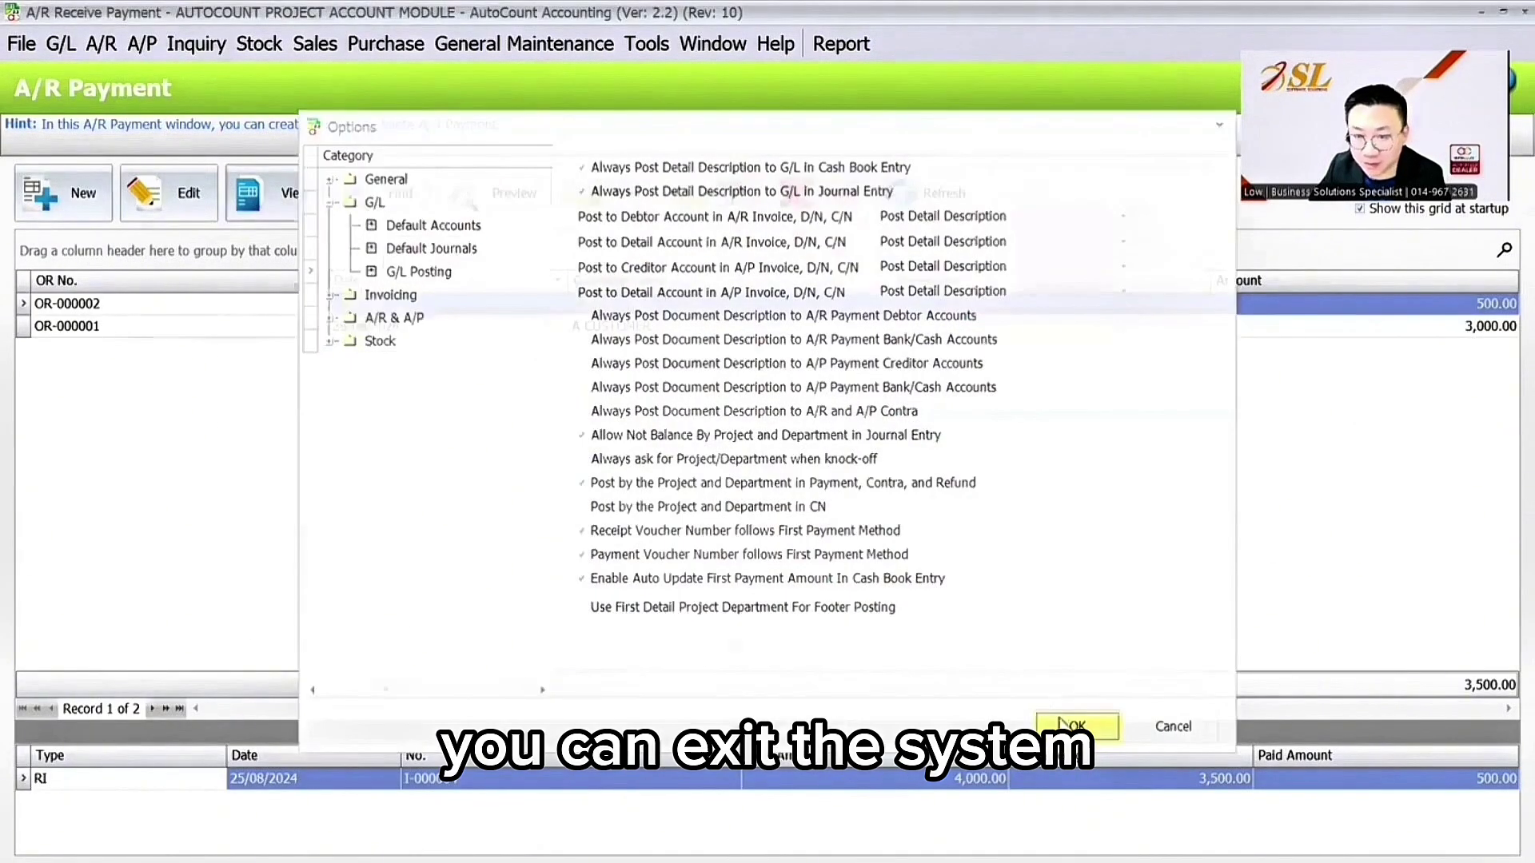
- Clear the form cache through Clear Cache and Criteria Data so the changed posting option takes effect without exiting the system
left_click(21, 43)
key("Escape")
left_click(646, 44)
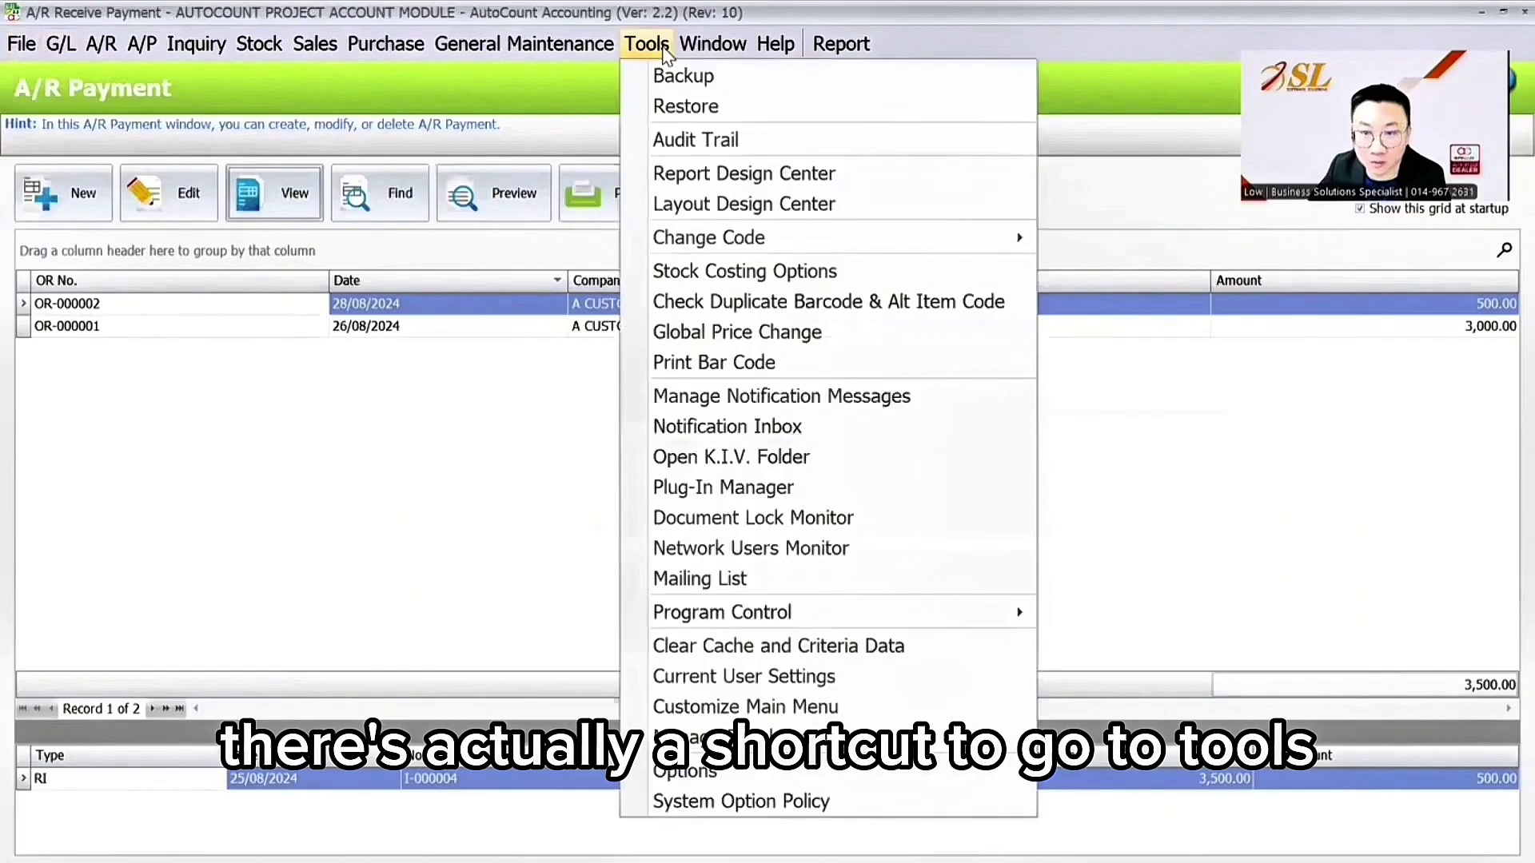
left_click(714, 646)
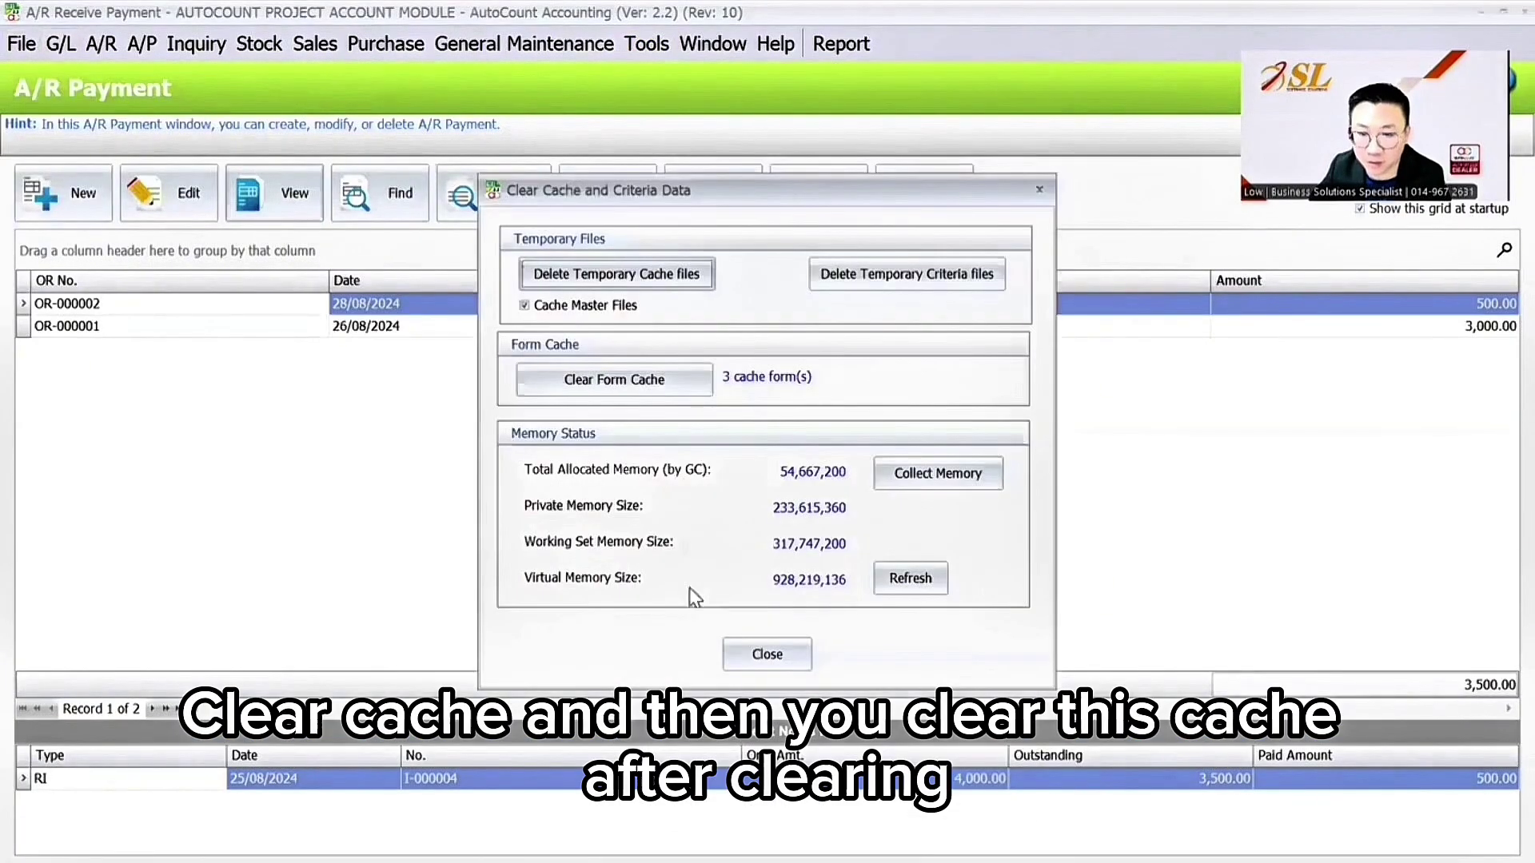
left_click(683, 388)
left_click(715, 474)
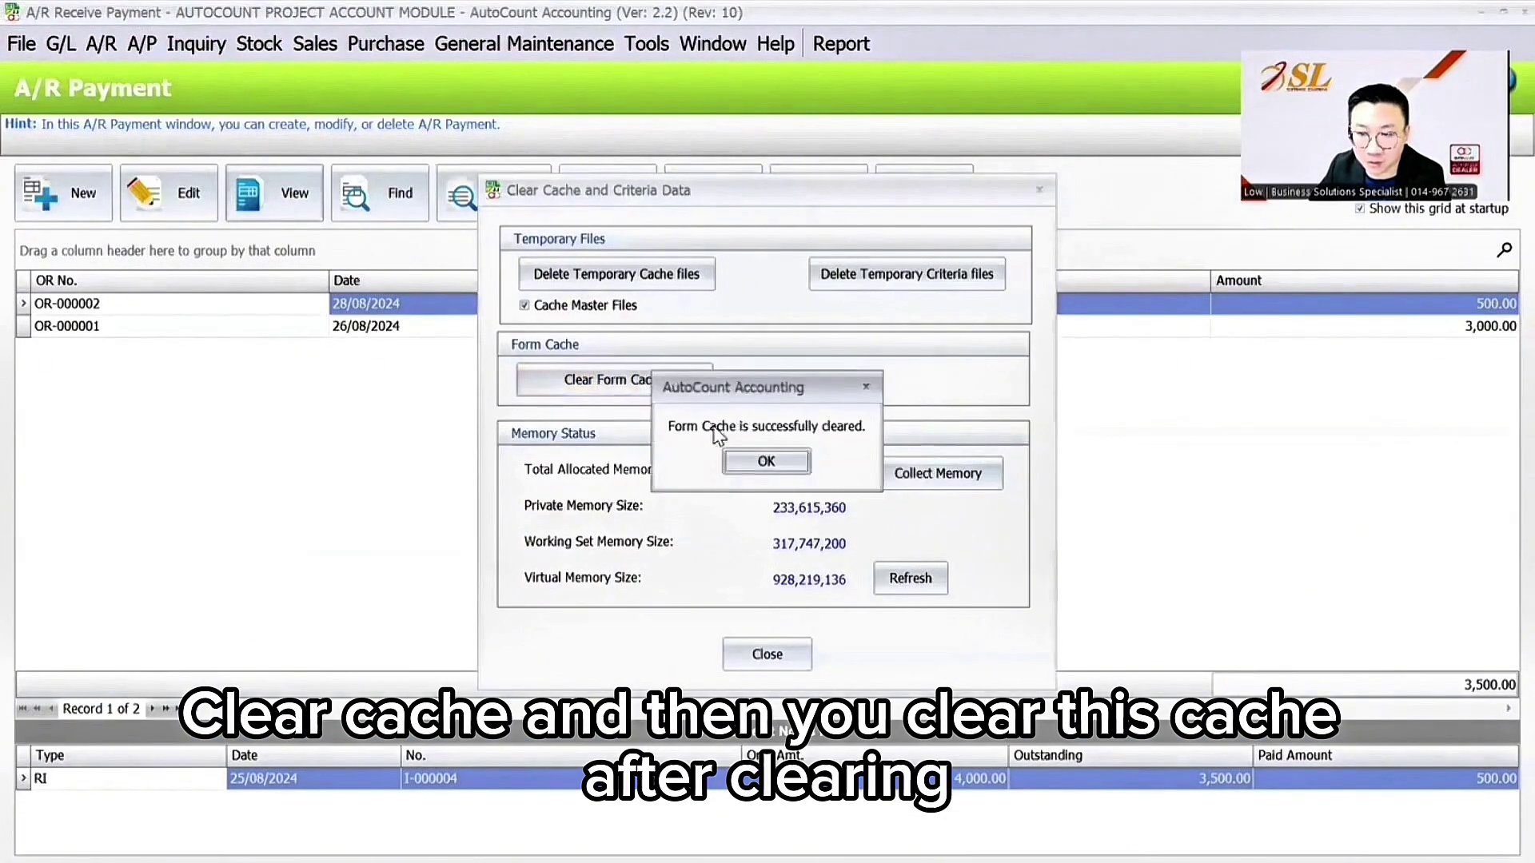
left_click(761, 459)
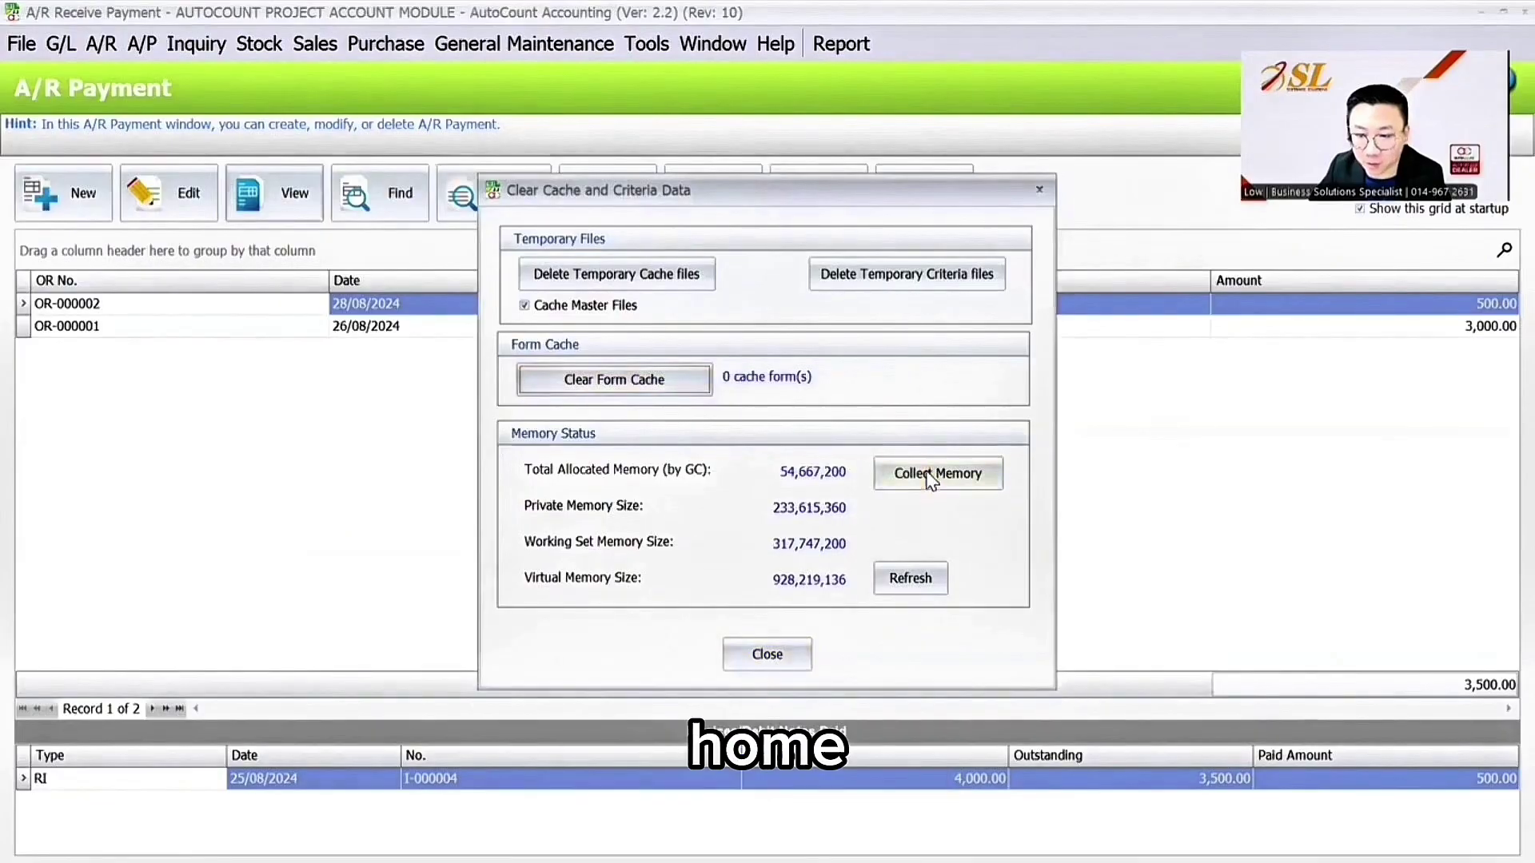
key("Escape")
- Start a new A/R Receive Payment and select A CUSTOMER as its debtor
left_click(101, 44)
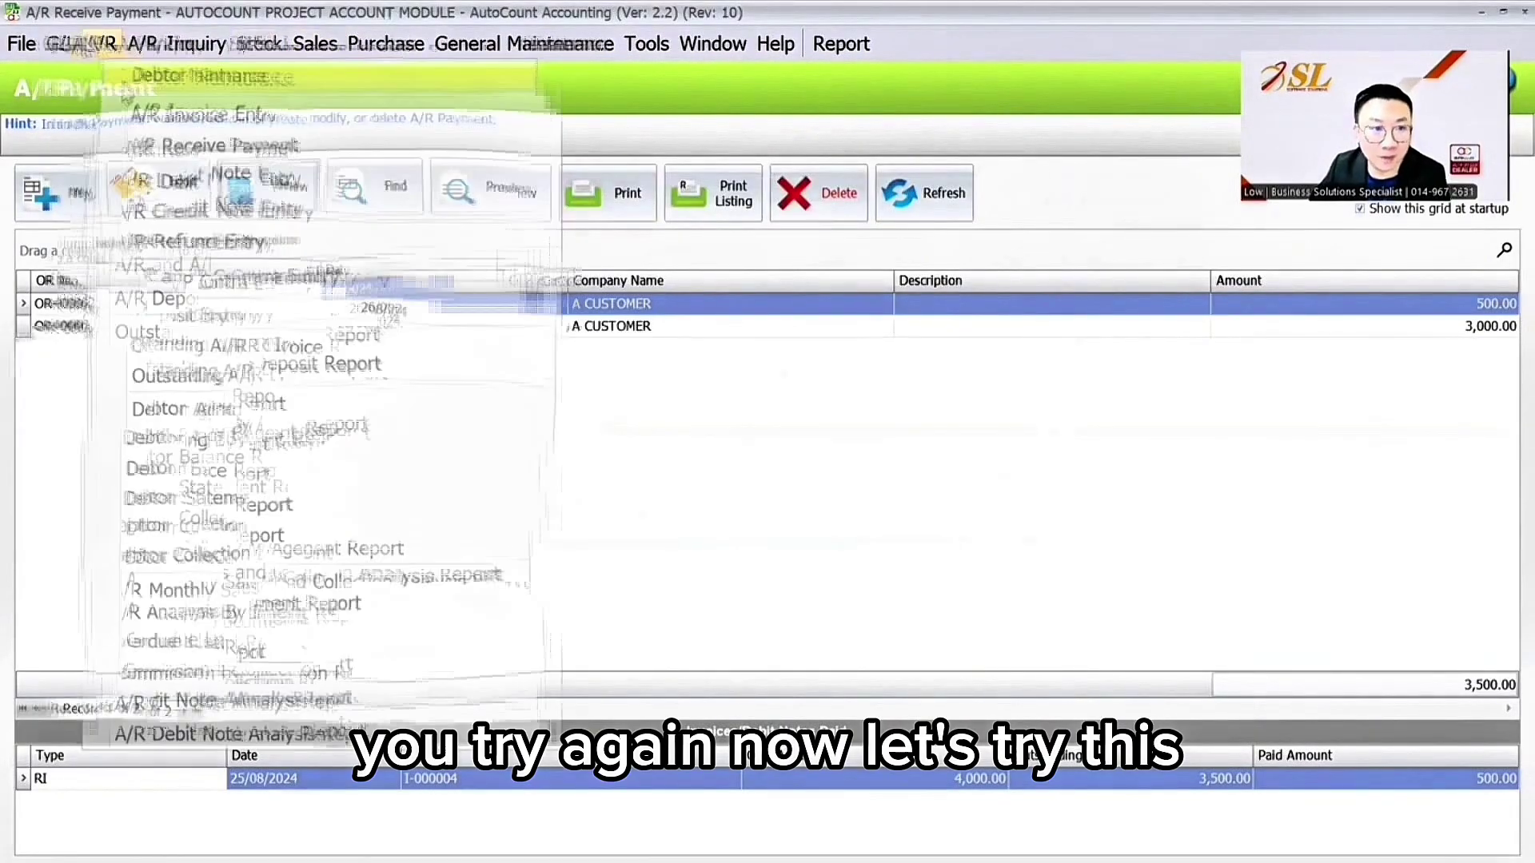
left_click(134, 144)
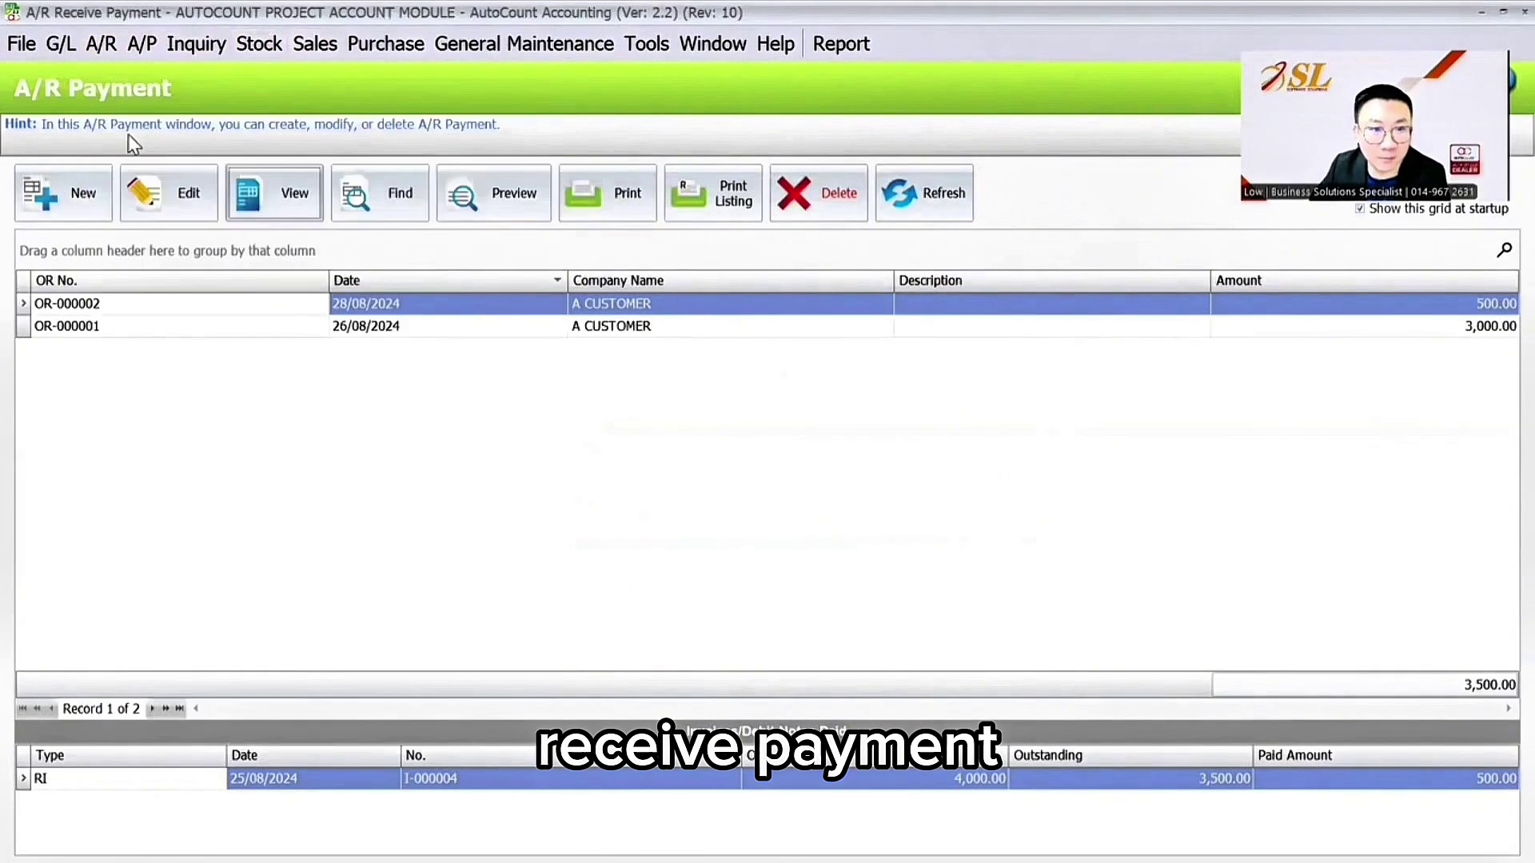
left_click(70, 186)
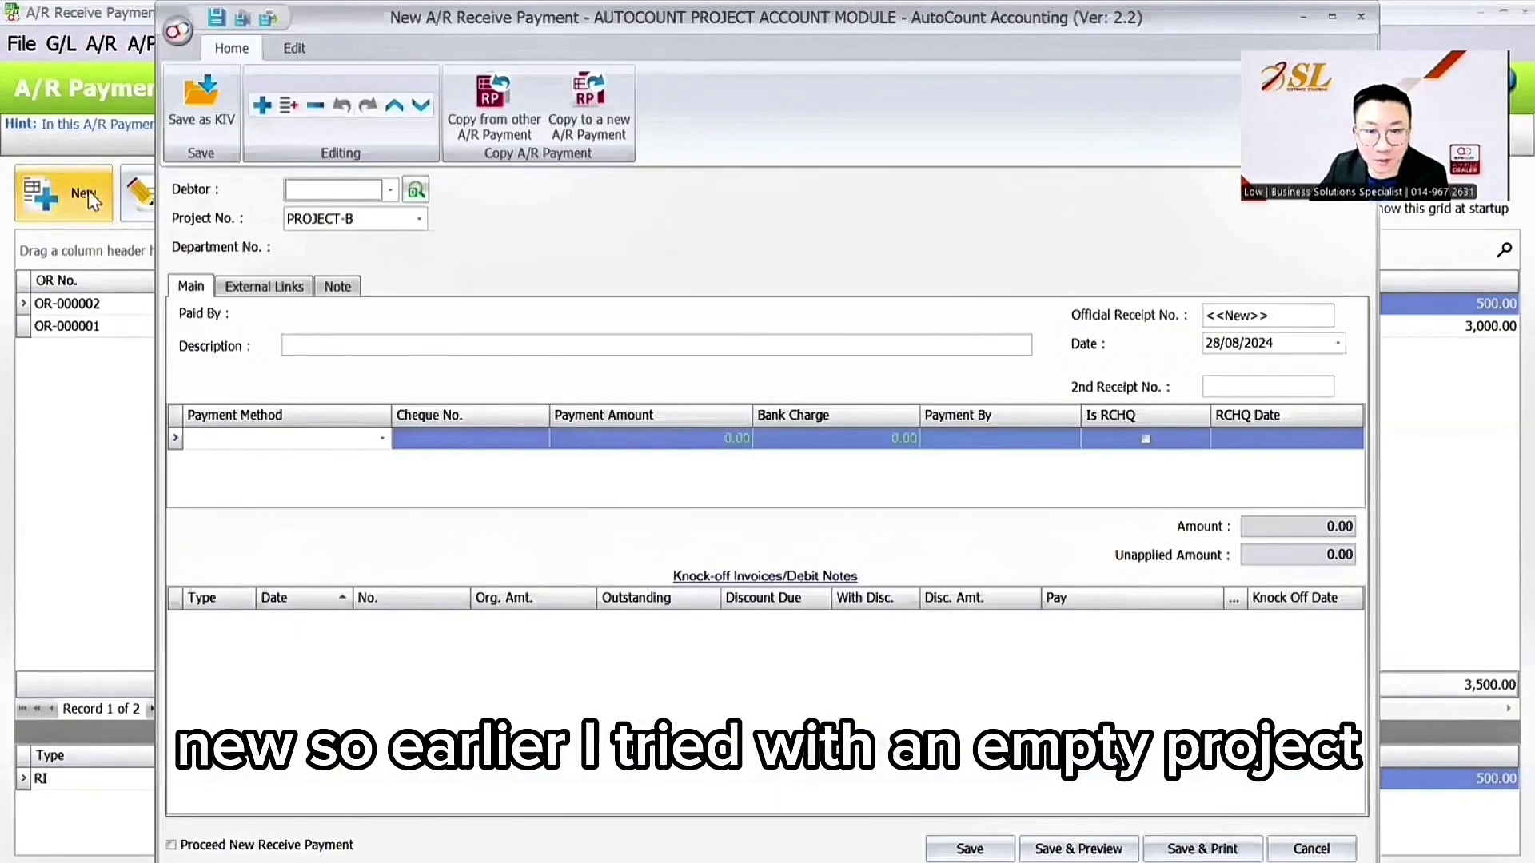
left_click(355, 224)
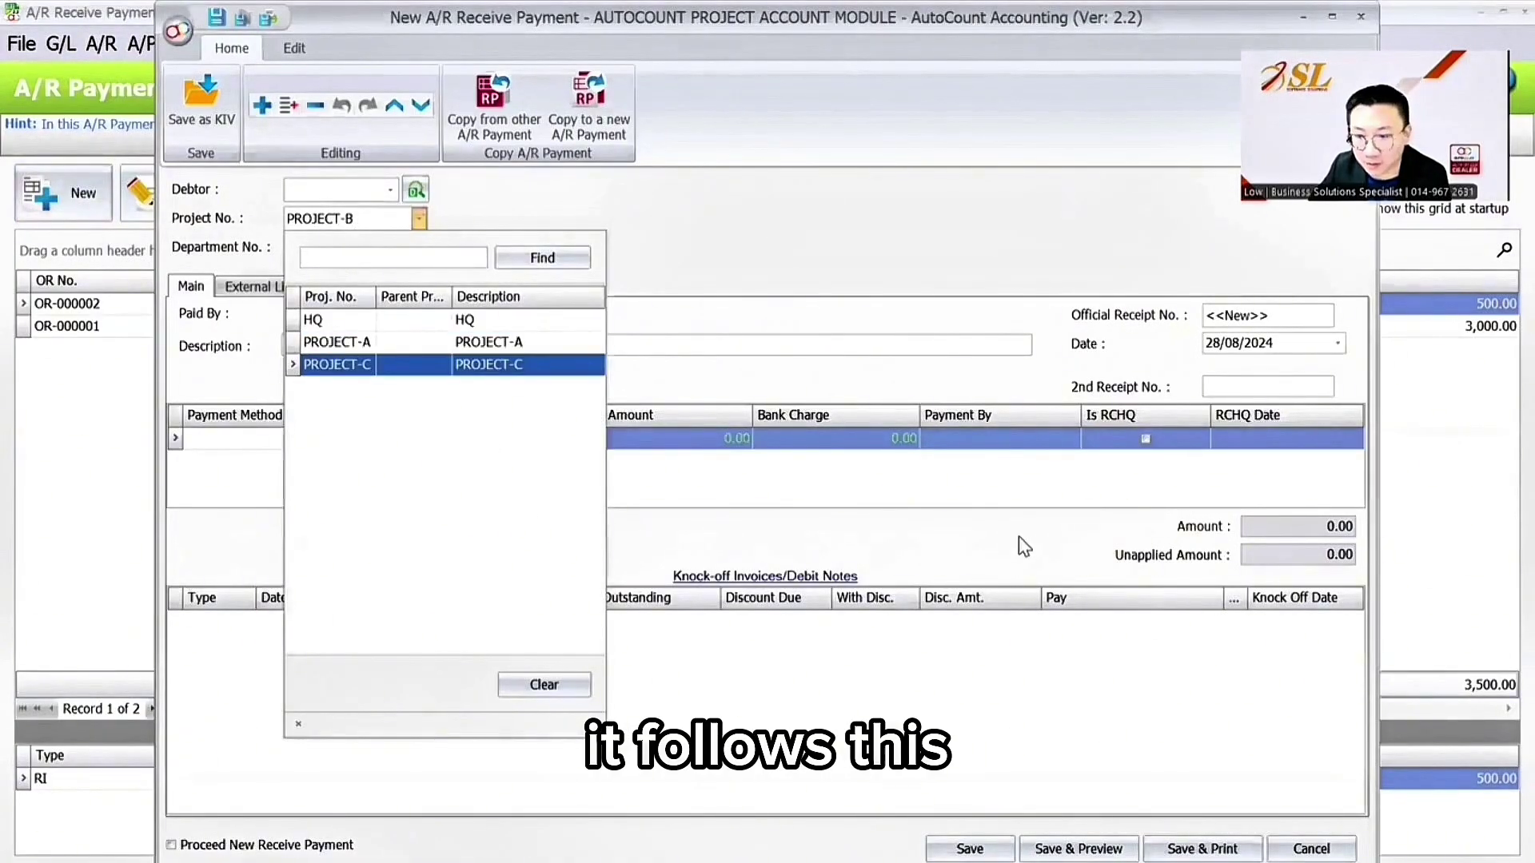
left_click(391, 190)
left_click(375, 288)
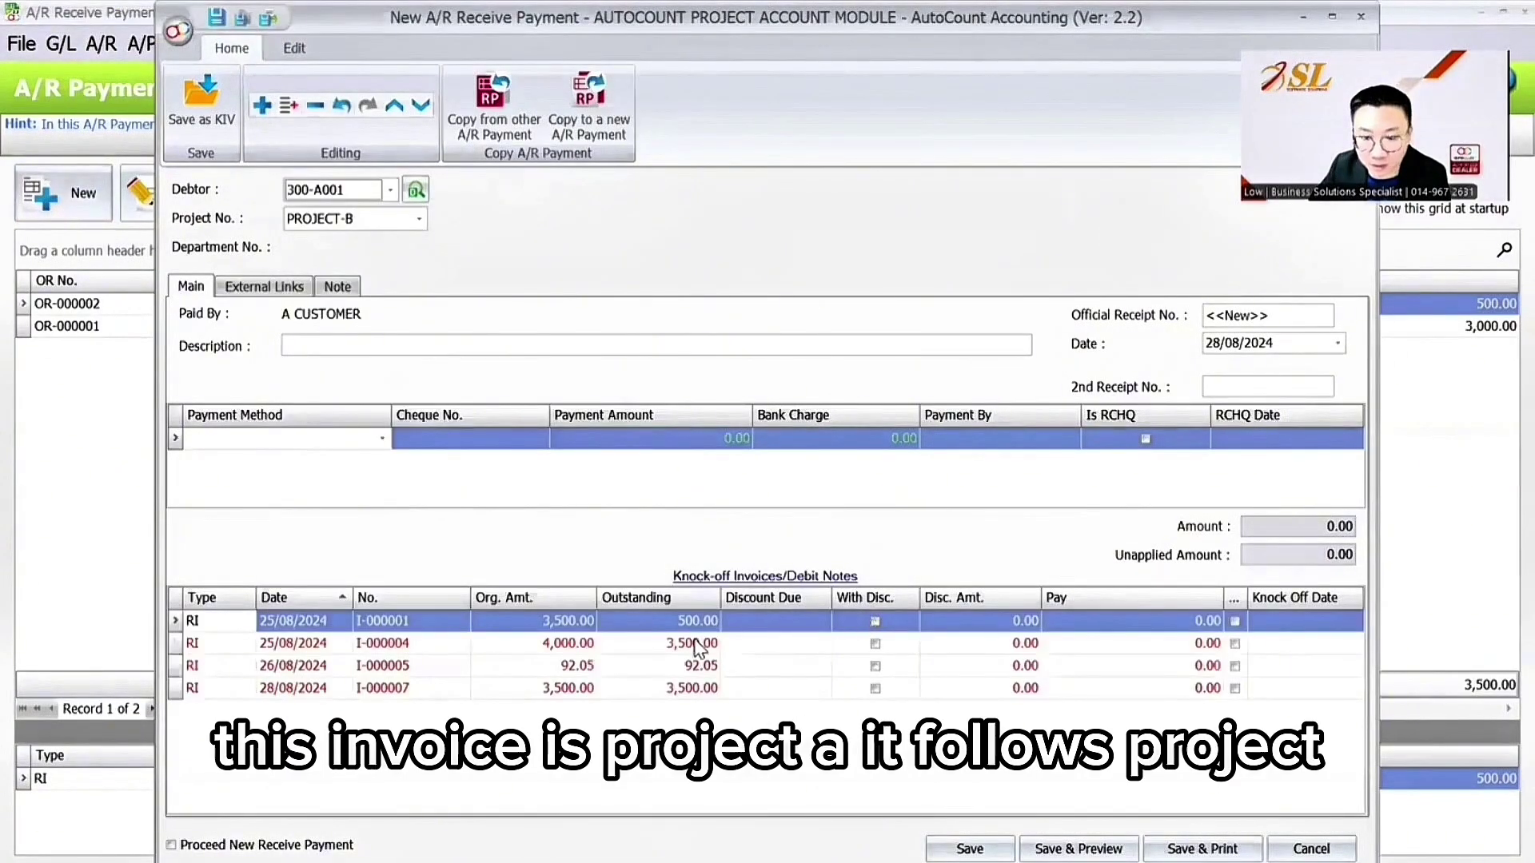
- Examine the projects assigned to the item lines of the 4,000.00 invoice and the last invoice in the knock-off list
left_click(636, 646)
double_click(636, 643)
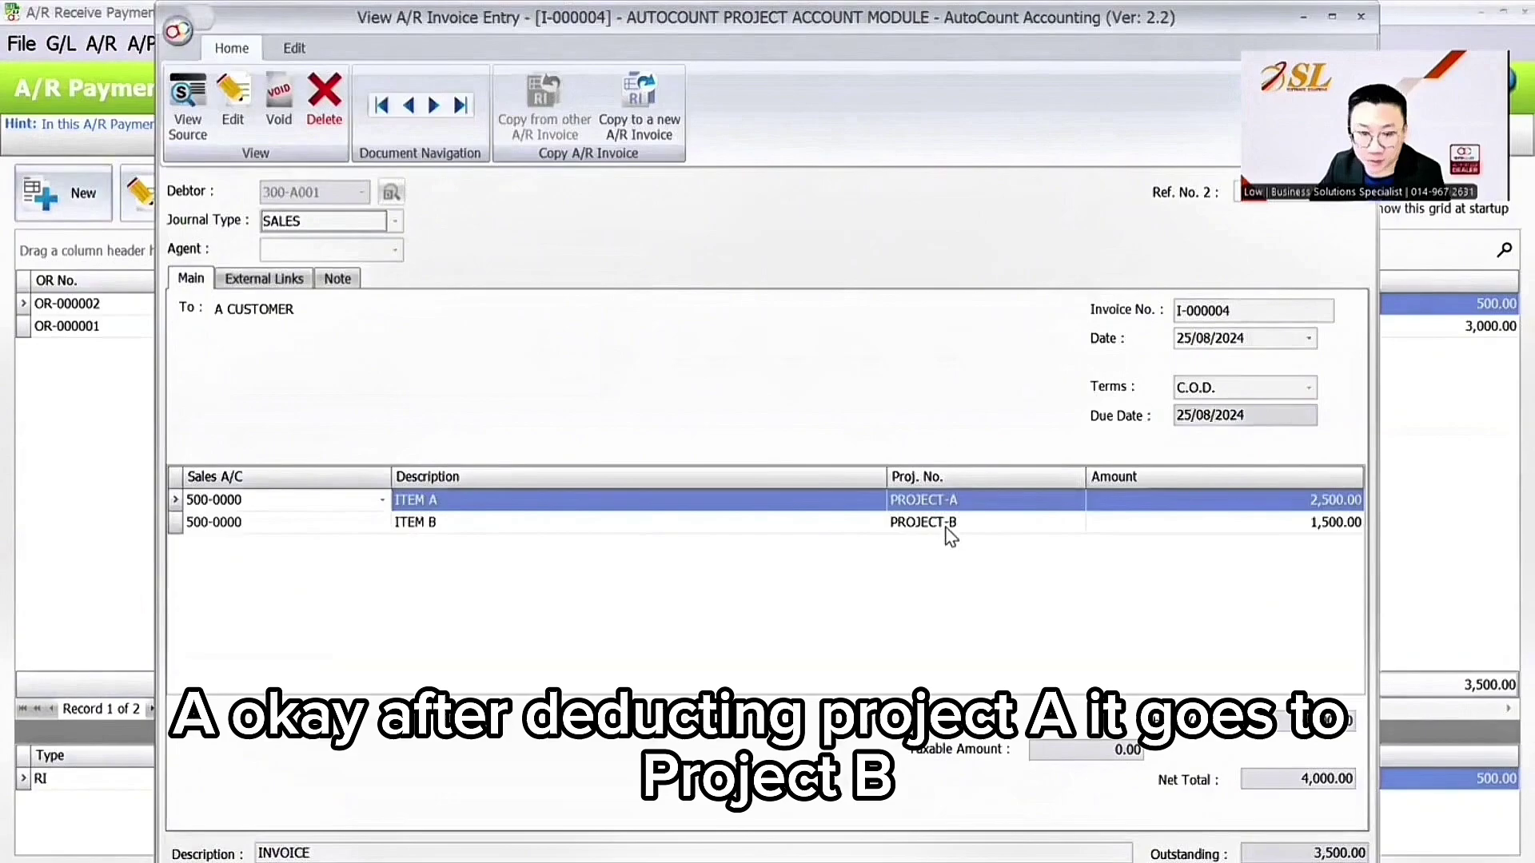
key("Escape")
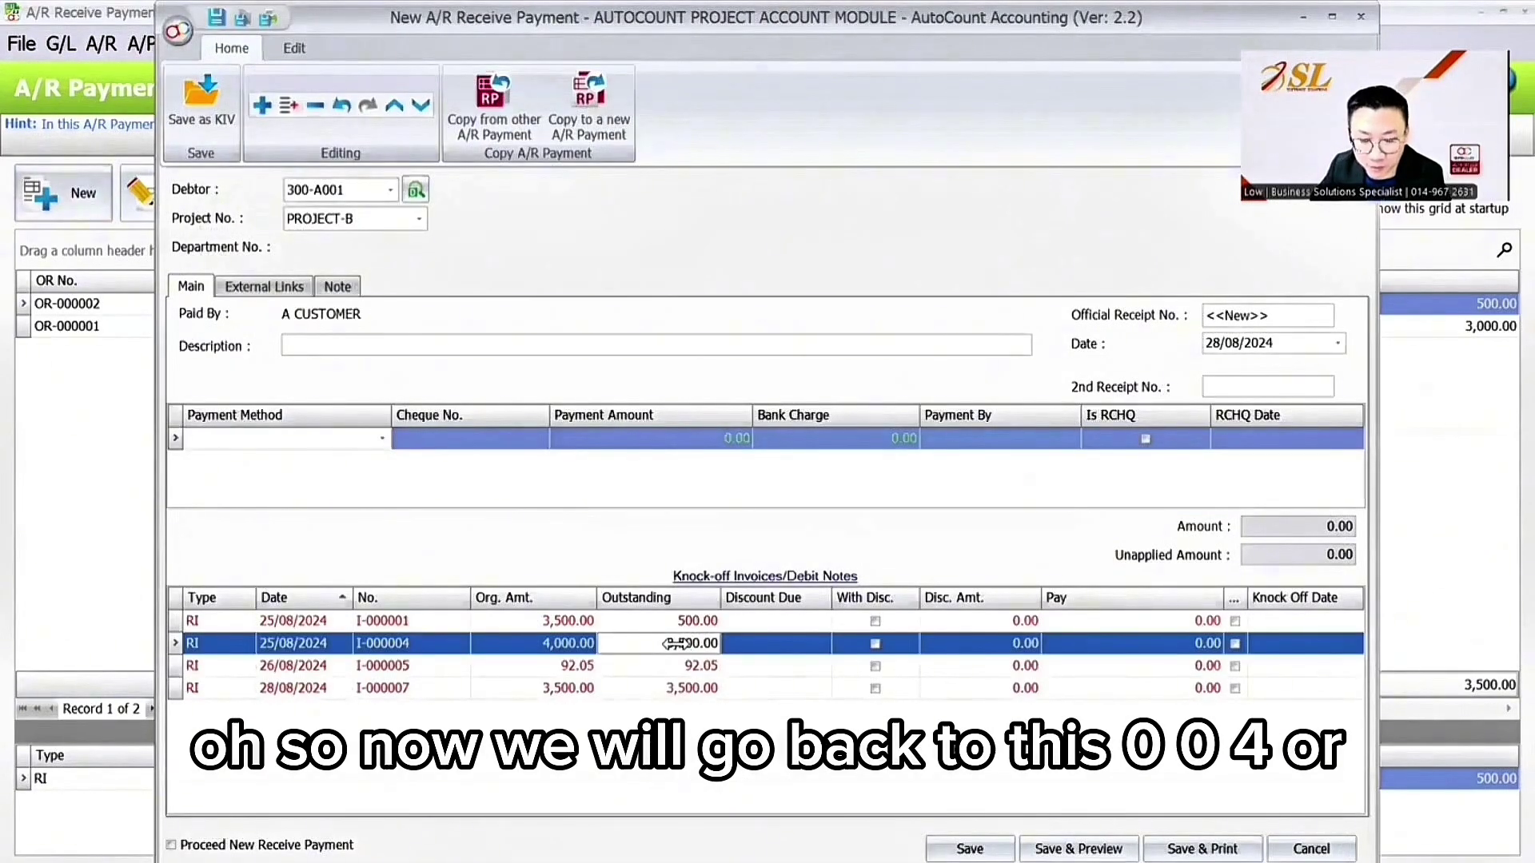
double_click(673, 643)
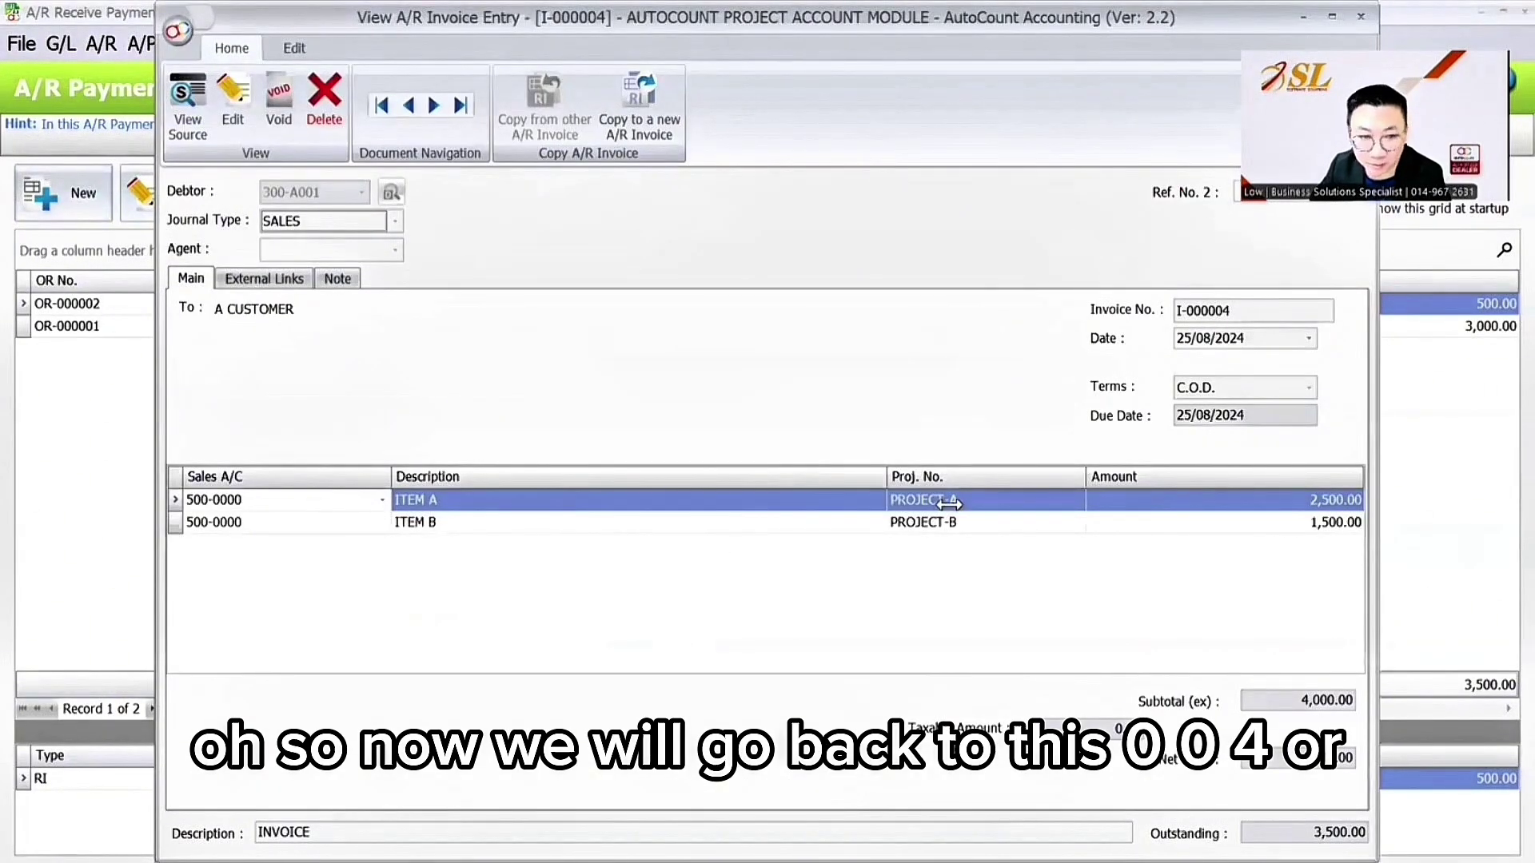
key("Escape")
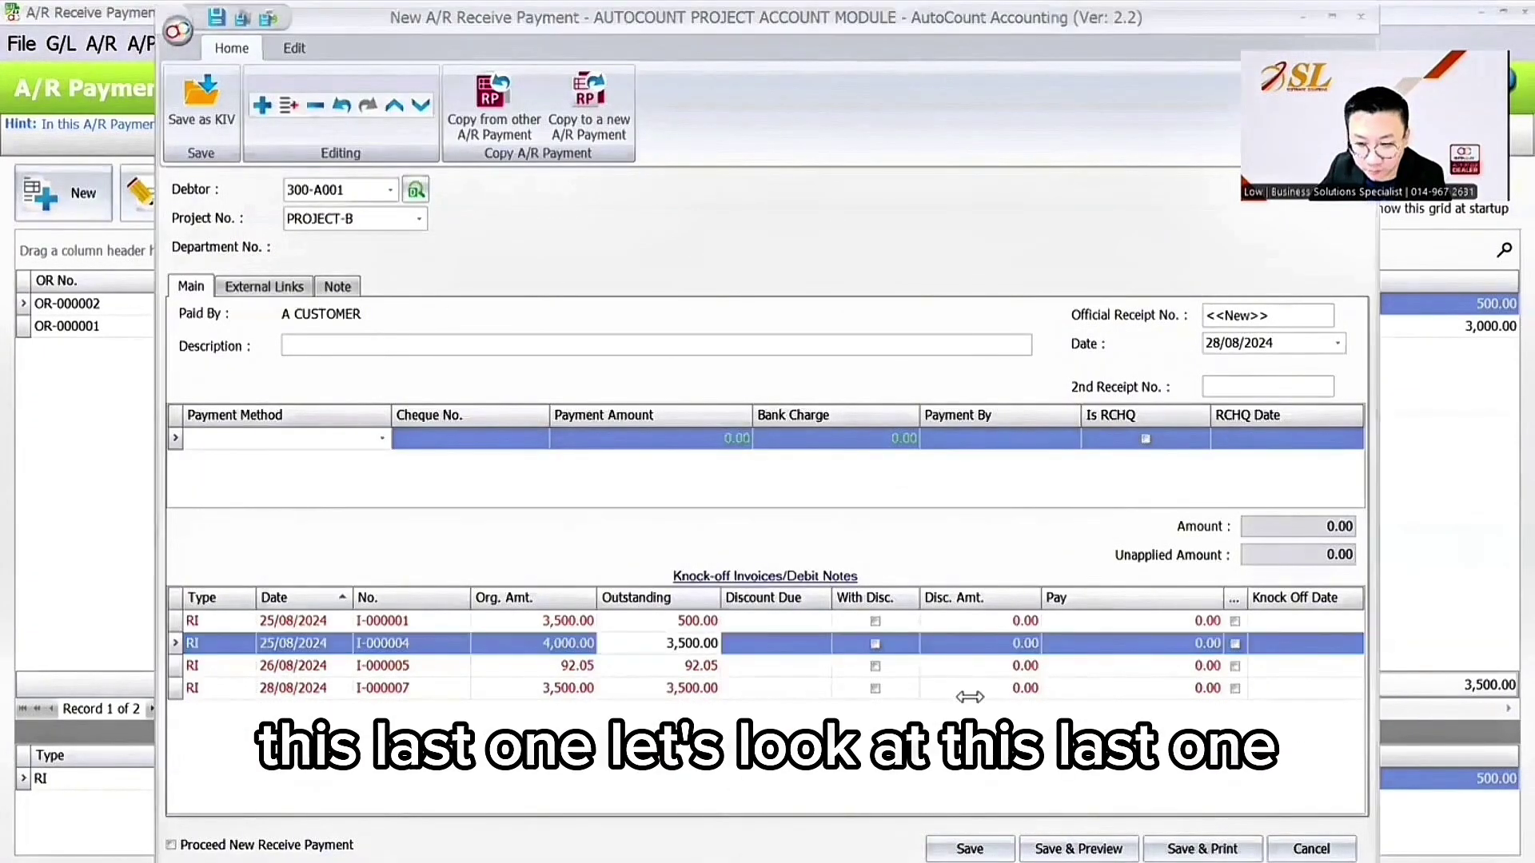
double_click(648, 688)
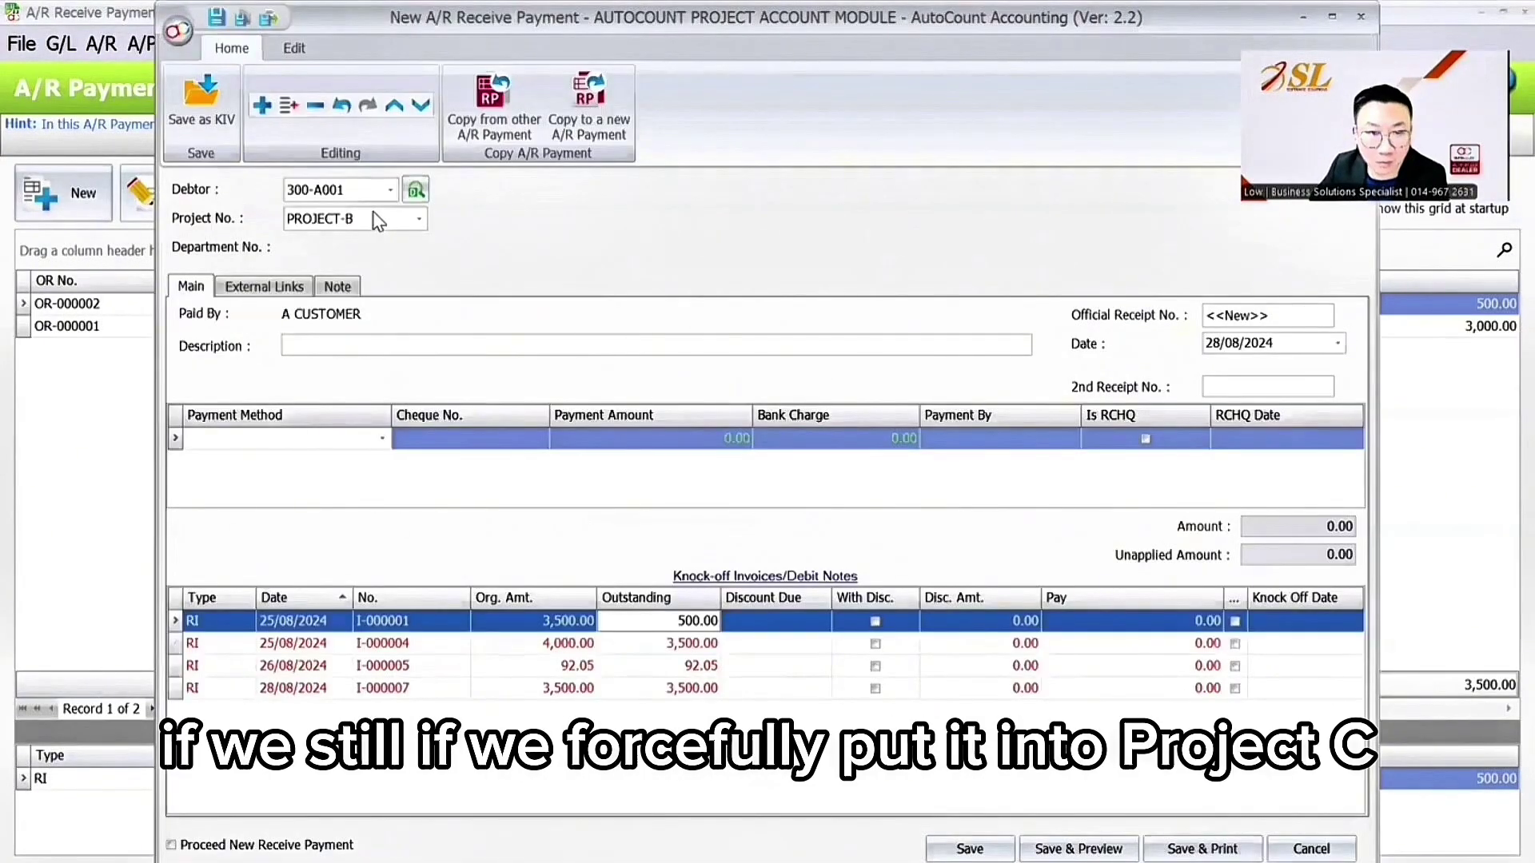
- Save a 2,500.00 CASH payment under PROJECT-C, knocked off against the 3,500.00 invoice dated 28/08/2024
left_click(383, 220)
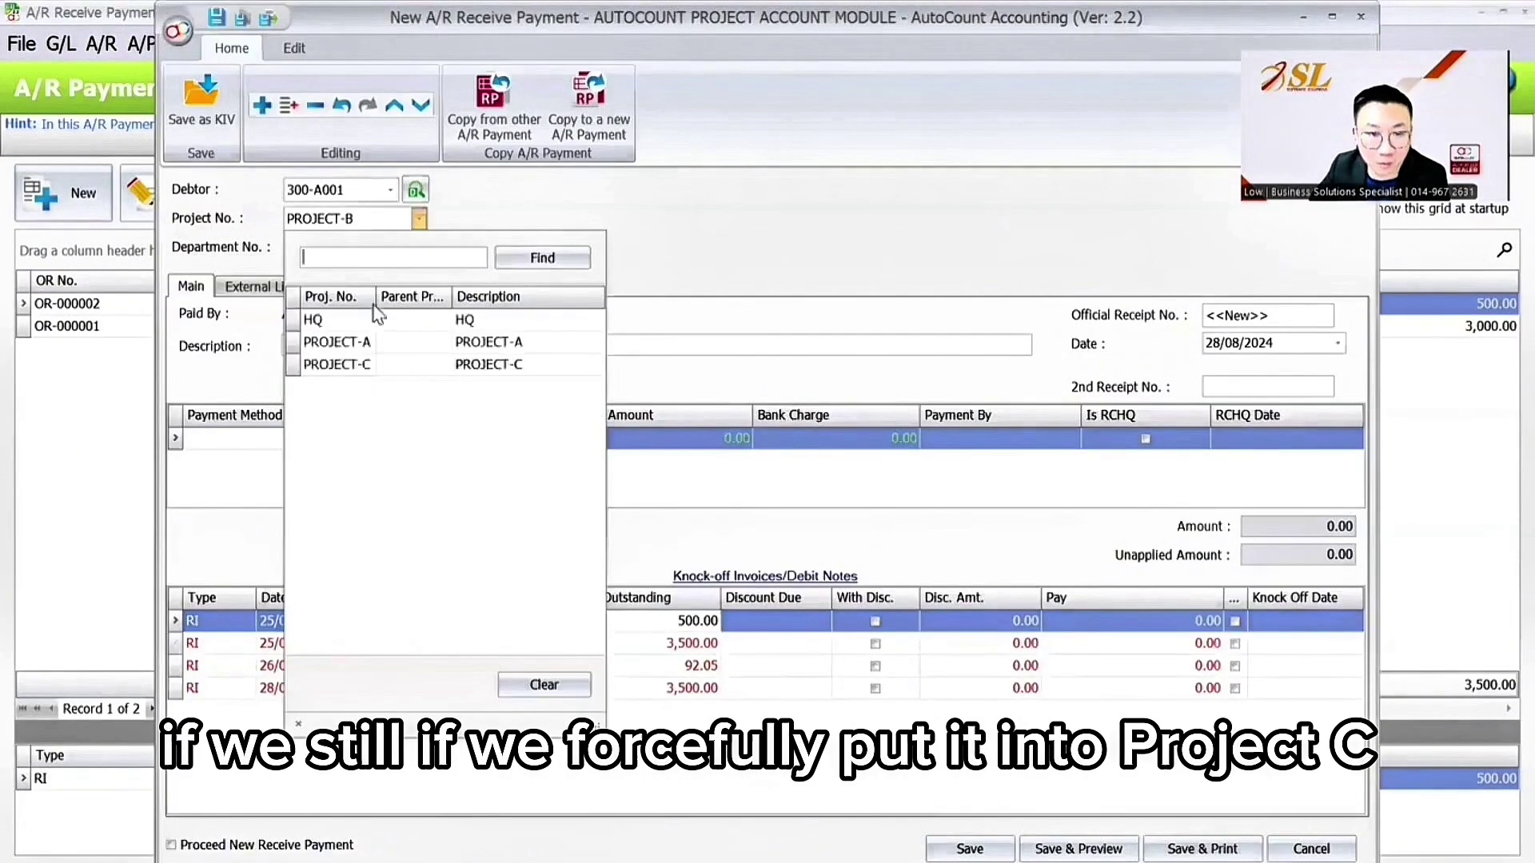
left_click(380, 364)
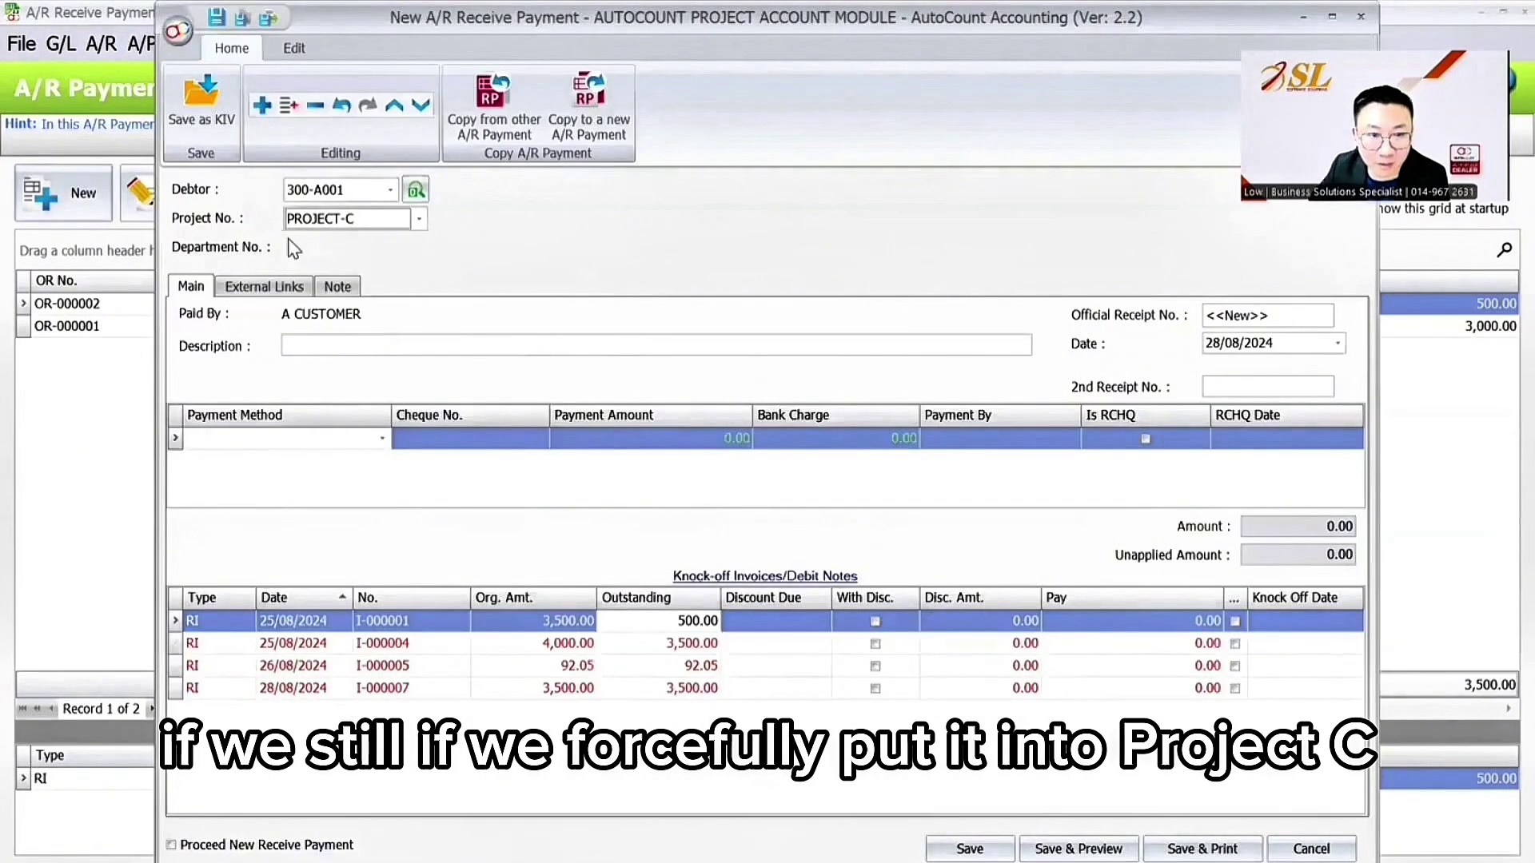
left_click(324, 440)
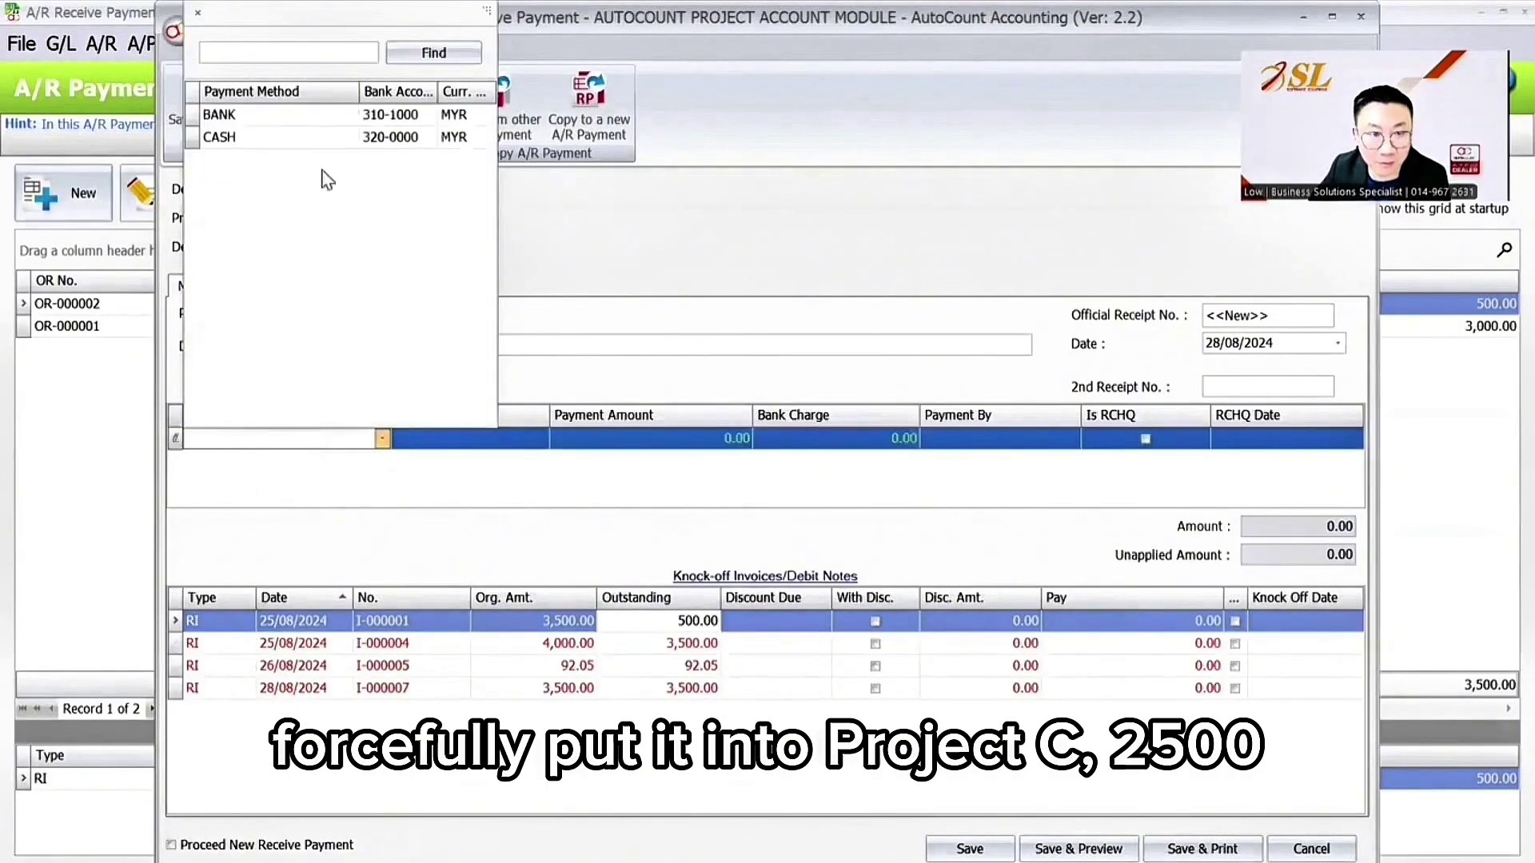
left_click(320, 137)
left_click(591, 438)
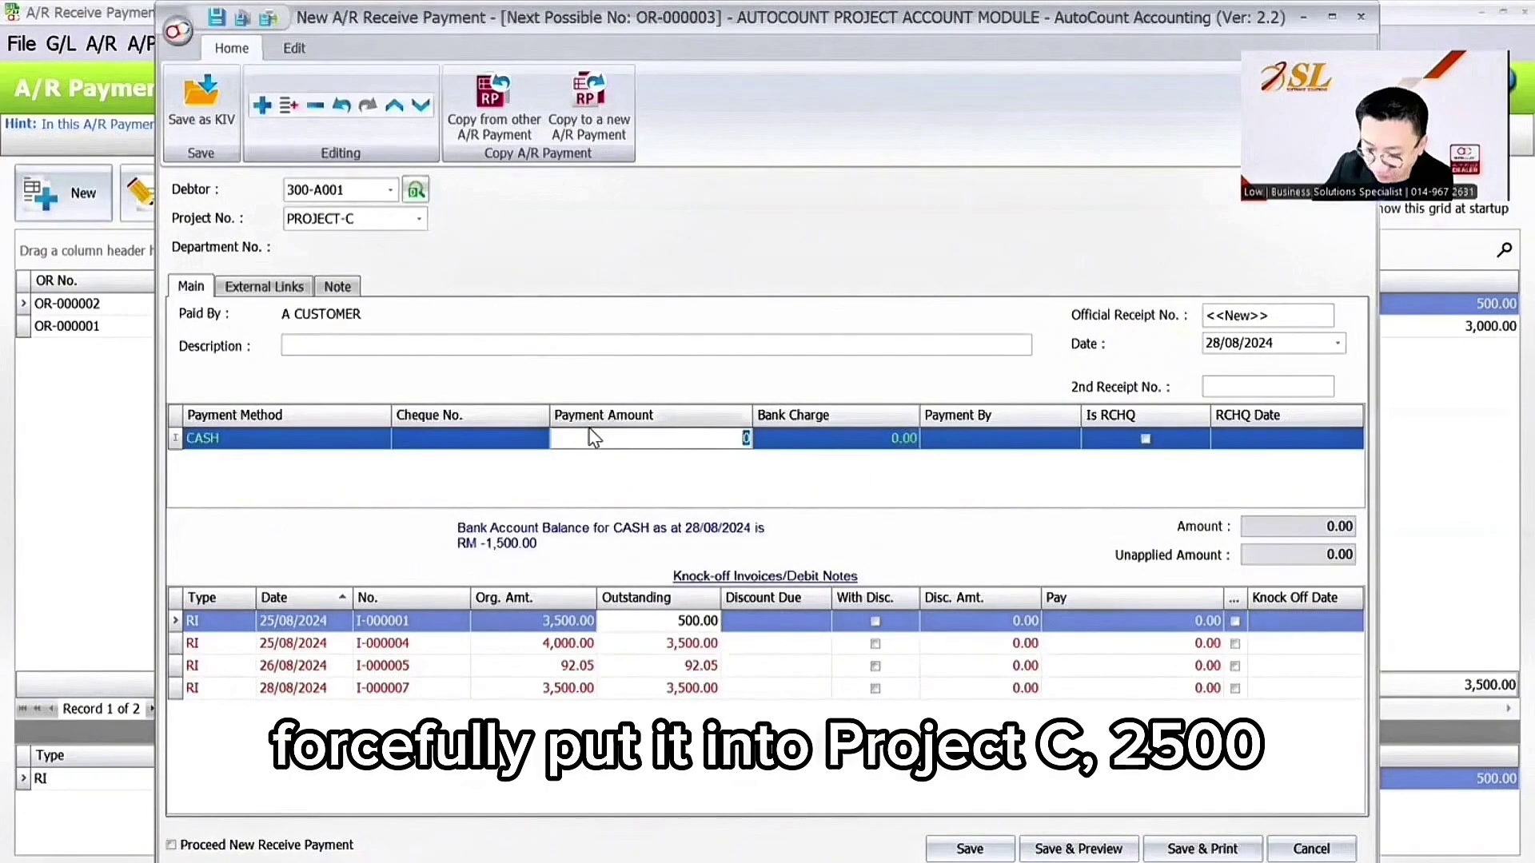
type("2,500")
left_click(1038, 689)
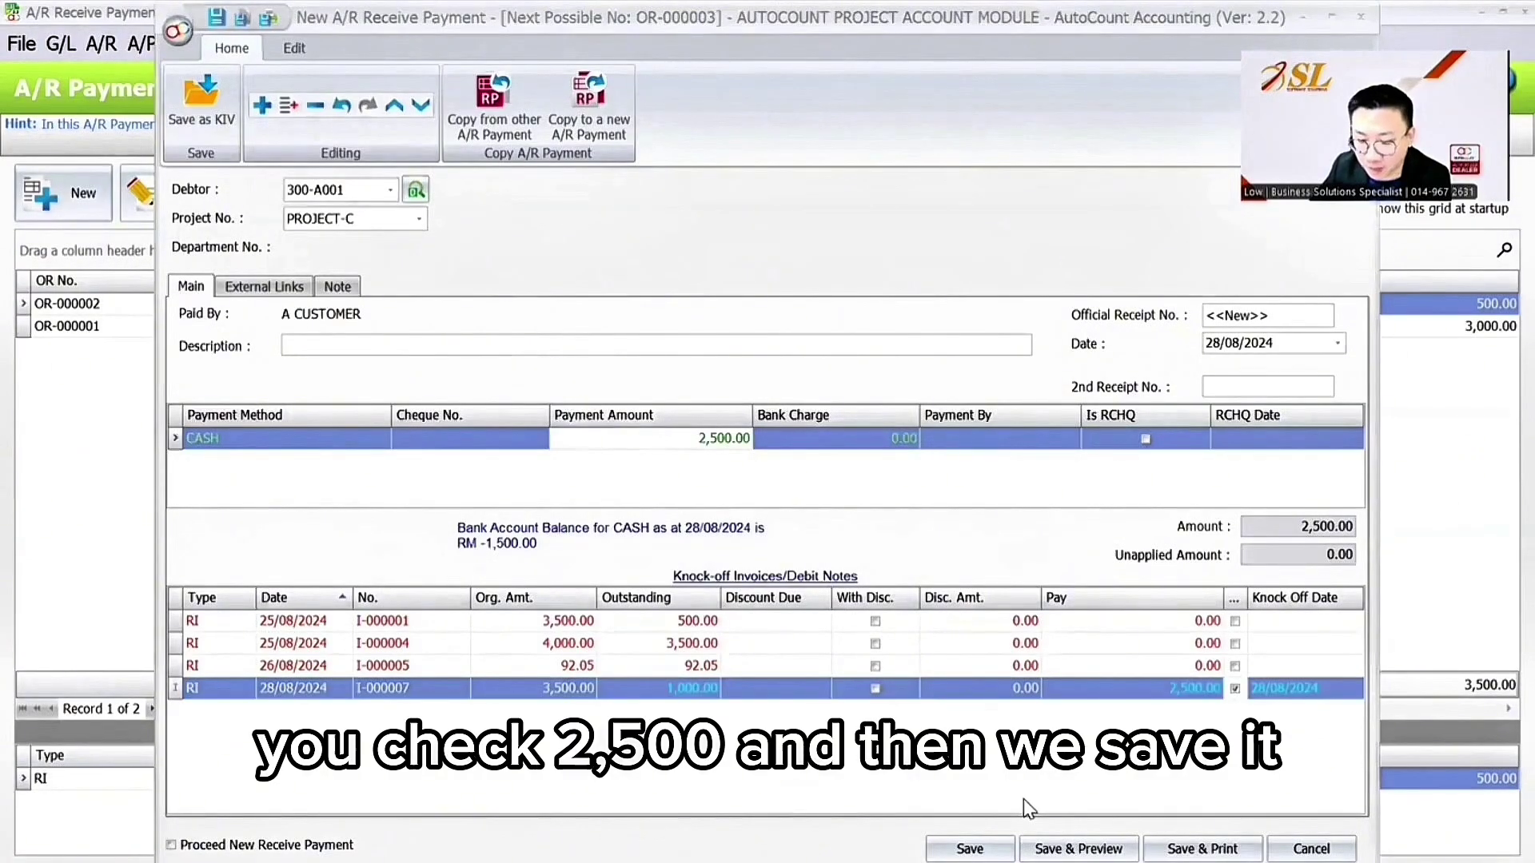
left_click(970, 849)
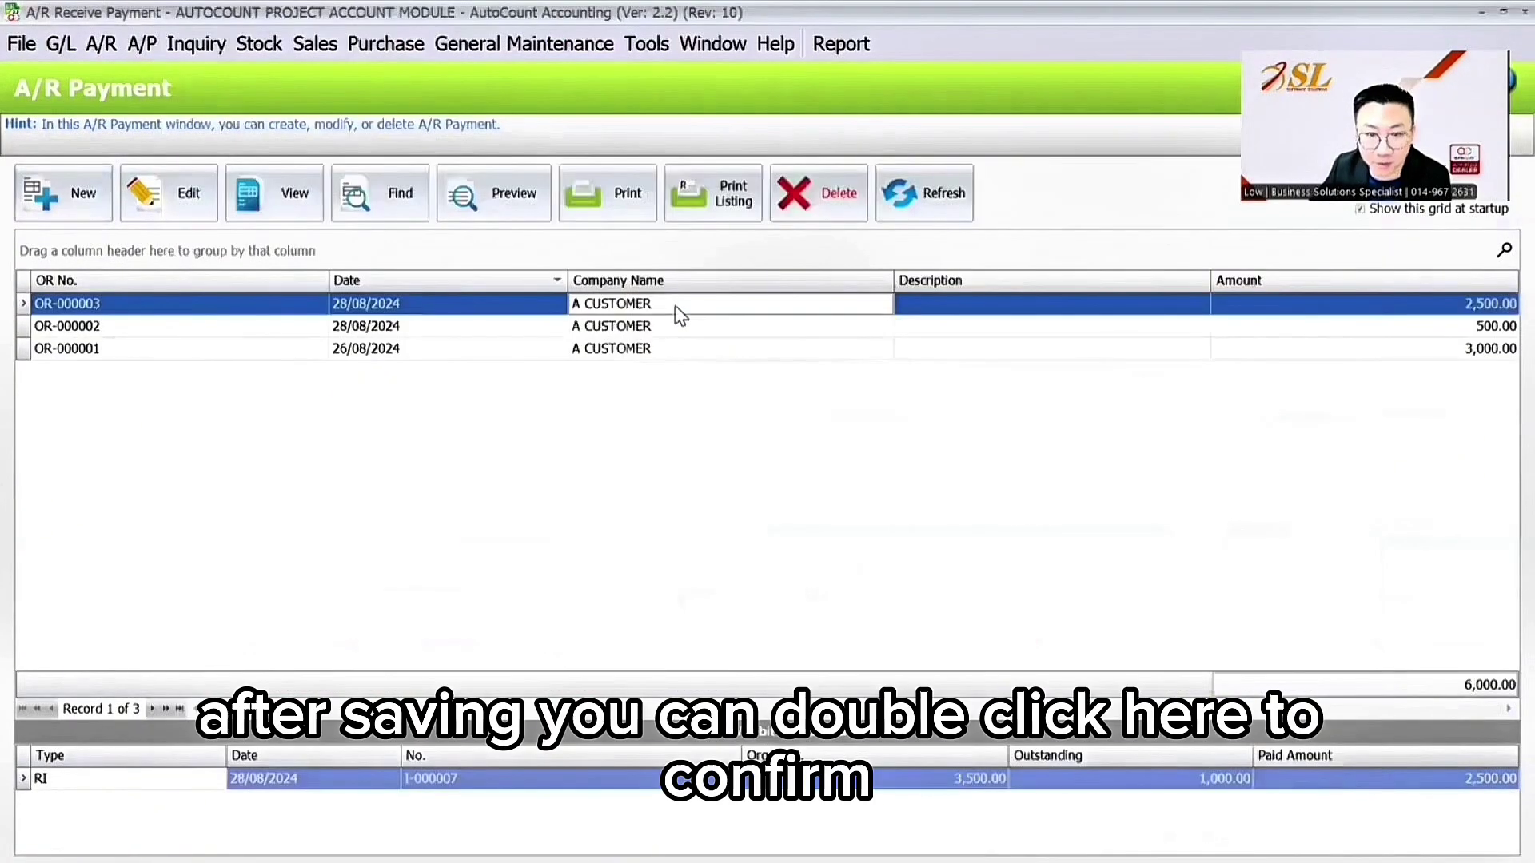
- Display the saved 2,500.00 payment's posting details with projects shown and check the project number on the A CUSTOMER and CASH IN HAND lines
double_click(681, 314)
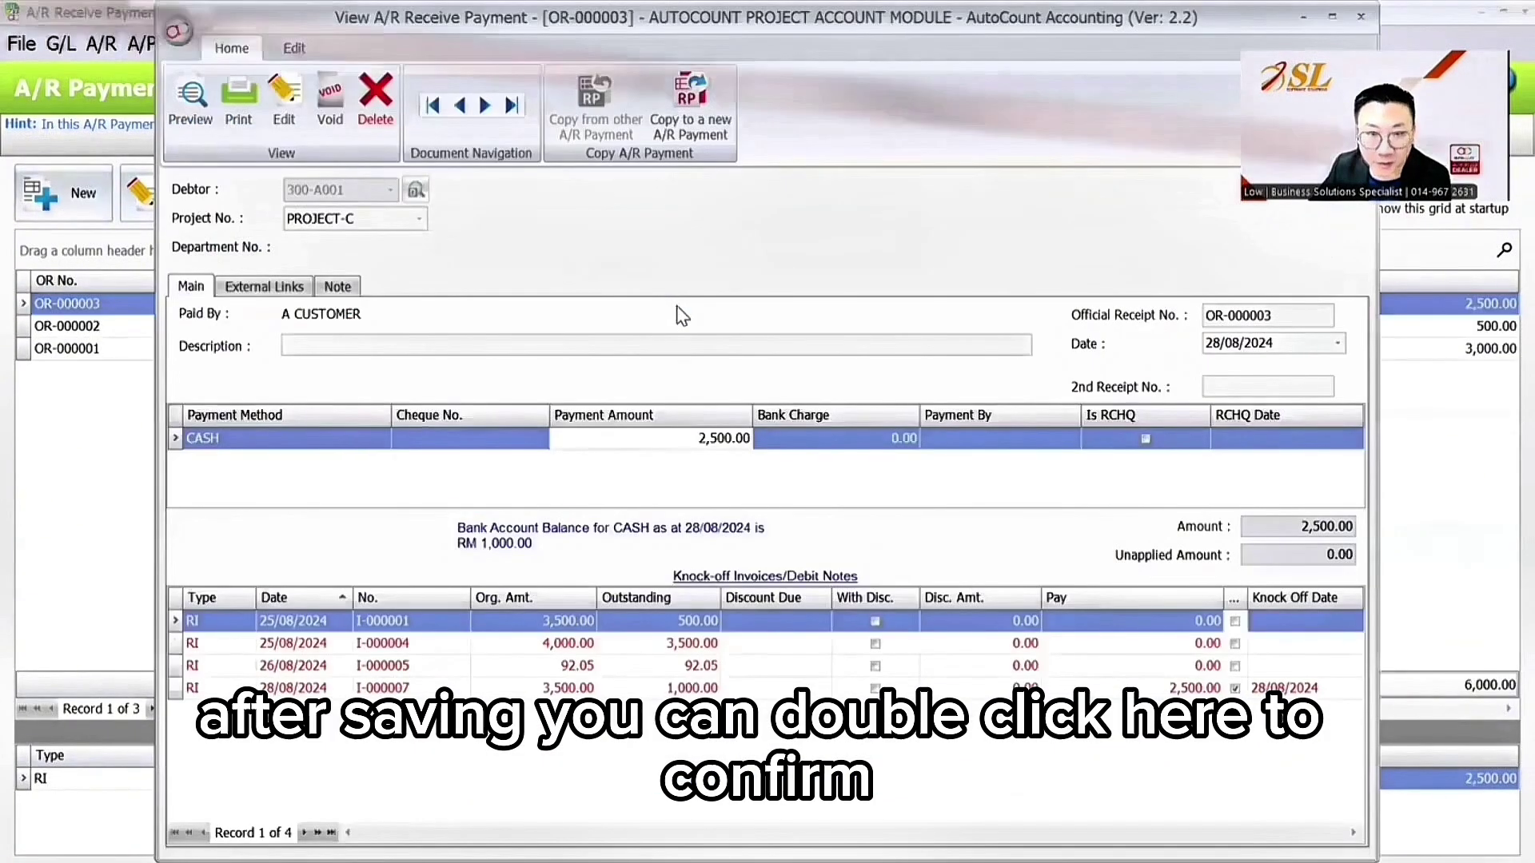
left_click(293, 50)
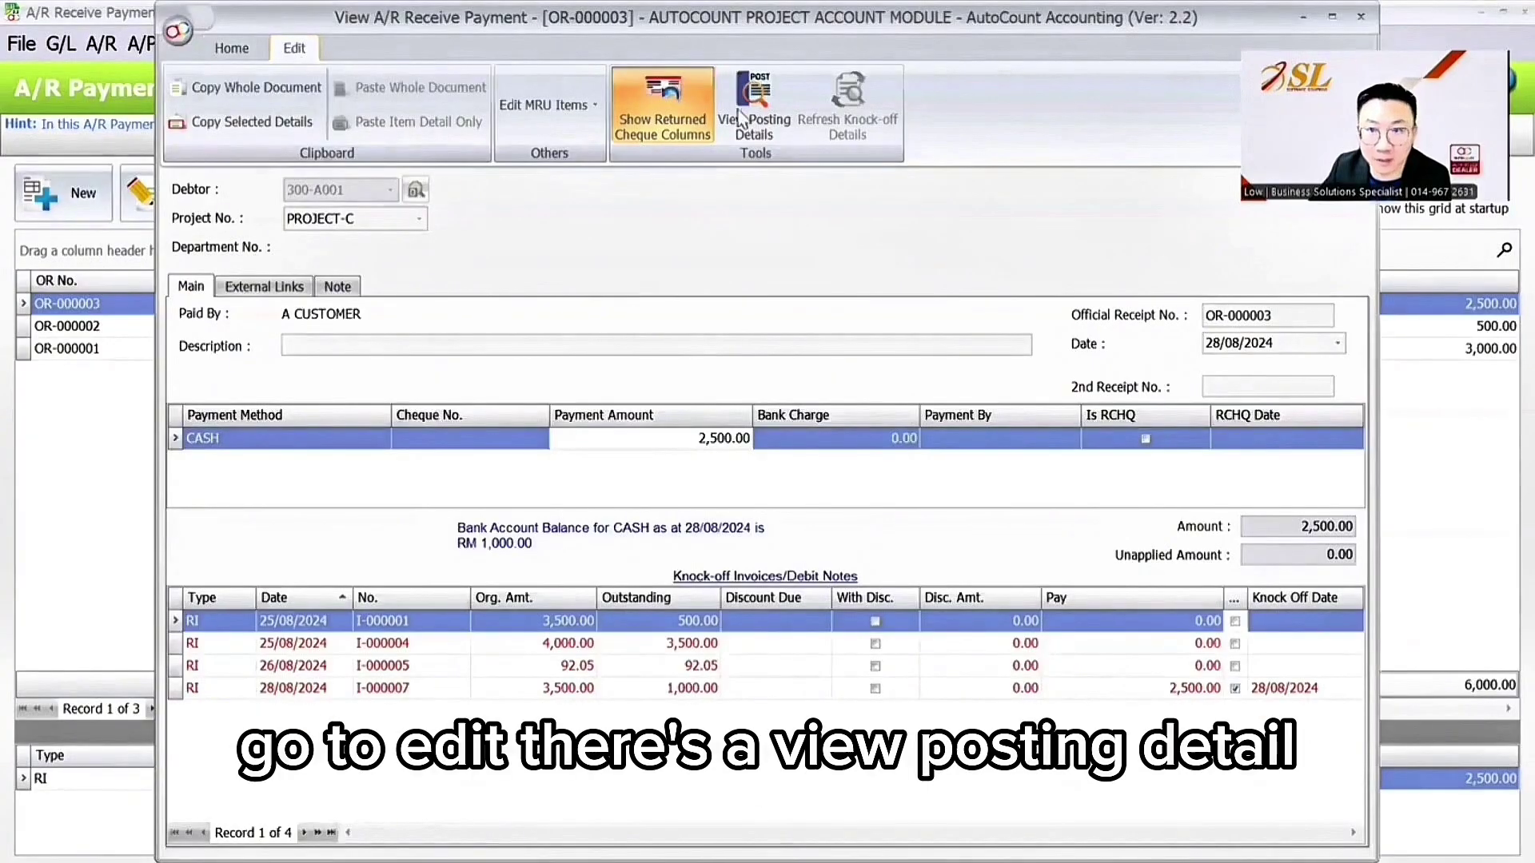
left_click(756, 106)
left_click(600, 232)
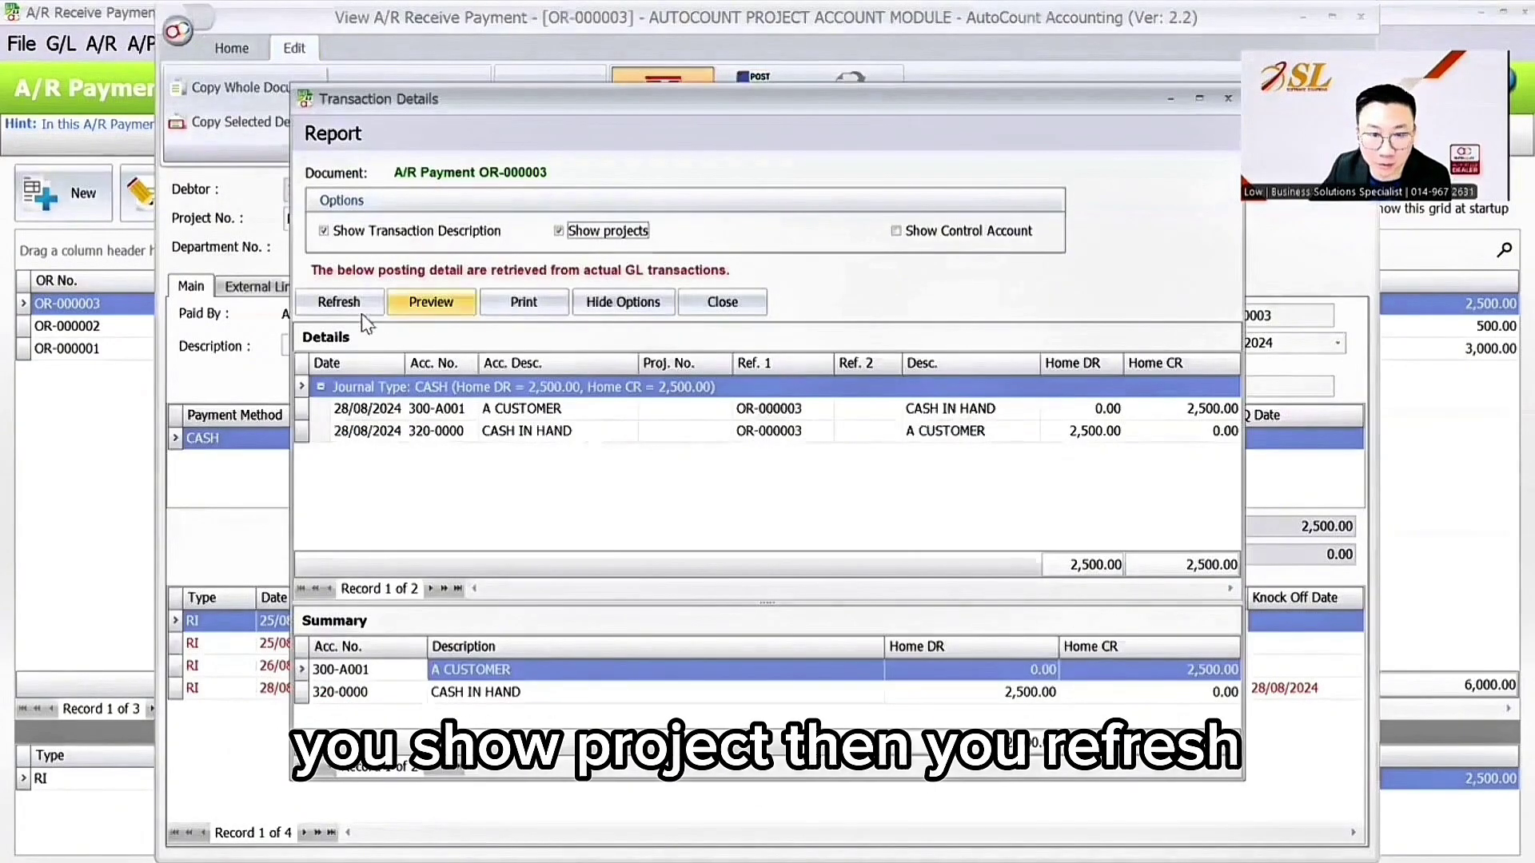
left_click(352, 304)
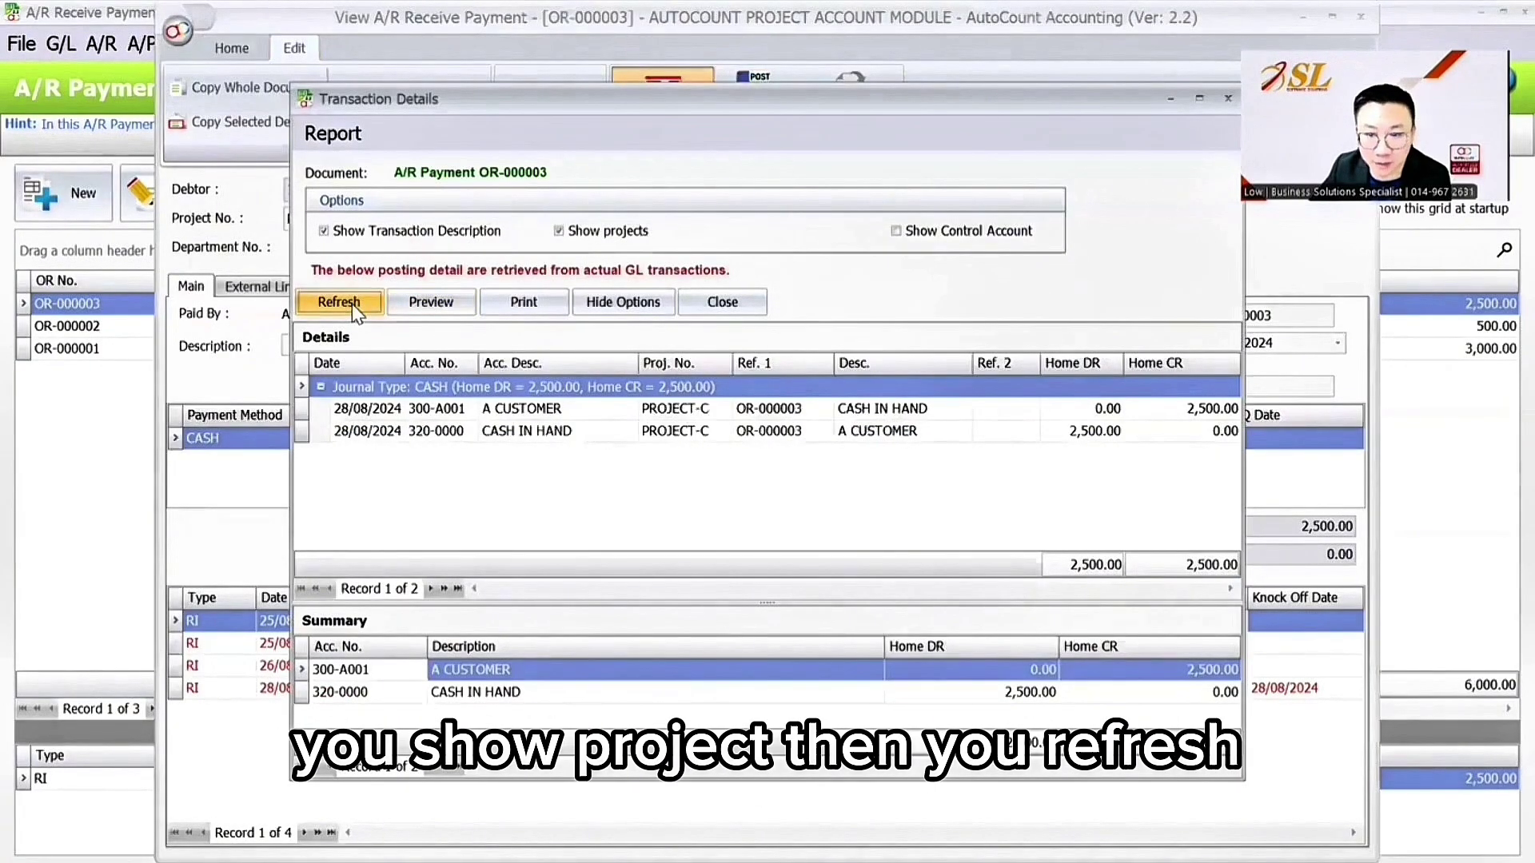
left_click(713, 432)
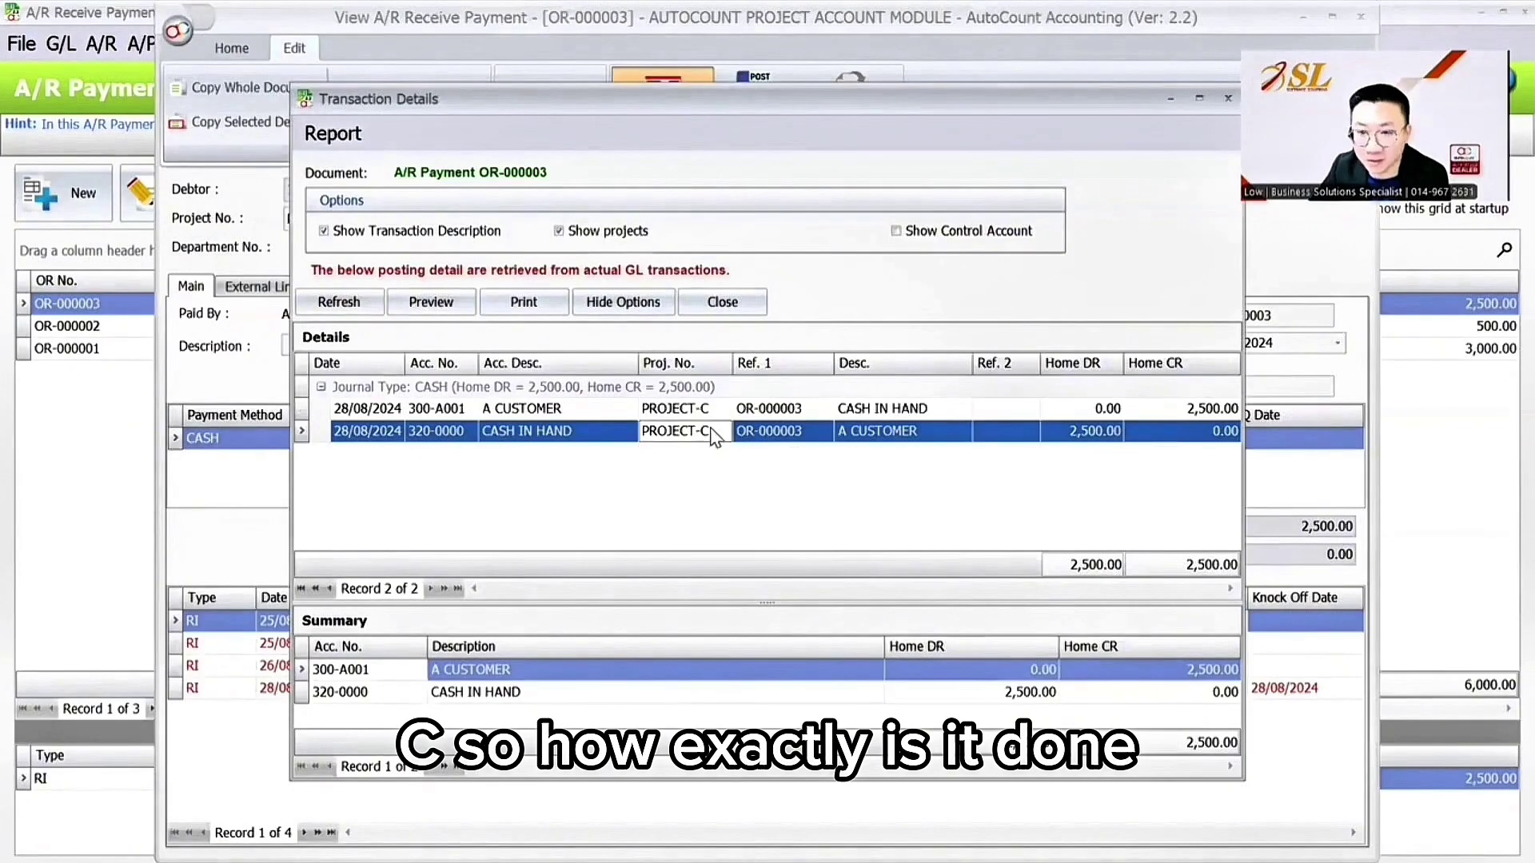
left_click(723, 411)
left_click(714, 440)
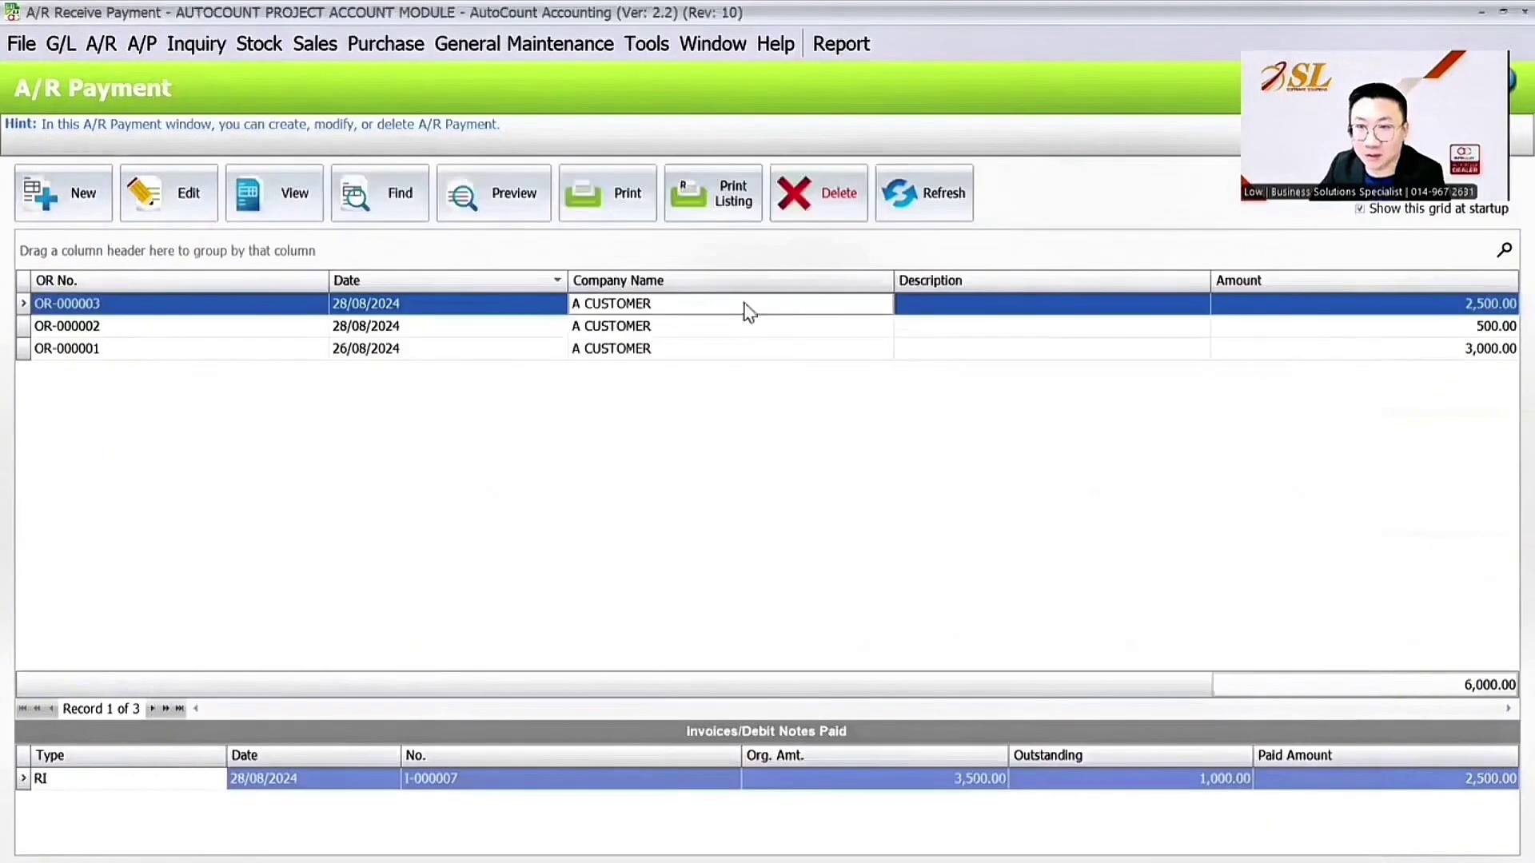
- Enable "Post by the Project and Department in CN" and "Use First Detail Project Department For Footer Posting" in the G/L Posting options
left_click(648, 45)
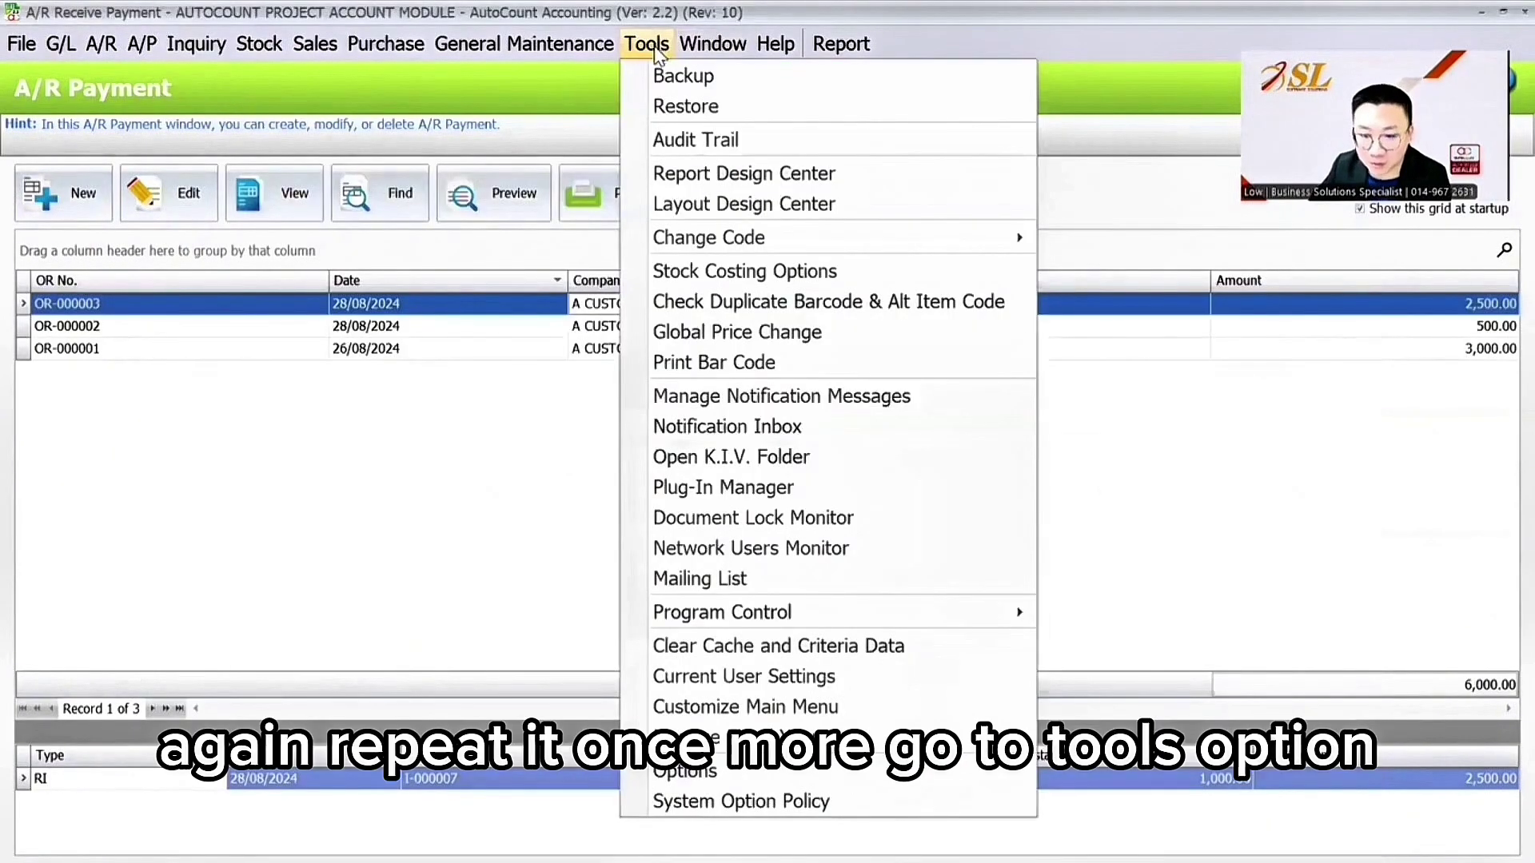
left_click(698, 775)
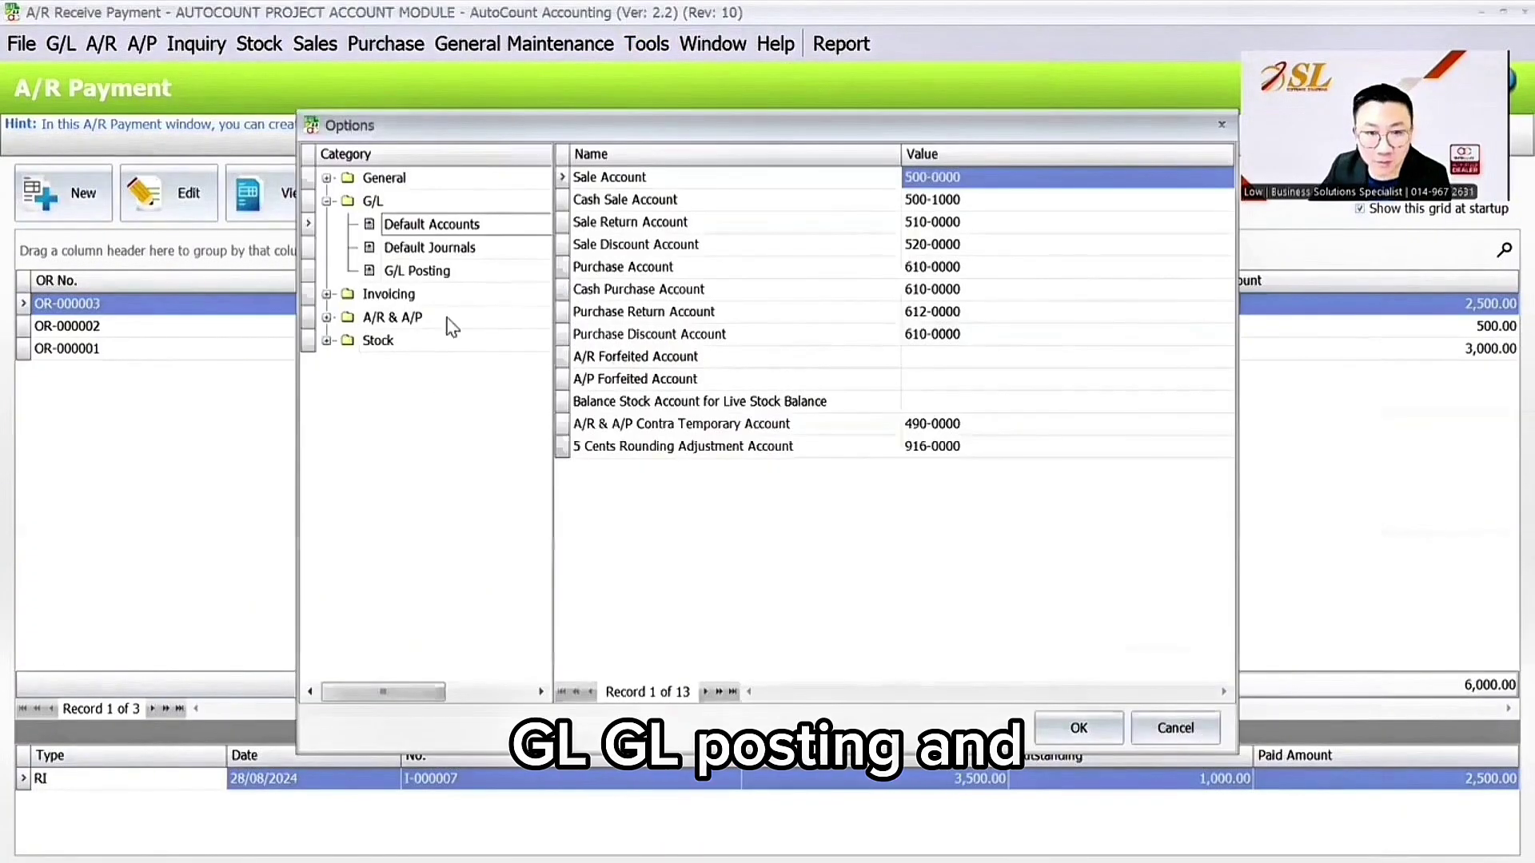
left_click(449, 272)
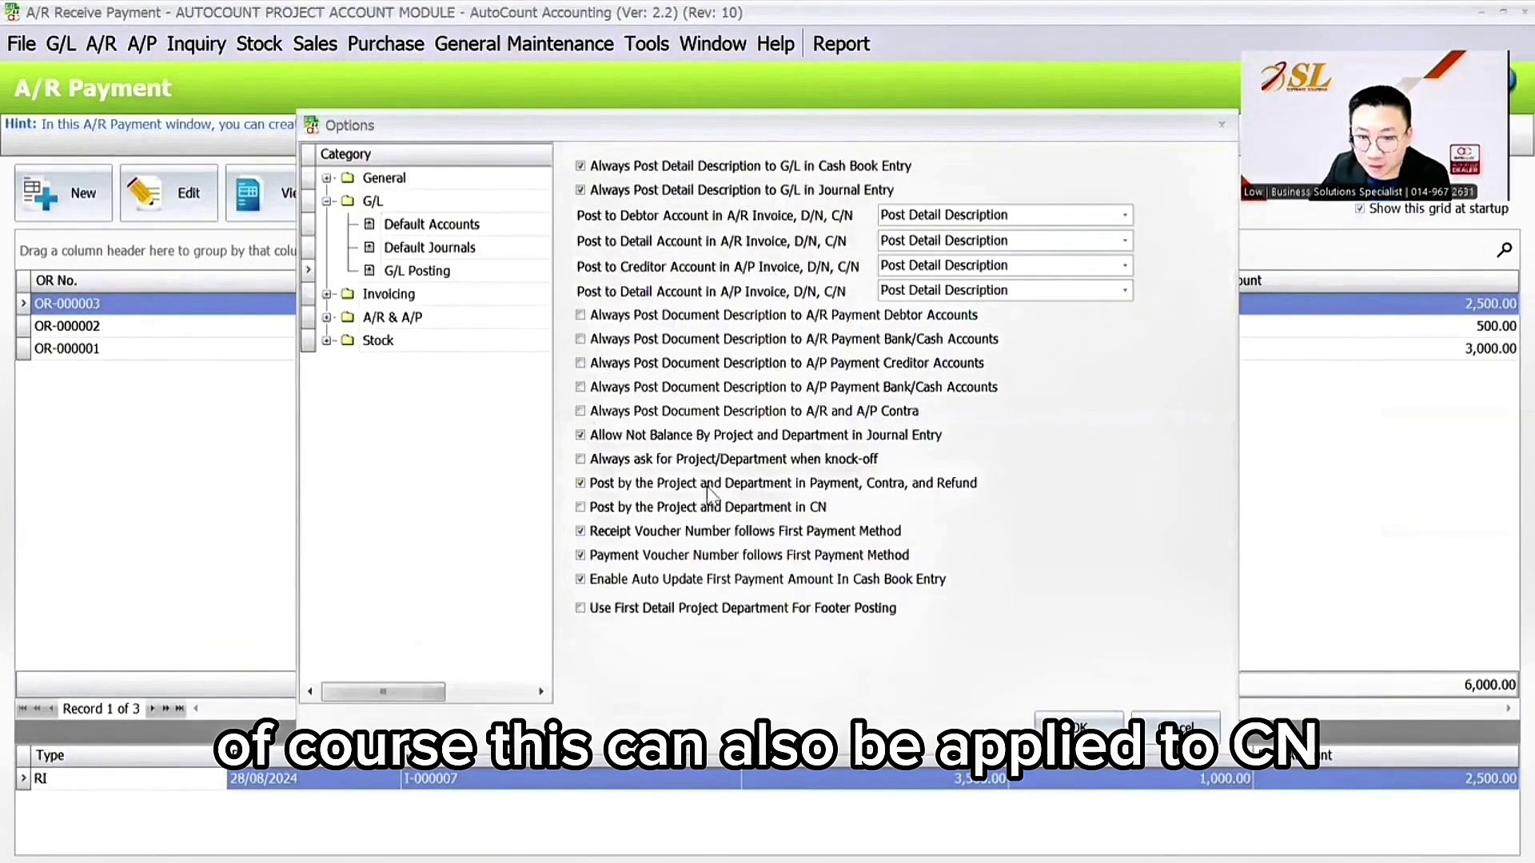
left_click(614, 512)
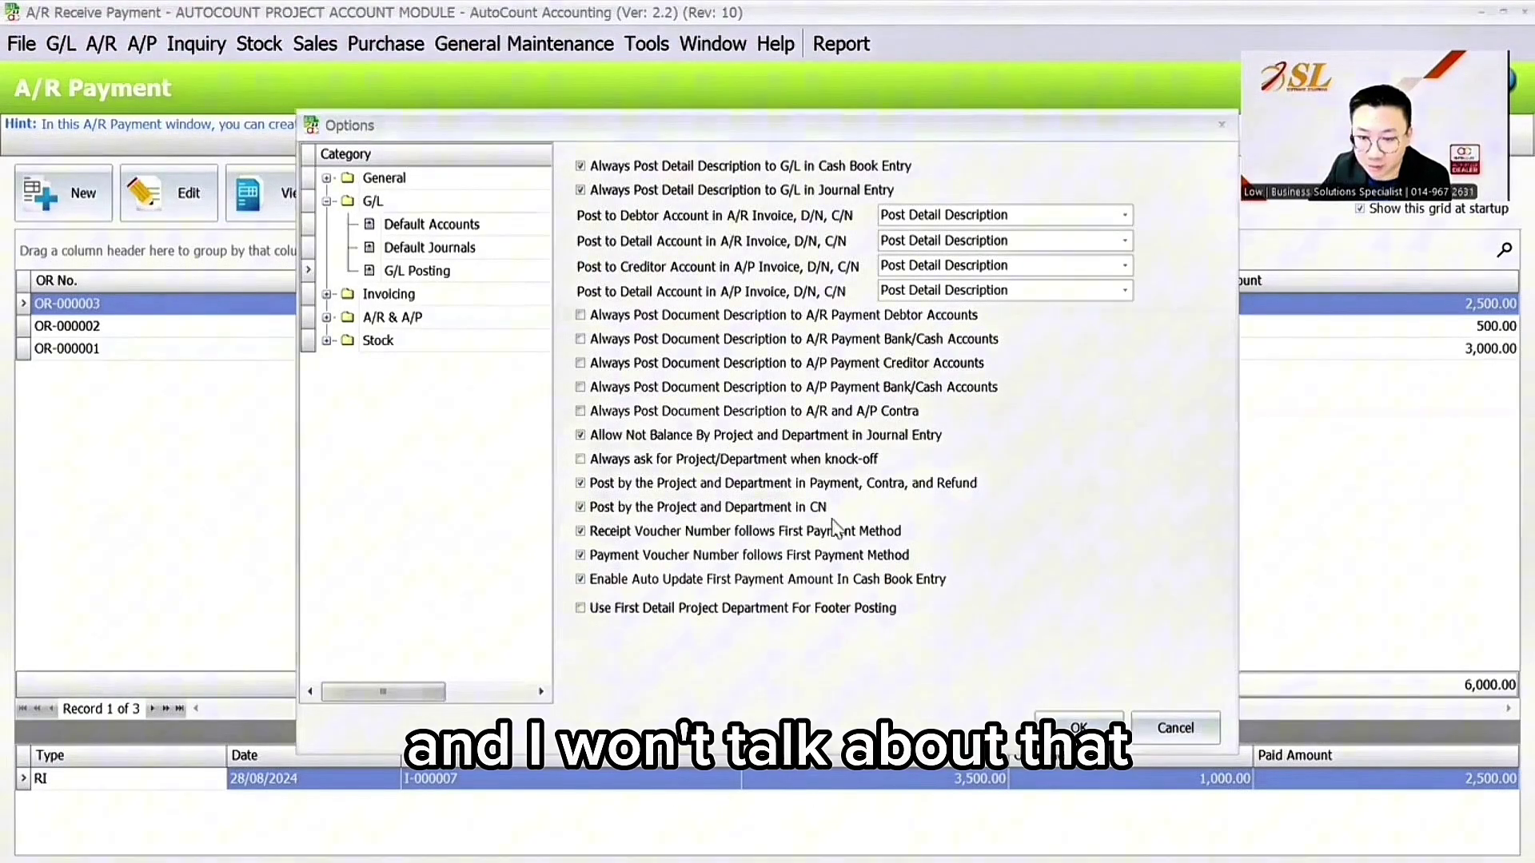
left_click(767, 609)
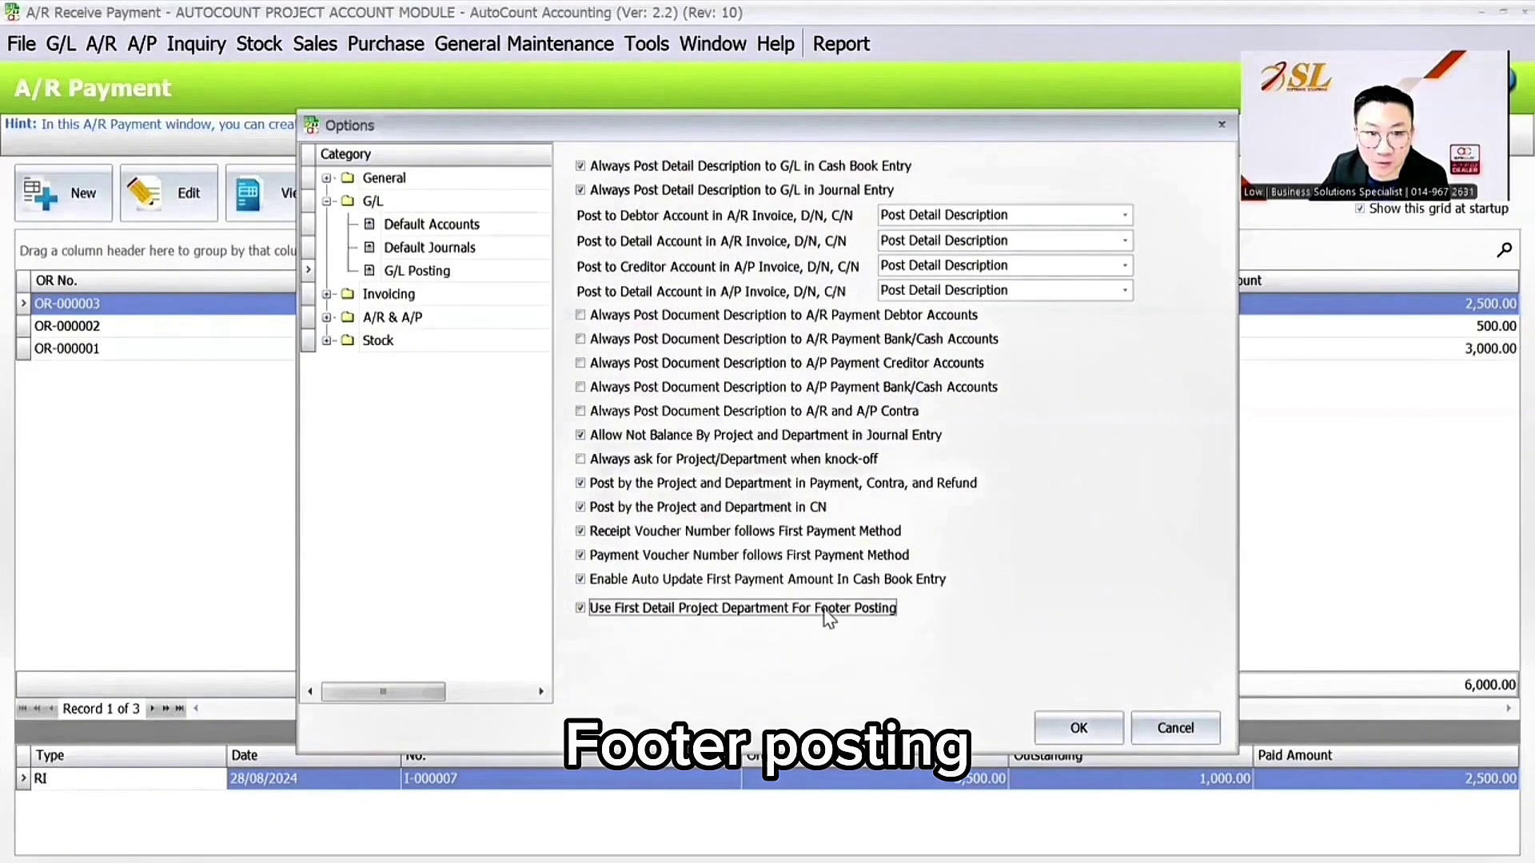
- Check the invoicing 5 Cents Rounding settings and the default 5 Cents Rounding Adjustment Account, and apply the options
left_click(453, 295)
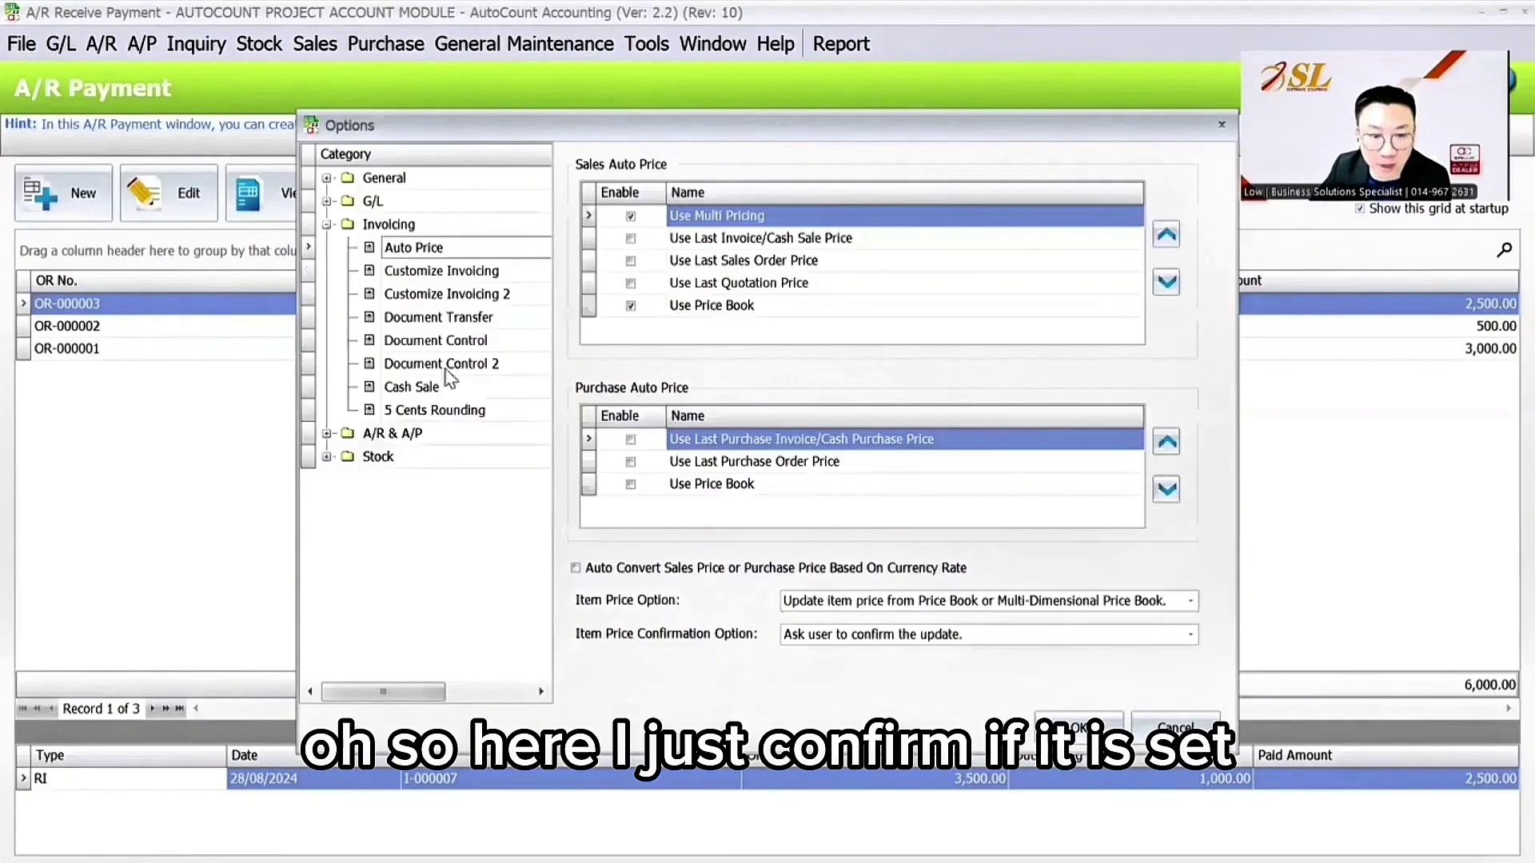
left_click(457, 411)
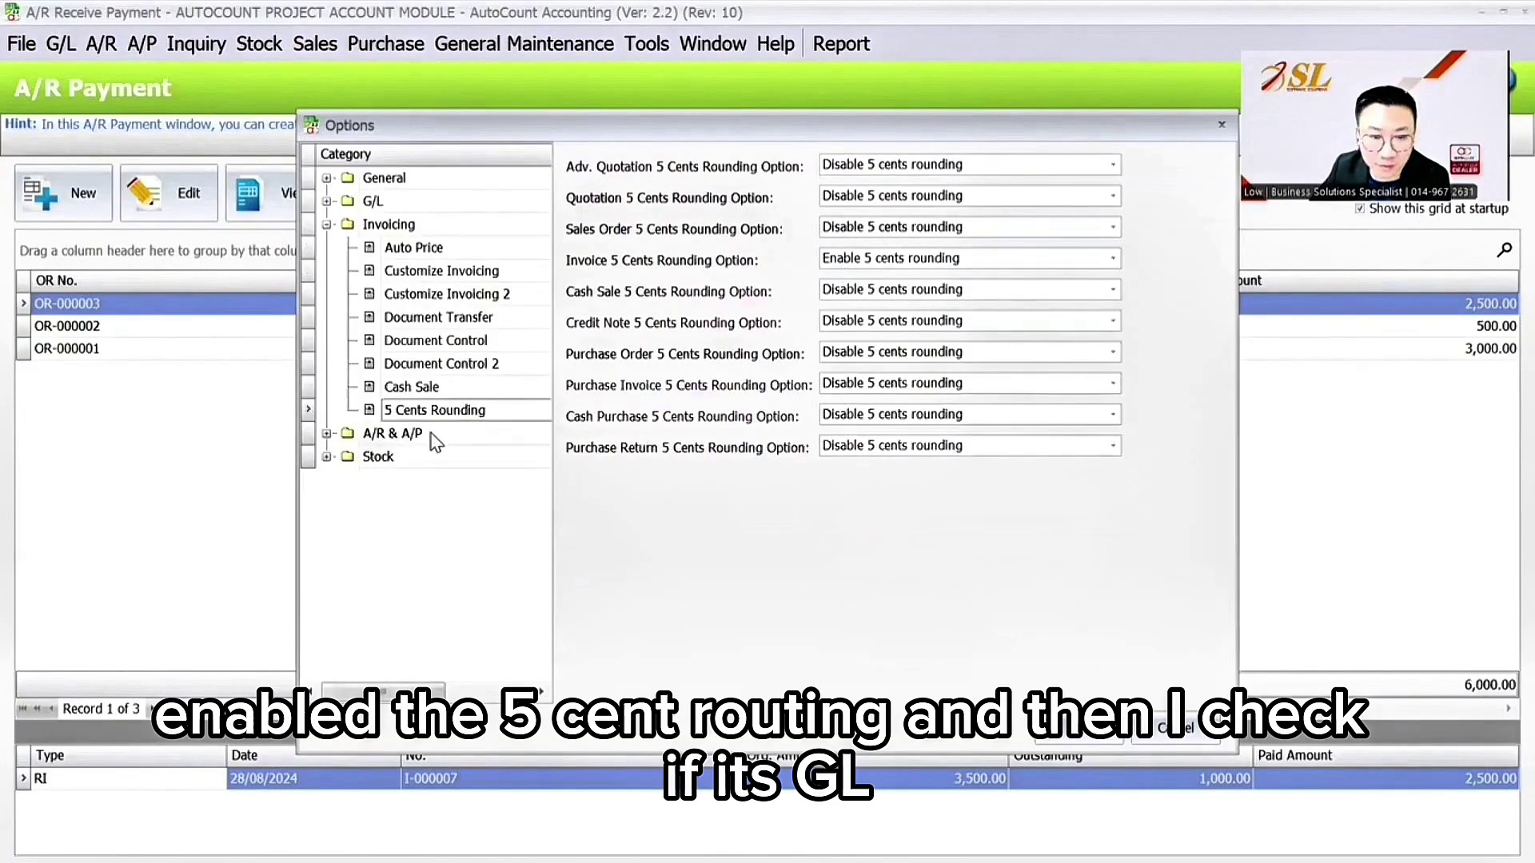
left_click(434, 210)
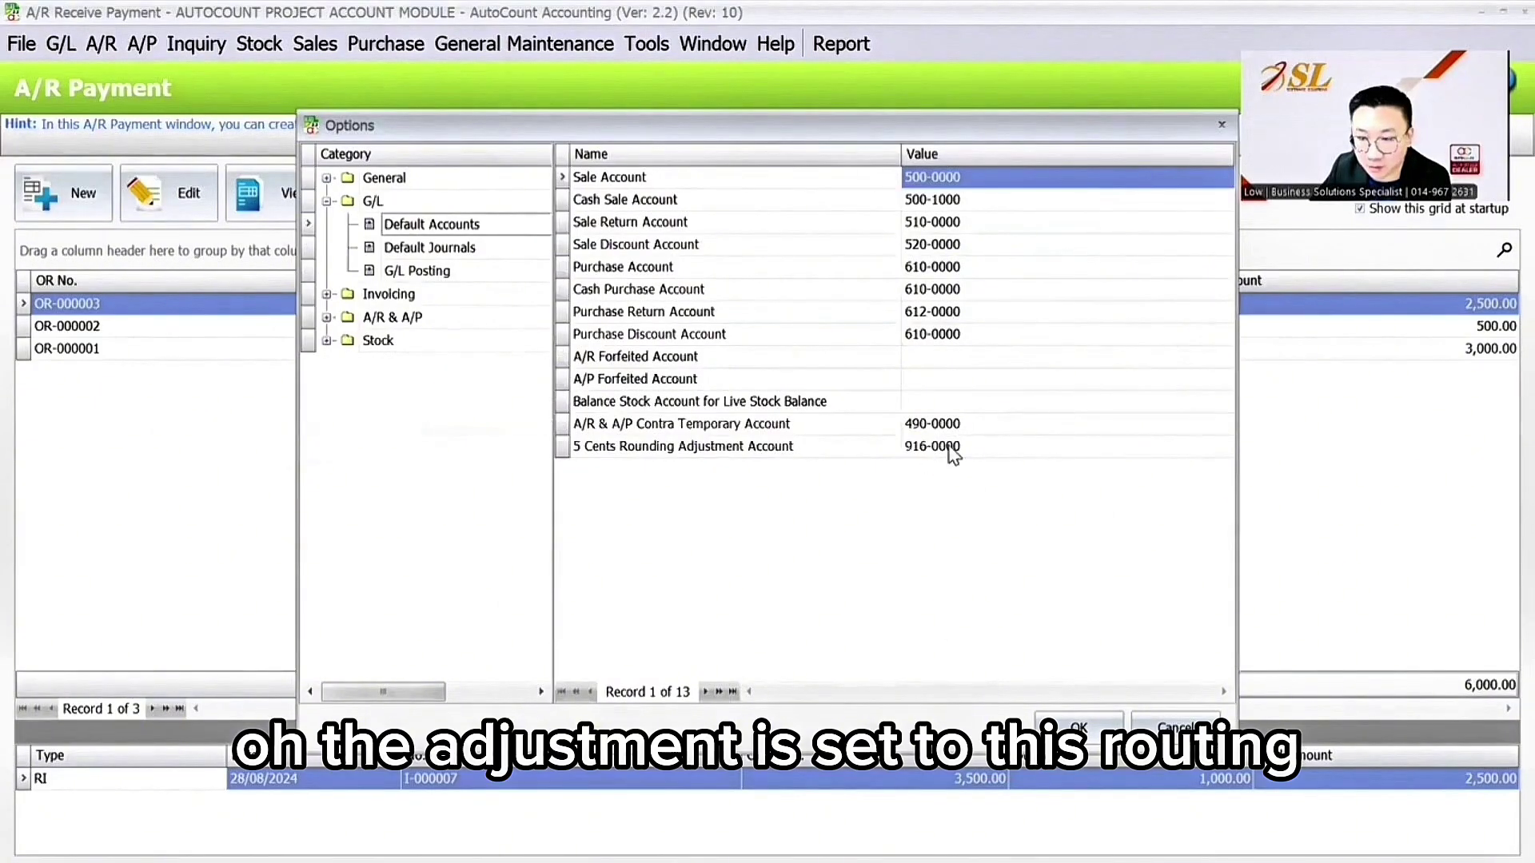
left_click(1091, 736)
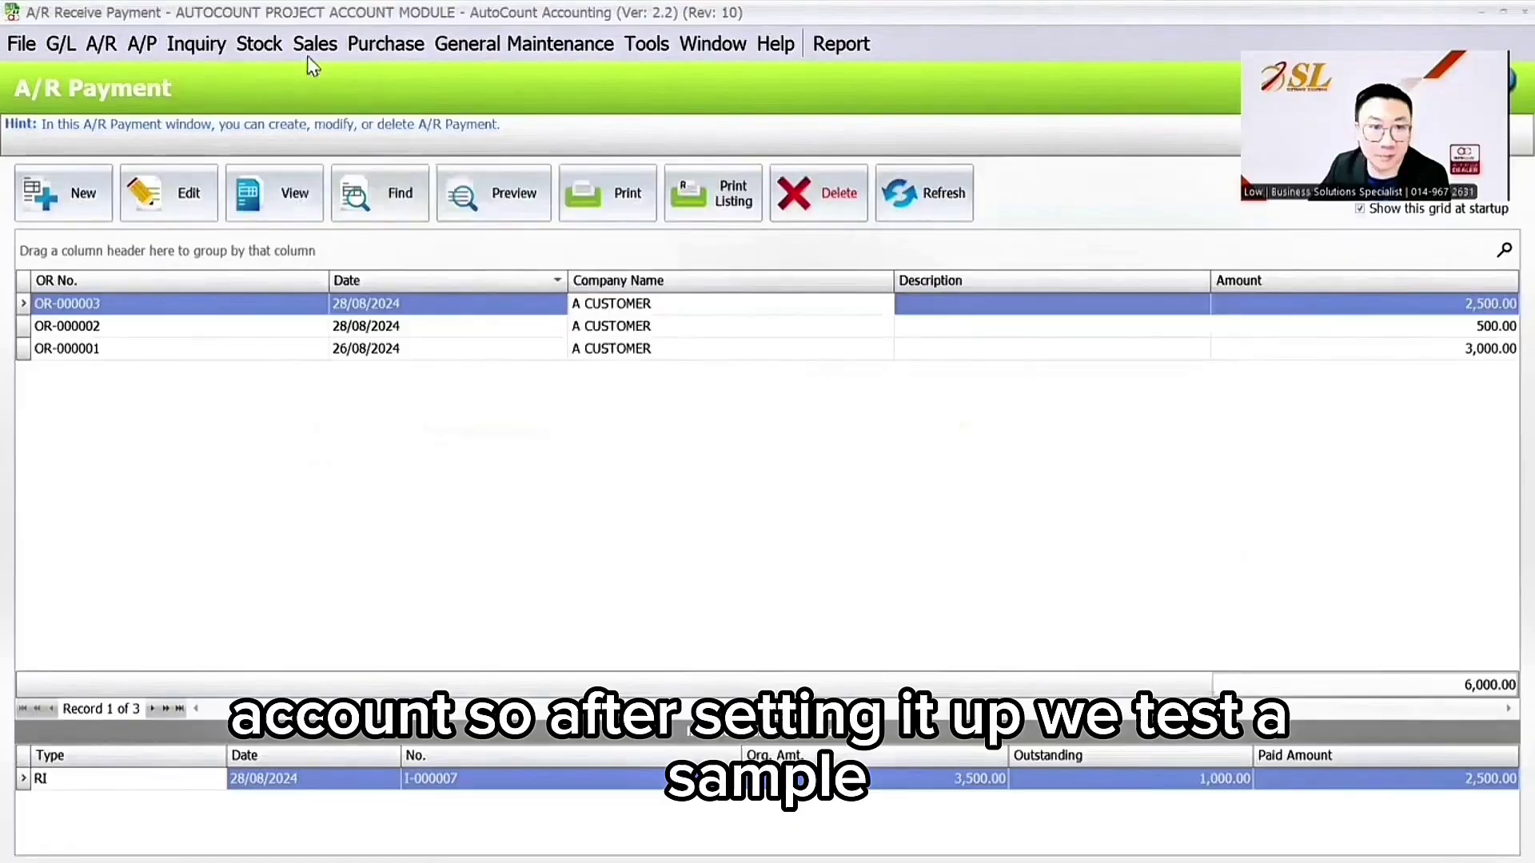
- Start a new sales invoice for debtor A CUSTOMER without selecting a project for purchase reallocation
left_click(312, 46)
left_click(348, 165)
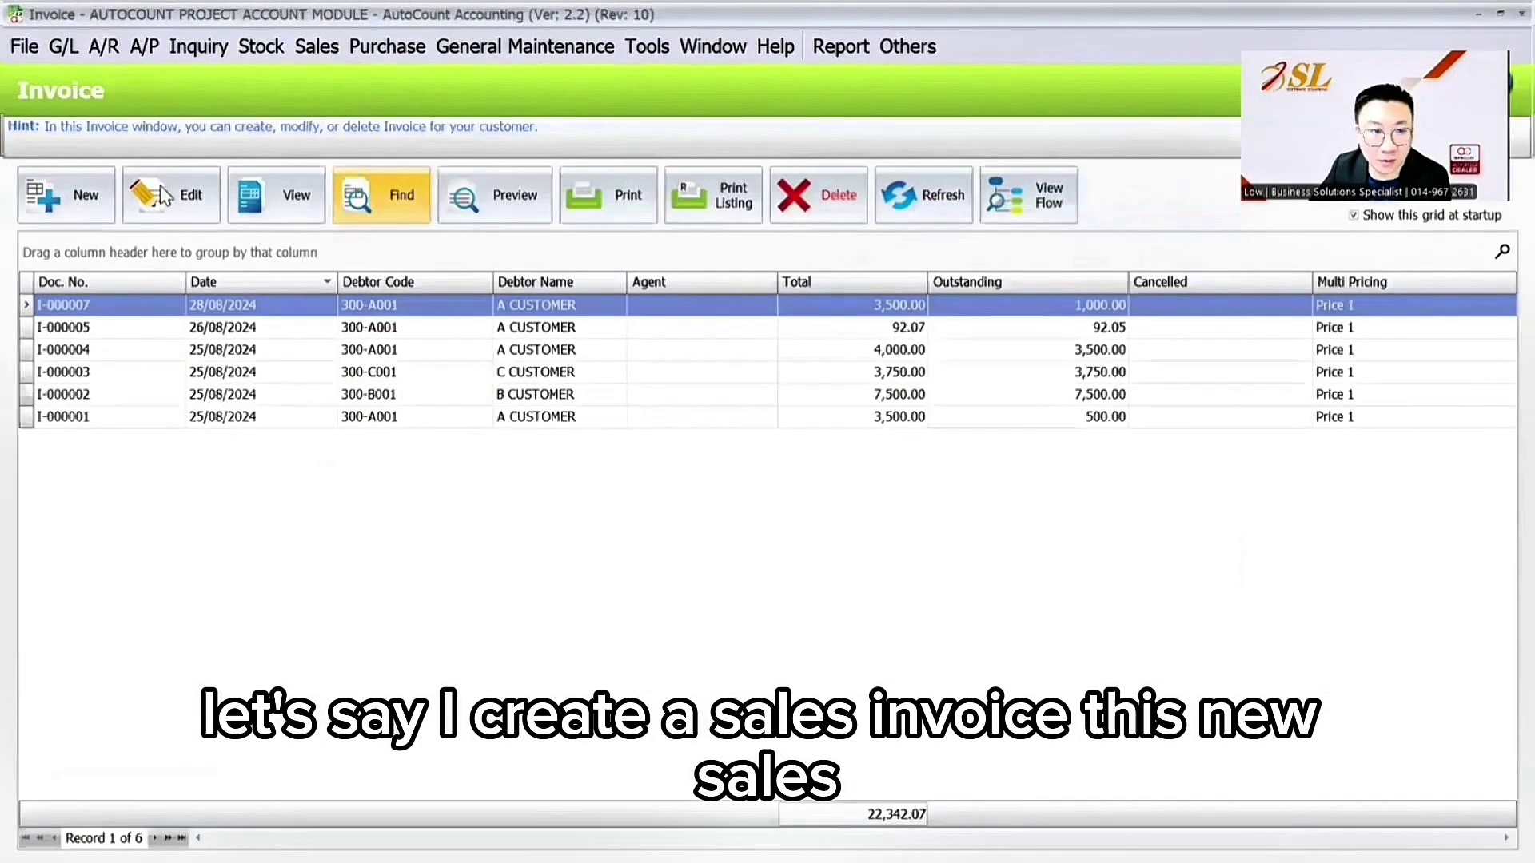
left_click(66, 194)
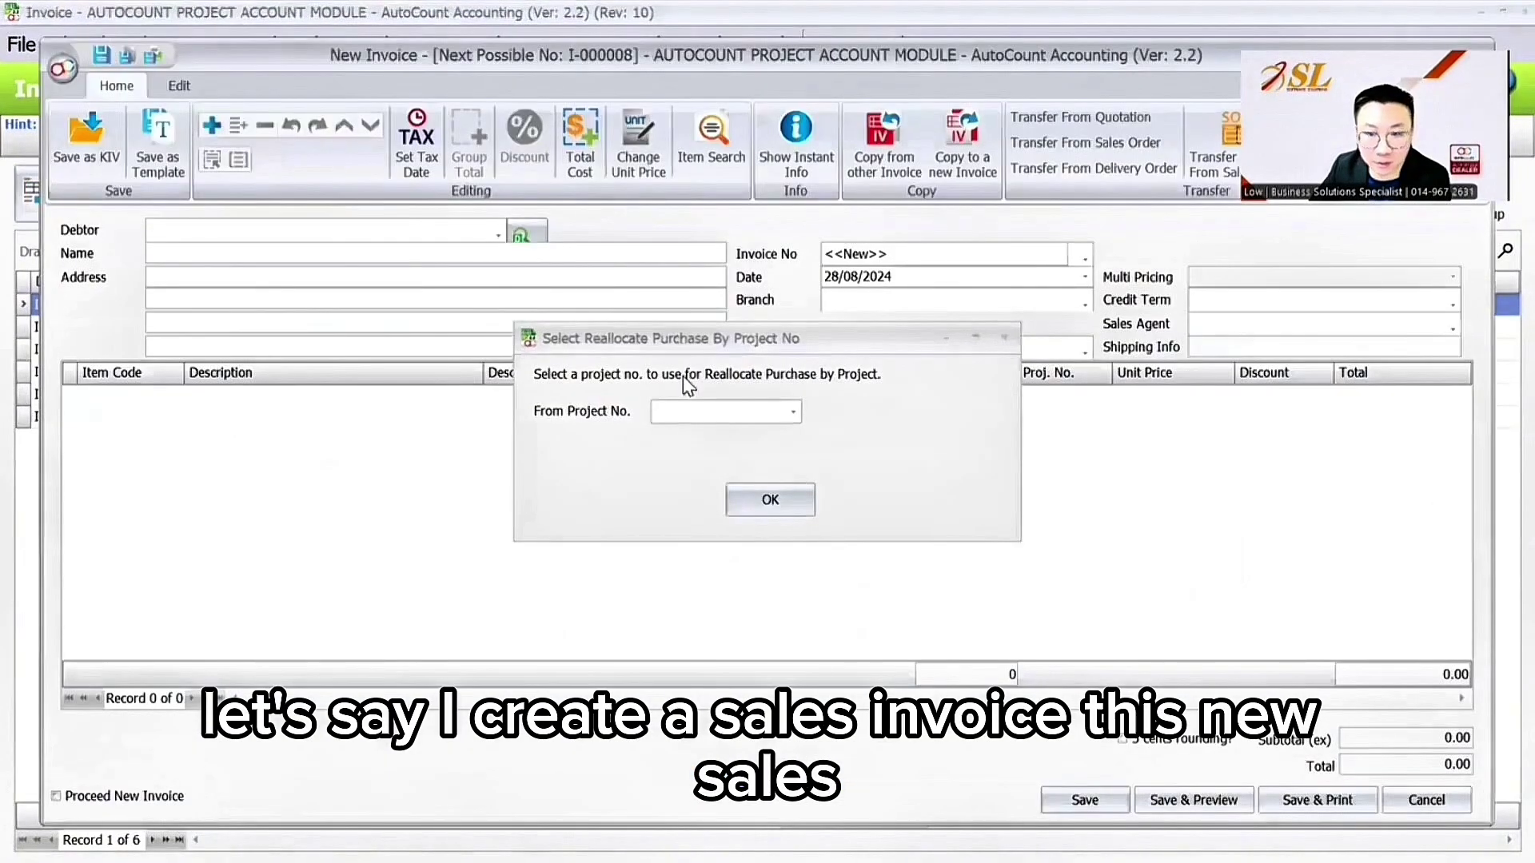
left_click(1004, 336)
left_click(469, 237)
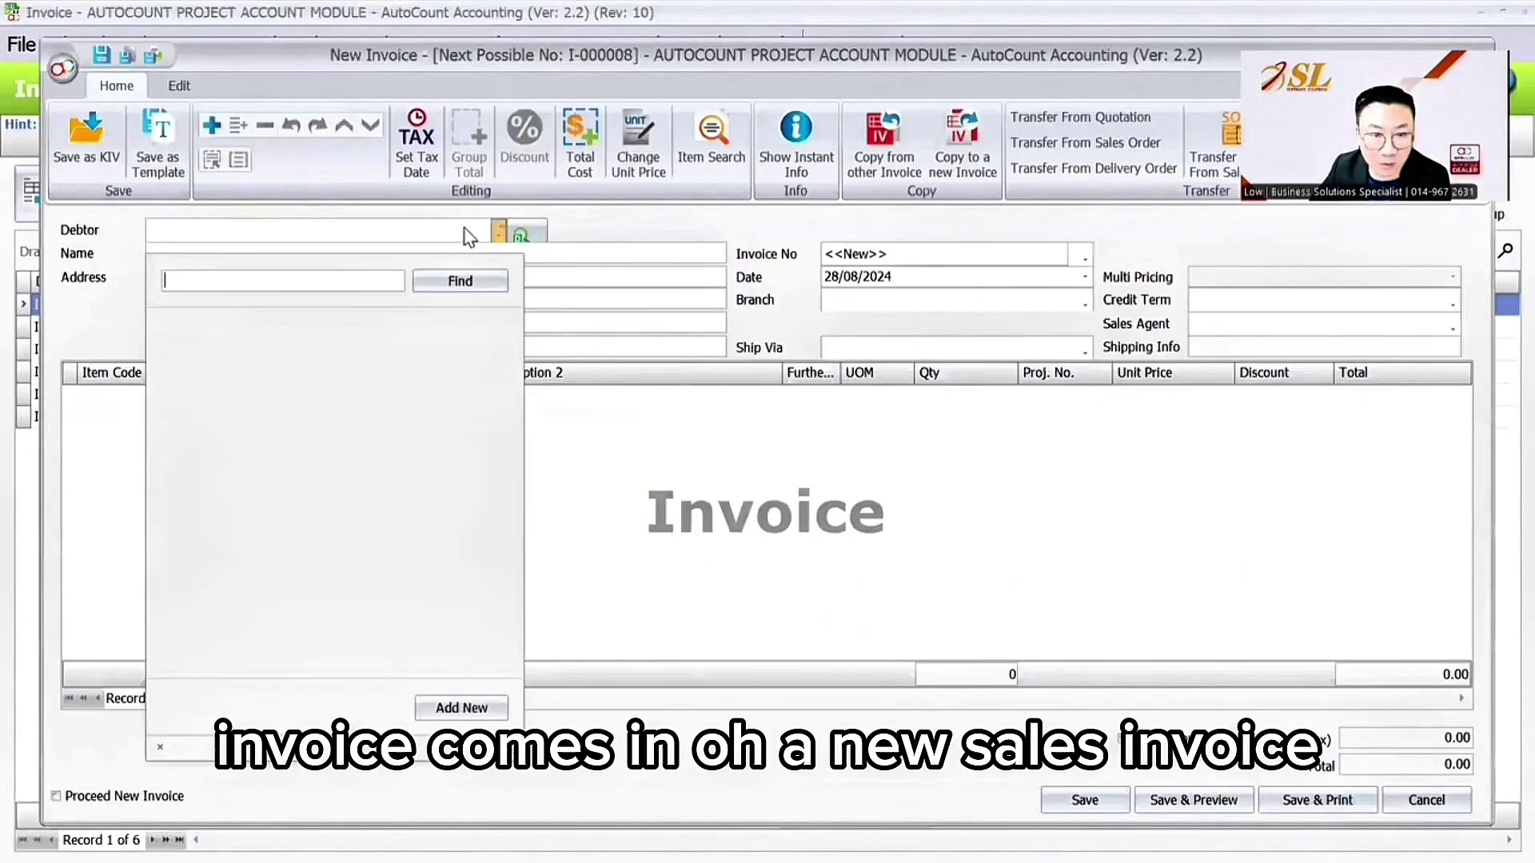
double_click(462, 342)
- Add an ITEM A line with quantity 1 to the invoice and assign it to PROJECT-A
right_click(404, 445)
left_click(455, 41)
left_click(145, 395)
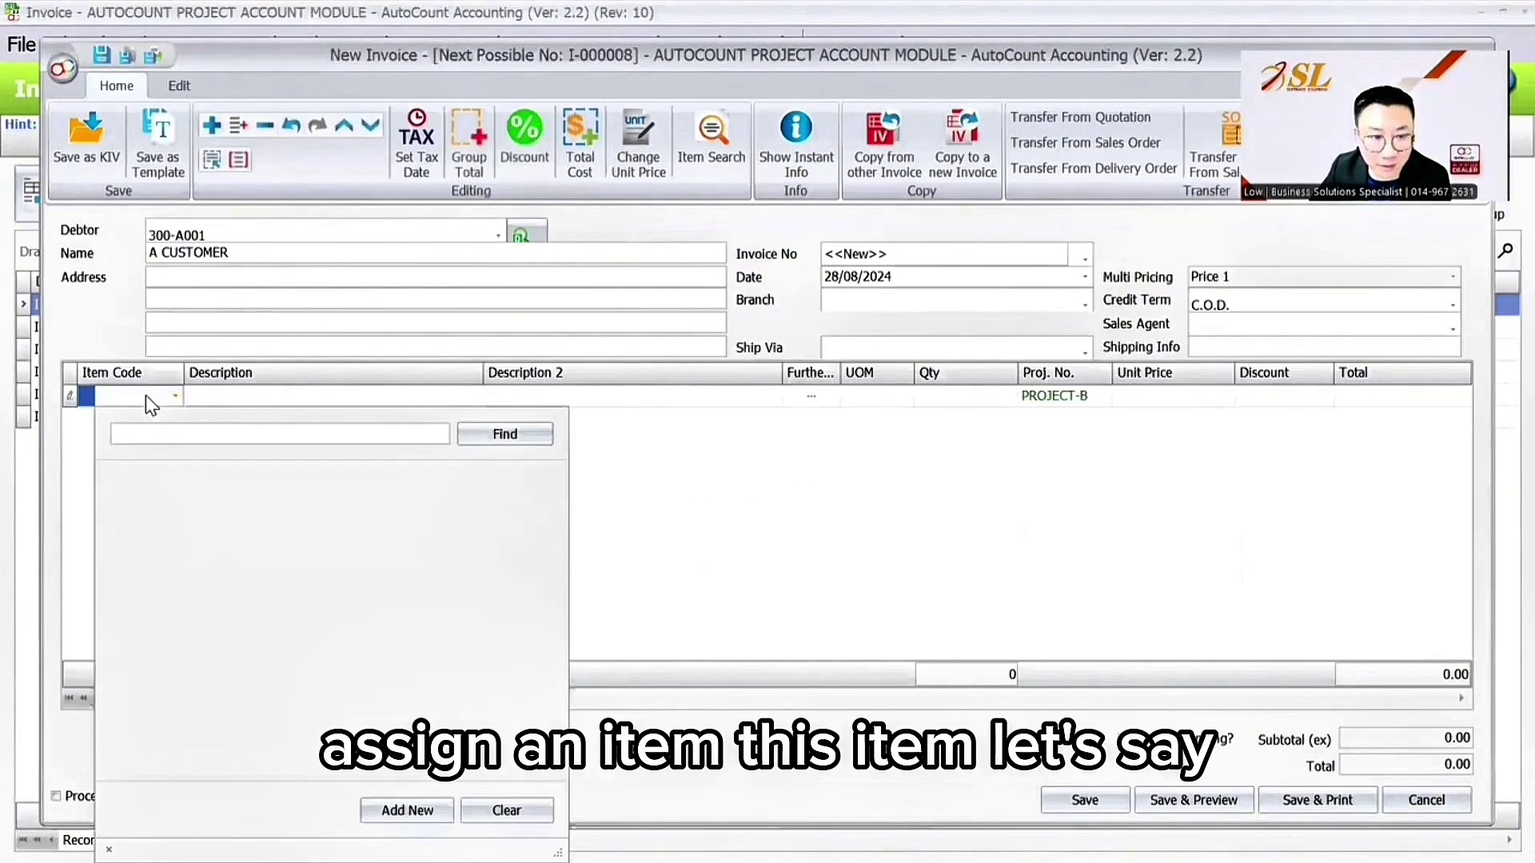
double_click(152, 496)
left_click(975, 400)
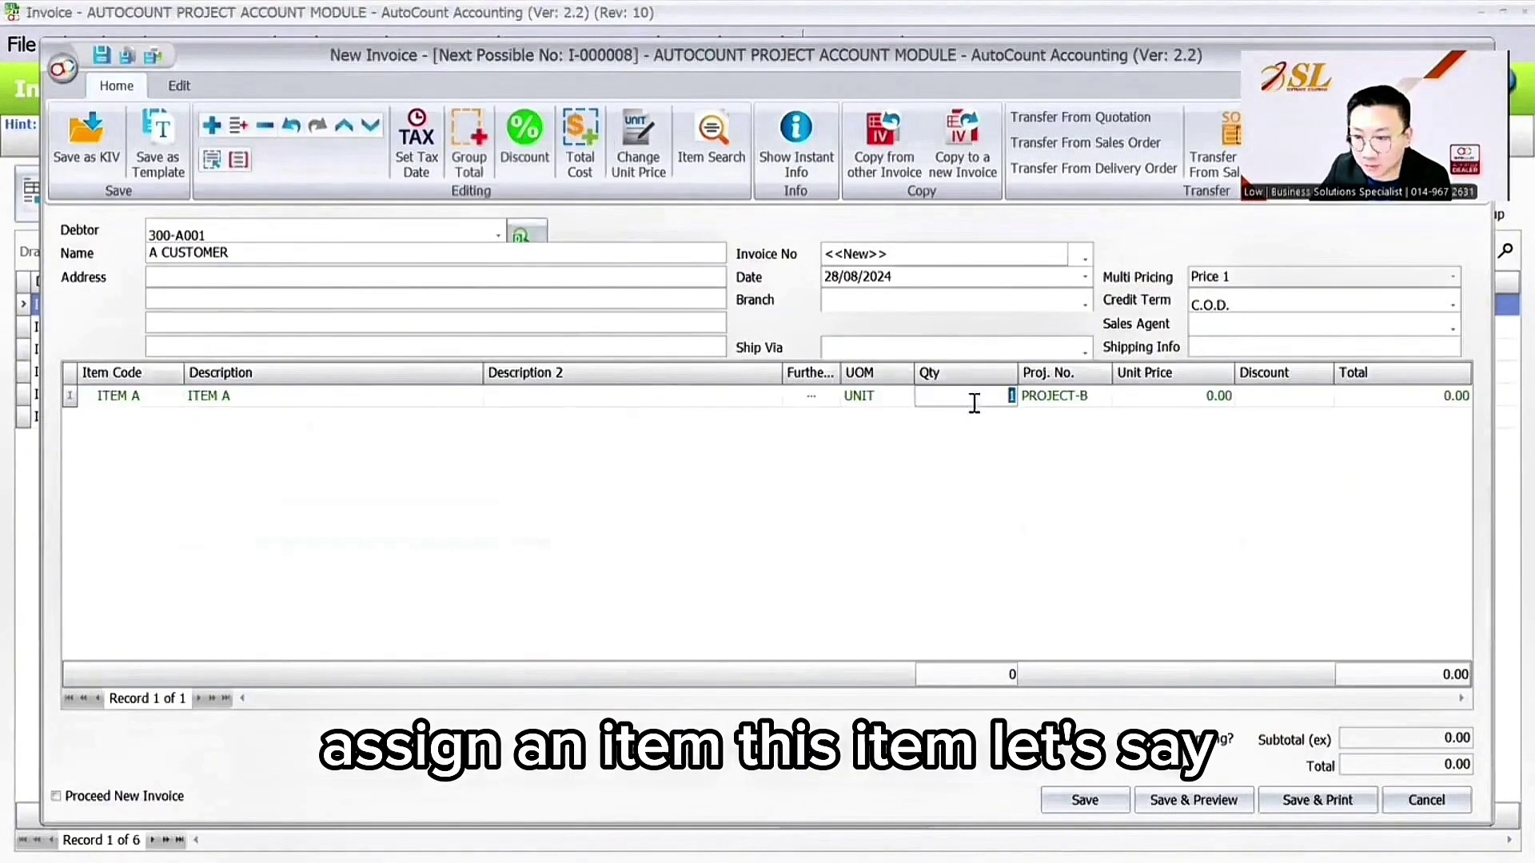
left_click(1086, 409)
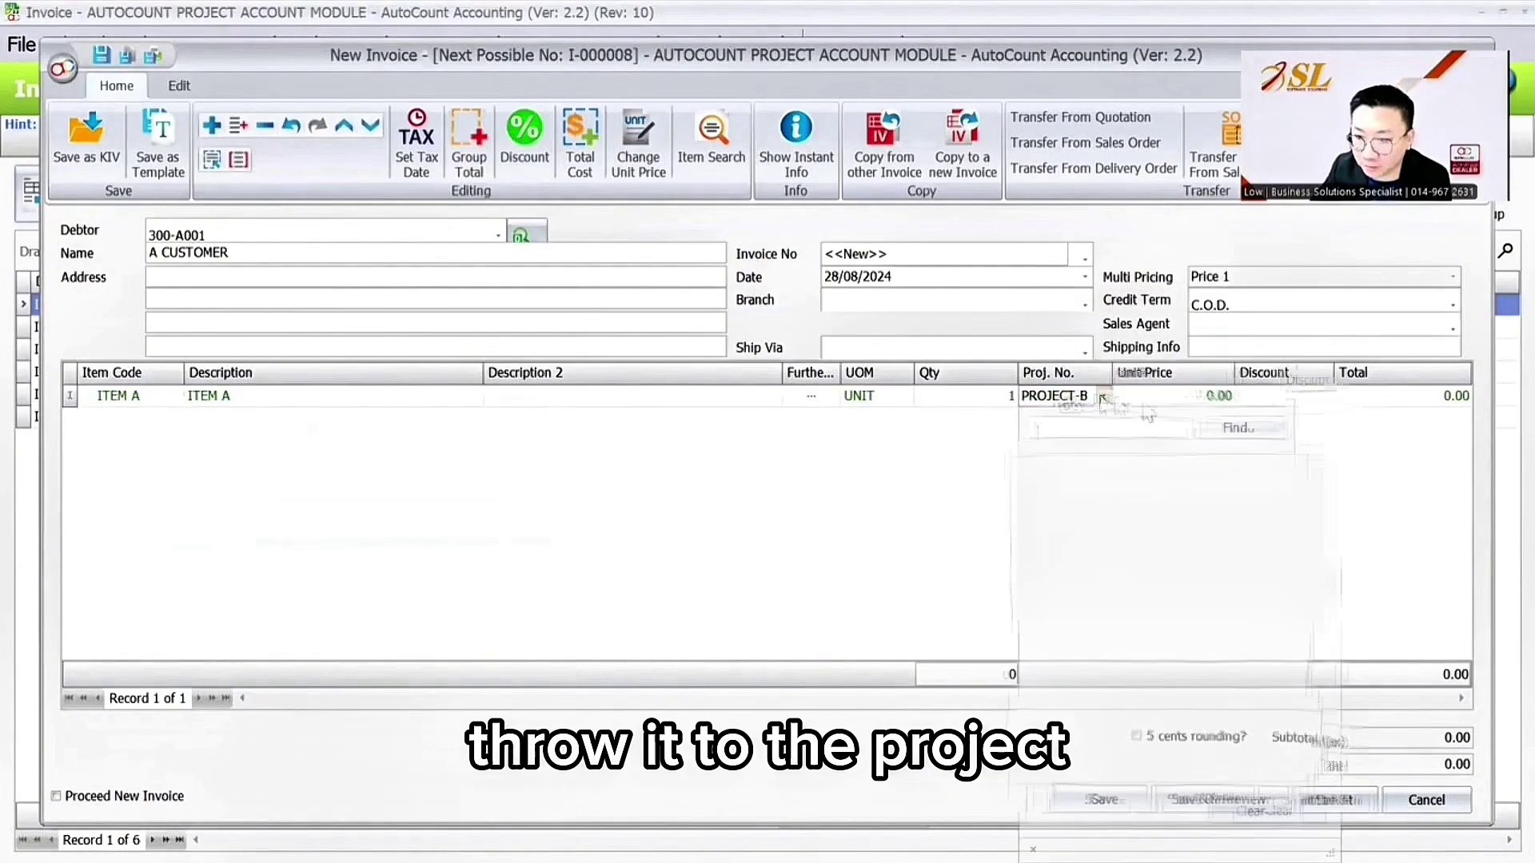
left_click(1064, 424)
left_click(999, 394)
- Set the ITEM A unit price to 333.33, enable 5 cents rounding, and save the invoice
key("Tab")
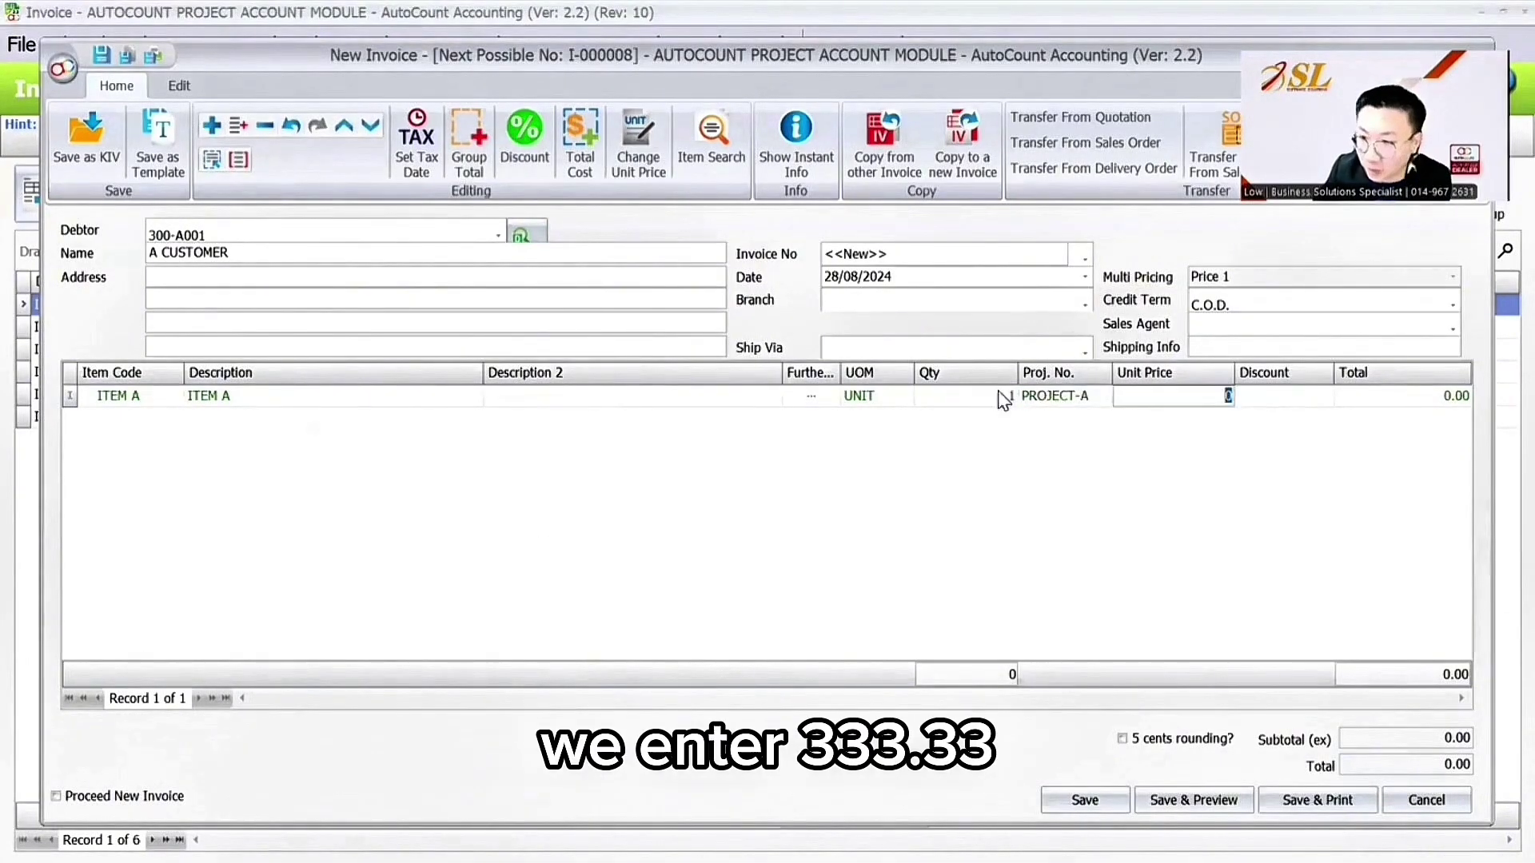
type("333.3")
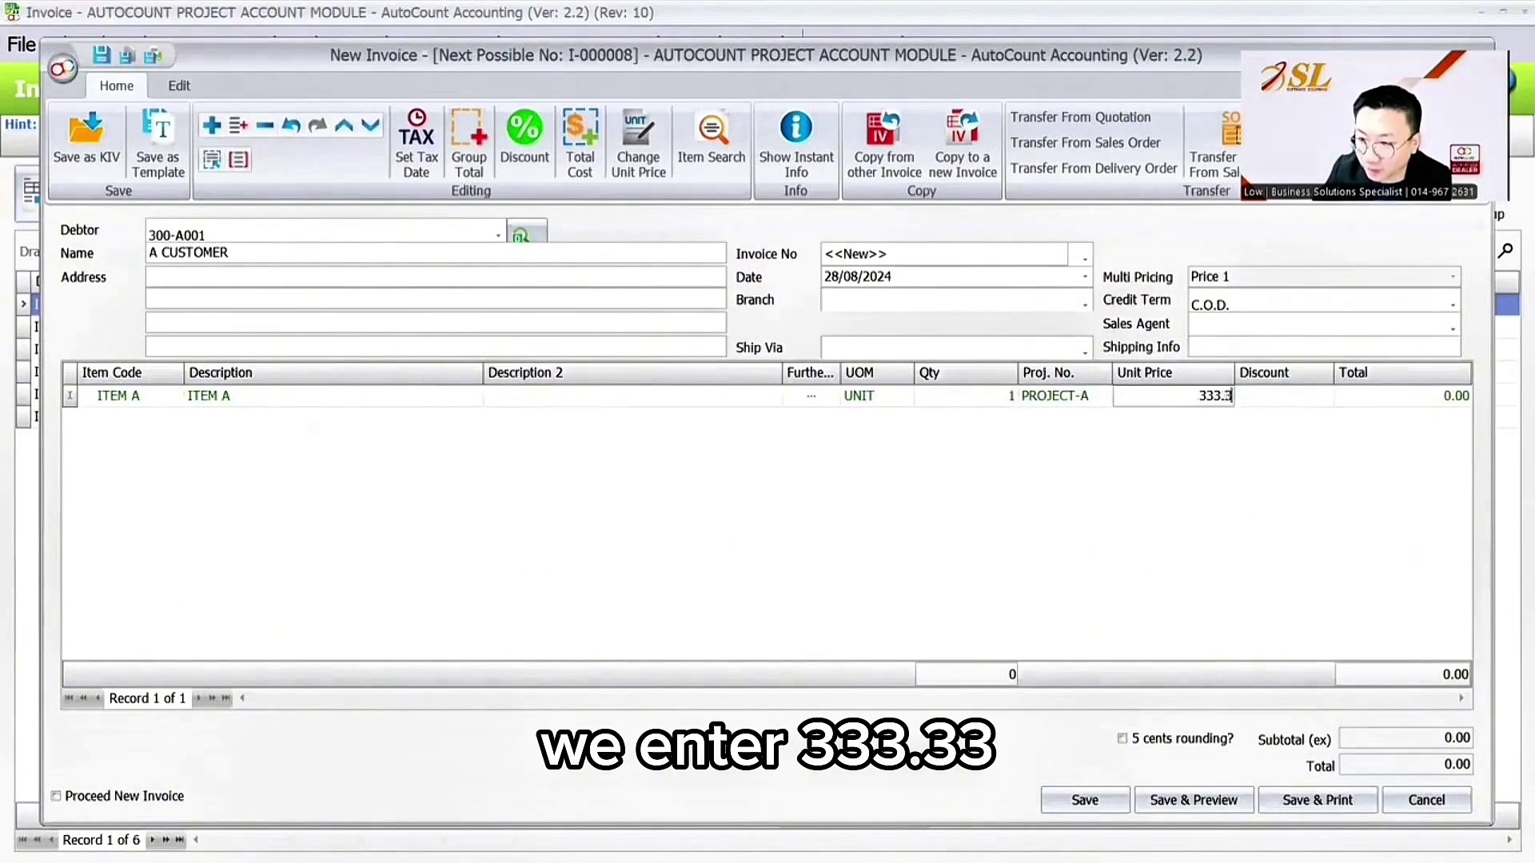
type("3")
key("Tab")
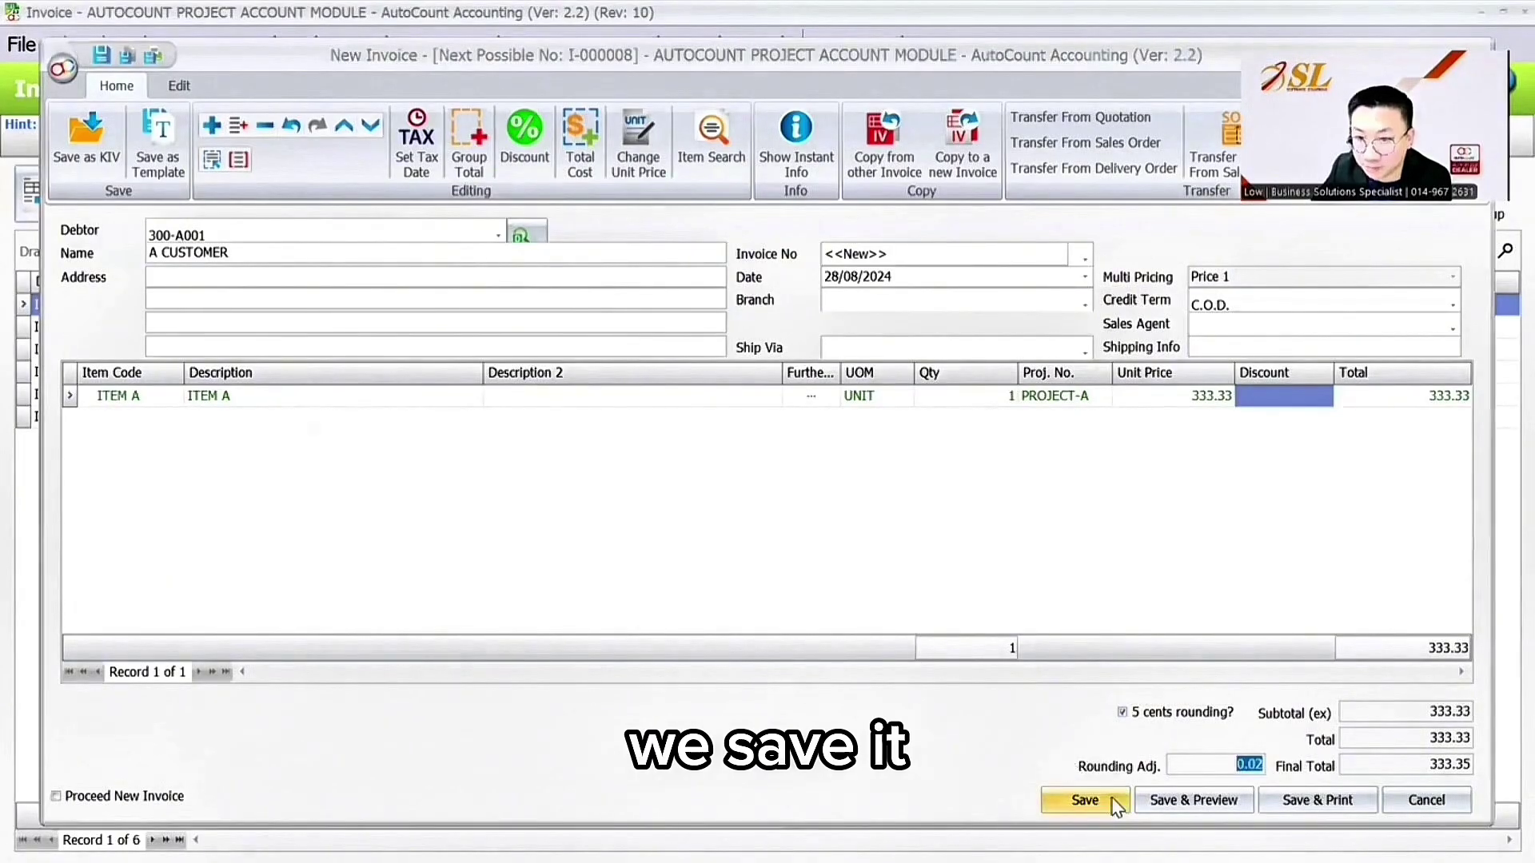
left_click(1085, 800)
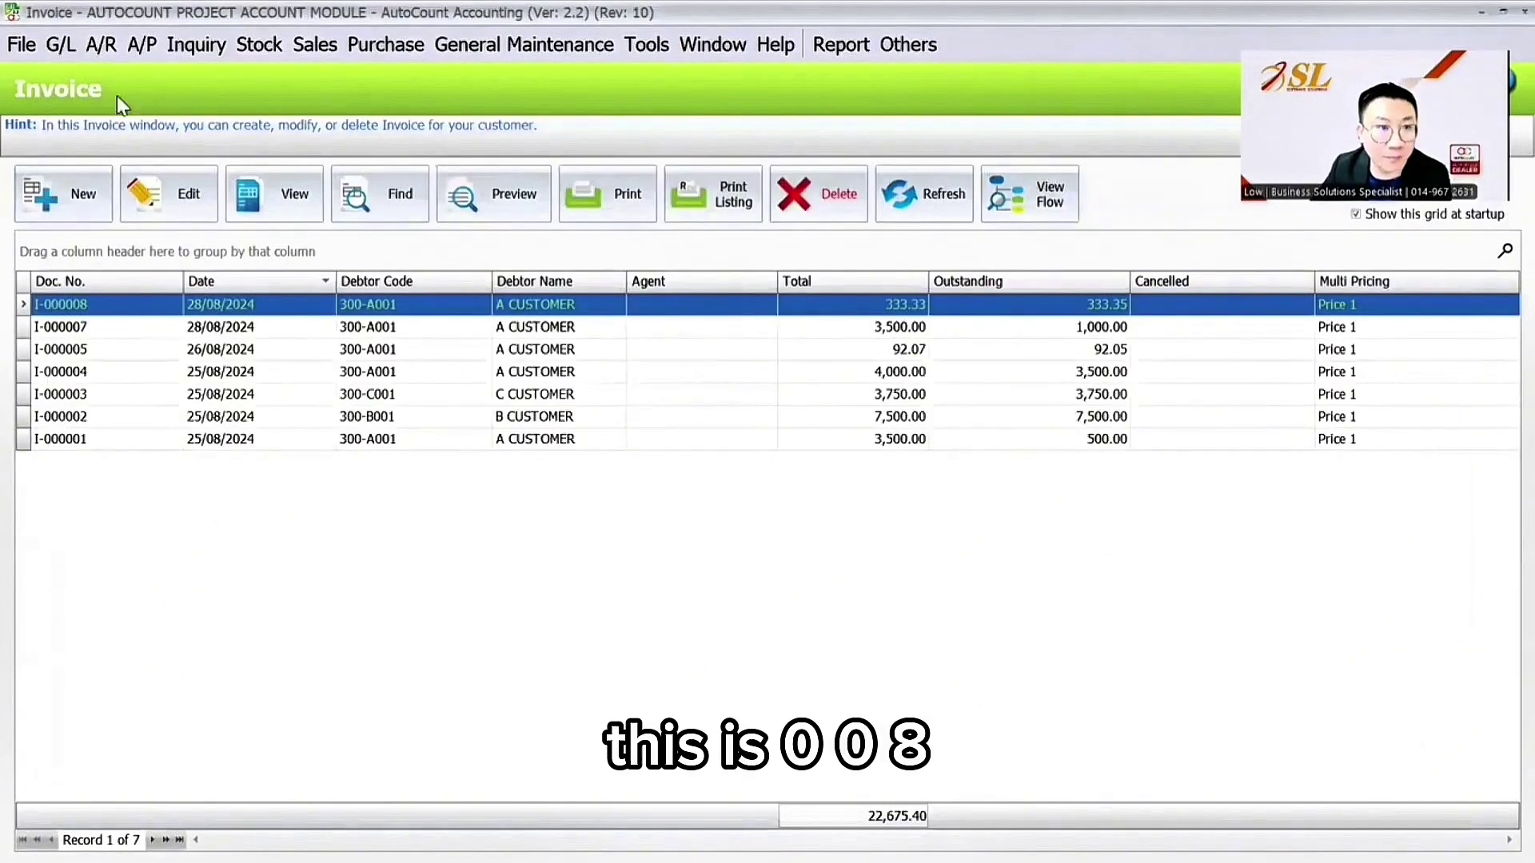
- Open the A/R invoice entry of the newly saved A CUSTOMER invoice for viewing
left_click(102, 46)
left_click(121, 106)
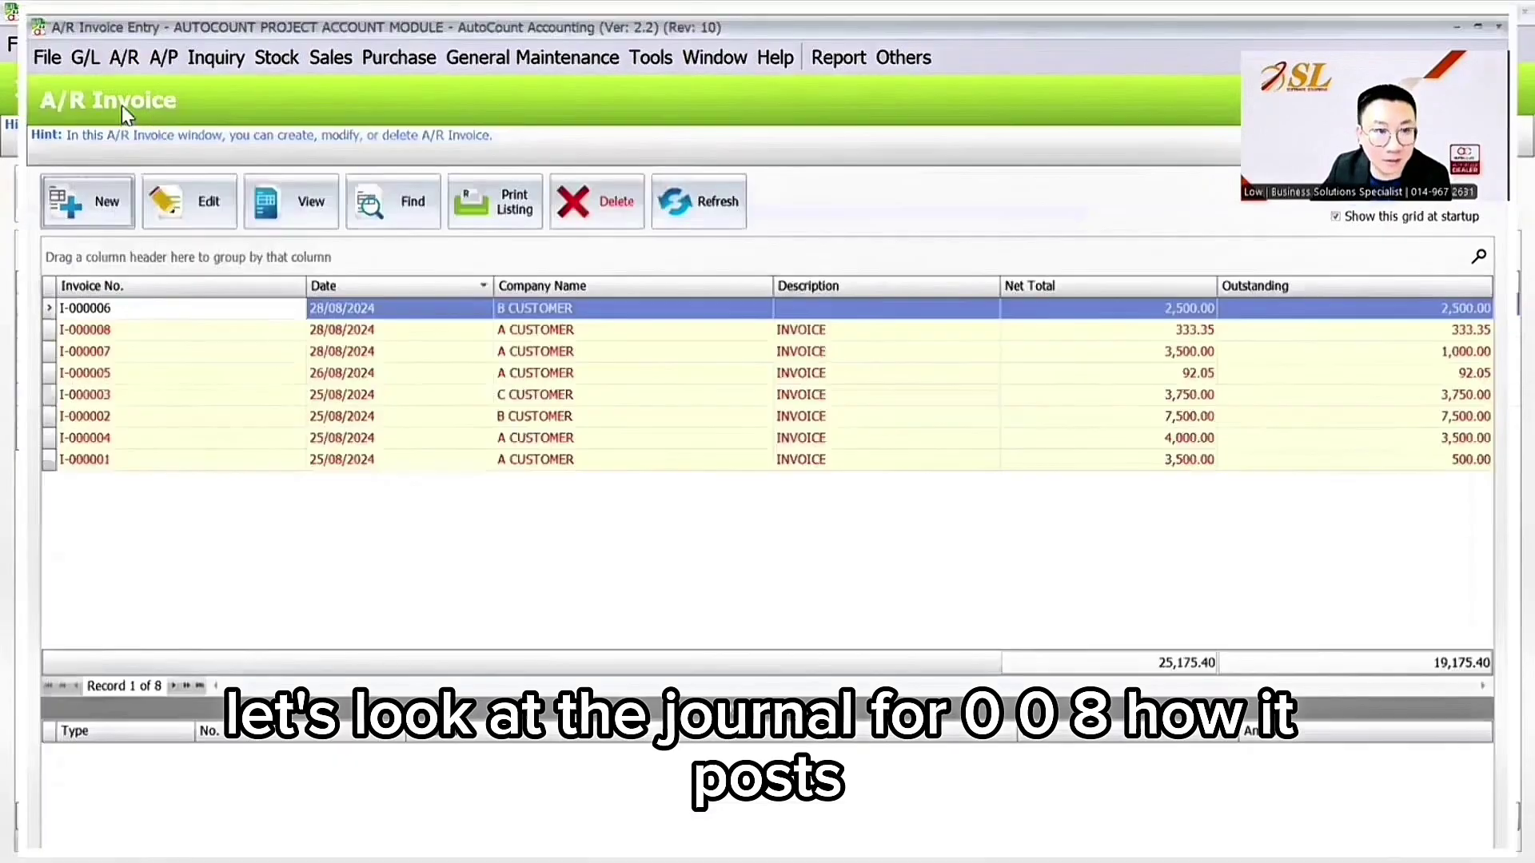
left_click(142, 327)
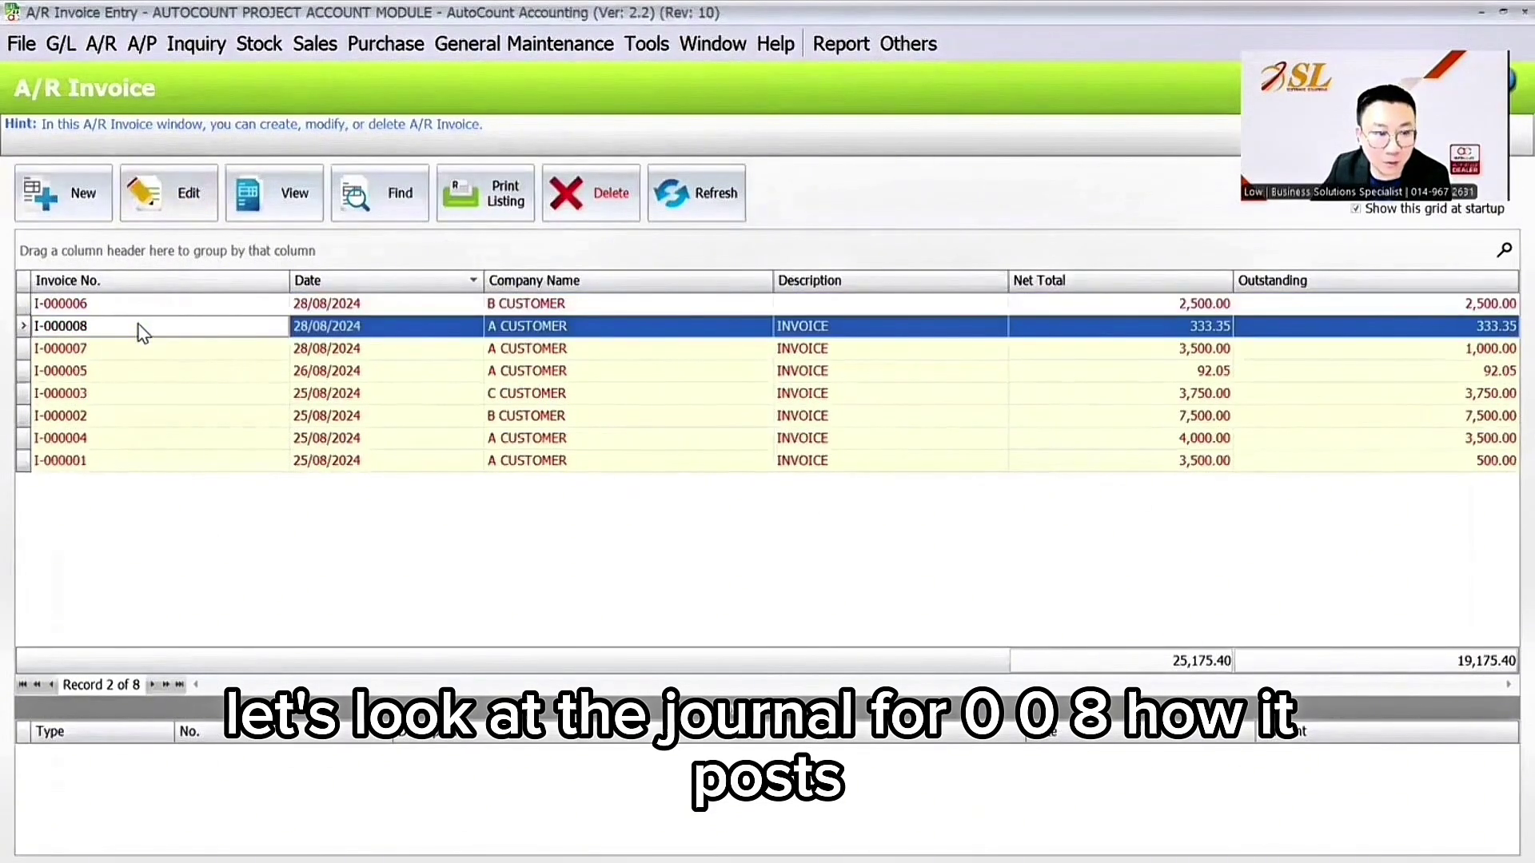
double_click(141, 328)
scroll(739, 128, "down", 1)
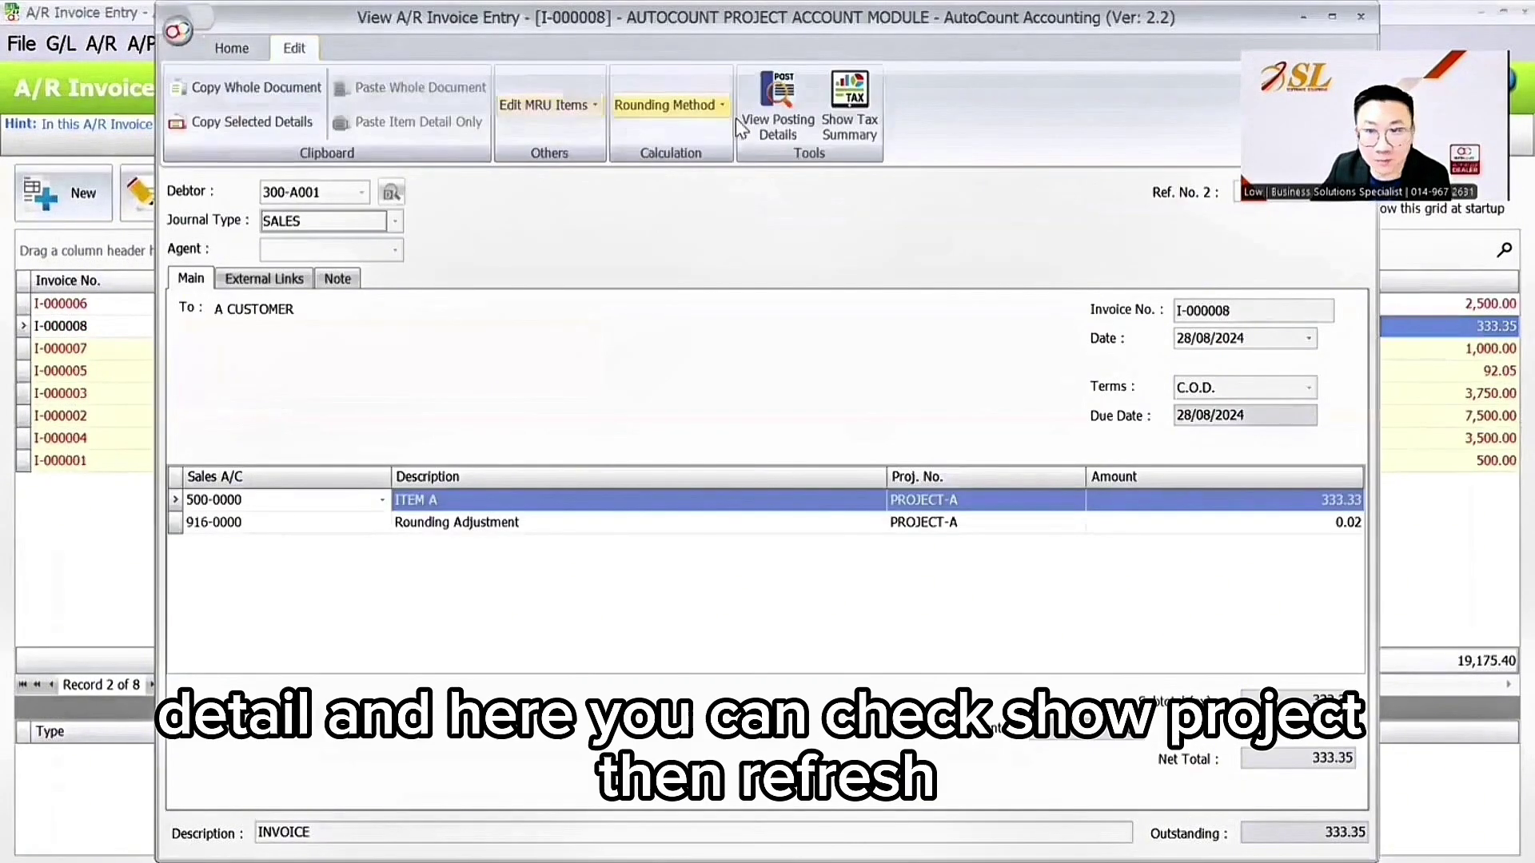
- Display the invoice's posting details with projects shown and check the project number on the Rounding Adjustment lines
left_click(774, 124)
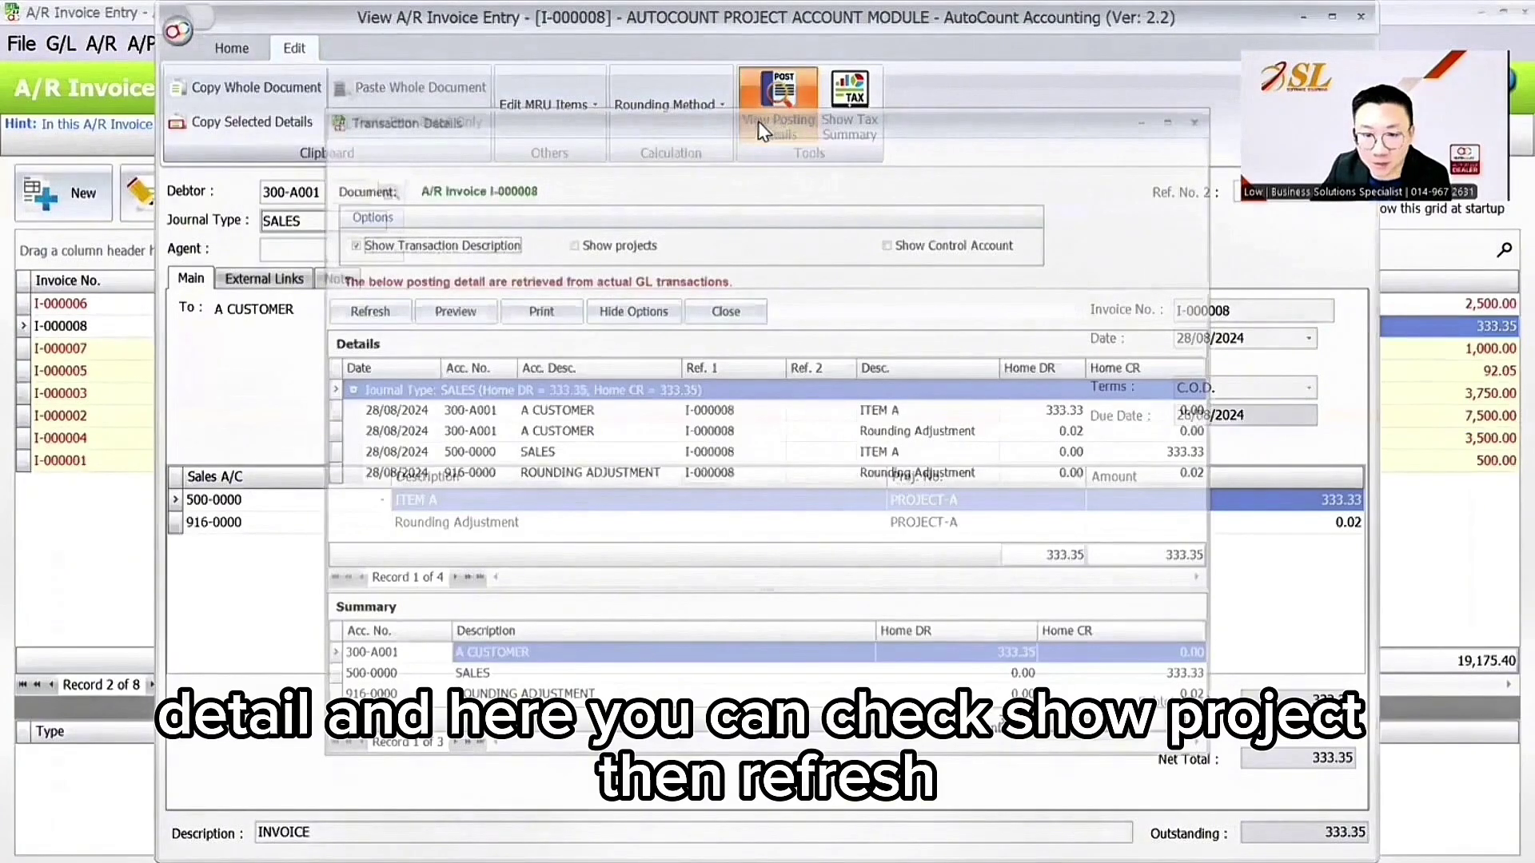
left_click(592, 234)
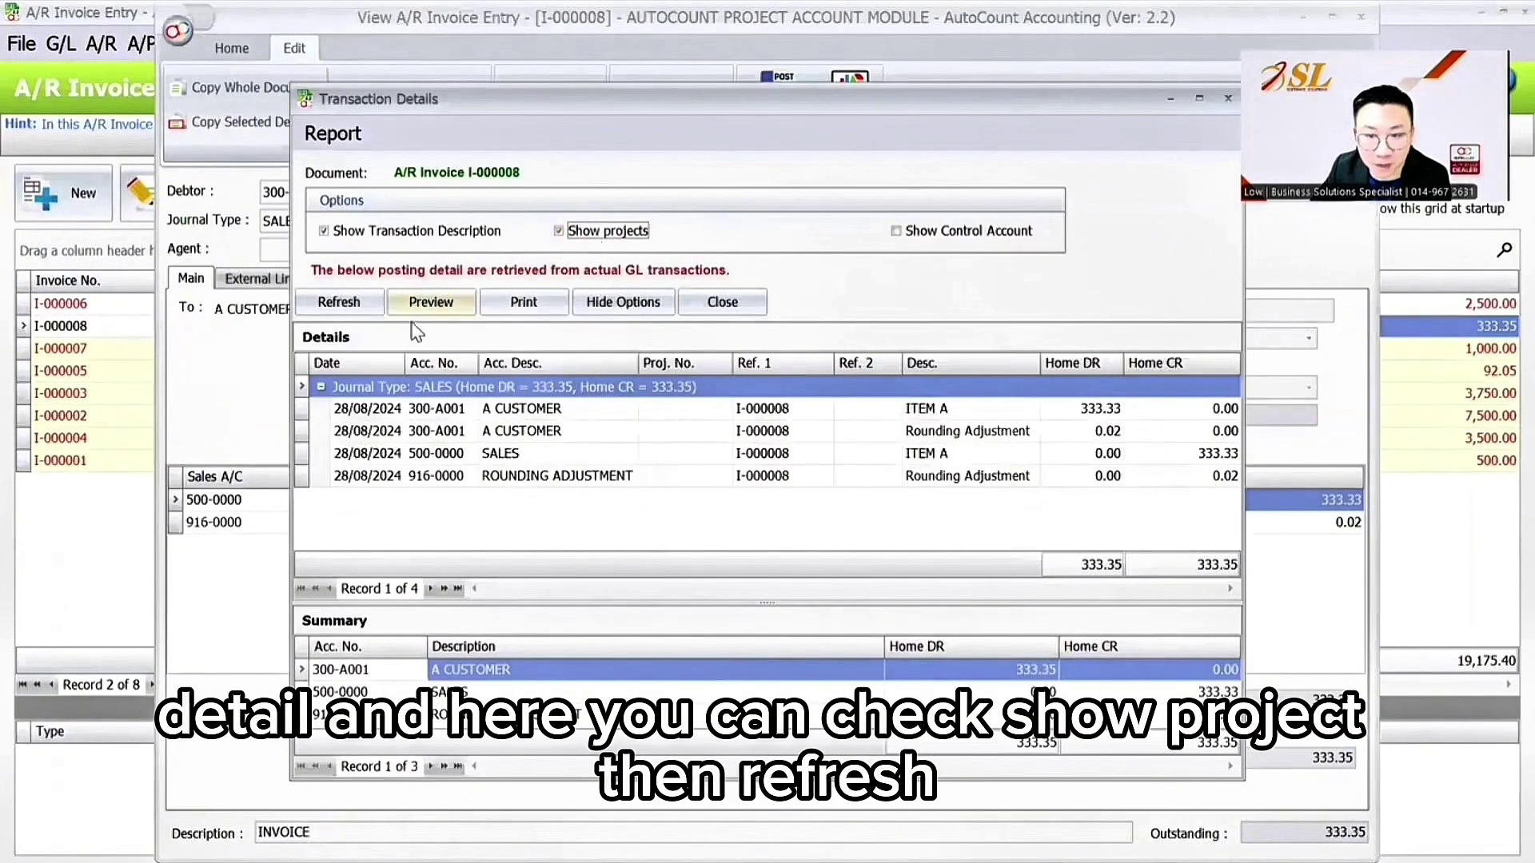
left_click(340, 304)
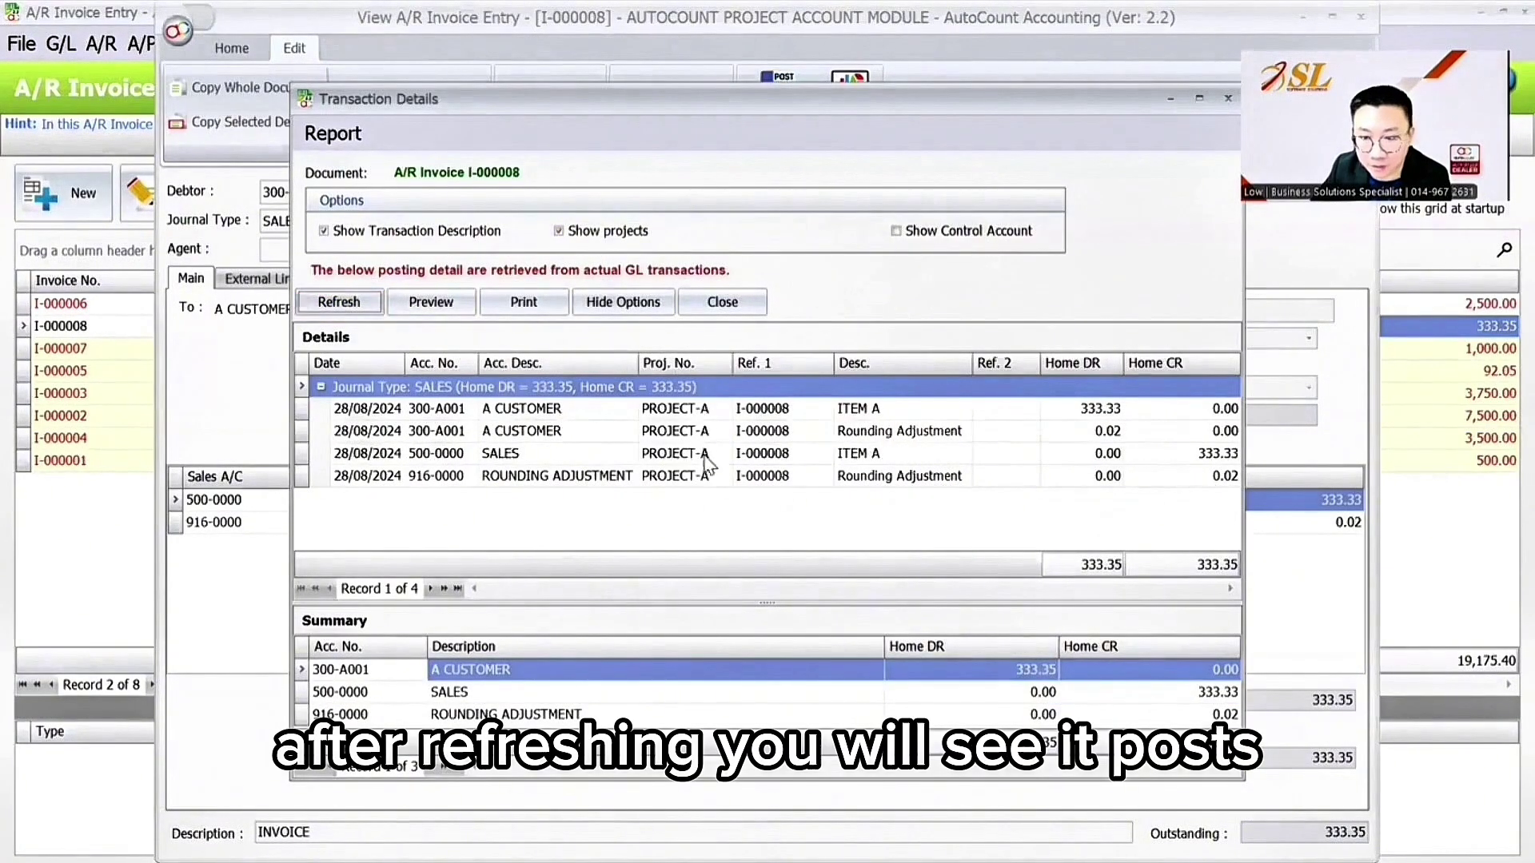
left_click(912, 477)
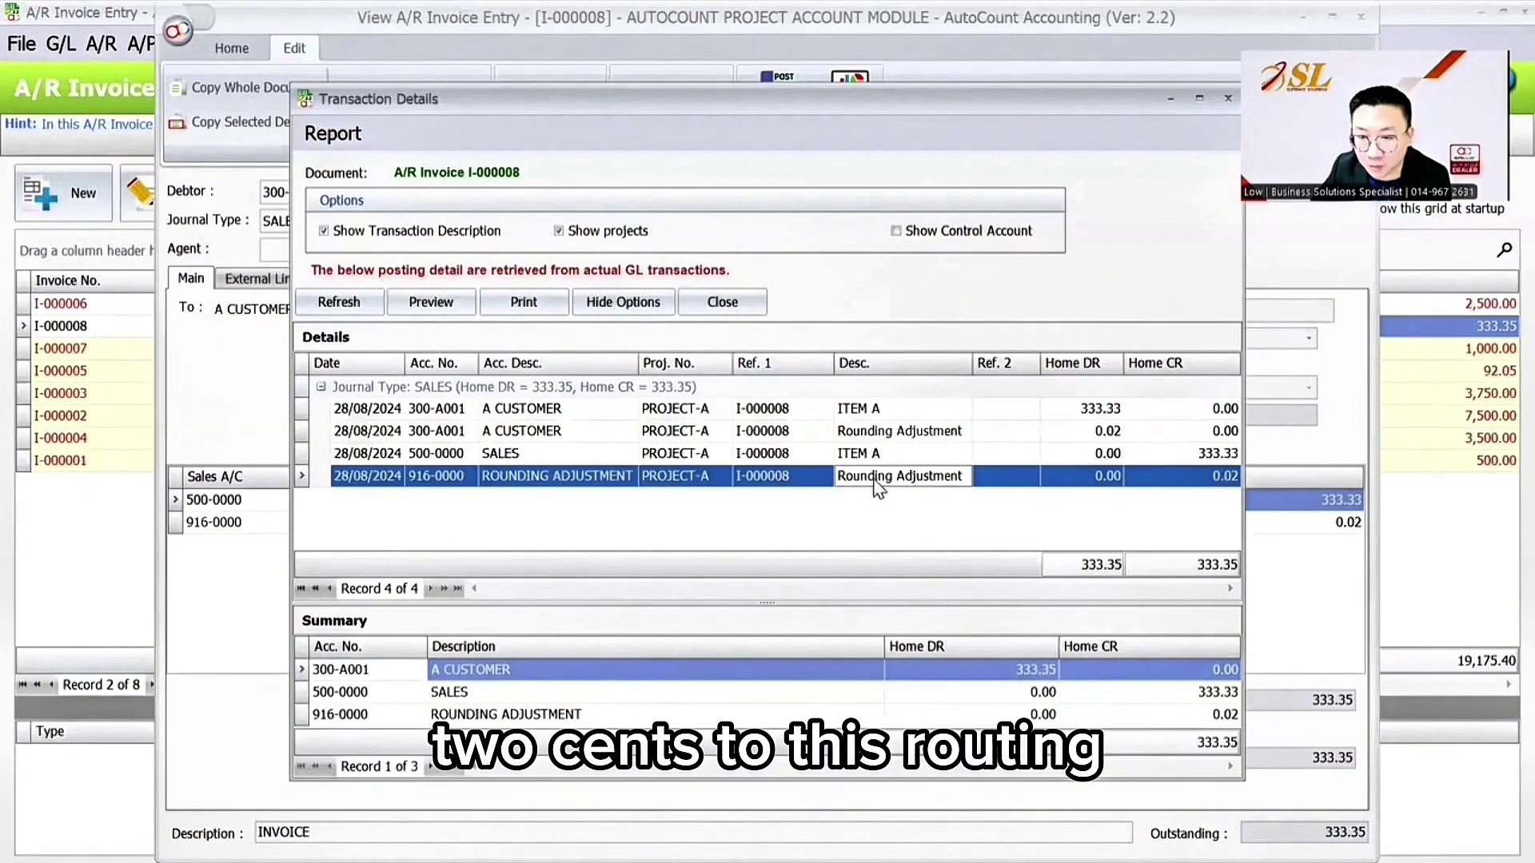
left_click(1236, 477)
left_click(1228, 97)
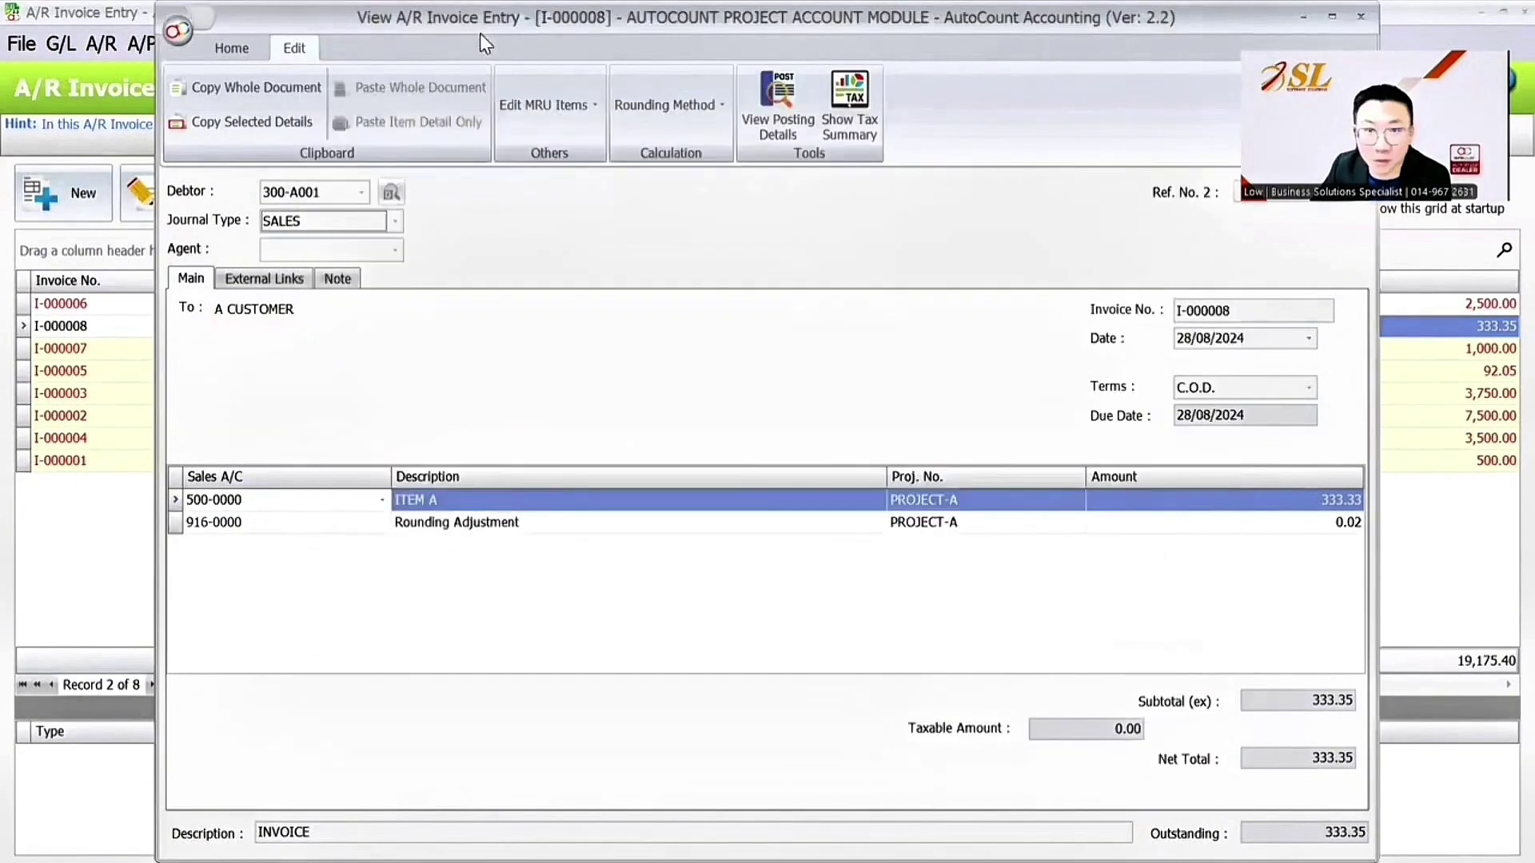
left_click_drag(842, 22, 441, 46)
left_click(959, 40)
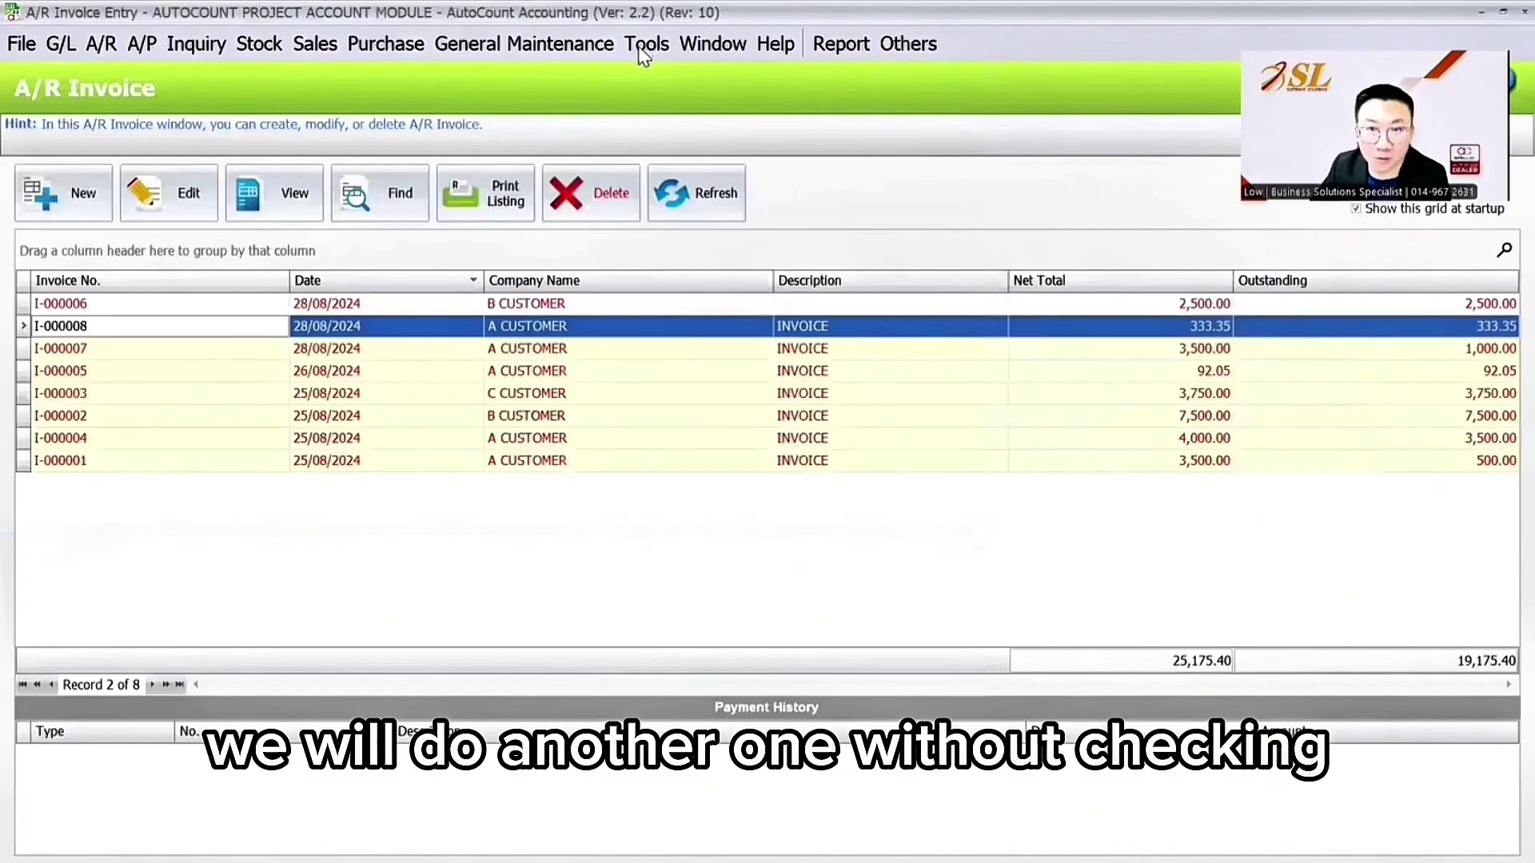
- Disable "Use First Detail Project Department For Footer Posting" in the G/L Posting options and apply the change
left_click(647, 43)
left_click(700, 776)
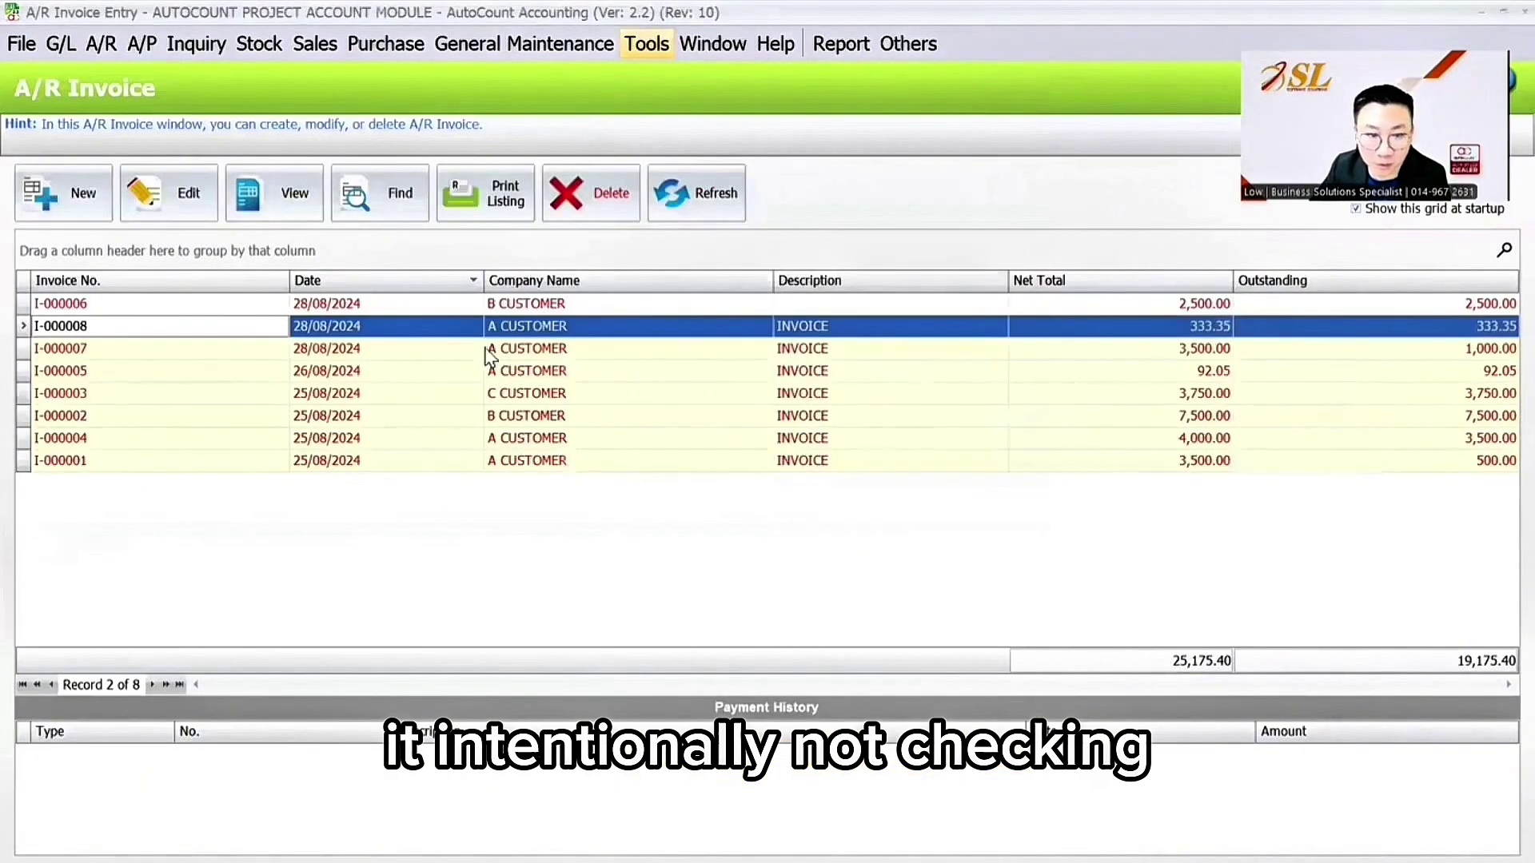
left_click(392, 410)
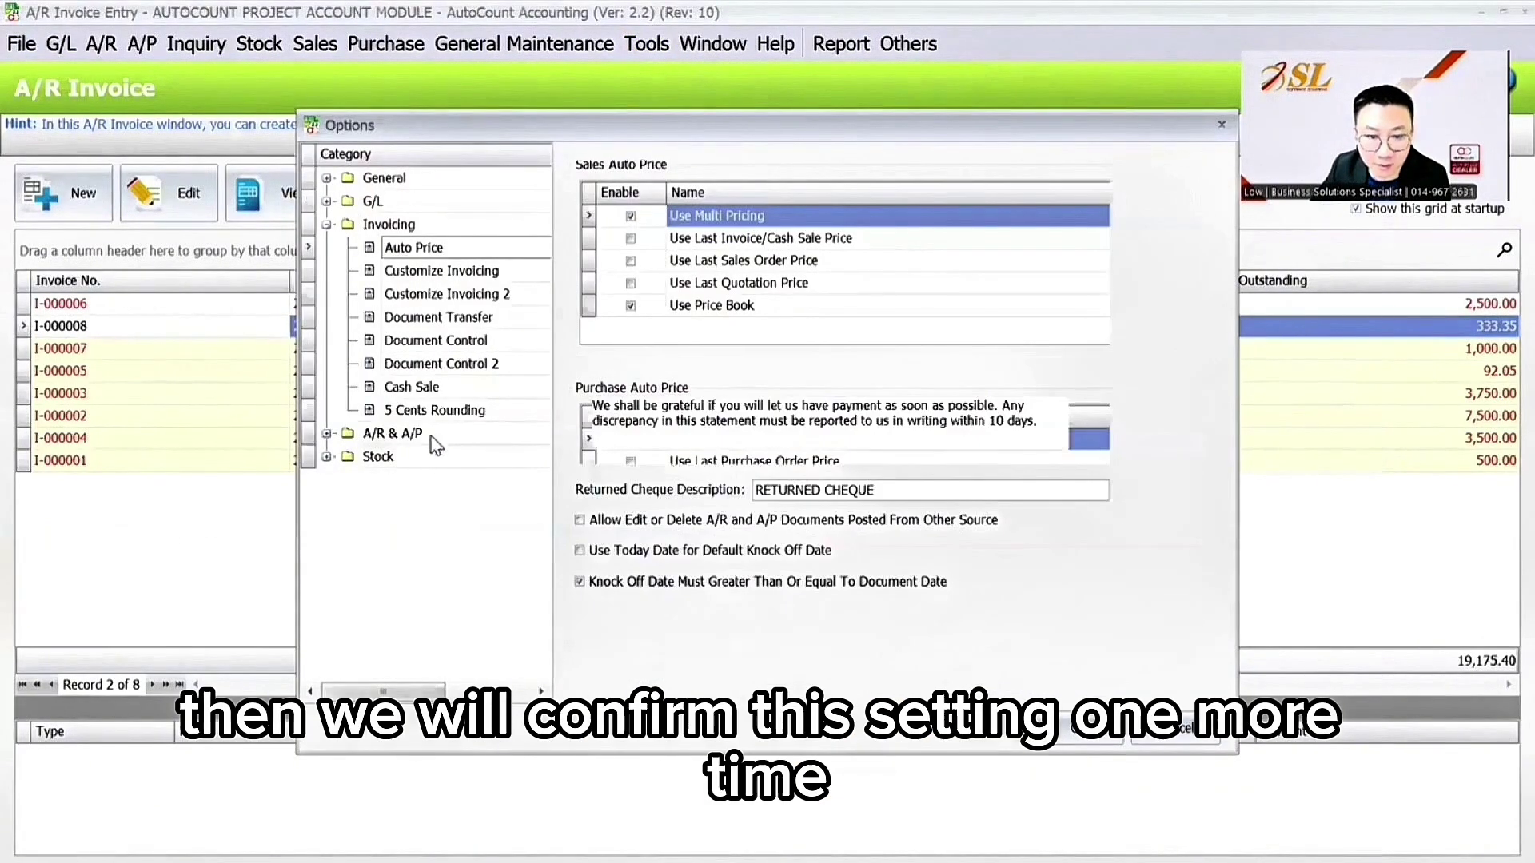
key("Down")
key("Down")
key("Down")
key("Down")
key("Down")
key("Down")
key("Down")
key("Down")
key("Down")
key("Down")
key("Down")
key("Down")
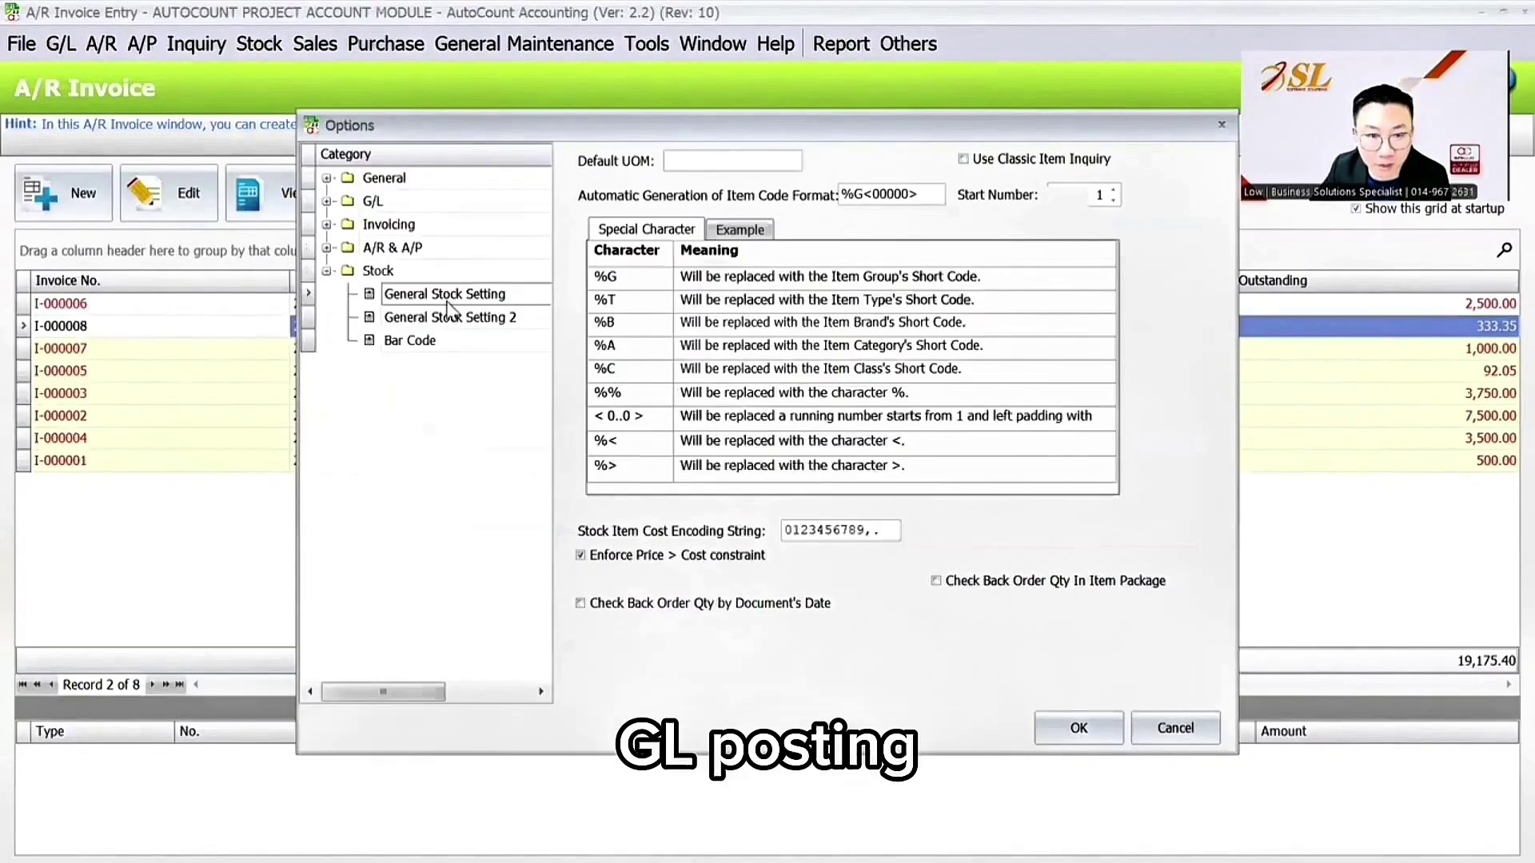
left_click(373, 201)
left_click(417, 270)
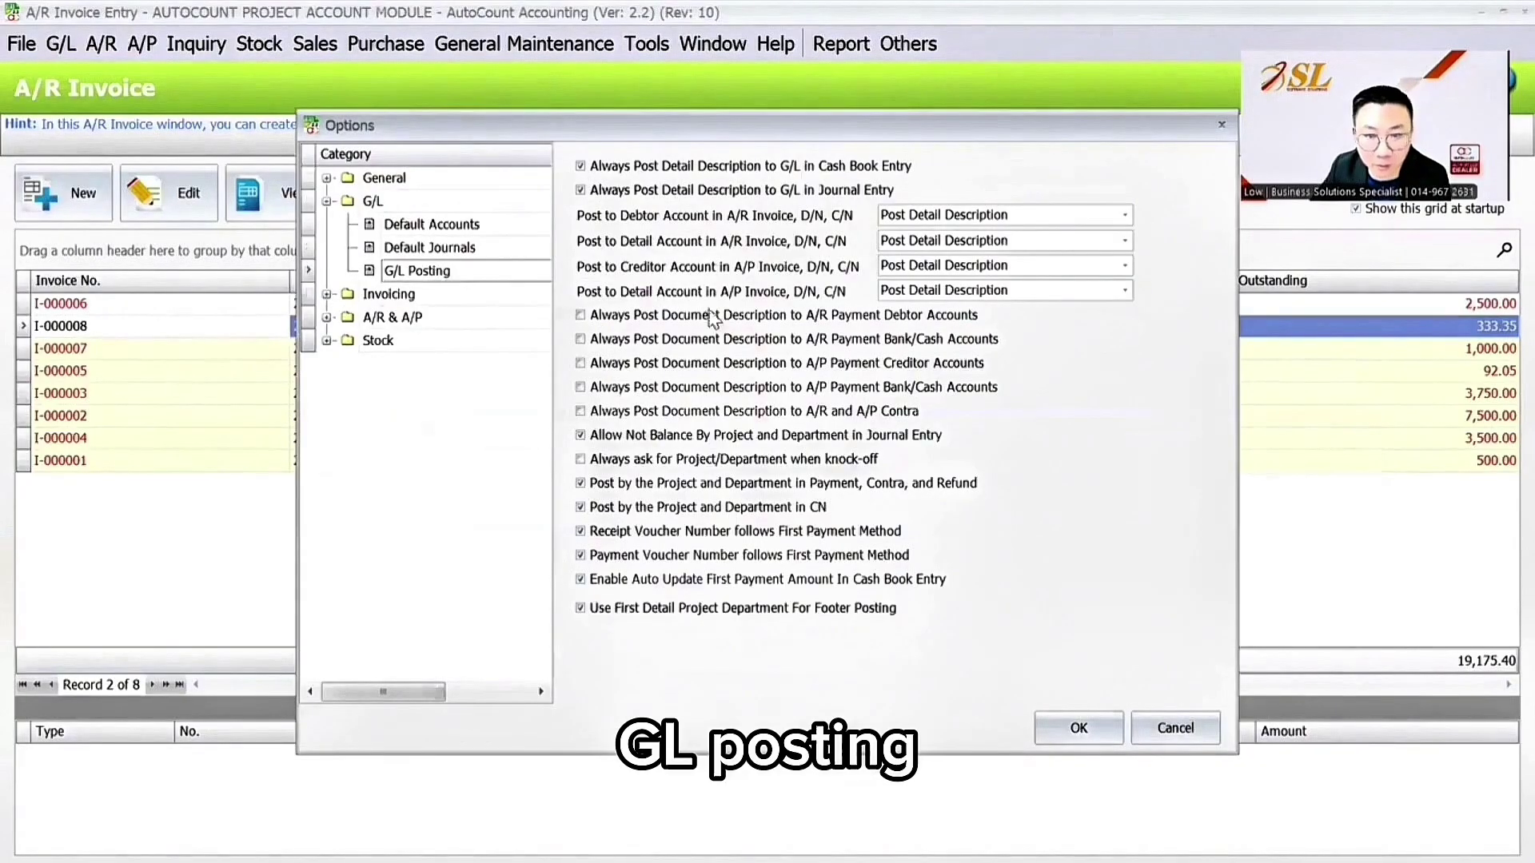
left_click(897, 608)
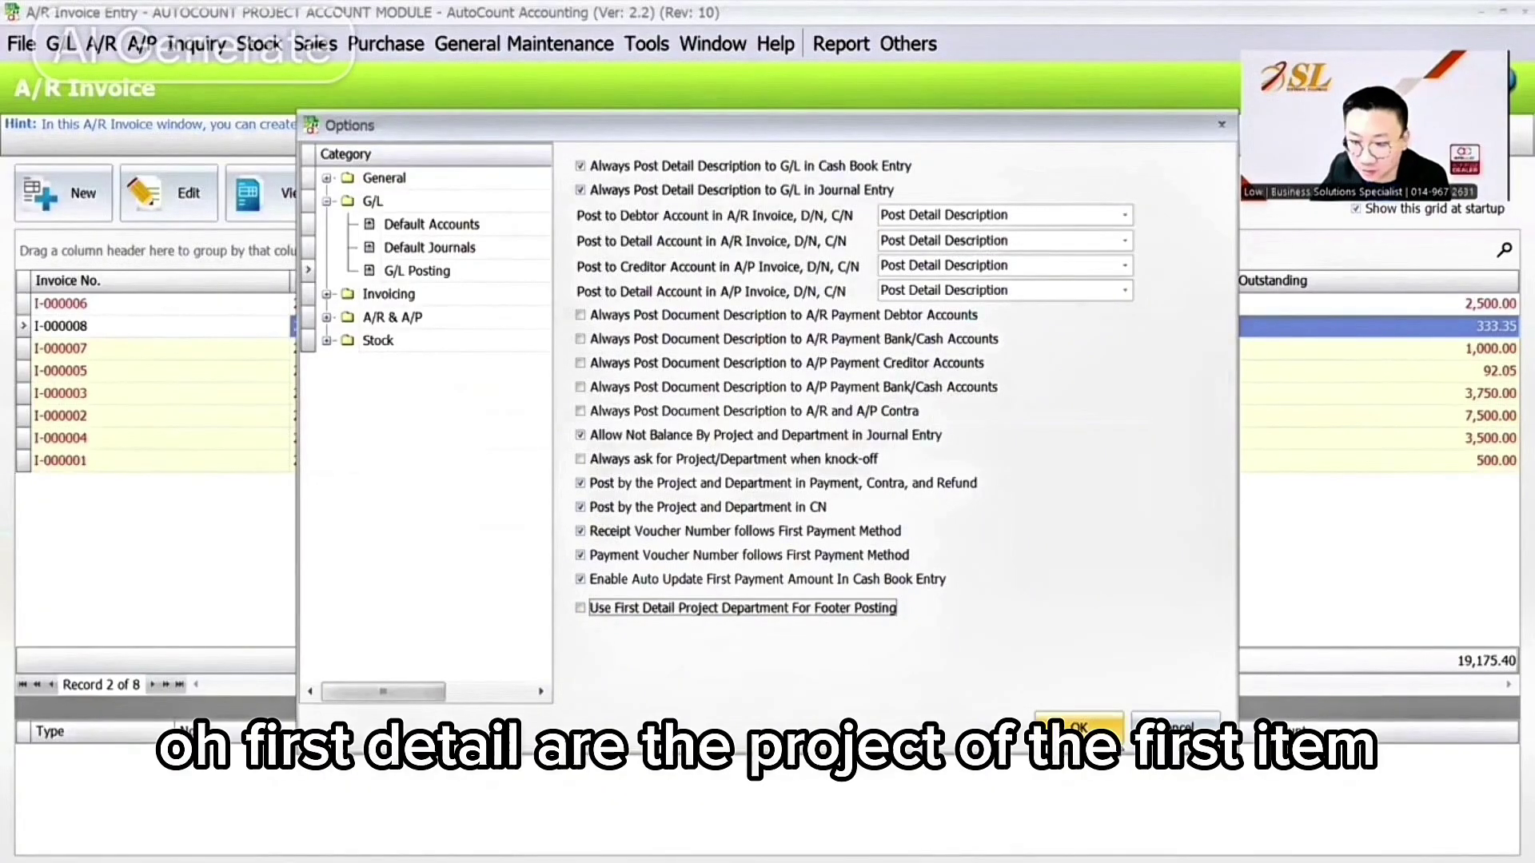
left_click(1079, 726)
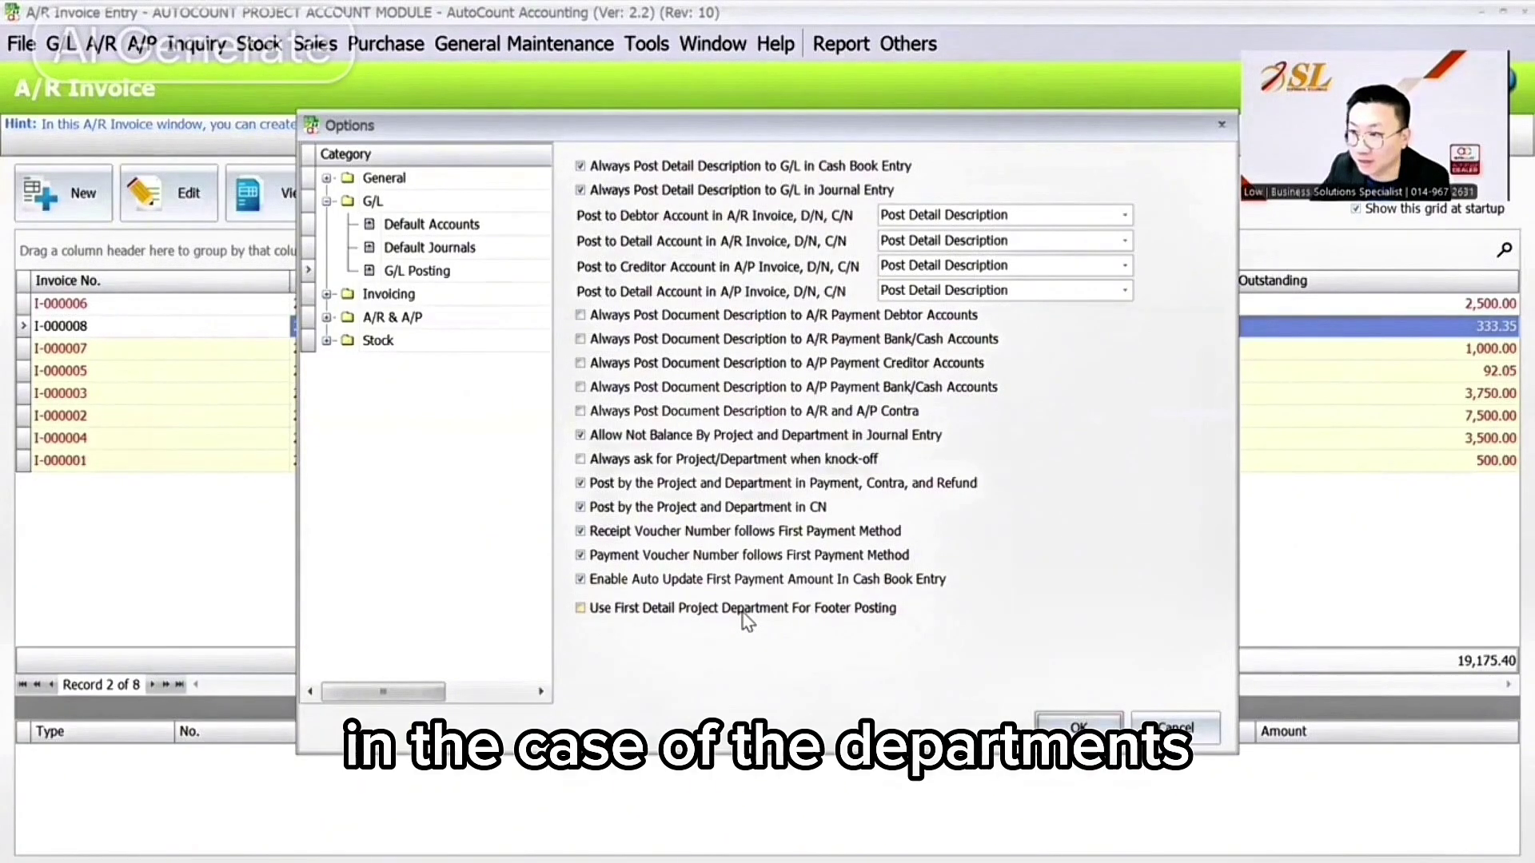
left_click(1099, 723)
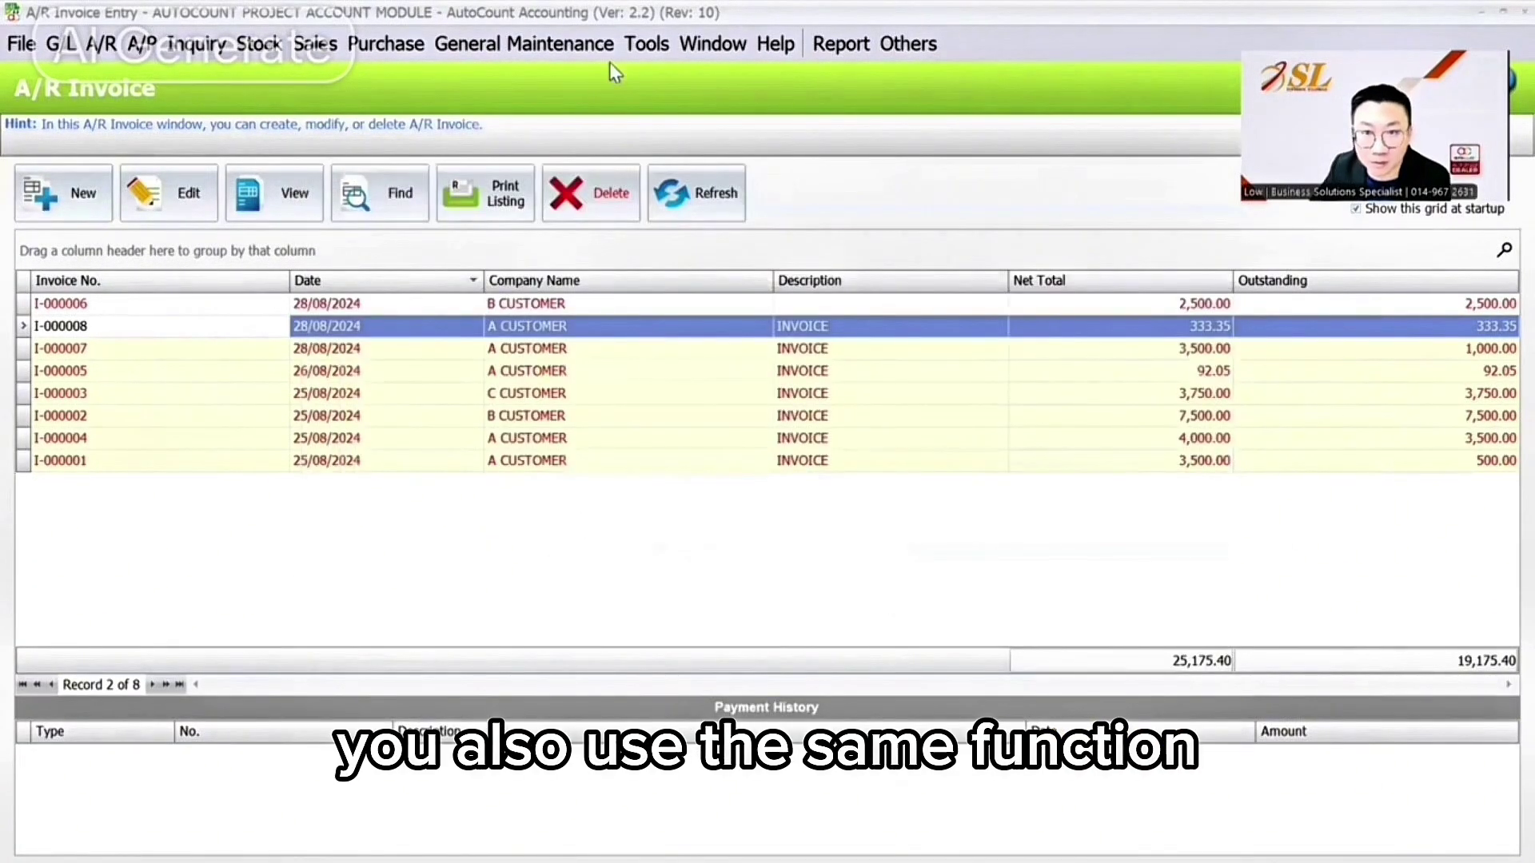
- Clear the form cache, then collect memory and refresh the memory status
left_click(646, 44)
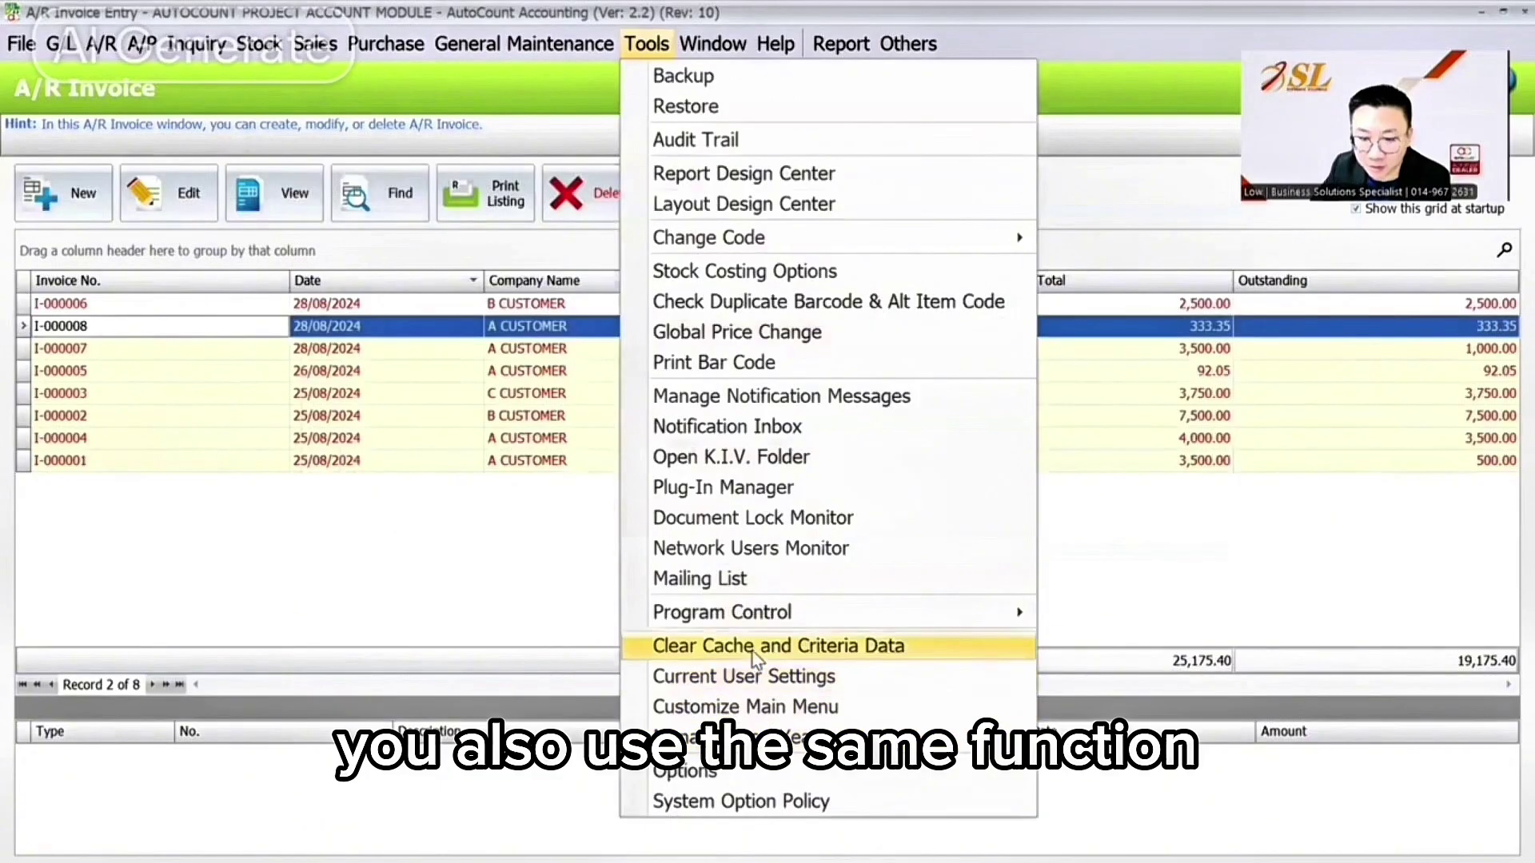
left_click(751, 647)
left_click(609, 379)
left_click(709, 472)
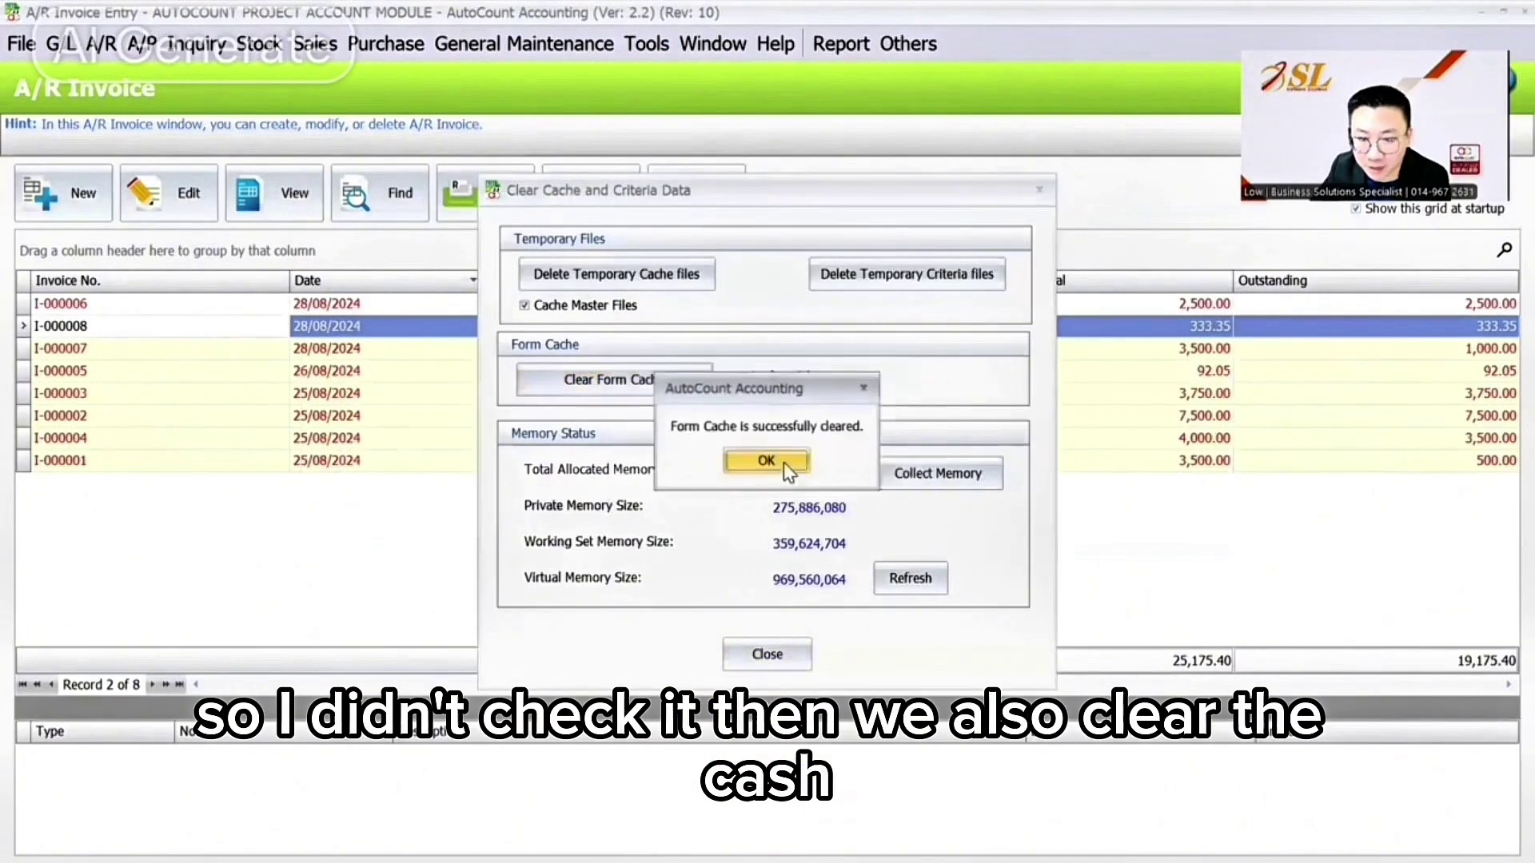
left_click(766, 462)
left_click(937, 473)
left_click(910, 578)
left_click(767, 654)
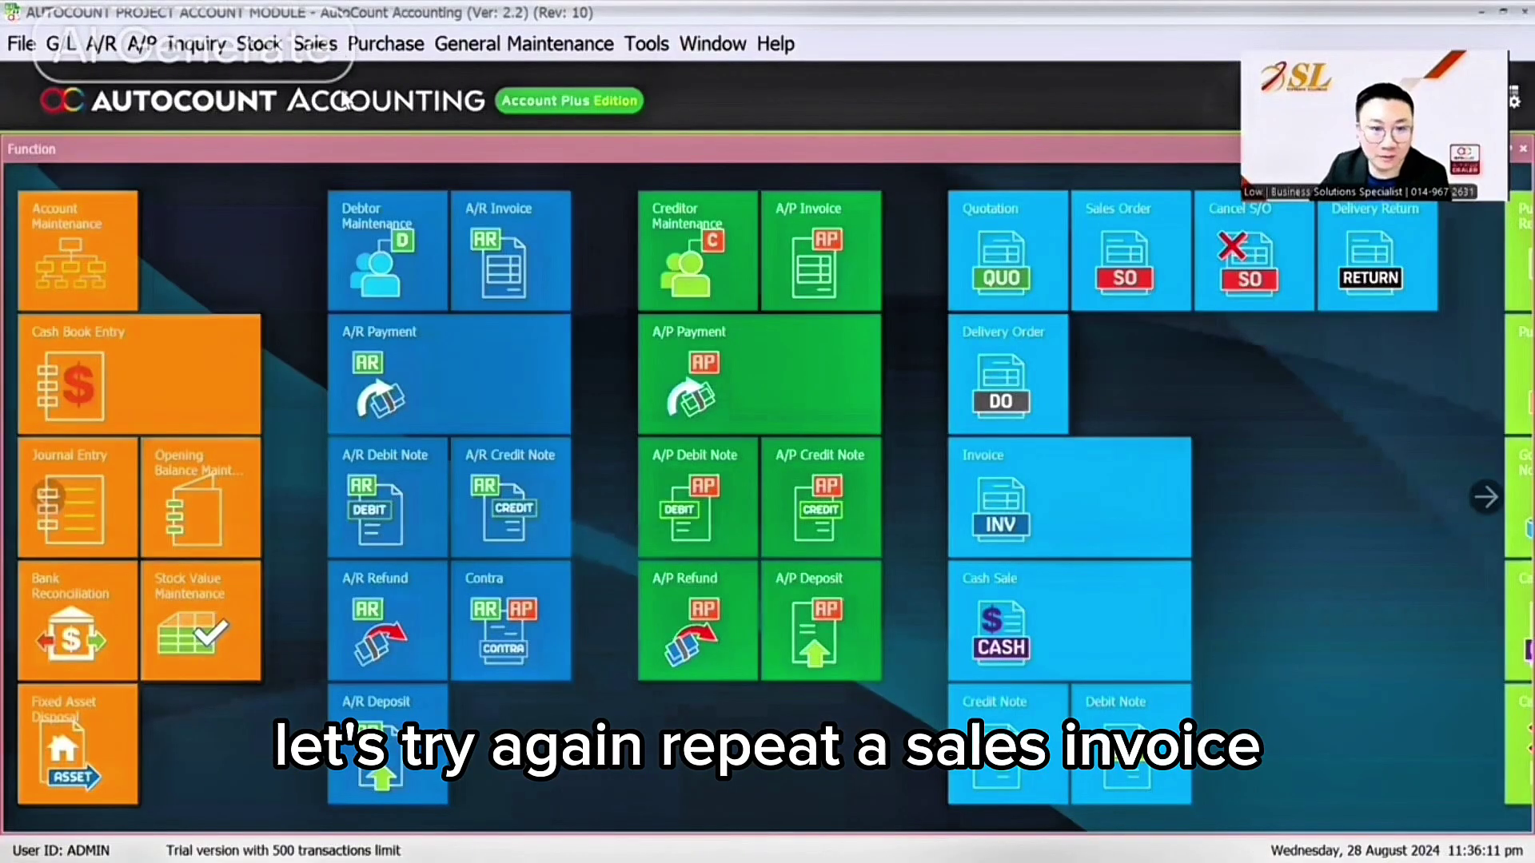
- Create another sales invoice for A CUSTOMER, leaving the project reallocation selection empty
left_click(315, 44)
left_click(356, 161)
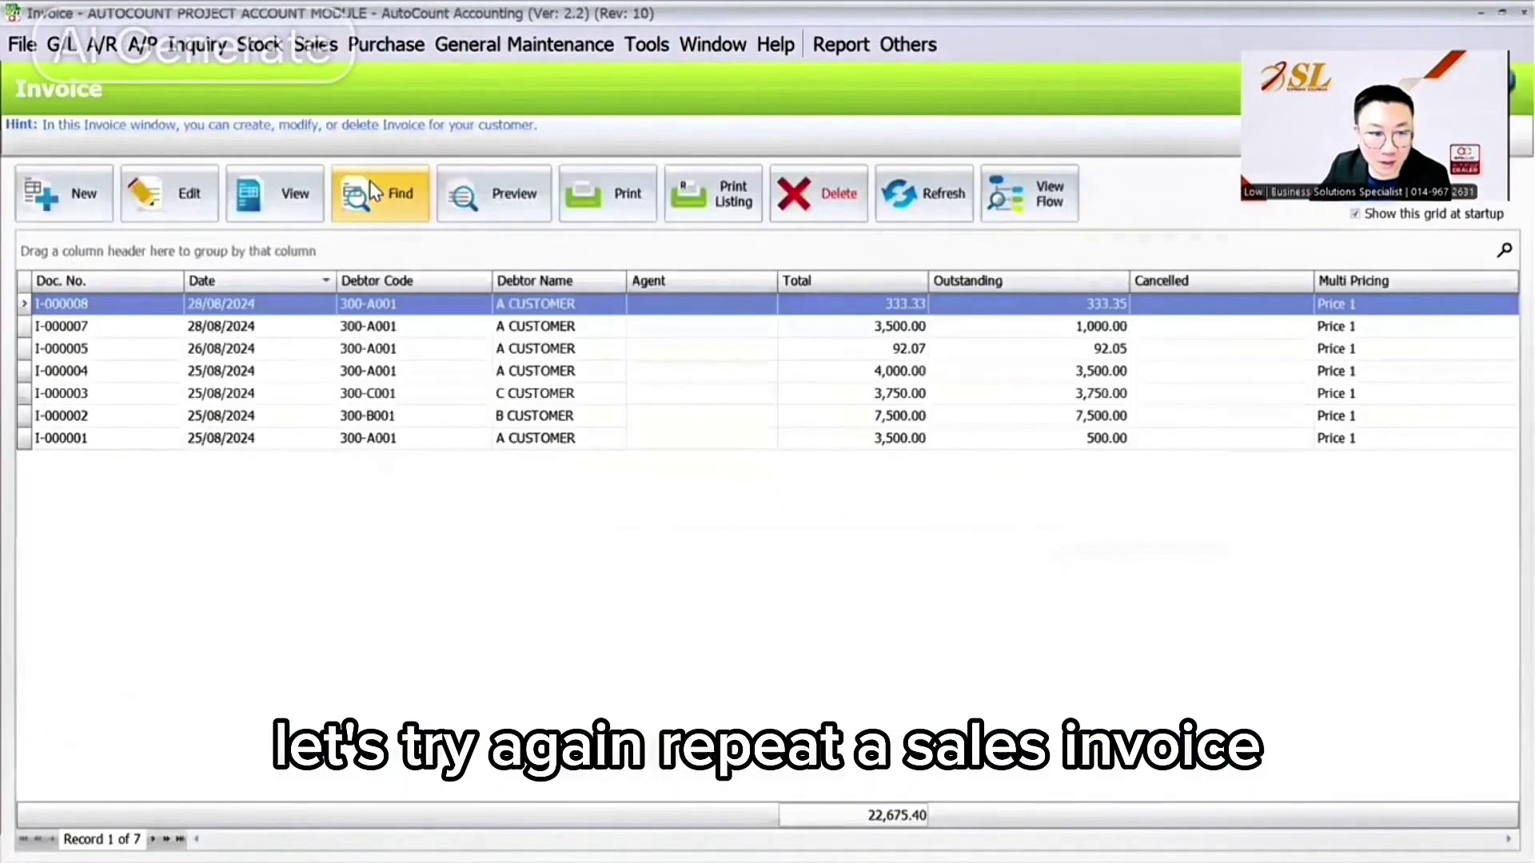
left_click(67, 191)
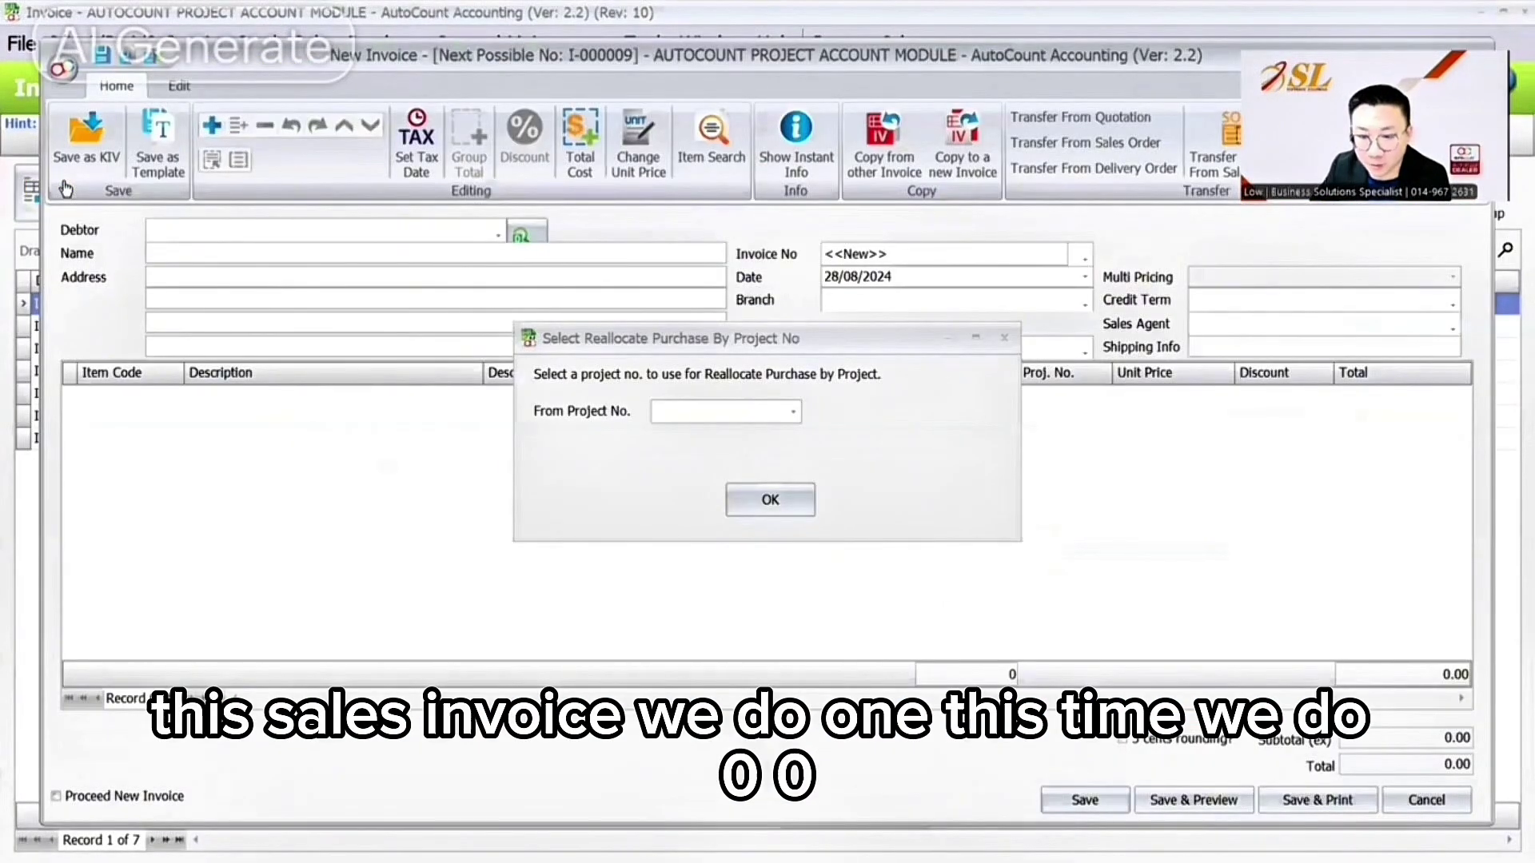
left_click(770, 501)
left_click(235, 240)
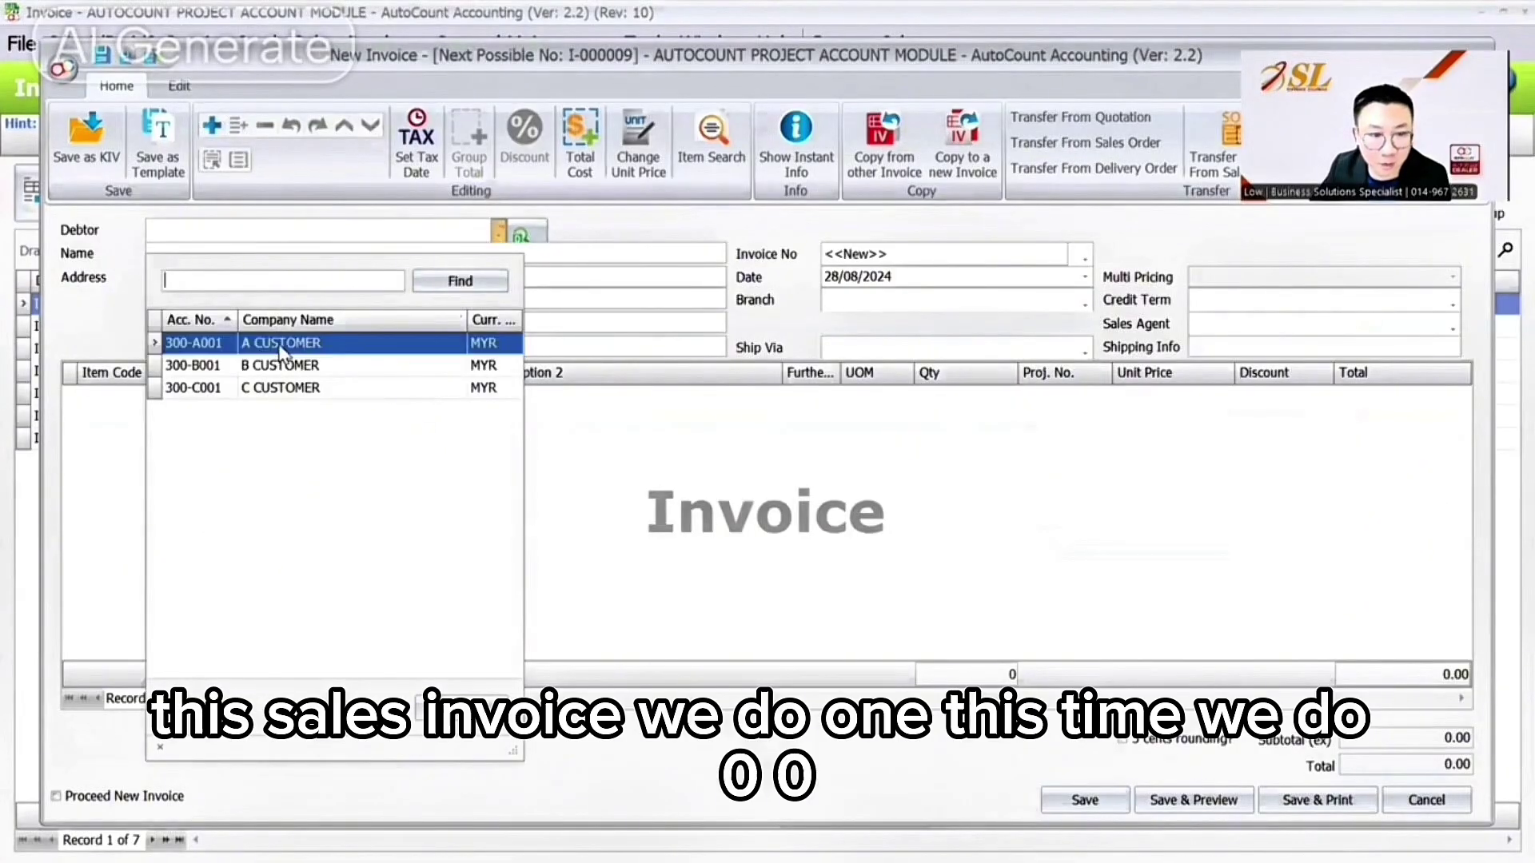
left_click(284, 352)
- Add a line for one unit of ITEM A to the new invoice and assign it to project HQ
right_click(312, 418)
left_click(360, 436)
left_click(120, 494)
left_click(1104, 395)
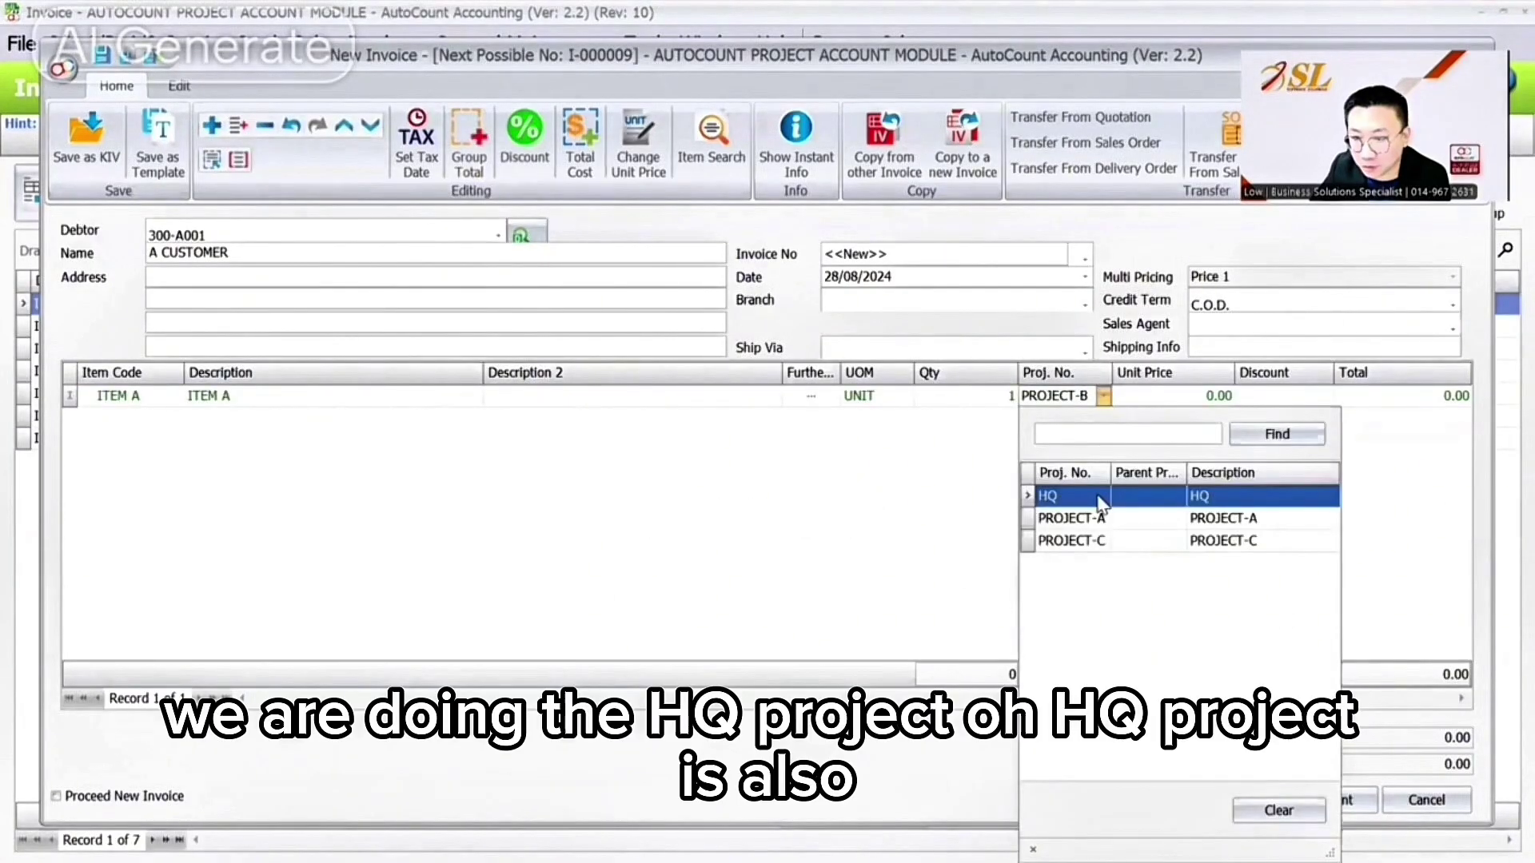
left_click(1099, 499)
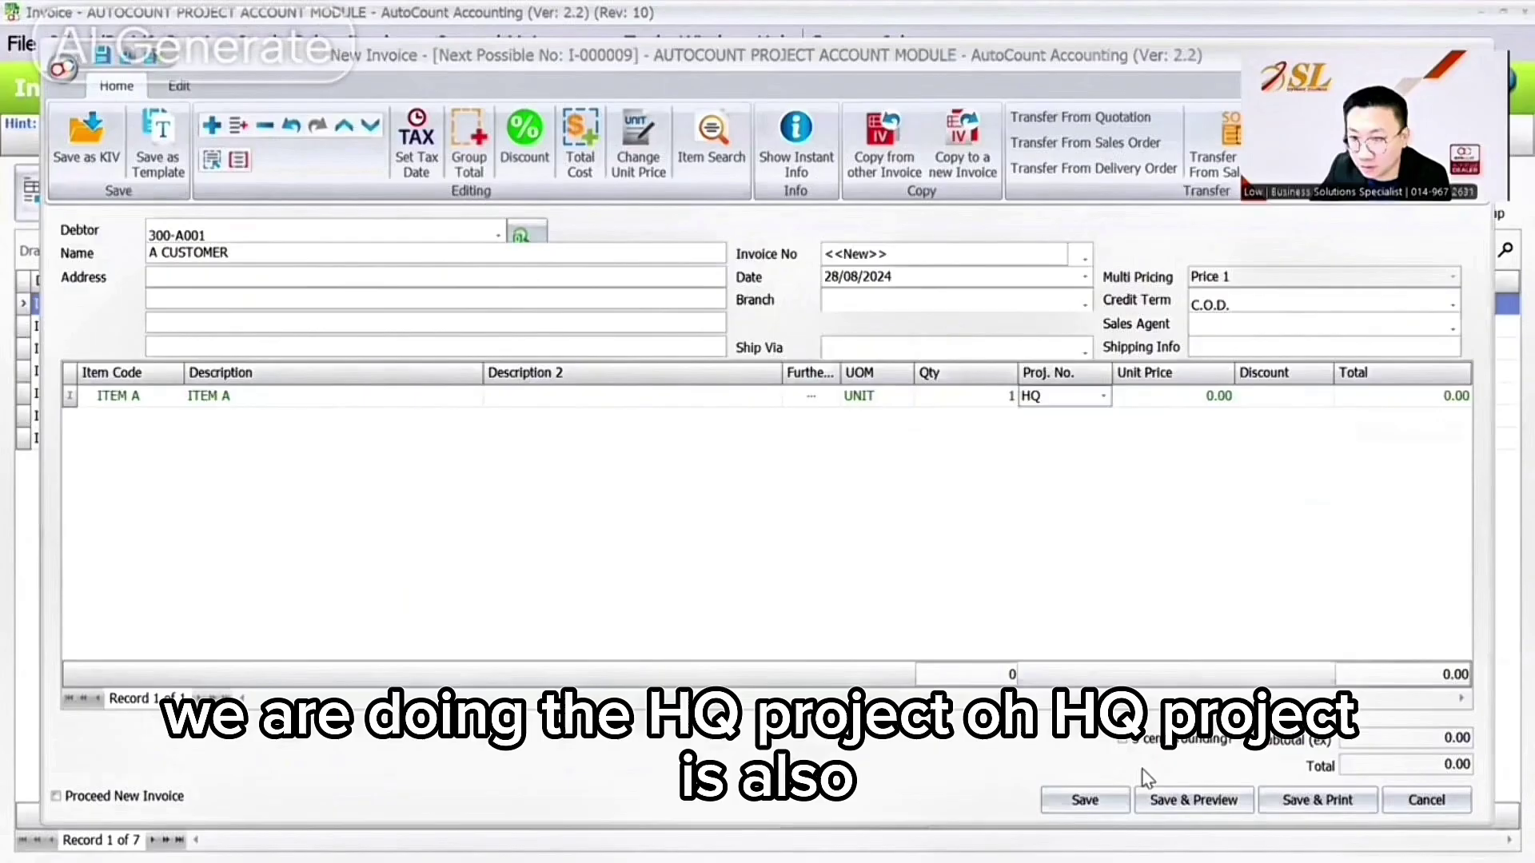
- Set the ITEM A line's unit price to 37.58 and save the invoice
key("Tab")
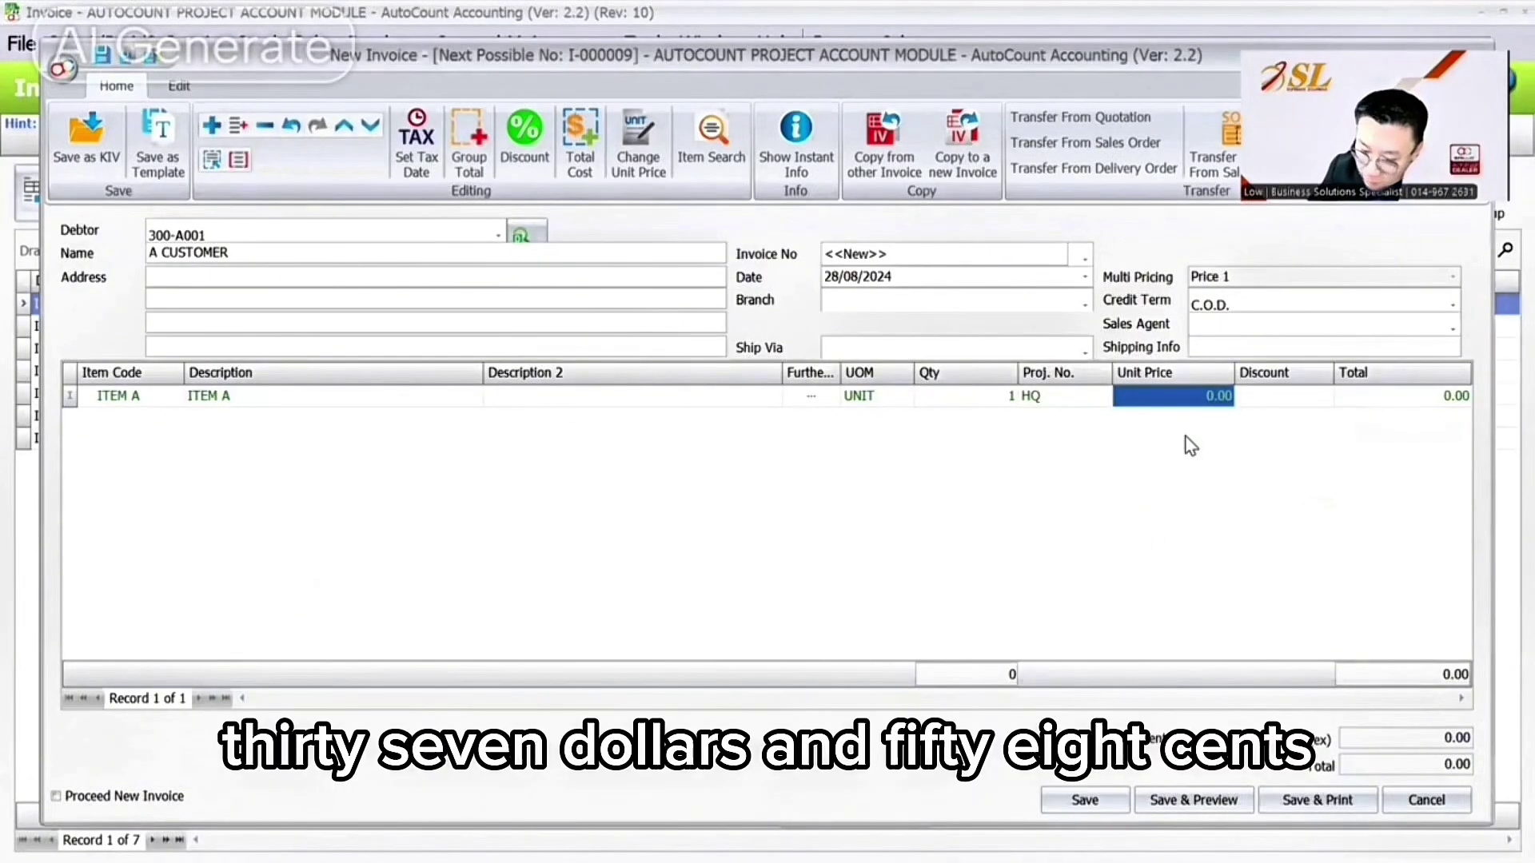
type("37.58")
key("Tab")
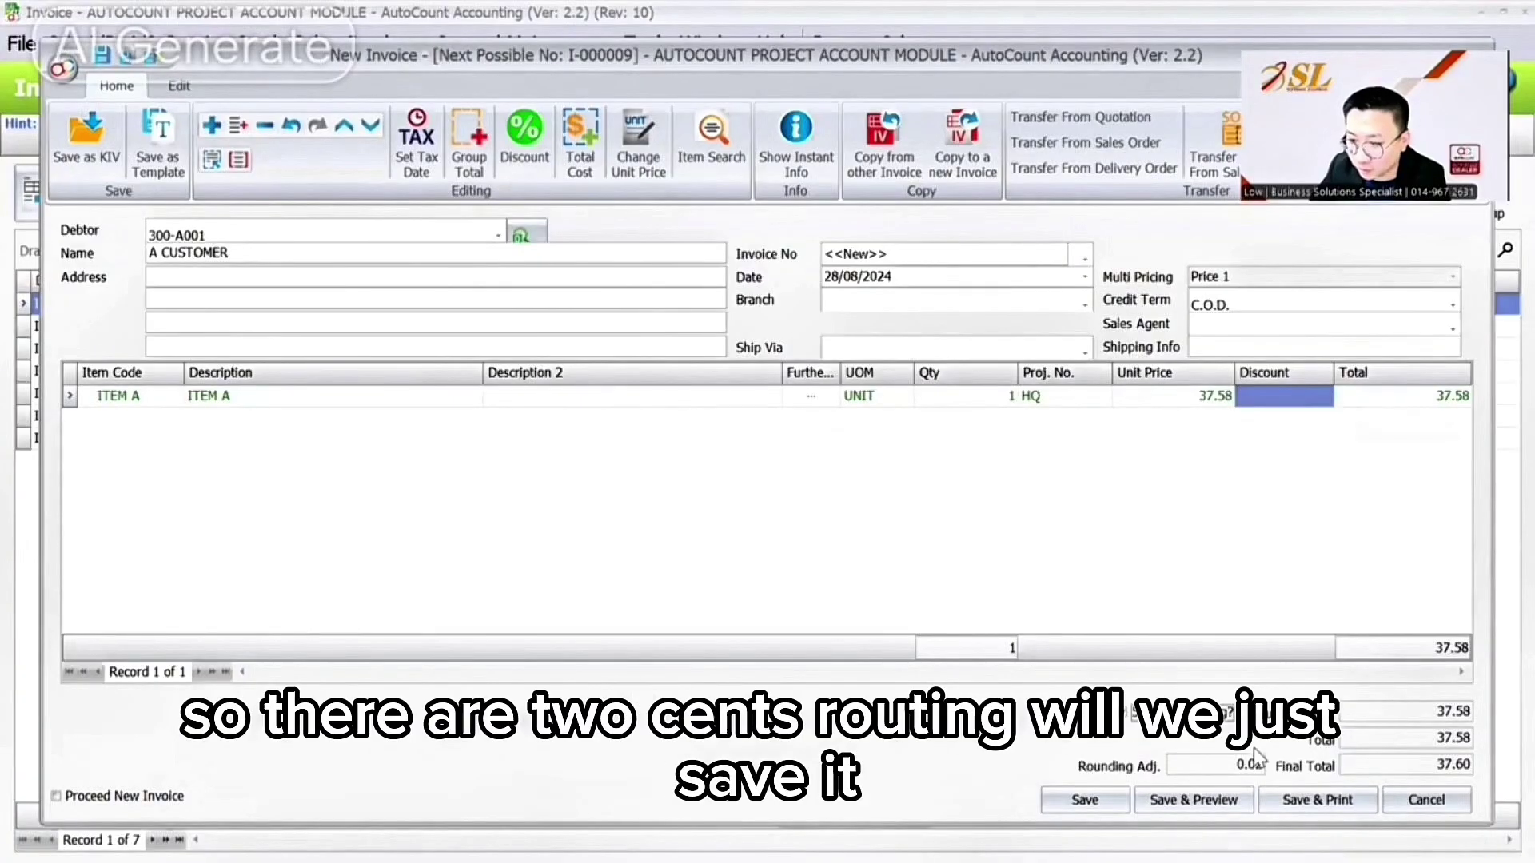
left_click(1085, 800)
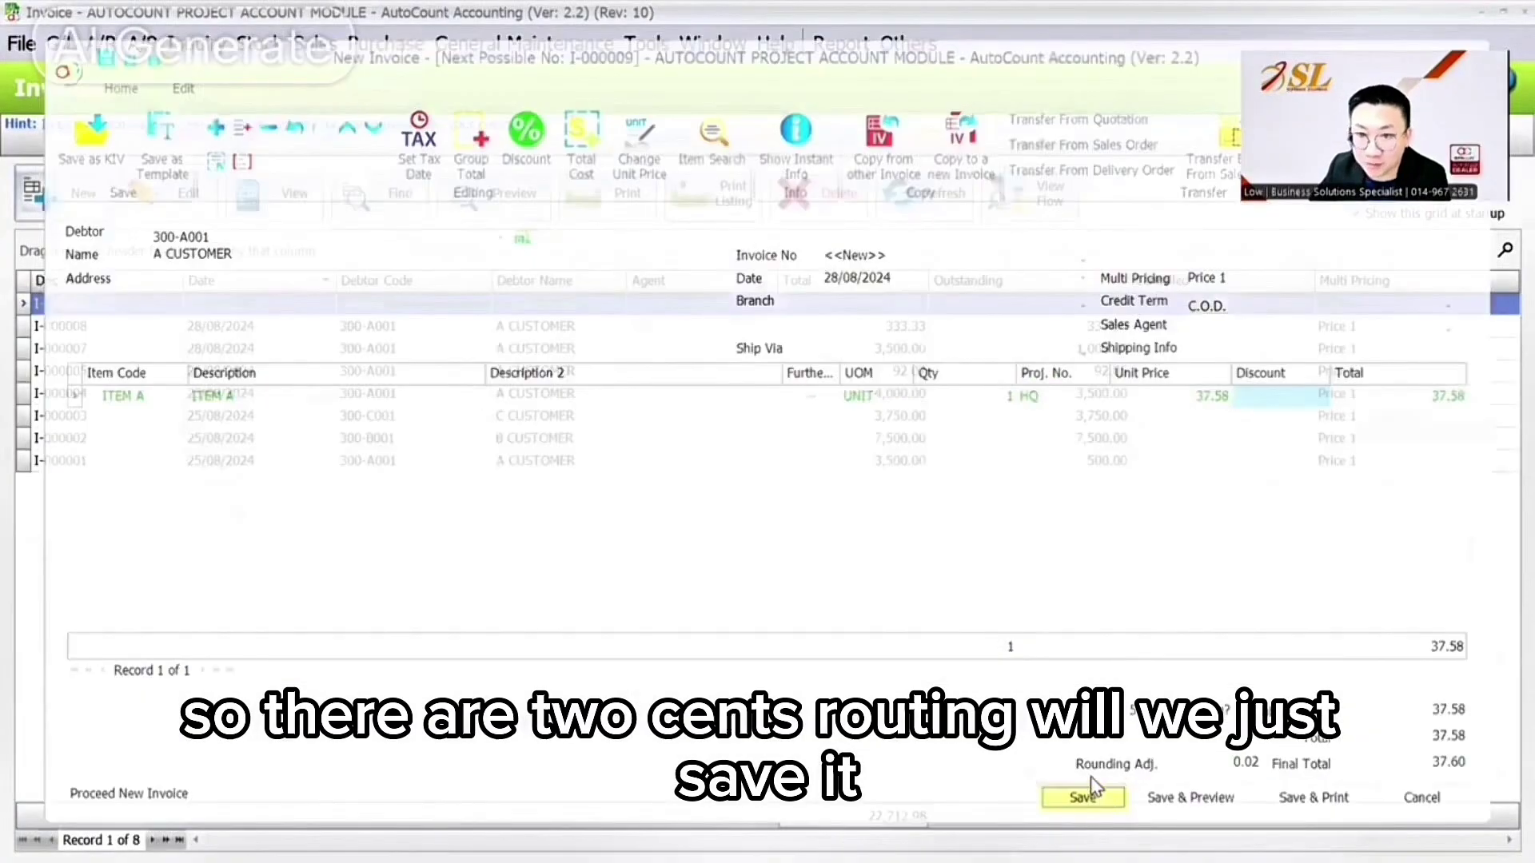
- Open the A/R invoice entry of the newly saved sales invoice I-000009 for viewing
left_click(99, 45)
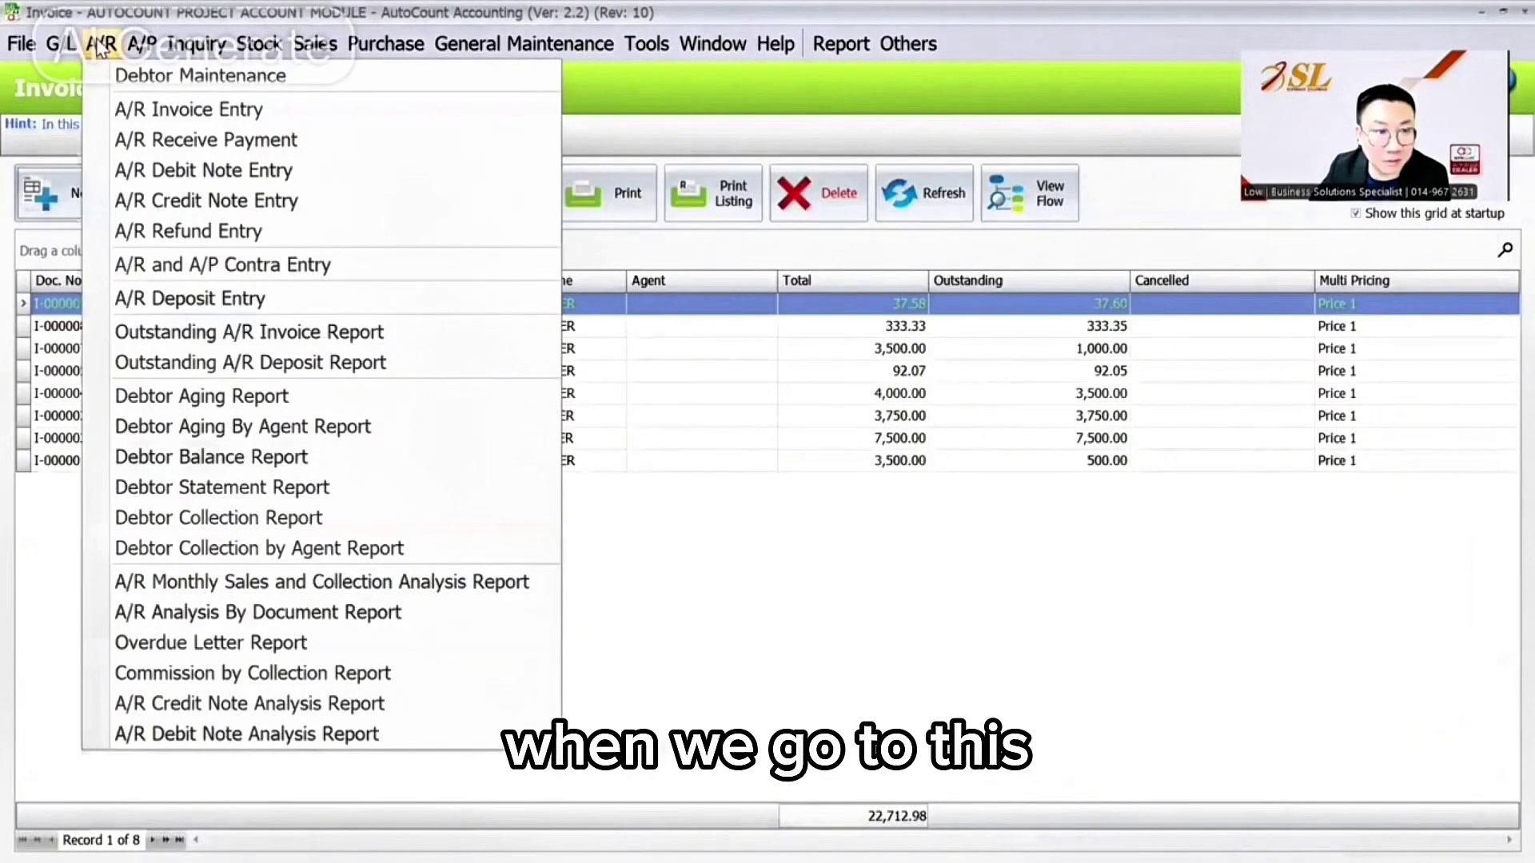
left_click(136, 109)
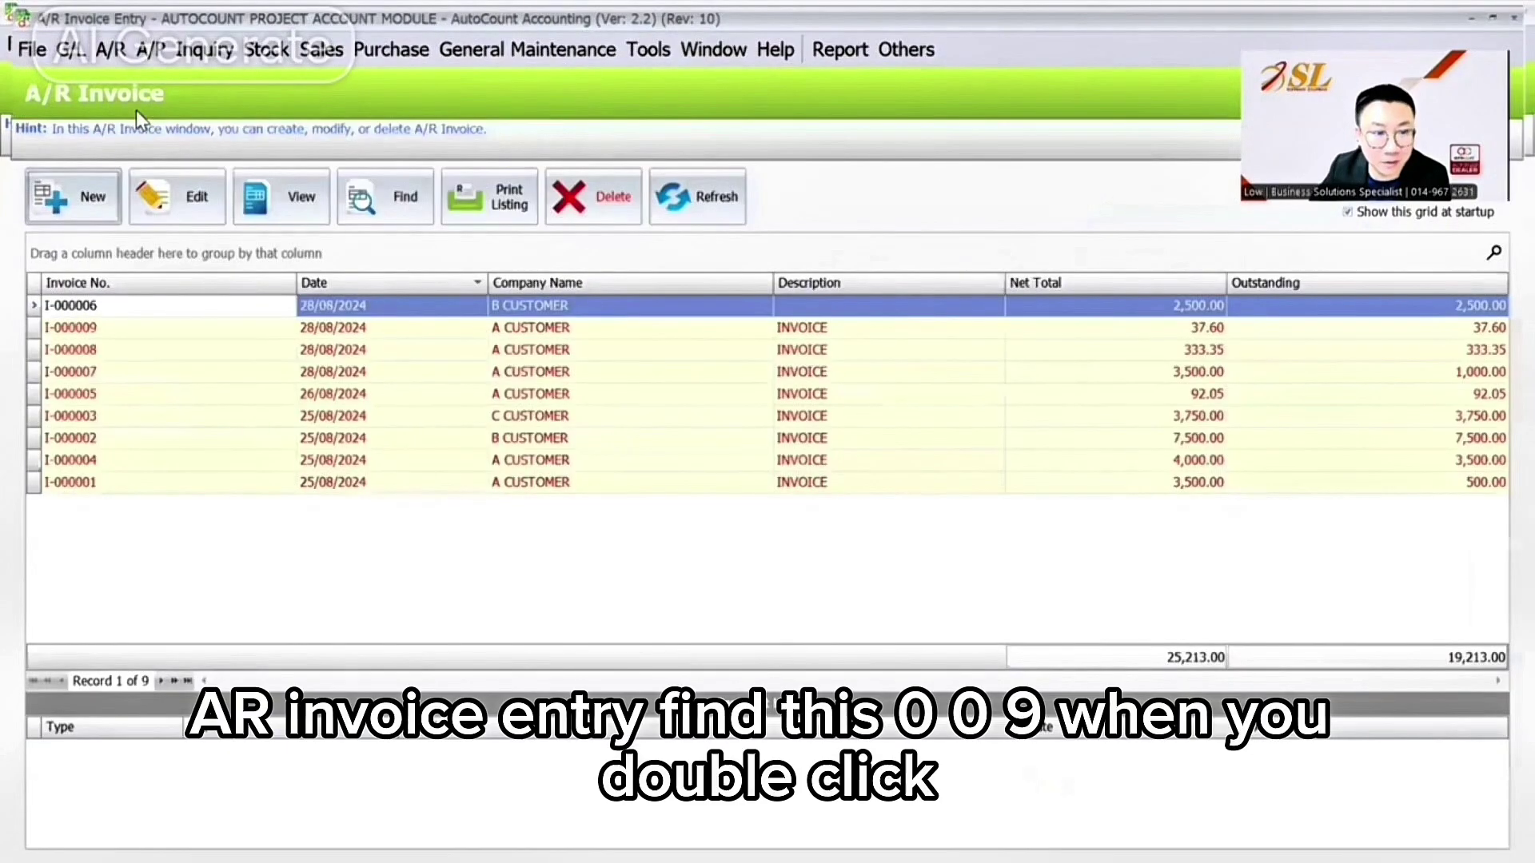
left_click(144, 328)
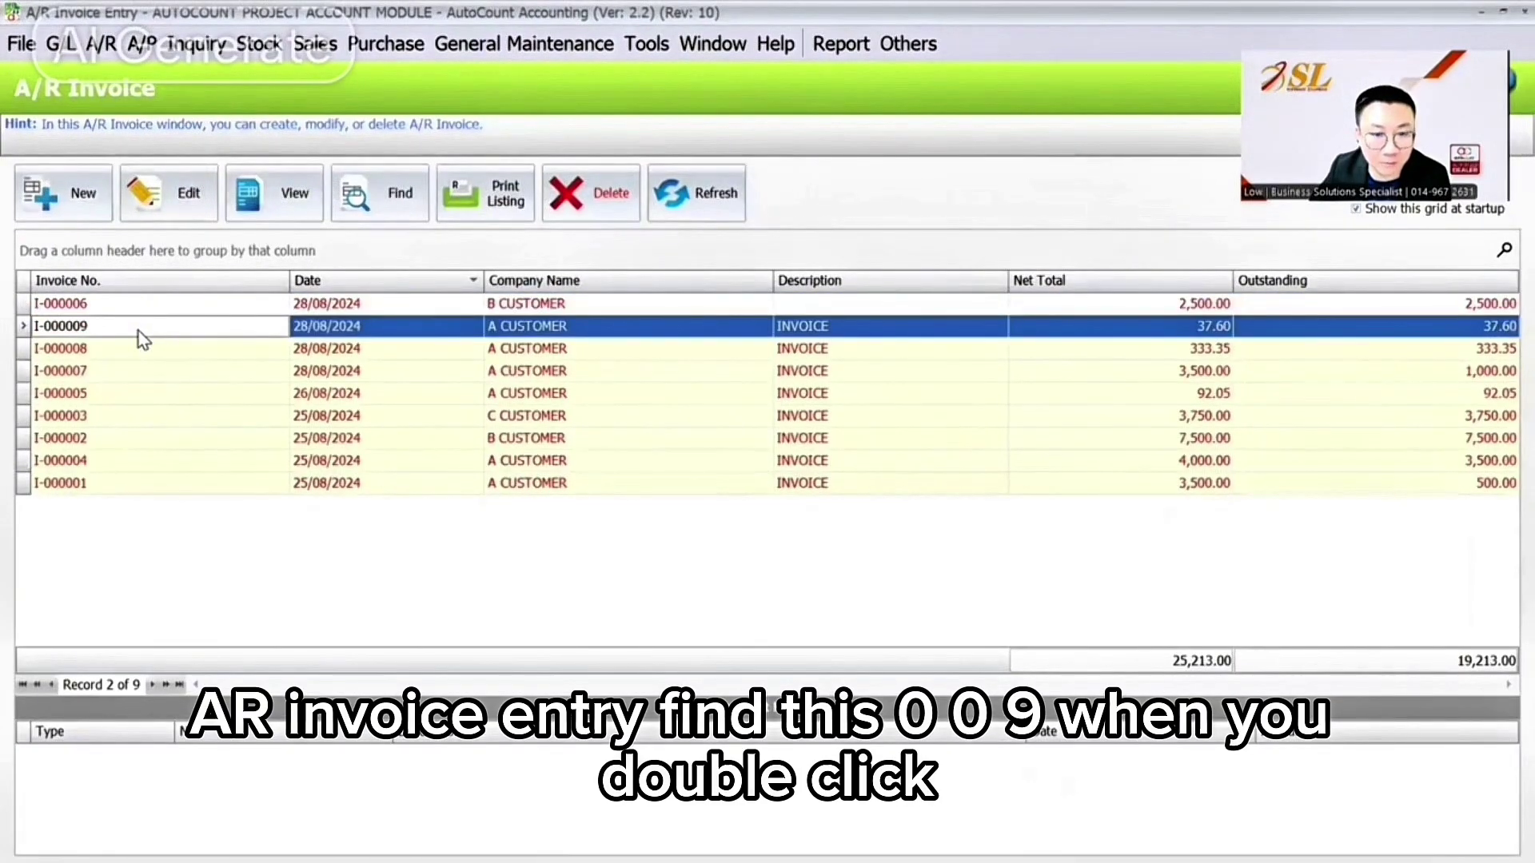
double_click(138, 331)
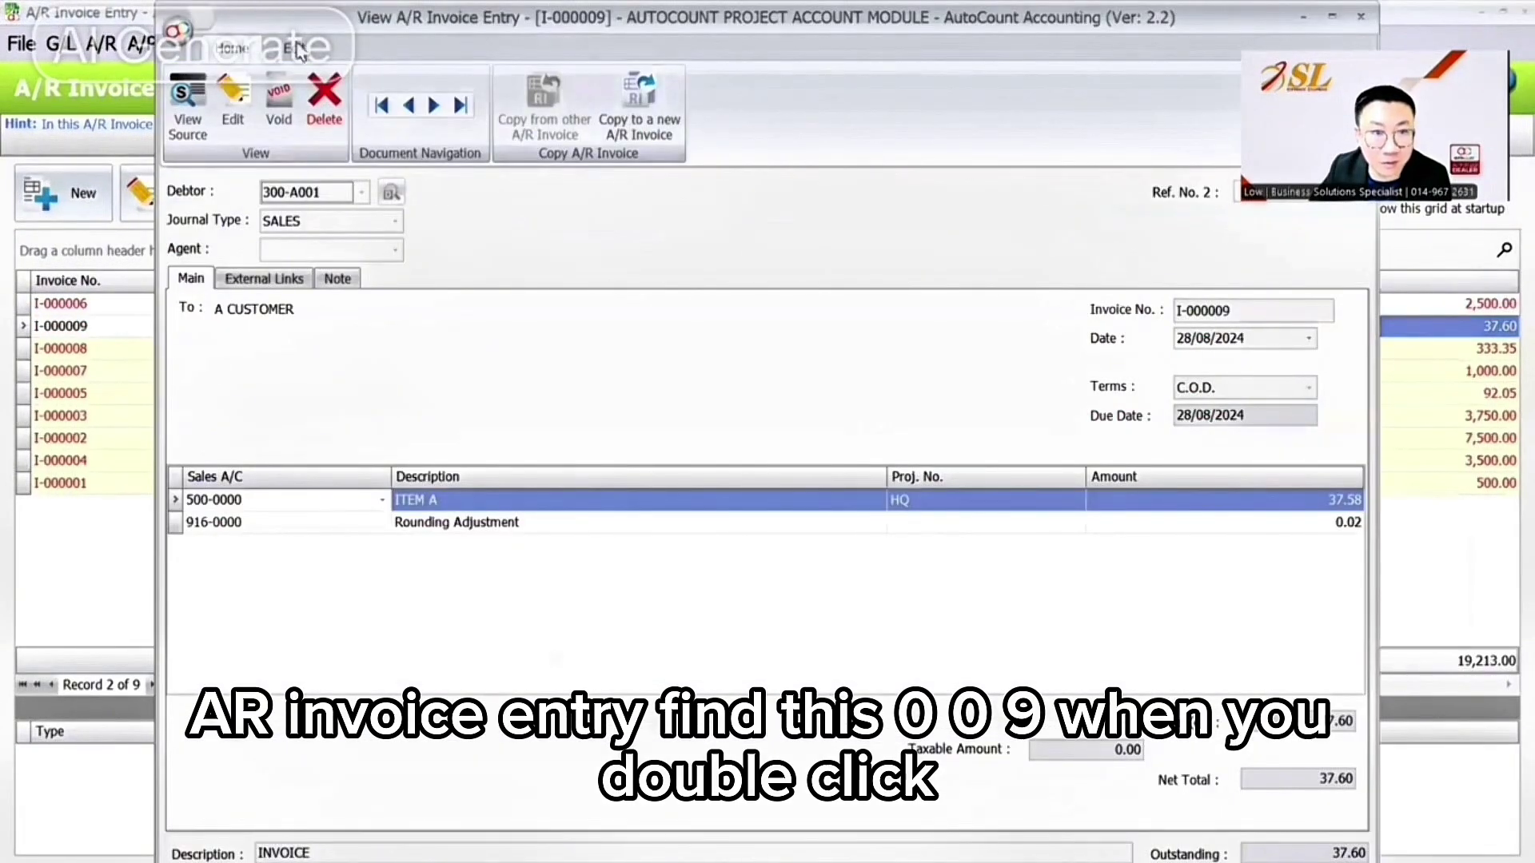
- Display the posting details of A/R invoice I-000009 with projects shown and examine the project number on both Rounding Adjustment lines
left_click(764, 105)
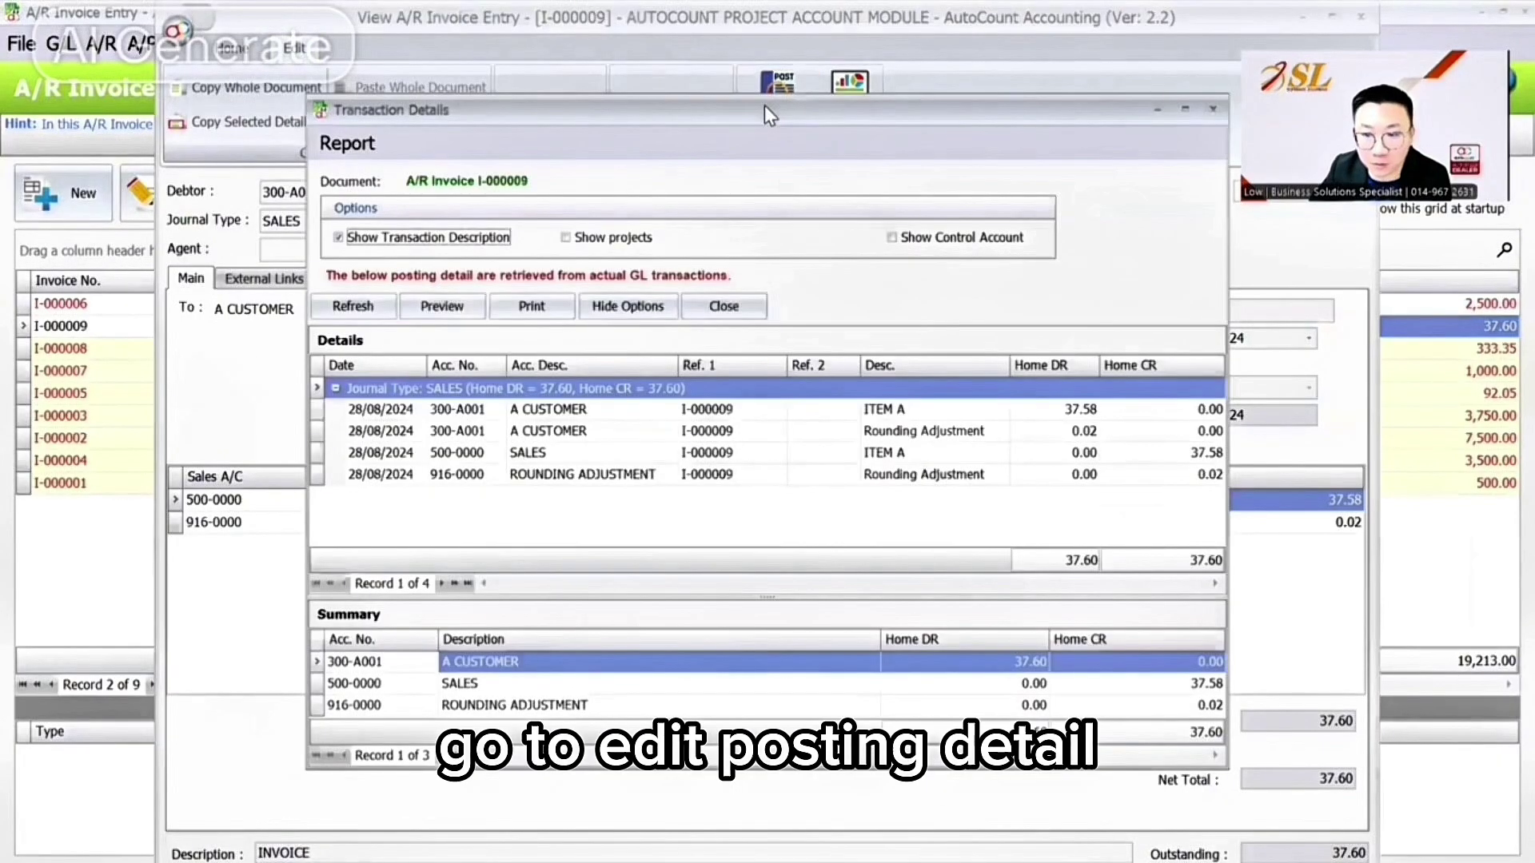
left_click(565, 237)
left_click(369, 302)
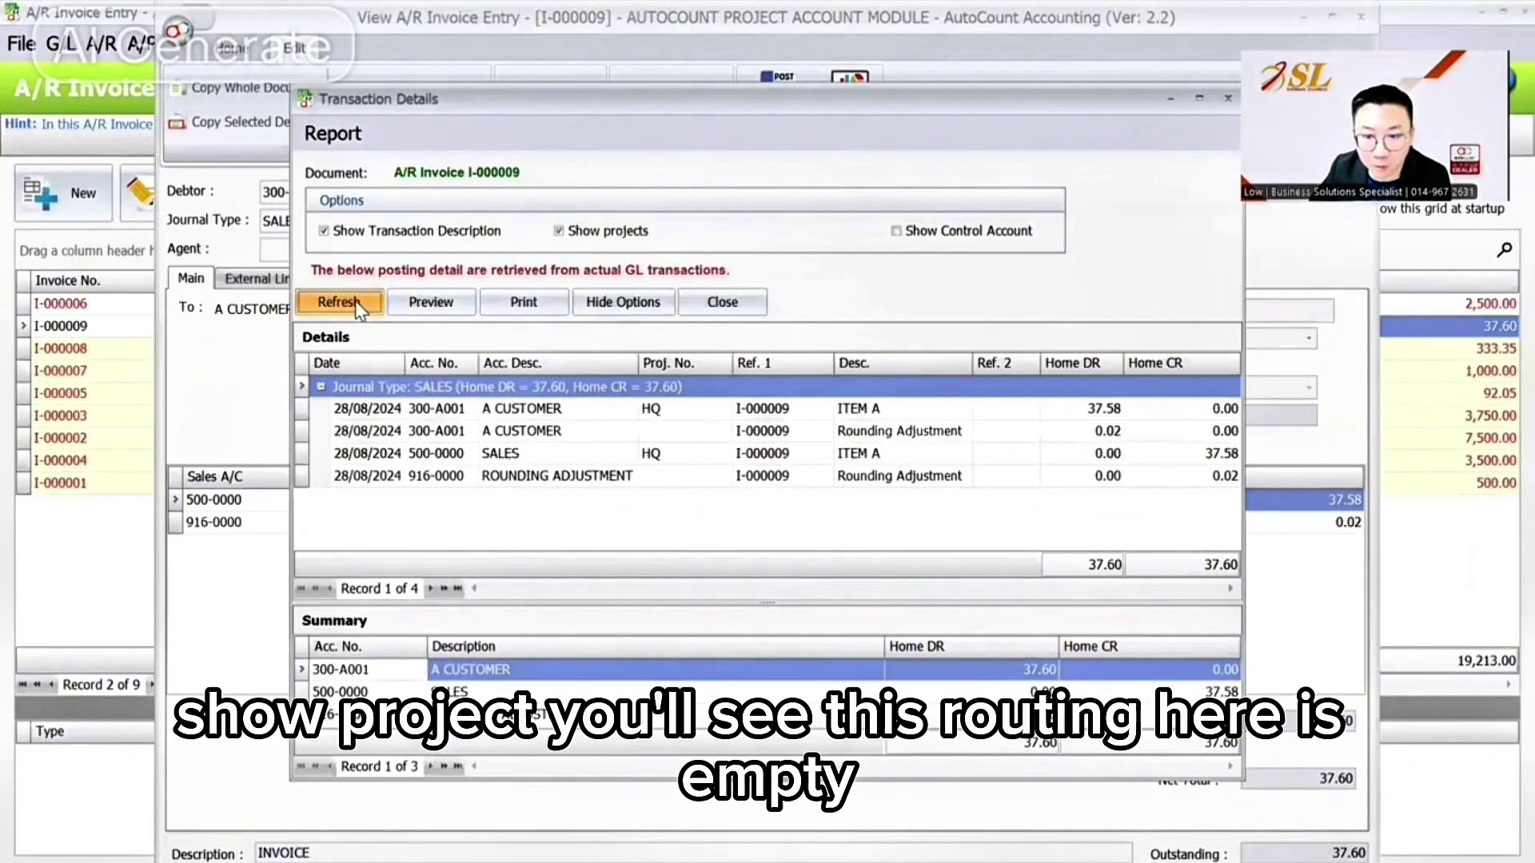
left_click(694, 432)
left_click(698, 476)
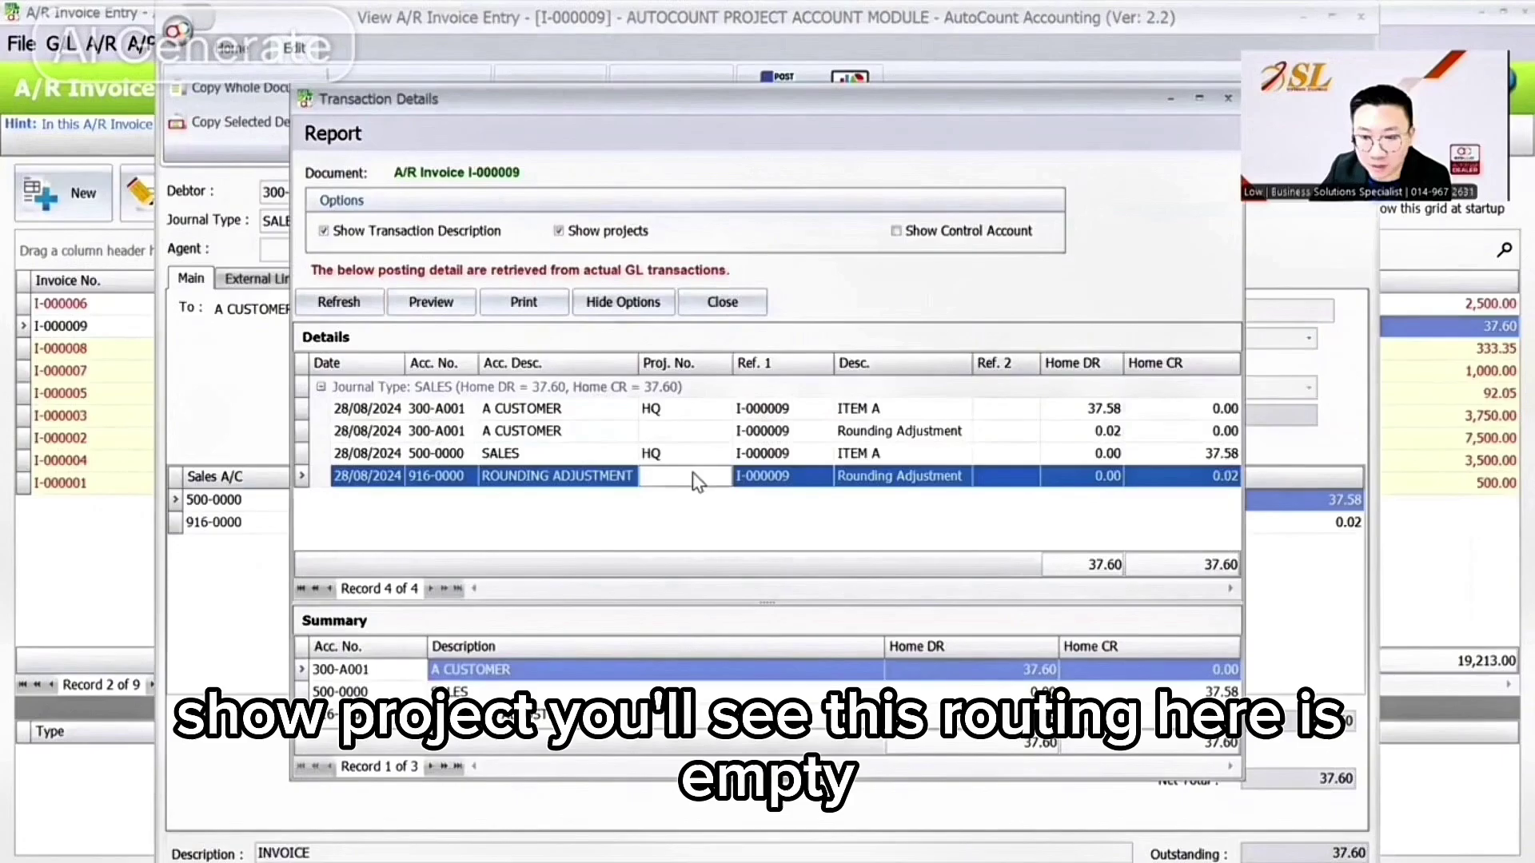
left_click(699, 430)
left_click(703, 478)
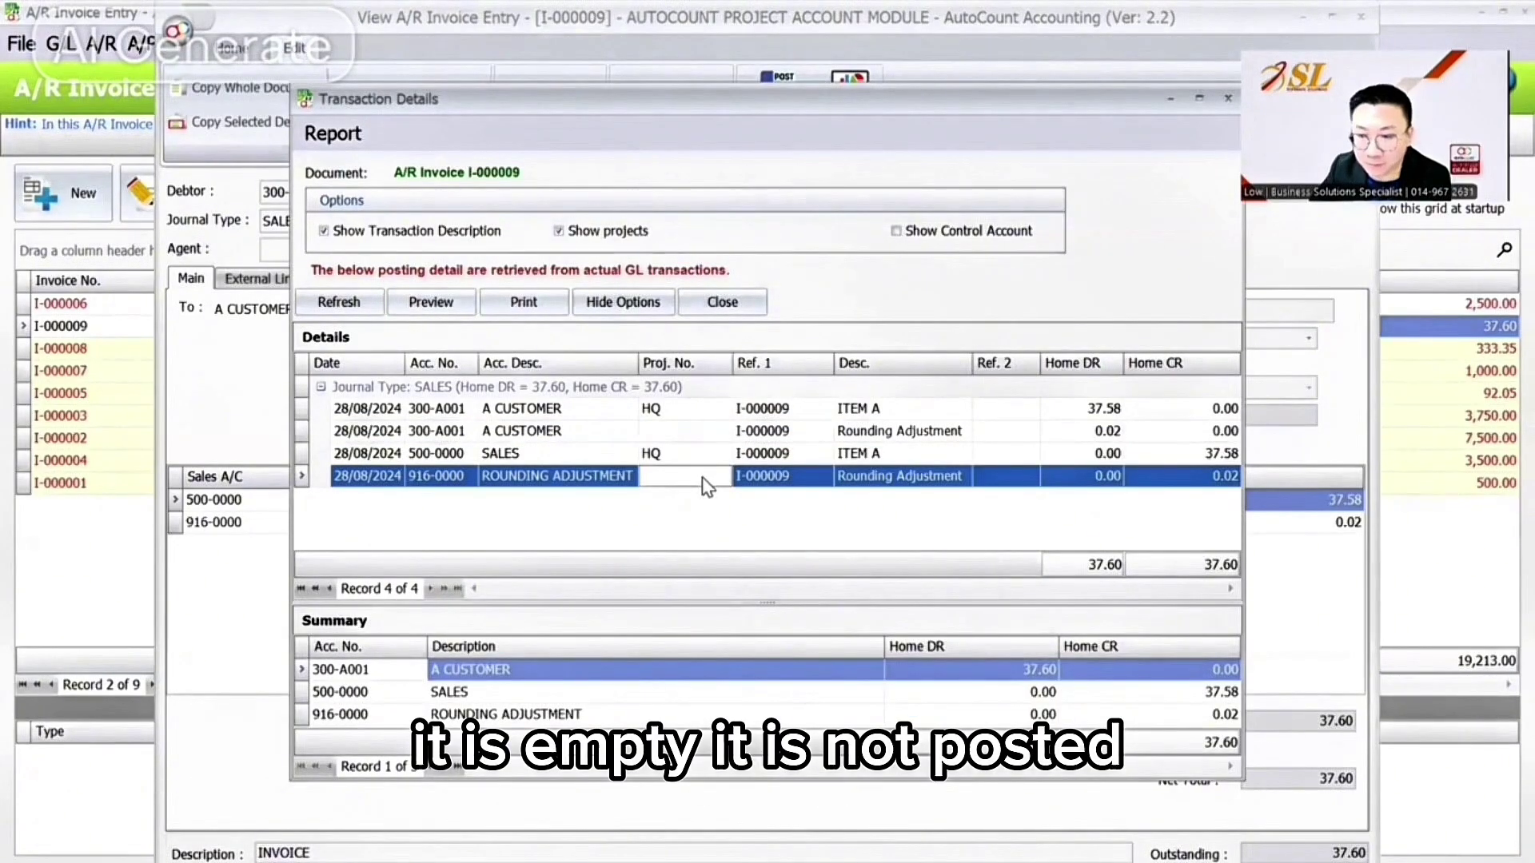